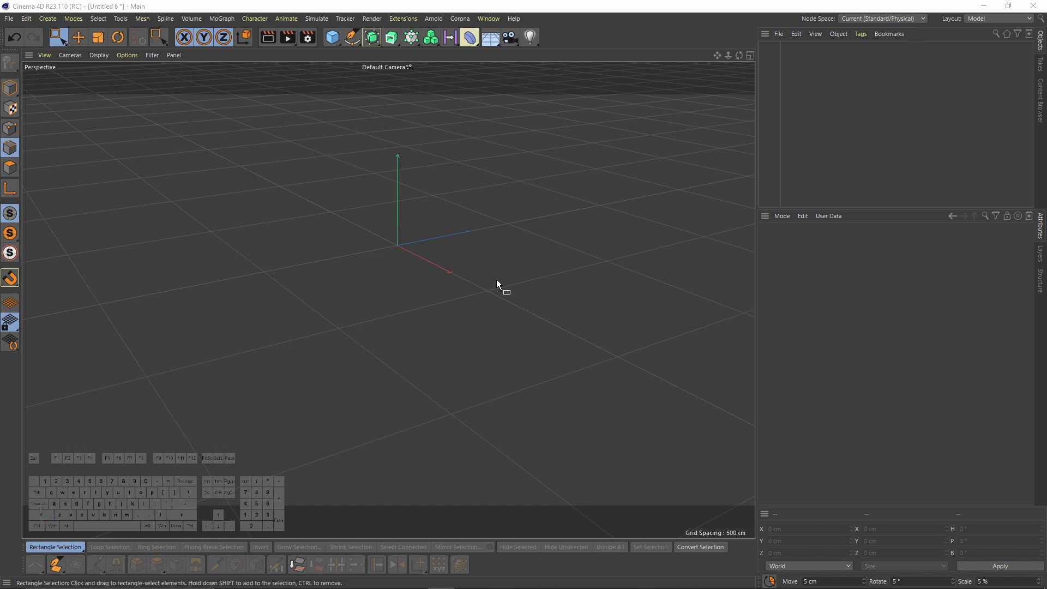
Load the headphone reference image as the front viewport background and set its transparency to about 90%
{"action": "middle_click", "coordinate": [477, 290]}
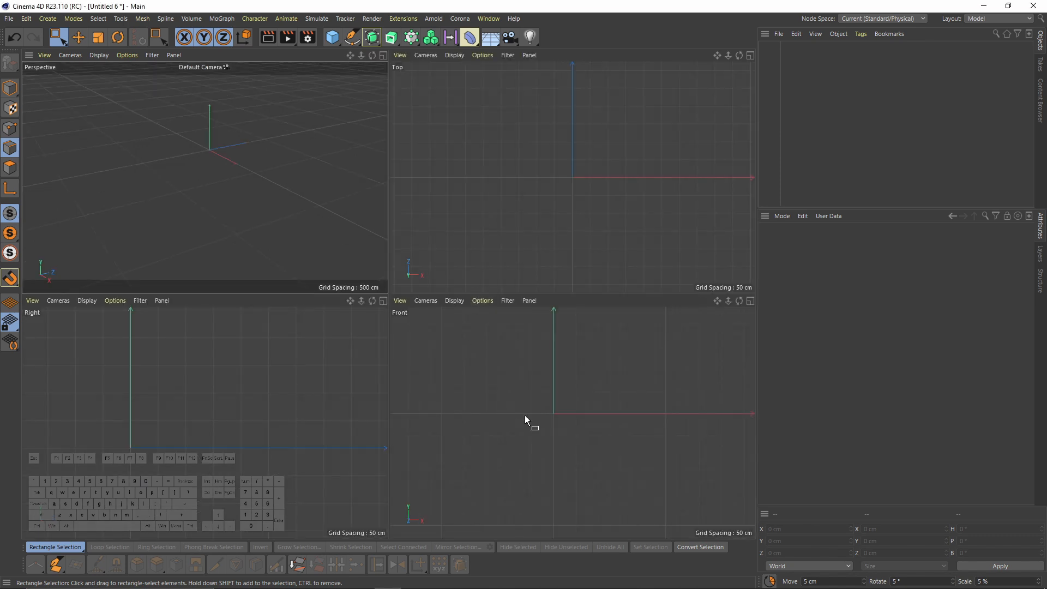
{"action": "middle_click", "coordinate": [520, 358]}
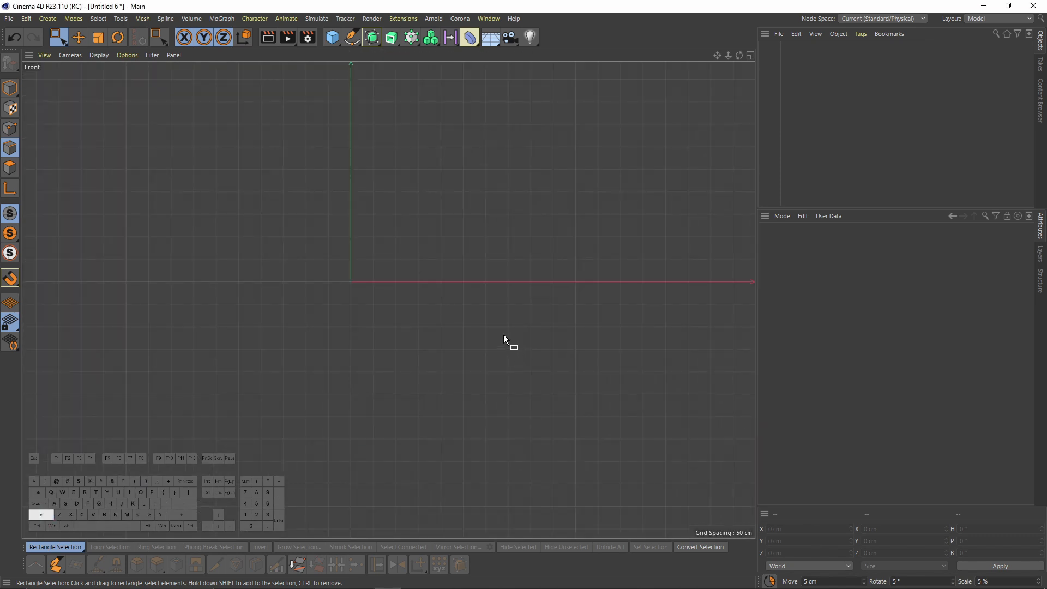
{"action": "key", "text": "shift+v"}
{"action": "left_click", "coordinate": [1023, 279]}
{"action": "double_click", "coordinate": [129, 103]}
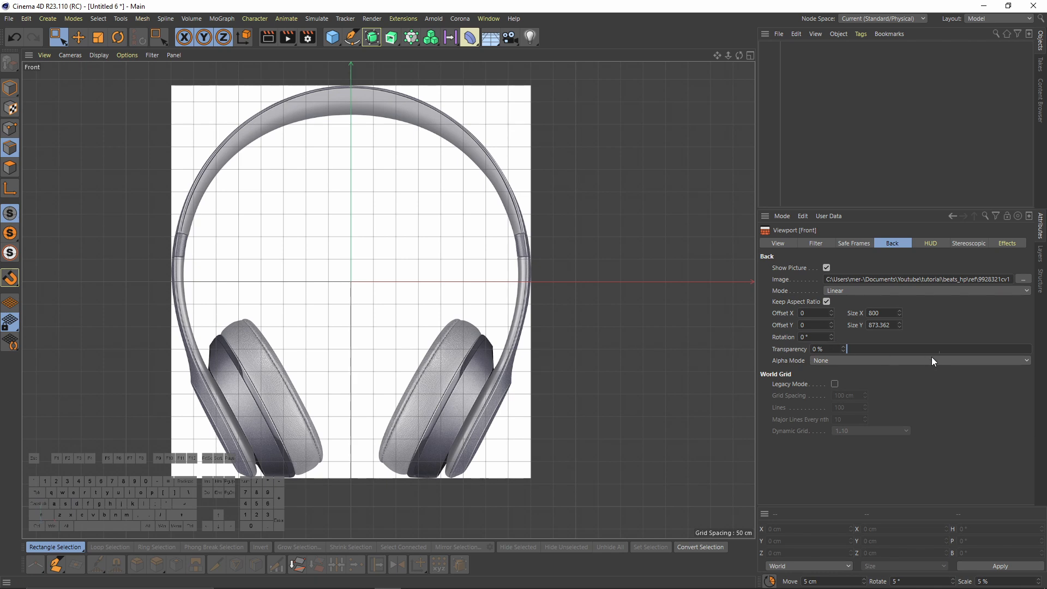
{"action": "left_click_drag", "start_coordinate": [935, 353], "coordinate": [1016, 353]}
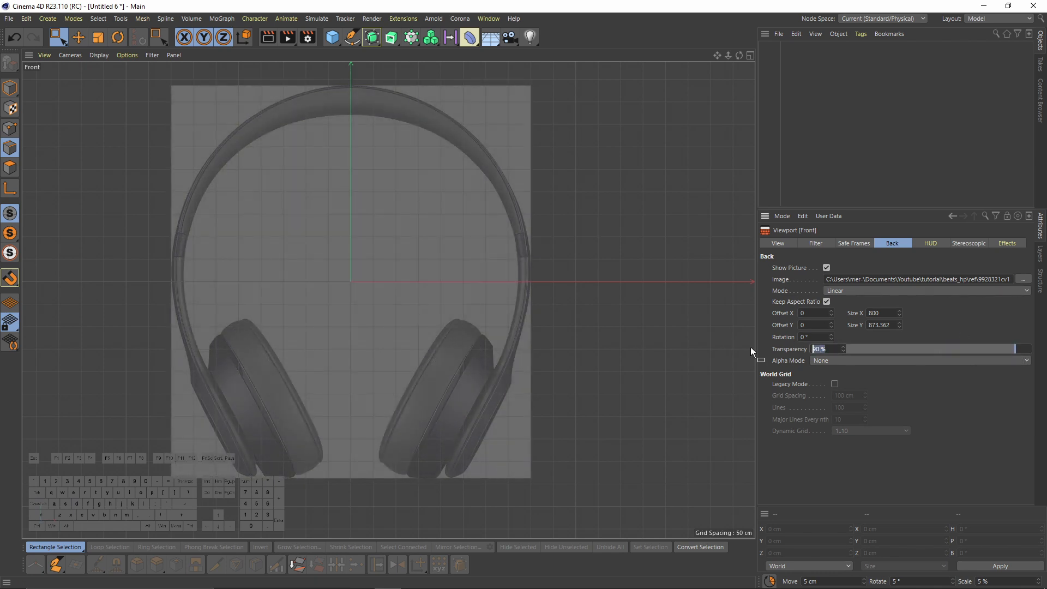
Add a circle spline in the perspective view
{"action": "middle_click", "coordinate": [461, 218]}
{"action": "middle_click", "coordinate": [274, 161]}
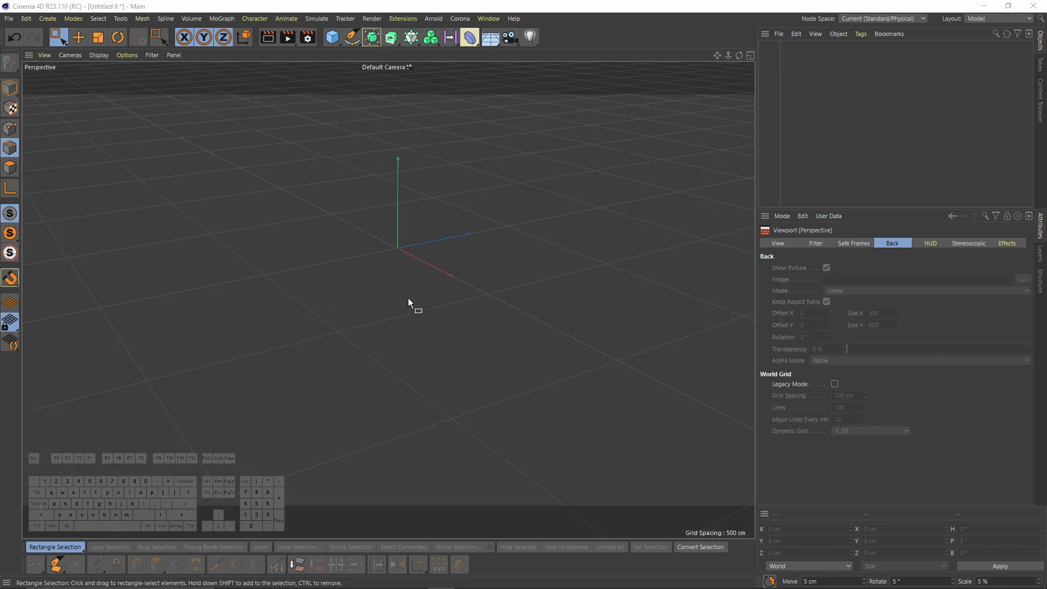
{"action": "left_click", "coordinate": [359, 43]}
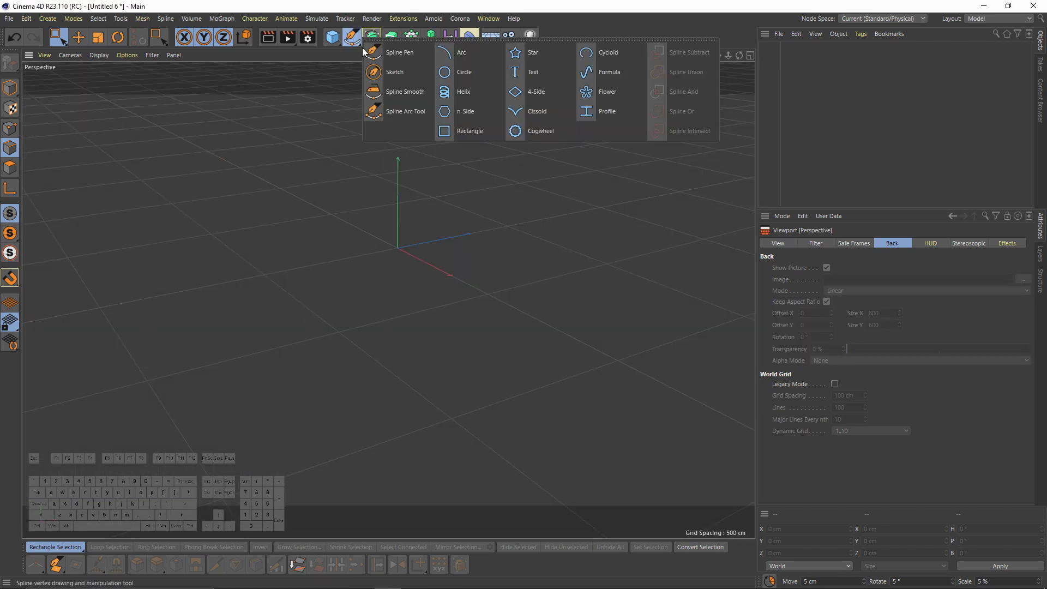
{"action": "left_click", "coordinate": [470, 76]}
Scale the circle against the front reference to a radius of about 433 cm, matching the headband's top
{"action": "middle_click", "coordinate": [457, 276]}
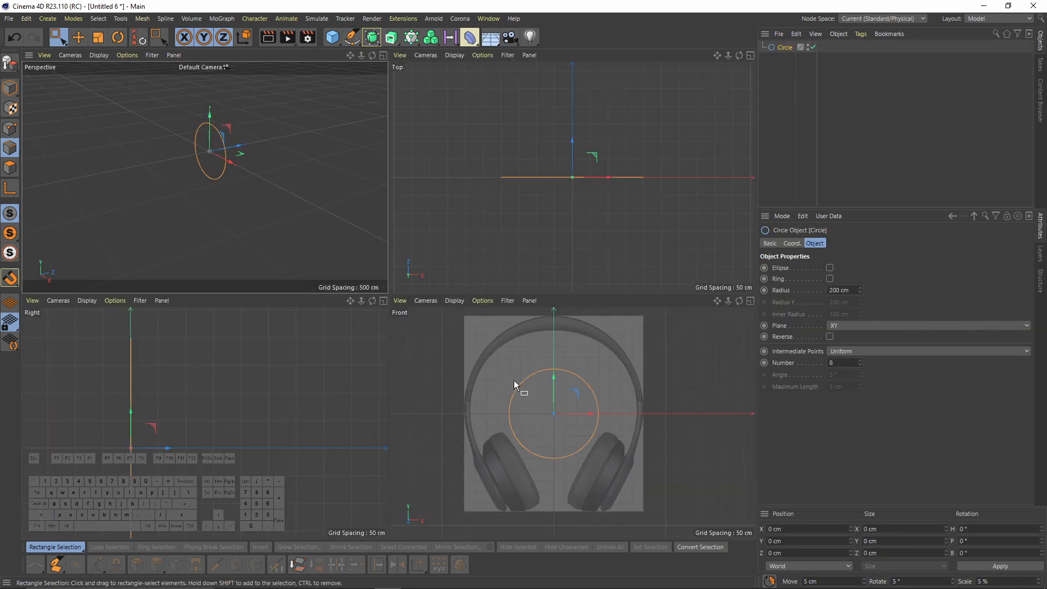
{"action": "middle_click", "coordinate": [514, 381]}
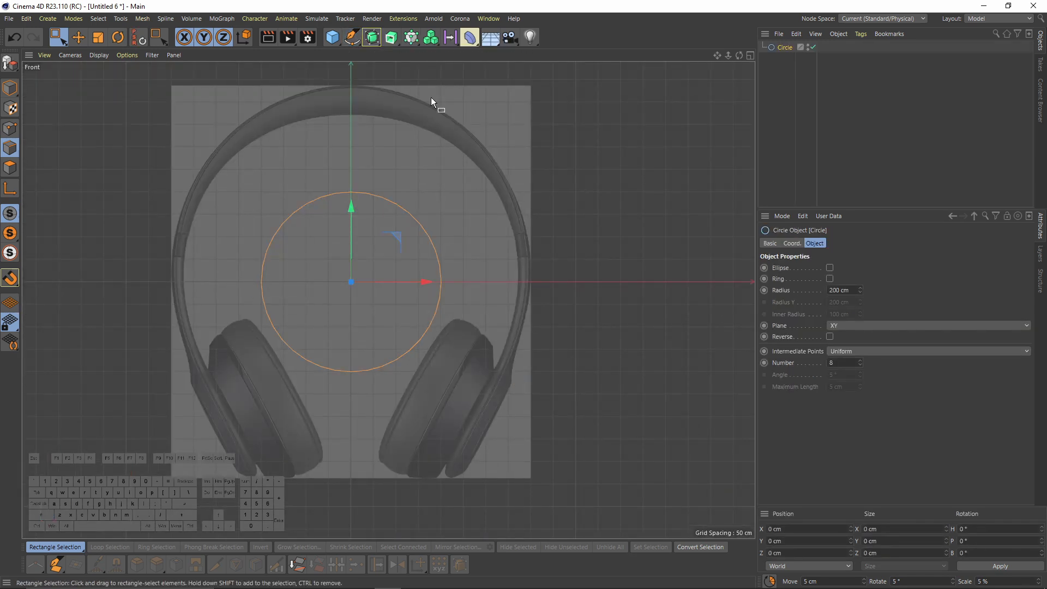
{"action": "key", "text": "t"}
{"action": "left_click_drag", "start_coordinate": [486, 327], "coordinate": [839, 331]}
{"action": "middle_click_drag", "start_coordinate": [357, 258], "coordinate": [362, 264], "text": "alt"}
Make the circle editable and turn off Close Spline
{"action": "left_click", "coordinate": [785, 48]}
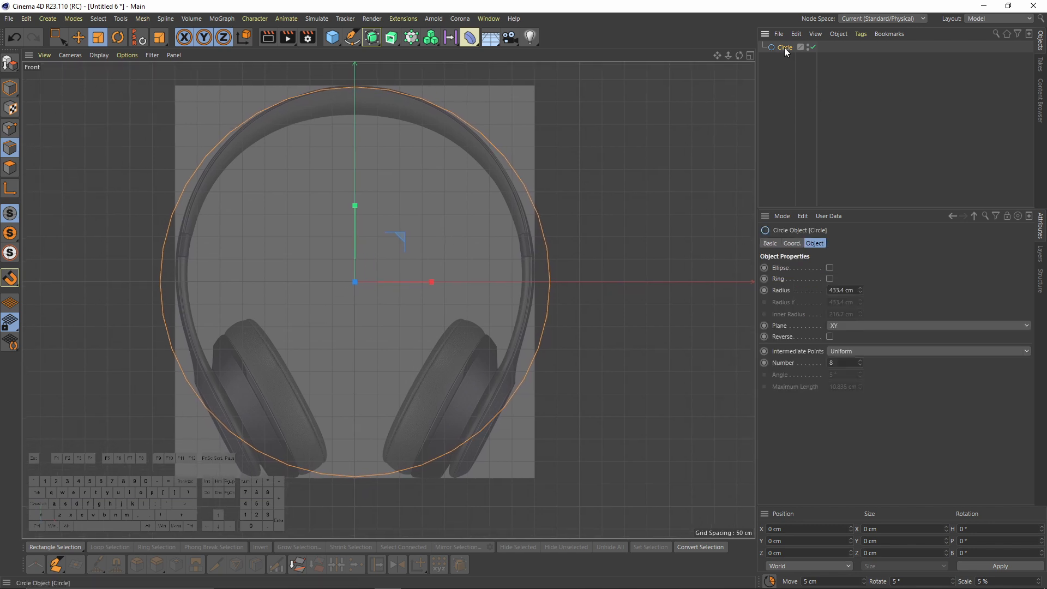
{"action": "key", "text": "c"}
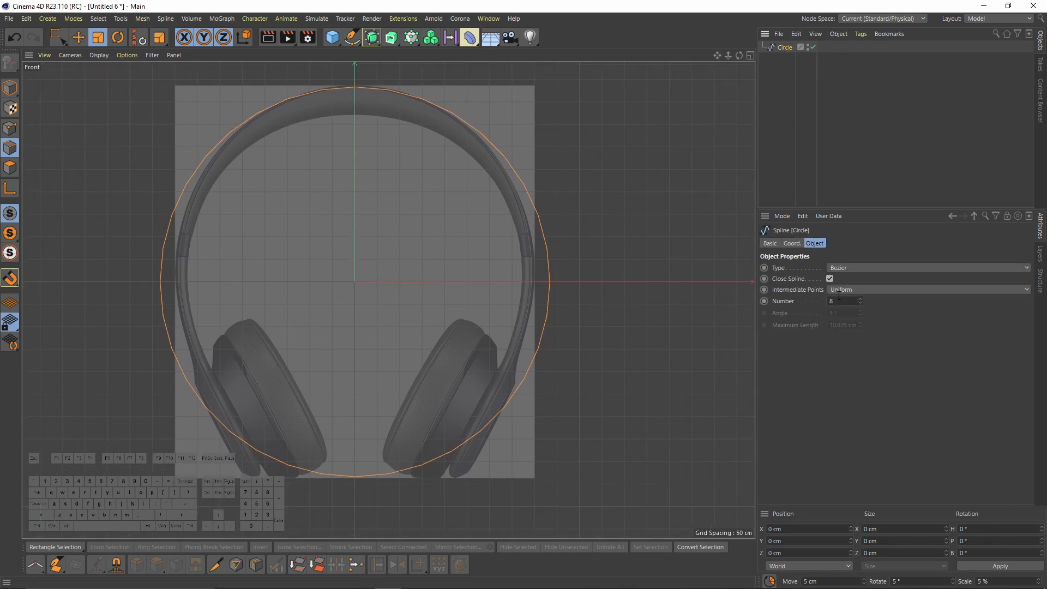
{"action": "left_click", "coordinate": [830, 279]}
Set the spline's bank rotation (R.B) to 45° so its opening faces downward
{"action": "left_click", "coordinate": [800, 244]}
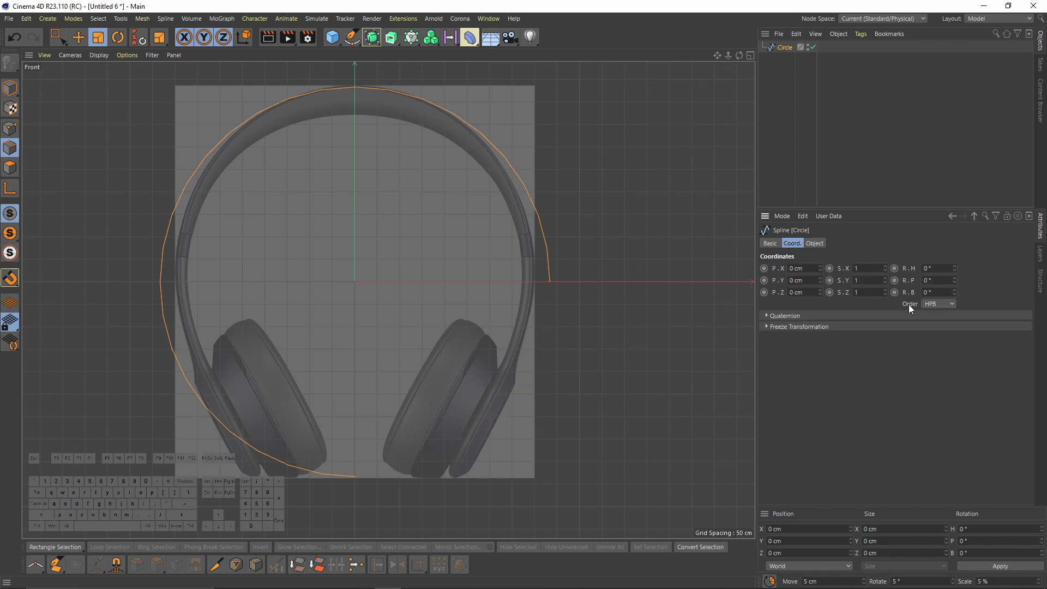
{"action": "left_click_drag", "start_coordinate": [955, 292], "coordinate": [957, 267]}
{"action": "key", "text": "BackSpace"}
{"action": "type", "text": "5"}
{"action": "key", "text": "Return"}
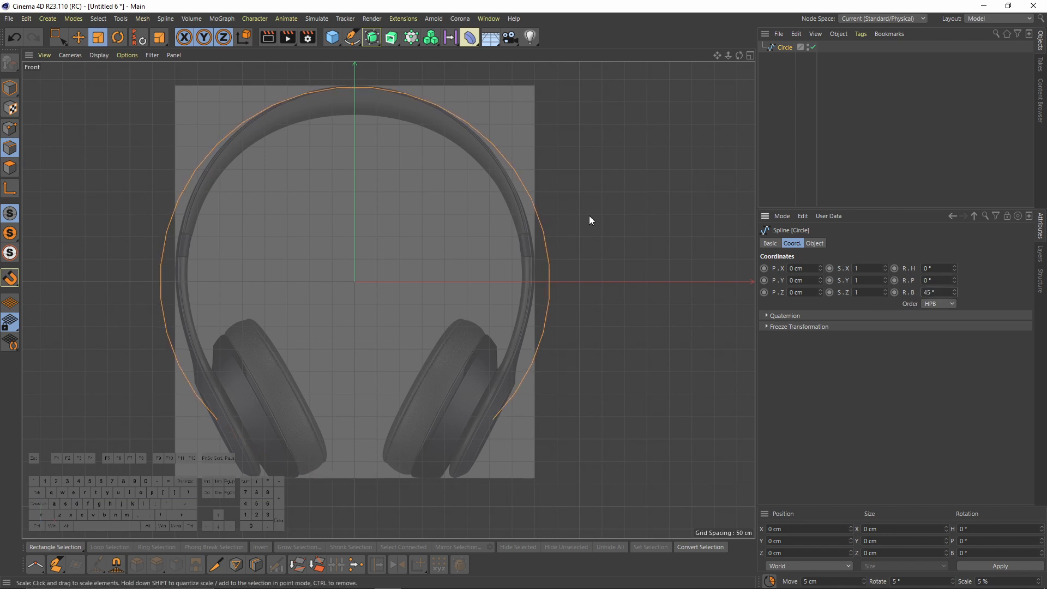
Rotate and move the spline's lower right end point to follow the right arm of the headband
{"action": "left_click", "coordinate": [10, 129]}
{"action": "left_click", "coordinate": [494, 419]}
{"action": "scroll", "coordinate": [513, 412], "scroll_direction": "up", "scroll_amount": 3}
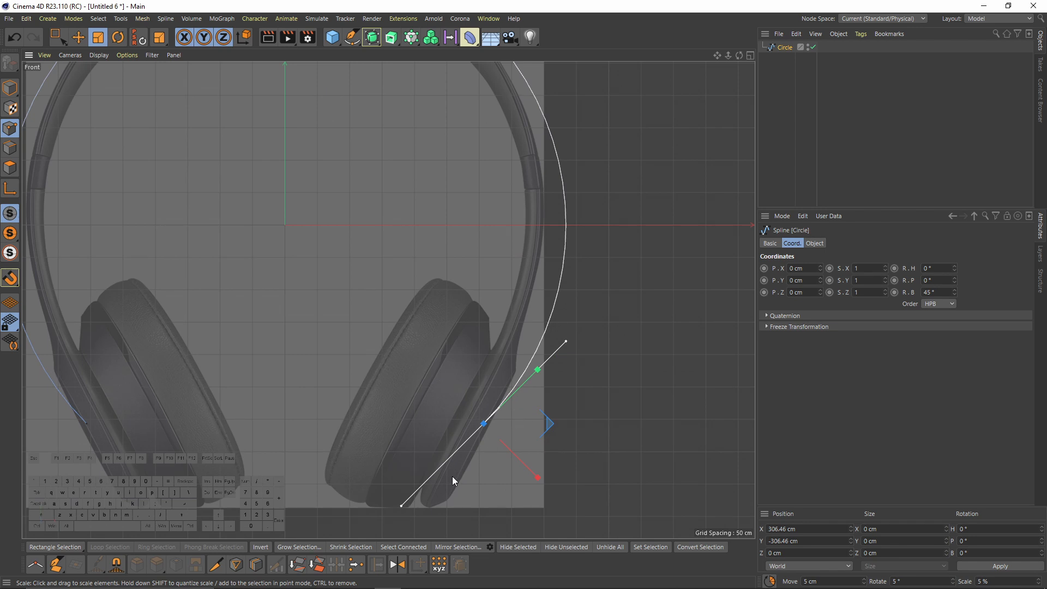
{"action": "key", "text": "r"}
{"action": "left_click_drag", "start_coordinate": [439, 459], "coordinate": [448, 428]}
{"action": "key", "text": "e"}
{"action": "left_click_drag", "start_coordinate": [551, 433], "coordinate": [538, 415]}
Rotate and move the spline's lower left end point to follow the left arm of the headband
{"action": "left_click", "coordinate": [86, 423]}
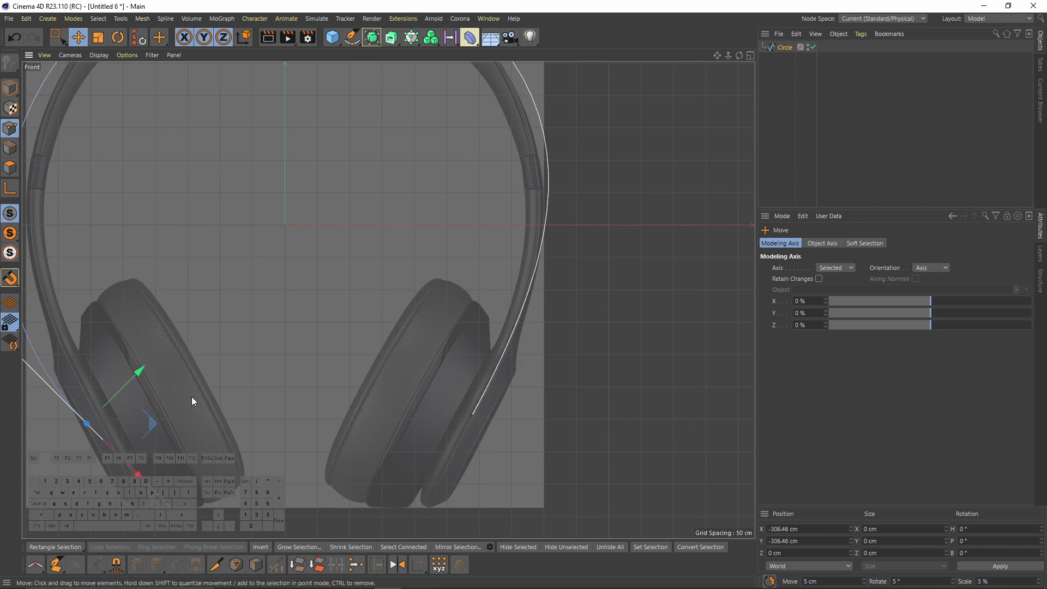
{"action": "middle_click_drag", "start_coordinate": [191, 398], "coordinate": [274, 391], "text": "alt"}
{"action": "key", "text": "r"}
{"action": "left_click_drag", "start_coordinate": [220, 401], "coordinate": [249, 402]}
{"action": "key", "text": "e"}
Move the spline's upper left point inward and rotate its tangent to match the headband outline
{"action": "middle_click_drag", "start_coordinate": [306, 211], "coordinate": [357, 317], "text": "alt"}
{"action": "left_click", "coordinate": [224, 154]}
{"action": "middle_click_drag", "start_coordinate": [256, 149], "coordinate": [280, 233], "text": "alt"}
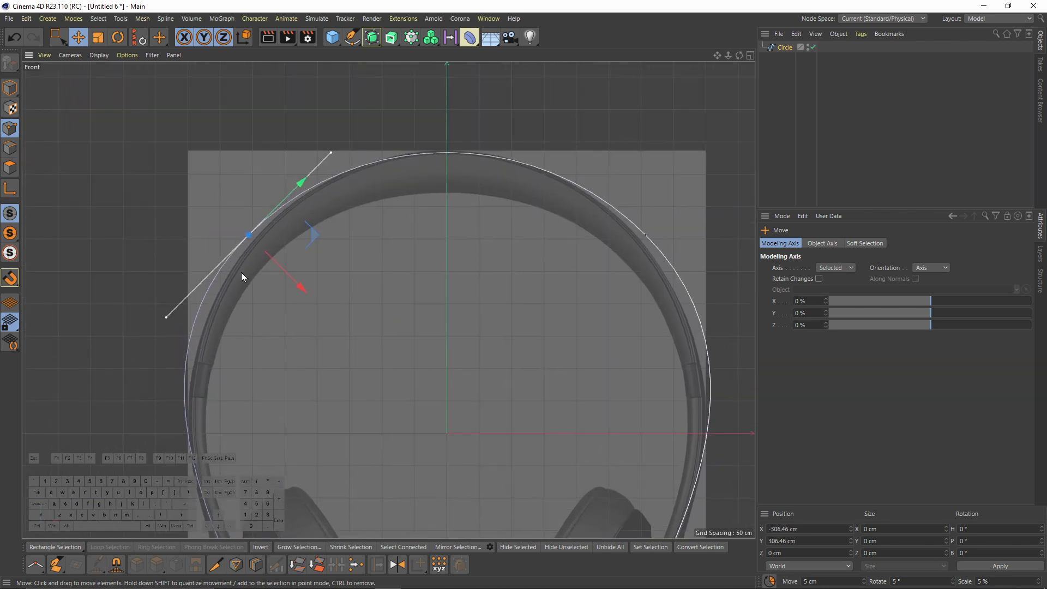
{"action": "mouse_move", "coordinate": [294, 279]}
{"action": "left_mouse_down"}
{"action": "mouse_move", "coordinate": [301, 282]}
{"action": "mouse_move", "coordinate": [290, 286]}
{"action": "left_mouse_up"}
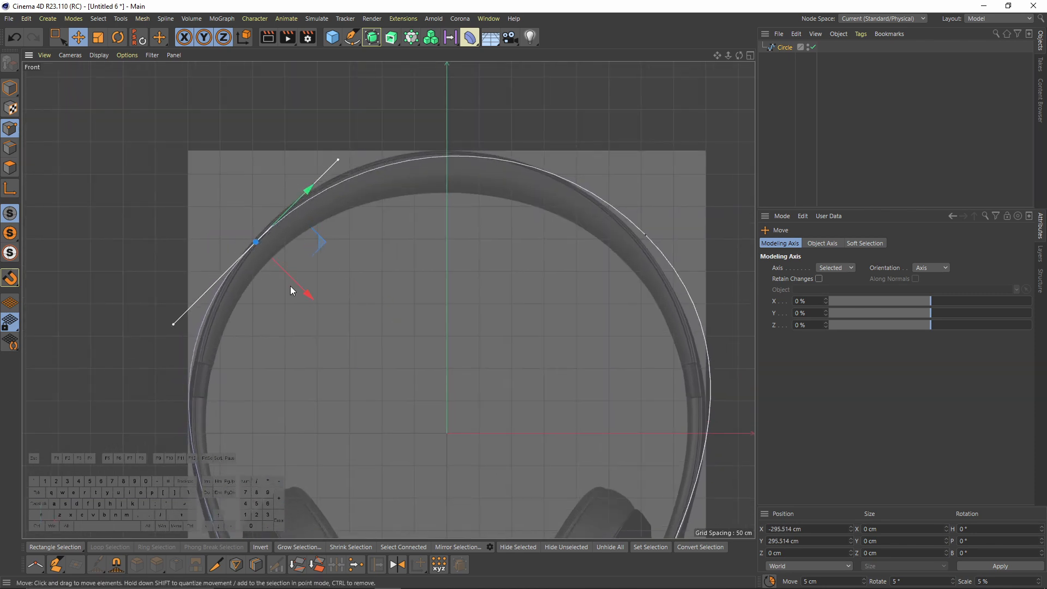
{"action": "key", "text": "r"}
{"action": "left_click_drag", "start_coordinate": [227, 280], "coordinate": [233, 280]}
{"action": "scroll", "coordinate": [287, 235], "scroll_direction": "up", "scroll_amount": 4}
{"action": "scroll", "coordinate": [287, 234], "scroll_direction": "down", "scroll_amount": 4}
Rotate the upper right point's tangent and move the point inward onto the headband outline
{"action": "middle_click_drag", "start_coordinate": [517, 276], "coordinate": [345, 248], "text": "alt"}
{"action": "scroll", "coordinate": [462, 203], "scroll_direction": "up", "scroll_amount": 6}
{"action": "left_click", "coordinate": [441, 185]}
{"action": "left_click_drag", "start_coordinate": [459, 225], "coordinate": [453, 224]}
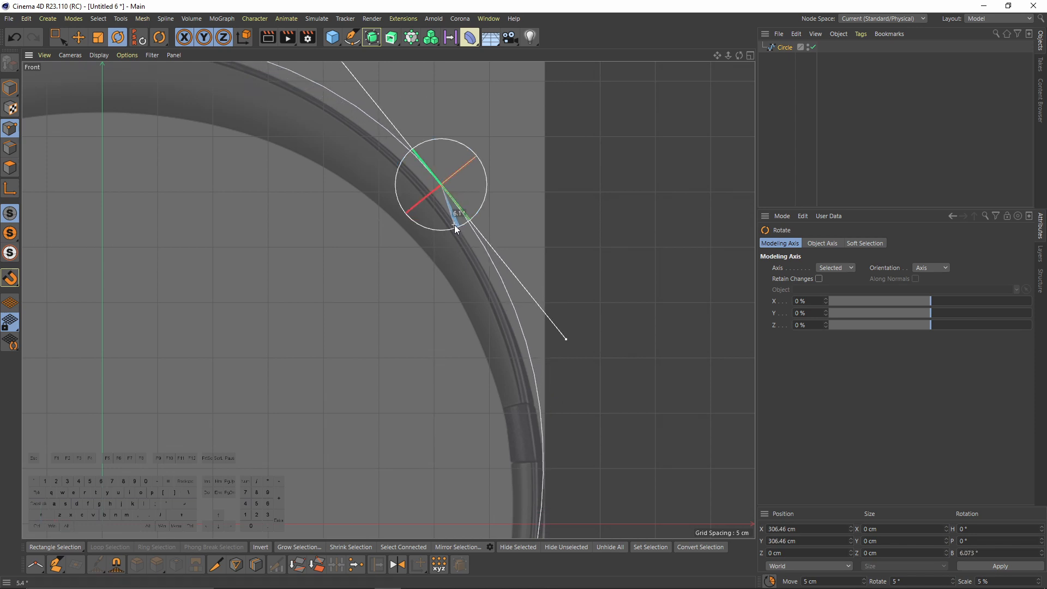
{"action": "key", "text": "e"}
{"action": "left_click_drag", "start_coordinate": [496, 129], "coordinate": [484, 156]}
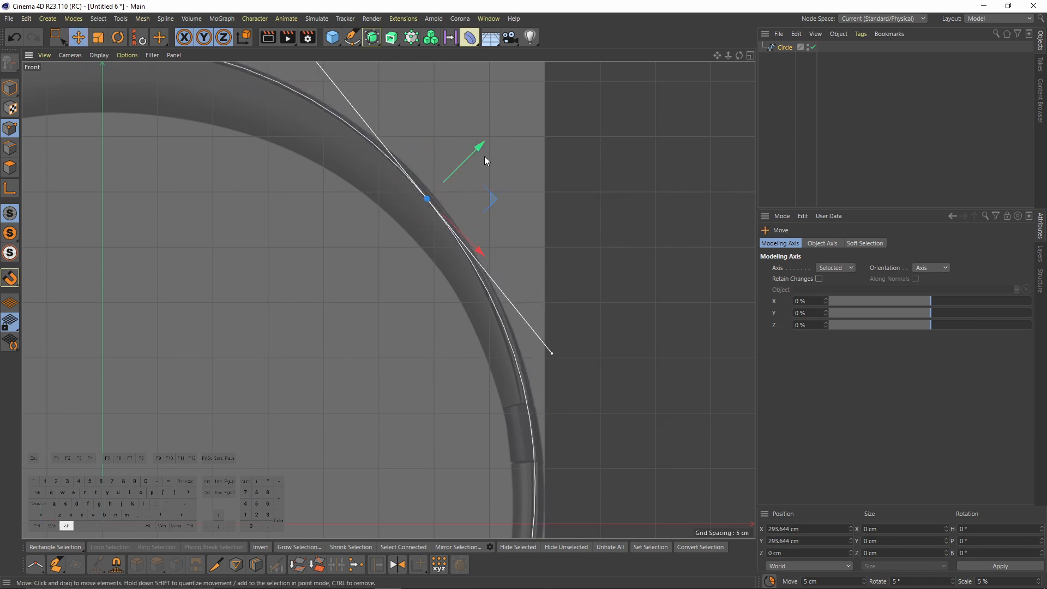
Return to model mode in the perspective view and disable the circle spline
{"action": "scroll", "coordinate": [484, 156], "scroll_direction": "down", "scroll_amount": 6}
{"action": "middle_click", "coordinate": [414, 267]}
{"action": "middle_click", "coordinate": [387, 243]}
{"action": "left_click_drag", "start_coordinate": [391, 241], "coordinate": [54, 94], "text": "alt"}
{"action": "left_click", "coordinate": [10, 87]}
{"action": "left_click_drag", "start_coordinate": [338, 216], "coordinate": [510, 189], "text": "alt"}
{"action": "scroll", "coordinate": [509, 189], "scroll_direction": "up", "scroll_amount": 1}
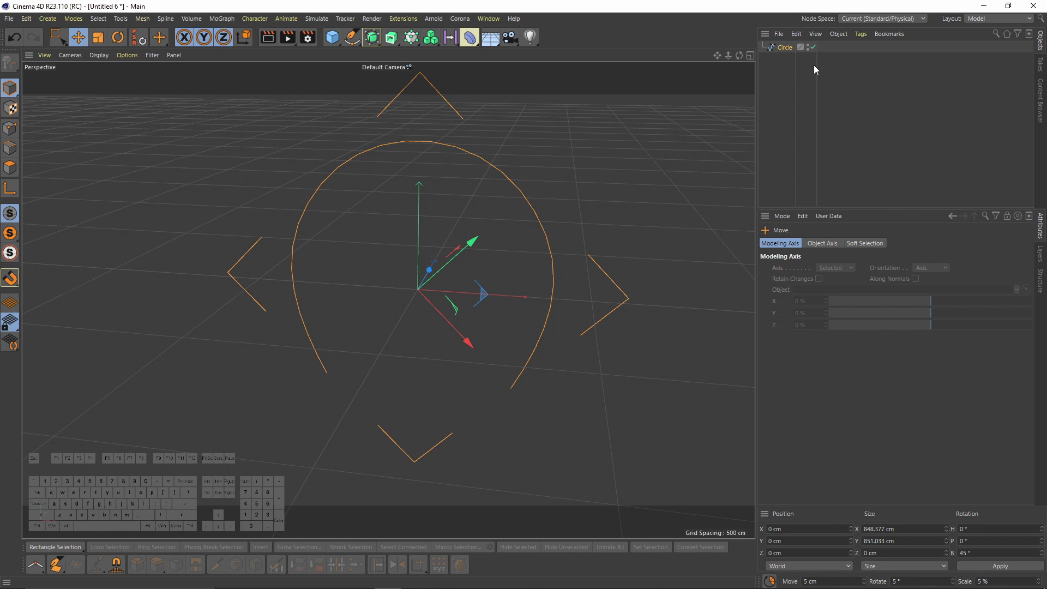
{"action": "left_click", "coordinate": [813, 47]}
{"action": "left_click_drag", "start_coordinate": [399, 244], "coordinate": [389, 284], "text": "alt"}
Add a disc and set its orientation to +X
{"action": "left_click", "coordinate": [332, 37]}
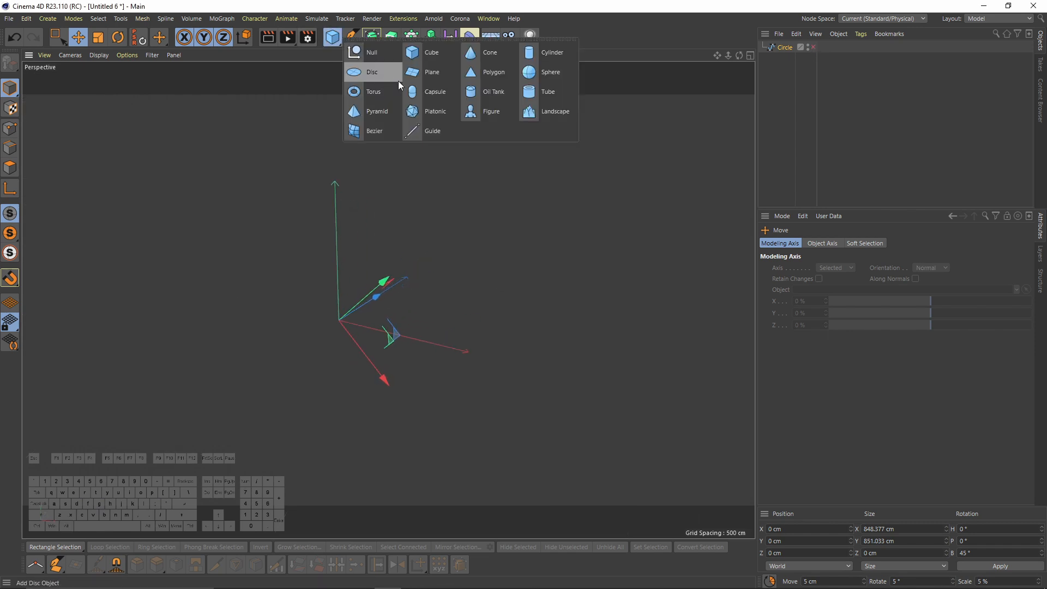
{"action": "left_click", "coordinate": [373, 75]}
{"action": "right_click_drag", "start_coordinate": [454, 320], "coordinate": [493, 362], "text": "alt"}
{"action": "middle_click", "coordinate": [515, 365]}
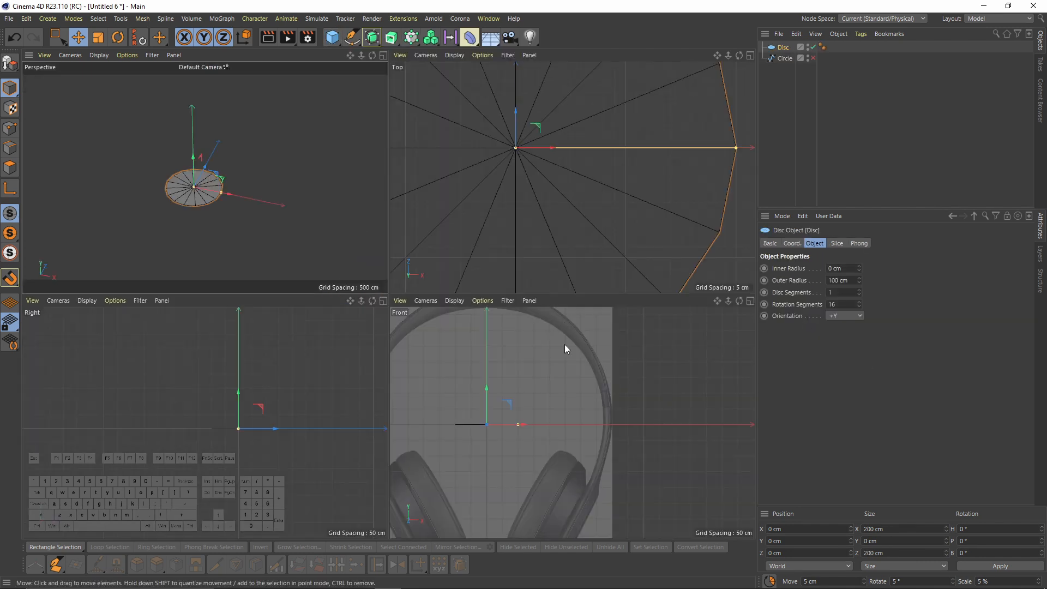
{"action": "middle_click", "coordinate": [565, 349]}
{"action": "left_click", "coordinate": [847, 319]}
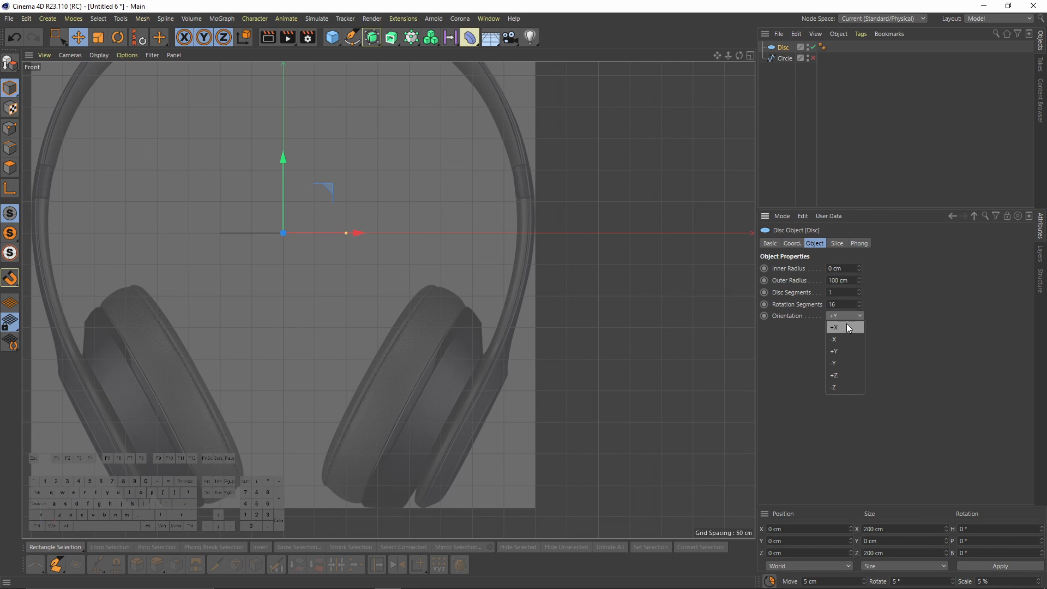
{"action": "left_click", "coordinate": [843, 328]}
Place the disc on the right earcup's outer plate, tilt it about 29° and enlarge it to about 239 cm across
{"action": "left_click_drag", "start_coordinate": [328, 190], "coordinate": [497, 382]}
{"action": "scroll", "coordinate": [498, 382], "scroll_direction": "up", "scroll_amount": 5}
{"action": "key", "text": "r"}
{"action": "left_click_drag", "start_coordinate": [490, 326], "coordinate": [498, 342]}
{"action": "key", "text": "e"}
{"action": "middle_click_drag", "start_coordinate": [502, 356], "coordinate": [477, 276], "text": "alt"}
{"action": "left_click_drag", "start_coordinate": [371, 373], "coordinate": [360, 391]}
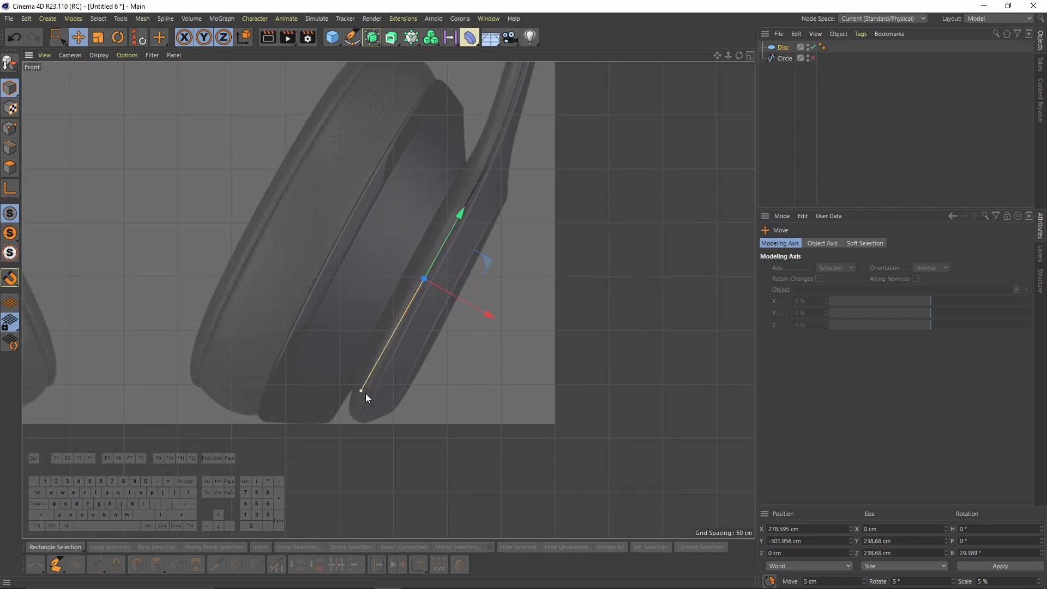
Refine the disc's tilt to about 27° and enlarge it to about 288 cm across to span the outer plate
{"action": "key", "text": "r"}
{"action": "left_click_drag", "start_coordinate": [479, 264], "coordinate": [480, 273]}
{"action": "key", "text": "e"}
{"action": "left_click_drag", "start_coordinate": [371, 396], "coordinate": [372, 421]}
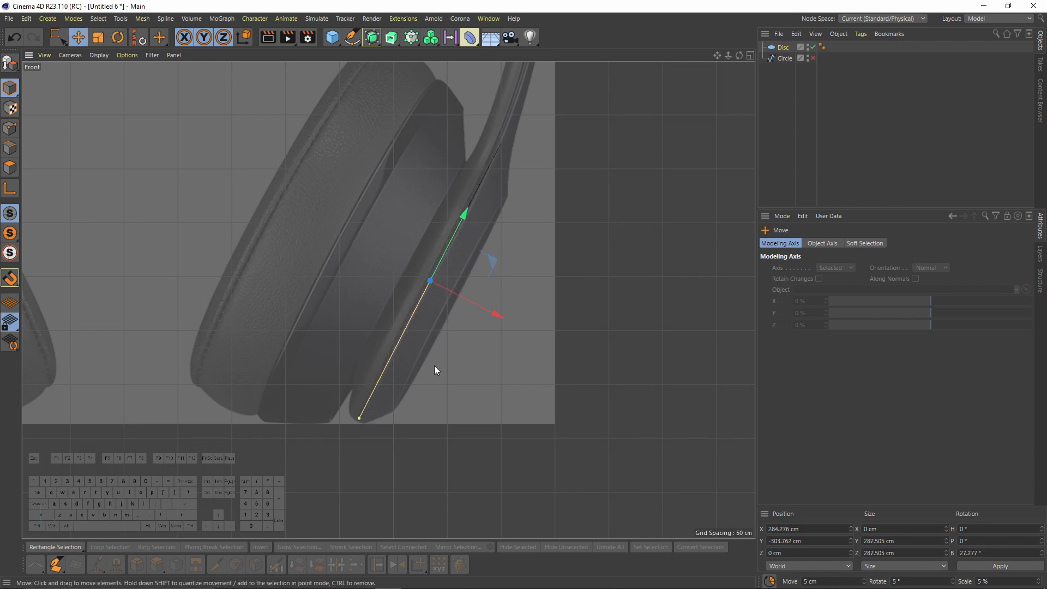
Make the disc editable and select its four uppermost outer edges in edge mode
{"action": "key", "text": "F1"}
{"action": "left_click_drag", "start_coordinate": [514, 355], "coordinate": [372, 349], "text": "alt"}
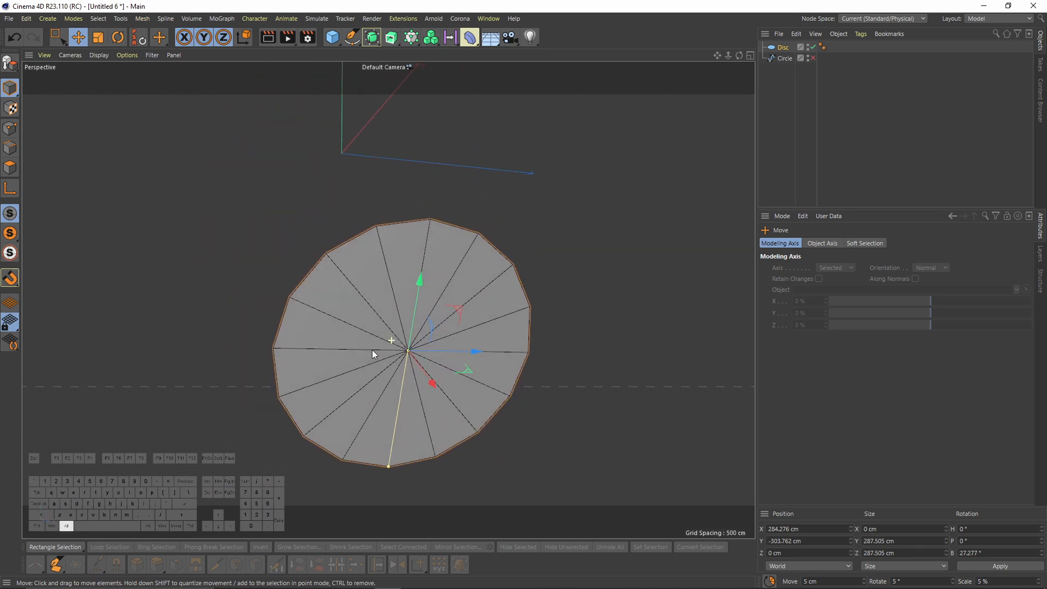
{"action": "left_click", "coordinate": [782, 48]}
{"action": "key", "text": "c"}
{"action": "left_click", "coordinate": [9, 148]}
{"action": "left_click_drag", "start_coordinate": [391, 252], "coordinate": [369, 237], "text": "alt"}
{"action": "left_click", "coordinate": [357, 236]}
{"action": "left_click", "coordinate": [402, 222], "text": "shift"}
{"action": "left_click", "coordinate": [465, 228], "text": "shift"}
{"action": "left_click", "coordinate": [498, 245], "text": "shift"}
{"action": "left_click_drag", "start_coordinate": [440, 277], "coordinate": [533, 295], "text": "alt"}
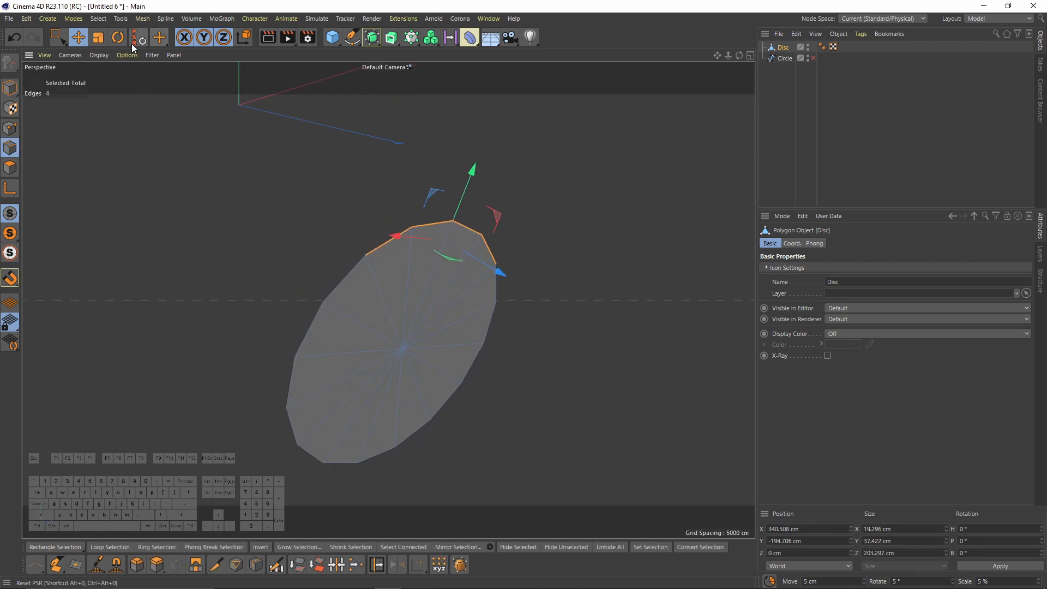
Set the modeling axis orientation to Object and extrude the four selected edges upward in two rows along the headband arm
{"action": "left_click", "coordinate": [597, 307]}
{"action": "left_click", "coordinate": [942, 268]}
{"action": "left_click", "coordinate": [936, 303]}
{"action": "left_click_drag", "start_coordinate": [470, 178], "coordinate": [447, 185], "text": "alt"}
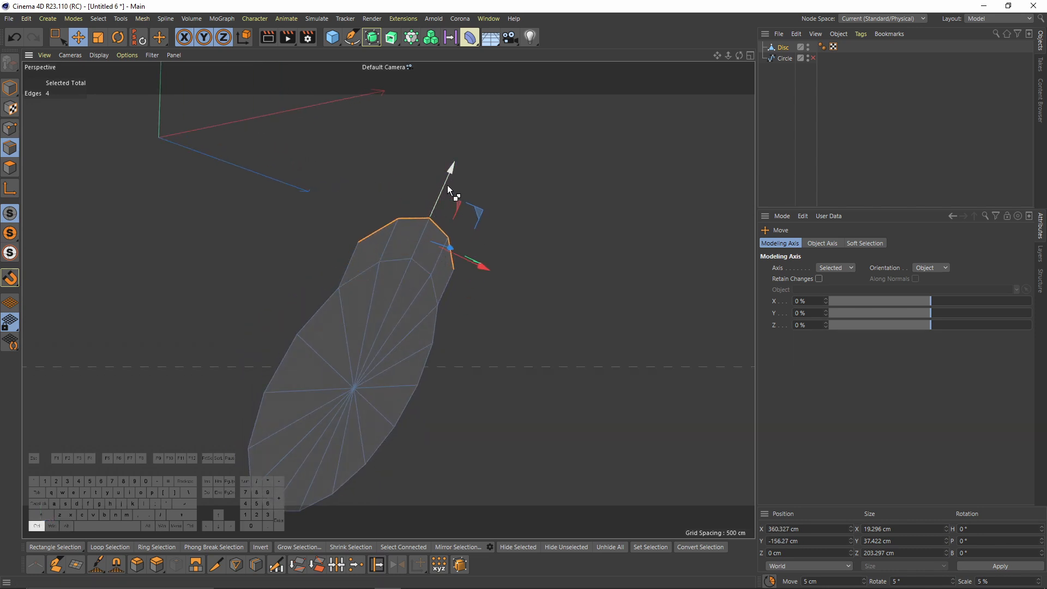
{"action": "middle_click_drag", "start_coordinate": [457, 192], "coordinate": [427, 257], "text": "alt"}
{"action": "left_click_drag", "start_coordinate": [419, 236], "coordinate": [447, 174], "text": "ctrl"}
{"action": "scroll", "coordinate": [403, 219], "scroll_direction": "up", "scroll_amount": 2}
Slide the first extruded edge row along the strip by about 4.3 cm with Edge Slide
{"action": "key", "text": "ctrl+z"}
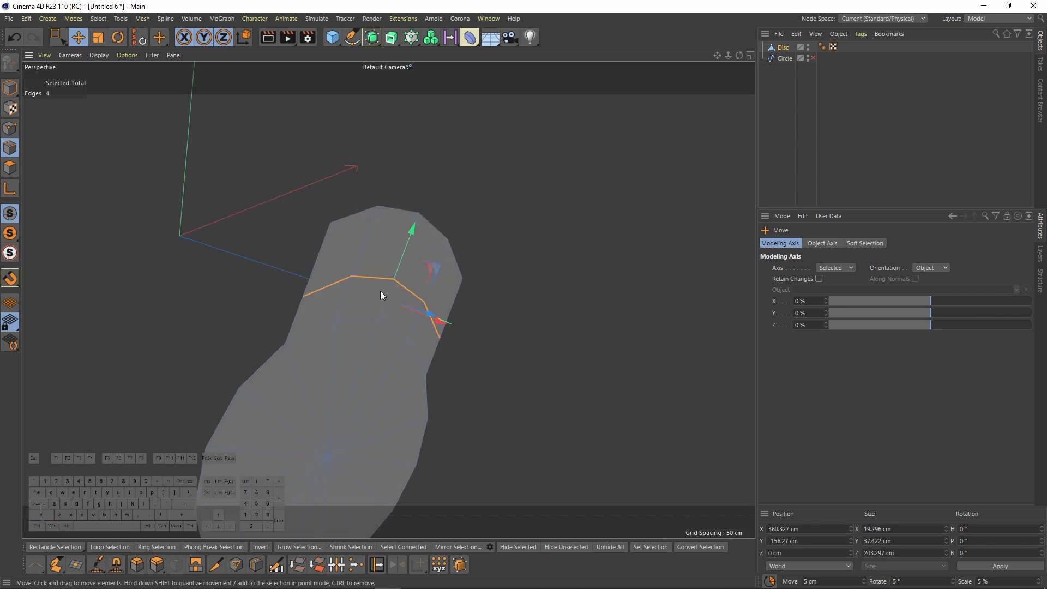
{"action": "key", "text": "m"}
{"action": "key", "text": "o"}
{"action": "left_click_drag", "start_coordinate": [372, 281], "coordinate": [333, 261]}
Add the top row's four edges to the selection and scale both extruded rows down to about 165 cm wide
{"action": "left_click", "coordinate": [326, 230], "text": "shift"}
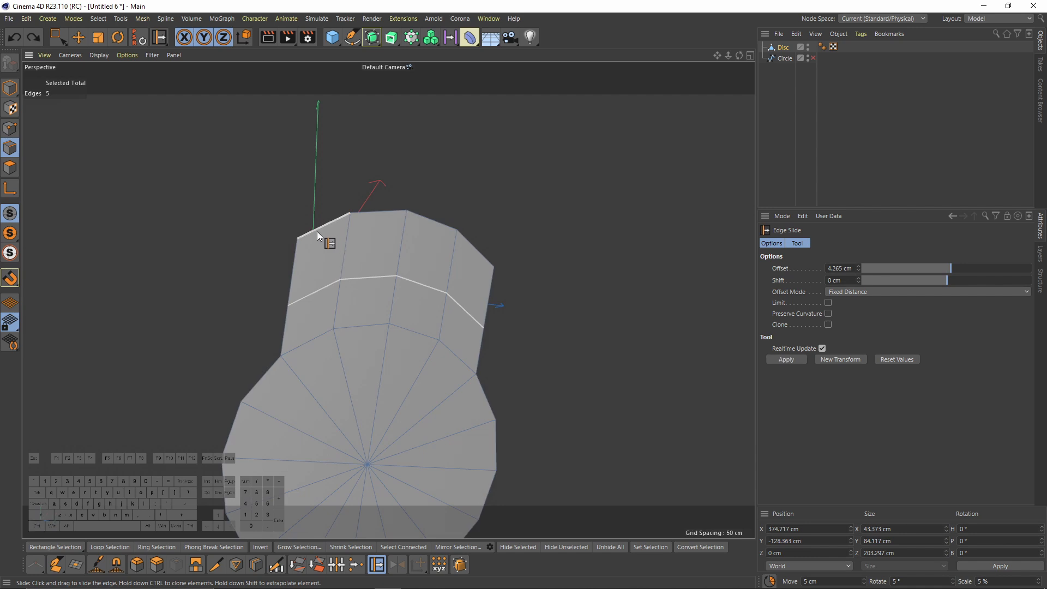
{"action": "key", "text": "e"}
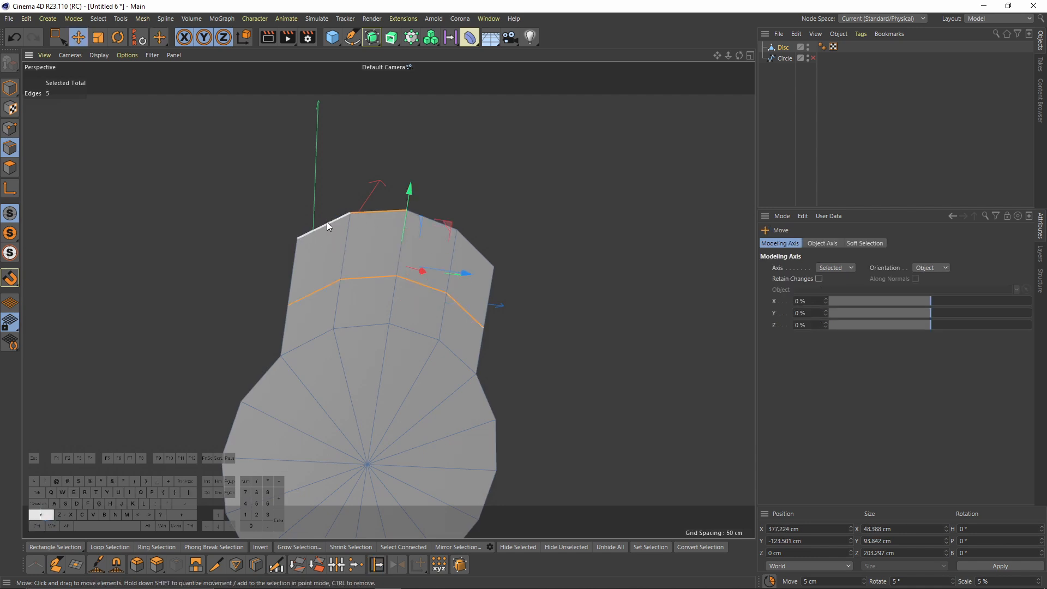
{"action": "left_click", "coordinate": [466, 244], "text": "shift"}
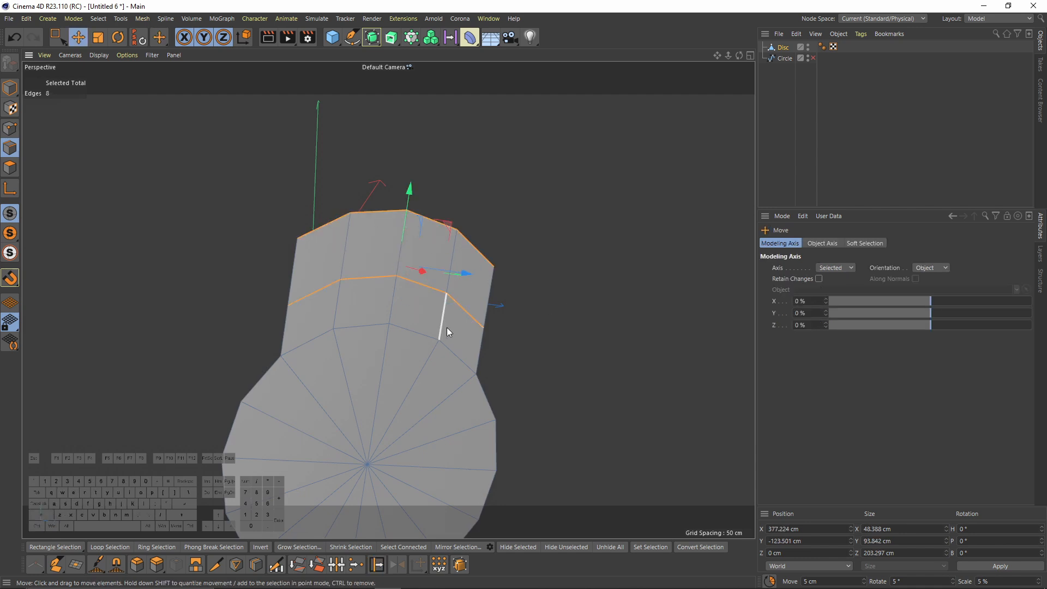
{"action": "key", "text": "t"}
{"action": "left_click_drag", "start_coordinate": [468, 275], "coordinate": [338, 261]}
Select the disc's 16 polygons with Live Selection and inset them about 37.2 cm with Extrude Inner
{"action": "left_click_drag", "start_coordinate": [424, 247], "coordinate": [25, 184]}
{"action": "left_click", "coordinate": [10, 167]}
{"action": "left_click", "coordinate": [66, 43]}
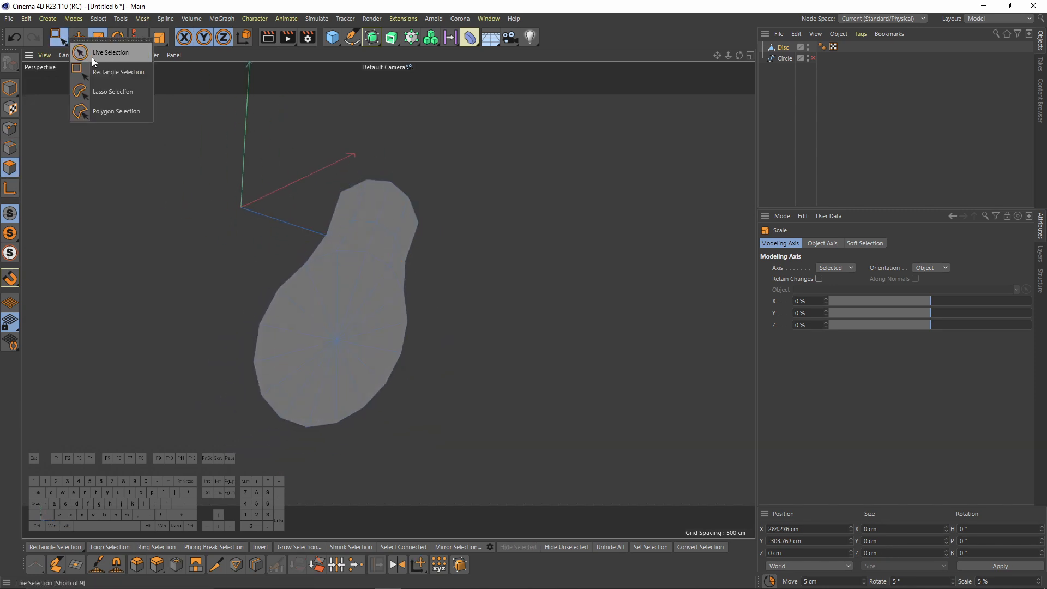
{"action": "left_click", "coordinate": [93, 57]}
{"action": "double_click", "coordinate": [316, 325]}
{"action": "left_click_drag", "start_coordinate": [318, 329], "coordinate": [475, 365], "text": "alt"}
{"action": "right_click", "coordinate": [476, 365]}
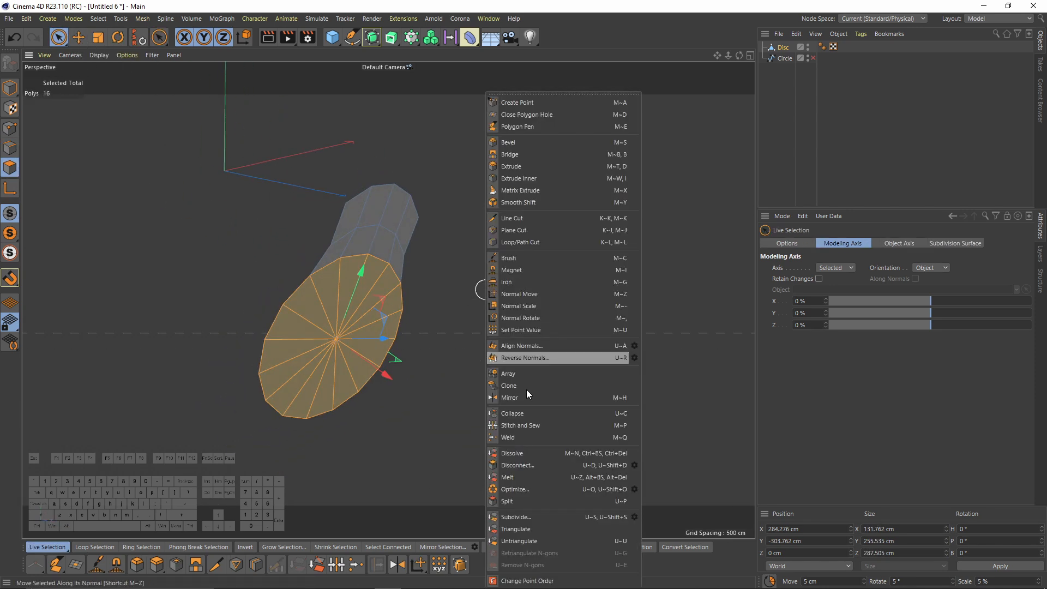
{"action": "left_click", "coordinate": [525, 178]}
{"action": "left_click_drag", "start_coordinate": [525, 182], "coordinate": [589, 182]}
Move the inset polygons outward in the front view to match the plate's outer surface in the reference
{"action": "left_click_drag", "start_coordinate": [524, 306], "coordinate": [573, 341], "text": "alt"}
{"action": "middle_click", "coordinate": [572, 371]}
{"action": "middle_click", "coordinate": [572, 371]}
{"action": "left_click_drag", "start_coordinate": [446, 315], "coordinate": [466, 324]}
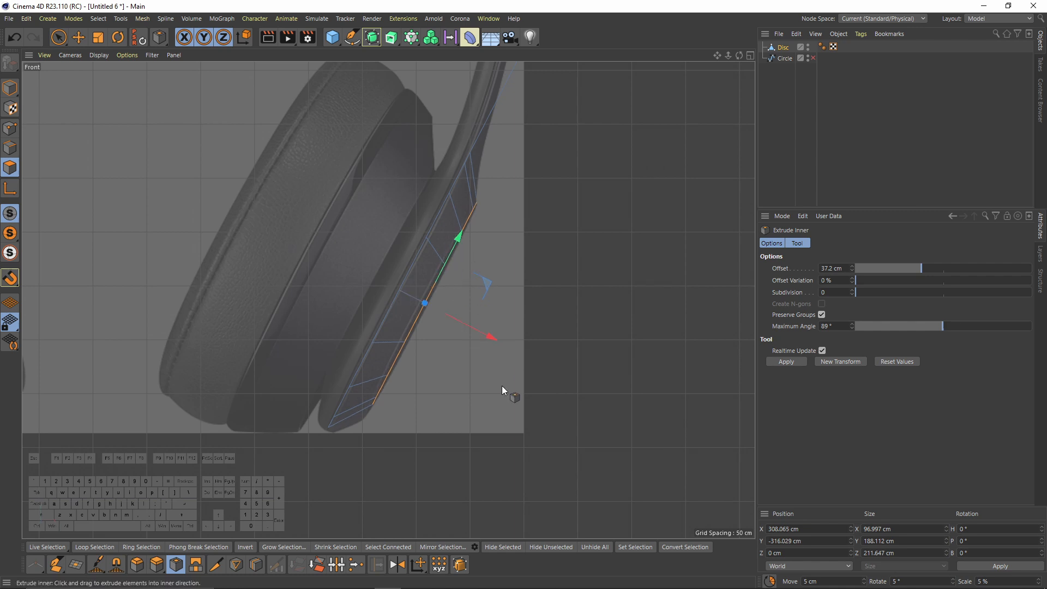
{"action": "left_click_drag", "start_coordinate": [486, 359], "coordinate": [398, 272]}
Select the two centre edges running lengthwise along the extruded strip and move them outward
{"action": "key", "text": "F1"}
{"action": "left_click_drag", "start_coordinate": [215, 158], "coordinate": [59, 175], "text": "alt"}
{"action": "left_click", "coordinate": [9, 148]}
{"action": "double_click", "coordinate": [338, 235]}
{"action": "key", "text": "e"}
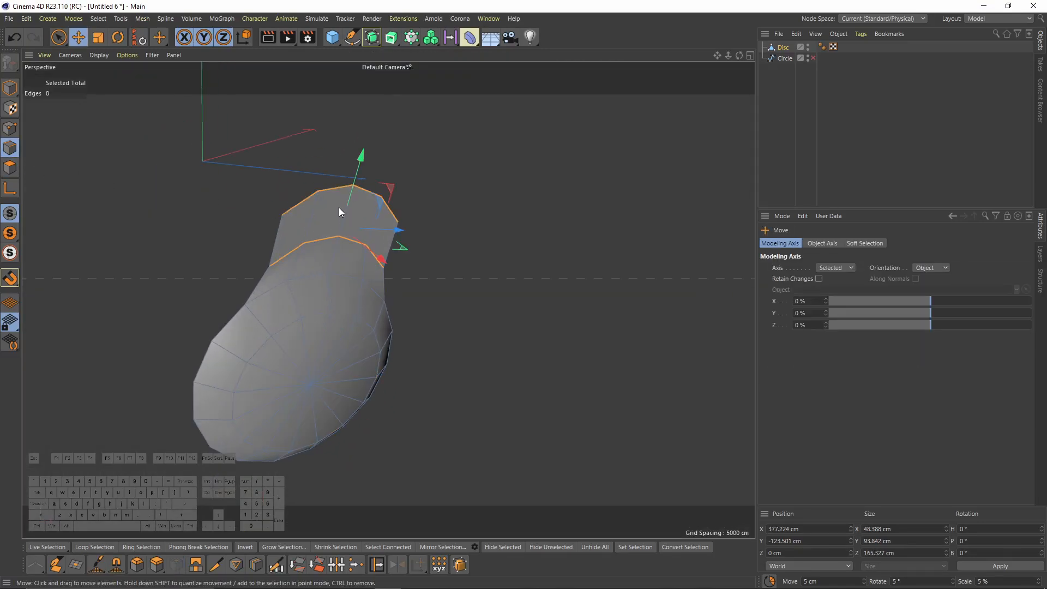
{"action": "scroll", "coordinate": [339, 207], "scroll_direction": "up", "scroll_amount": 3}
{"action": "left_click", "coordinate": [335, 200]}
{"action": "left_click", "coordinate": [336, 278], "text": "shift"}
{"action": "left_click_drag", "start_coordinate": [336, 278], "coordinate": [508, 197], "text": "alt"}
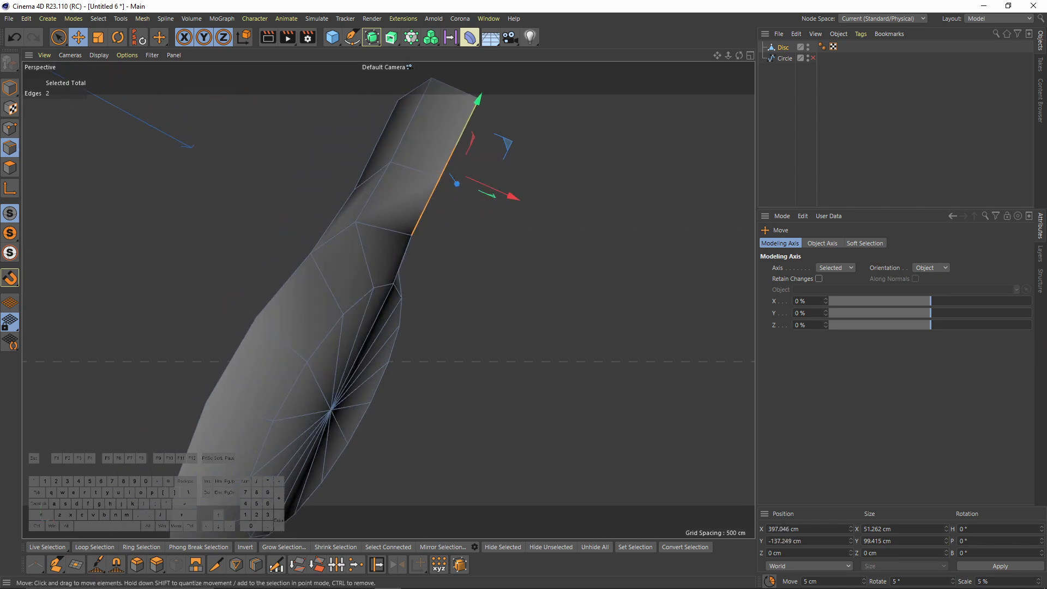
Adjust the lengthwise edges on either side of the strip's centre line to round its profile
{"action": "left_click_drag", "start_coordinate": [436, 185], "coordinate": [290, 260], "text": "alt"}
{"action": "left_click", "coordinate": [331, 221]}
{"action": "left_click_drag", "start_coordinate": [334, 223], "coordinate": [300, 248], "text": "alt"}
{"action": "left_click", "coordinate": [362, 208], "text": "shift"}
{"action": "left_click", "coordinate": [401, 218], "text": "shift"}
{"action": "left_click", "coordinate": [387, 246], "text": "shift"}
Adjust the pair of points flanking the centre line at the plate's neck to smooth the transition into the strip
{"action": "left_click_drag", "start_coordinate": [388, 247], "coordinate": [35, 130], "text": "alt"}
{"action": "left_click", "coordinate": [10, 128]}
{"action": "left_click", "coordinate": [232, 235]}
{"action": "left_click_drag", "start_coordinate": [366, 248], "coordinate": [175, 263], "text": "alt"}
{"action": "left_click", "coordinate": [277, 254], "text": "shift"}
{"action": "left_click_drag", "start_coordinate": [276, 254], "coordinate": [334, 136], "text": "alt"}
{"action": "left_click_drag", "start_coordinate": [372, 173], "coordinate": [293, 319], "text": "alt"}
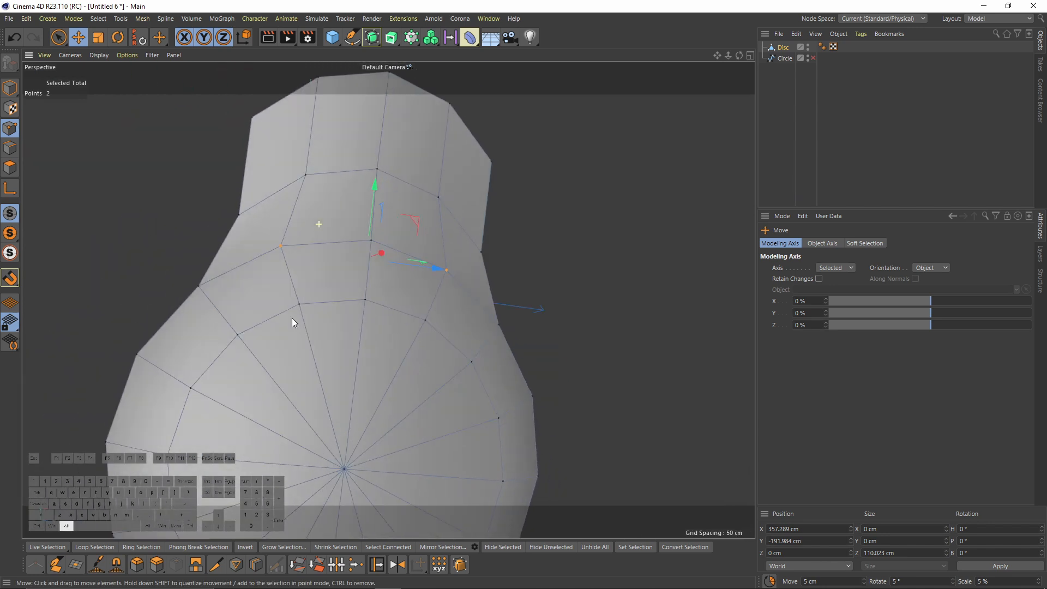
{"action": "scroll", "coordinate": [295, 311], "scroll_direction": "down", "scroll_amount": 4, "text": "alt"}
{"action": "left_click_drag", "start_coordinate": [303, 268], "coordinate": [426, 349], "text": "alt"}
Extrude the strip's four top edges straight up in World orientation to a strip about 821 cm tall, and level its new top end
{"action": "left_click", "coordinate": [10, 147]}
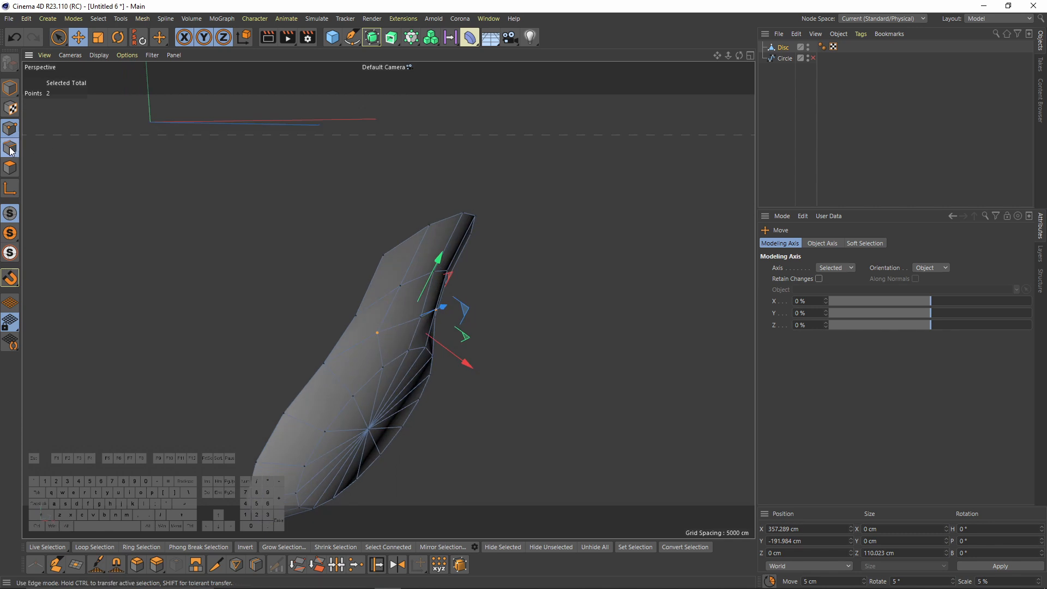
{"action": "left_click_drag", "start_coordinate": [349, 256], "coordinate": [316, 257], "text": "alt"}
{"action": "left_click_drag", "start_coordinate": [433, 243], "coordinate": [281, 250], "text": "alt"}
{"action": "left_click", "coordinate": [255, 266]}
{"action": "left_click", "coordinate": [309, 249], "text": "shift"}
{"action": "left_click", "coordinate": [363, 253], "text": "shift"}
{"action": "left_click", "coordinate": [402, 284], "text": "shift"}
{"action": "left_click_drag", "start_coordinate": [404, 286], "coordinate": [386, 261], "text": "alt"}
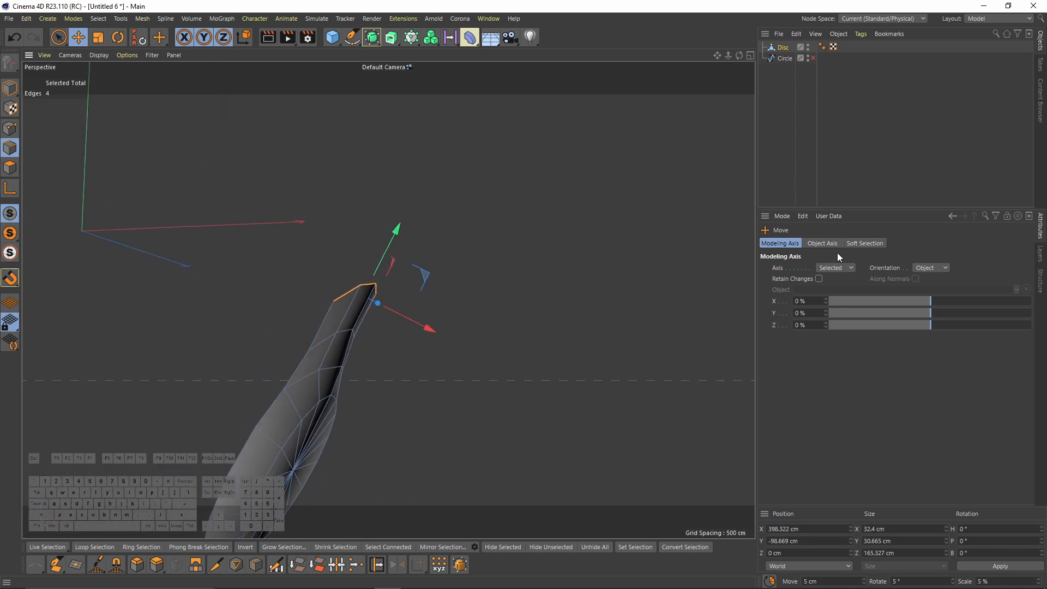
{"action": "left_click", "coordinate": [943, 269]}
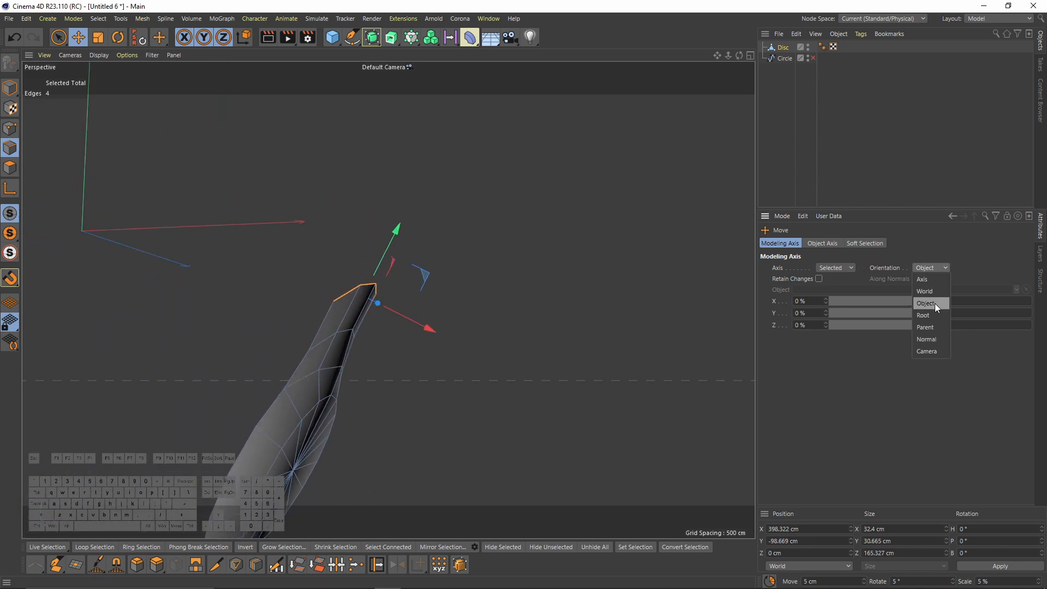
{"action": "left_click", "coordinate": [934, 290]}
{"action": "left_click_drag", "start_coordinate": [449, 224], "coordinate": [478, 299], "text": "alt"}
{"action": "key", "text": "t"}
Select the four tall strip polygons and split them into a separate object
{"action": "left_click", "coordinate": [9, 167]}
{"action": "key", "text": "9"}
{"action": "left_click", "coordinate": [315, 266]}
{"action": "right_click", "coordinate": [478, 299]}
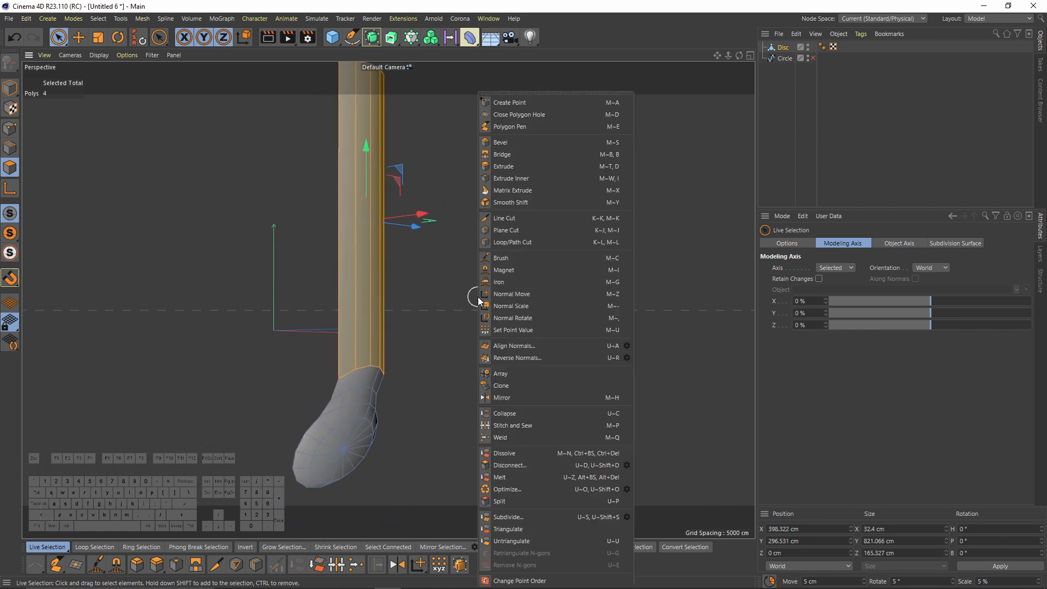
{"action": "left_click", "coordinate": [522, 497]}
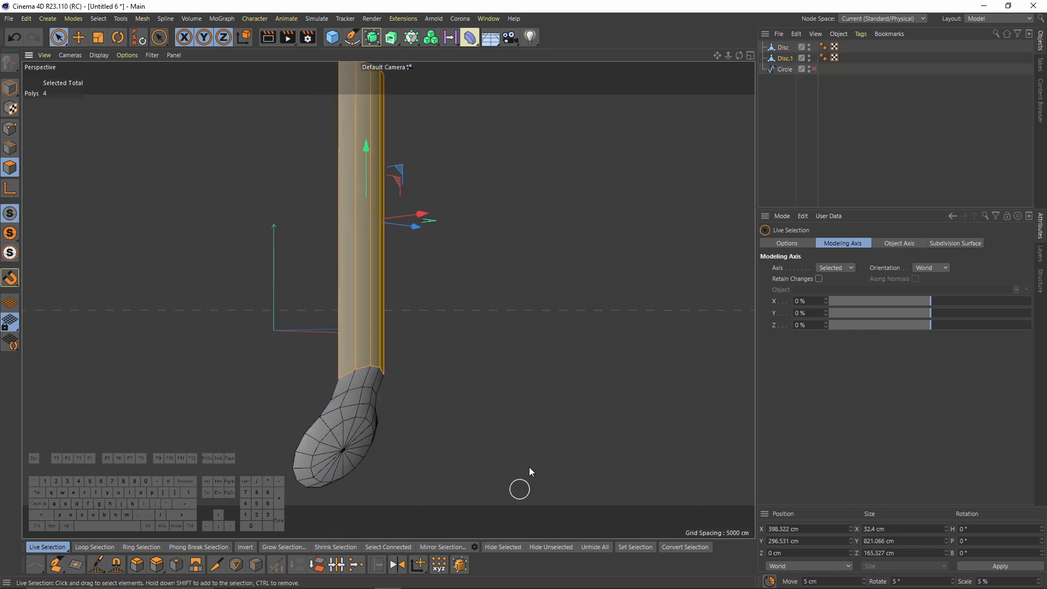
Delete the four tall strip polygons from the original Disc object
{"action": "left_click_drag", "start_coordinate": [515, 194], "coordinate": [775, 80], "text": "alt"}
{"action": "left_click", "coordinate": [783, 49]}
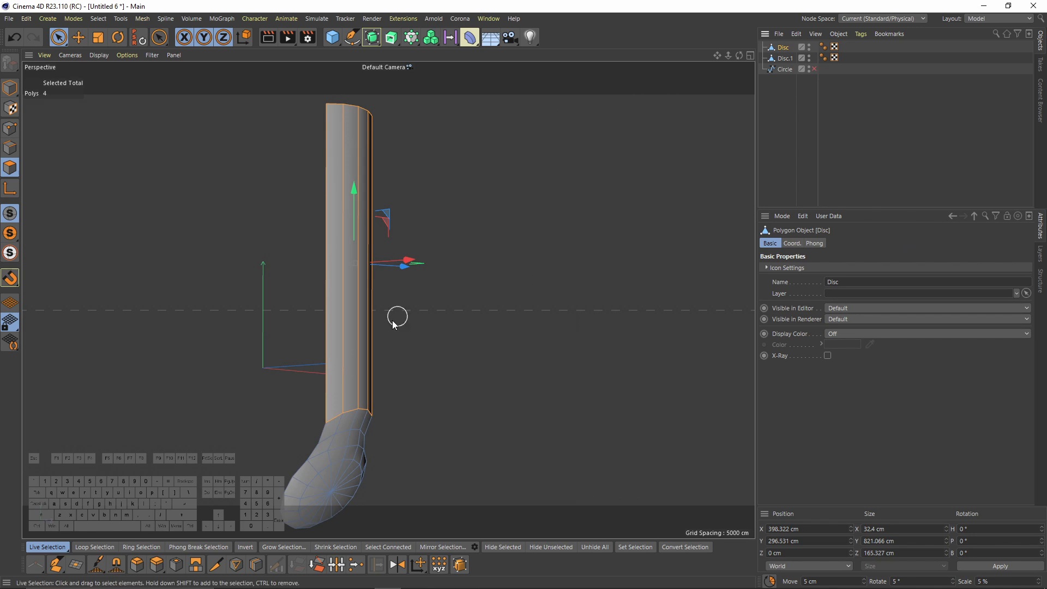
{"action": "left_click", "coordinate": [433, 210]}
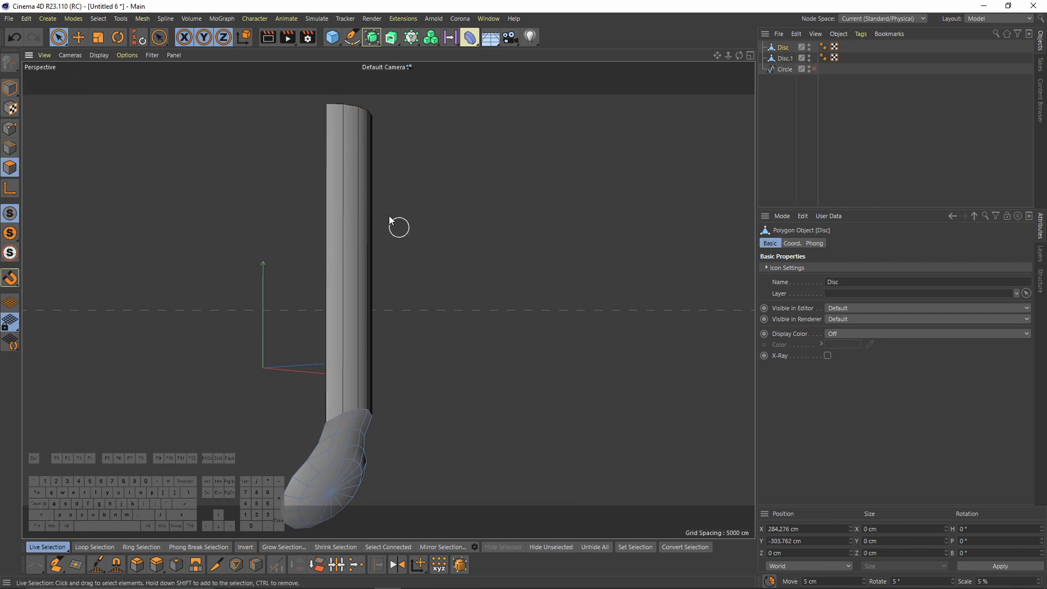
Flatten the split-off Disc.1 strip's polygons to 0 cm in X by scaling
{"action": "left_click", "coordinate": [785, 59]}
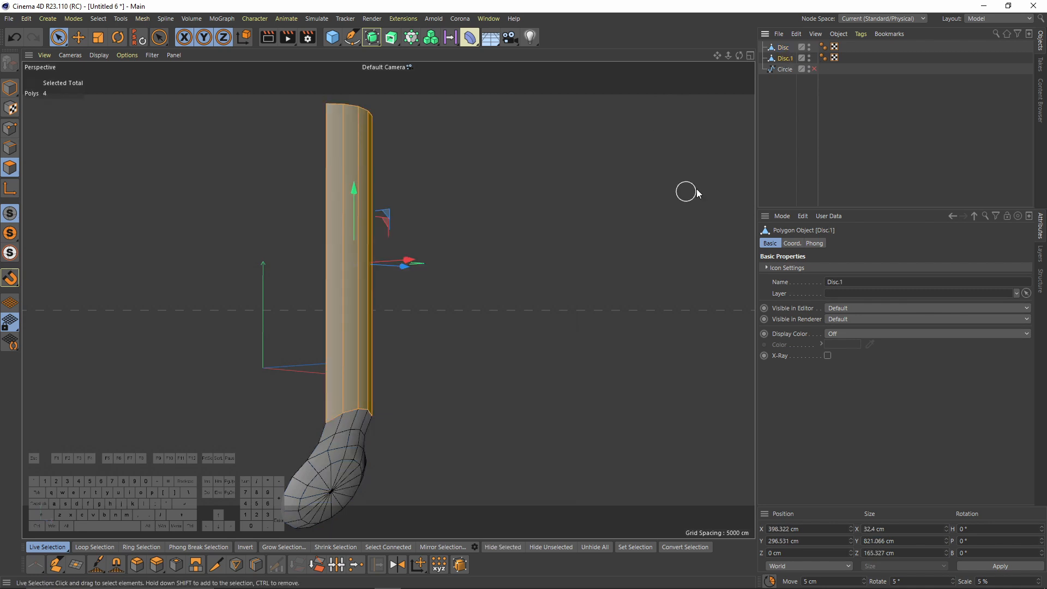
{"action": "key", "text": "s"}
{"action": "left_click_drag", "start_coordinate": [381, 317], "coordinate": [462, 321], "text": "alt"}
{"action": "key", "text": "t"}
Add five evenly spaced loop cuts across the tall strip with Loop/Path Cut, dividing it into six segments
{"action": "key", "text": "k"}
{"action": "key", "text": "l"}
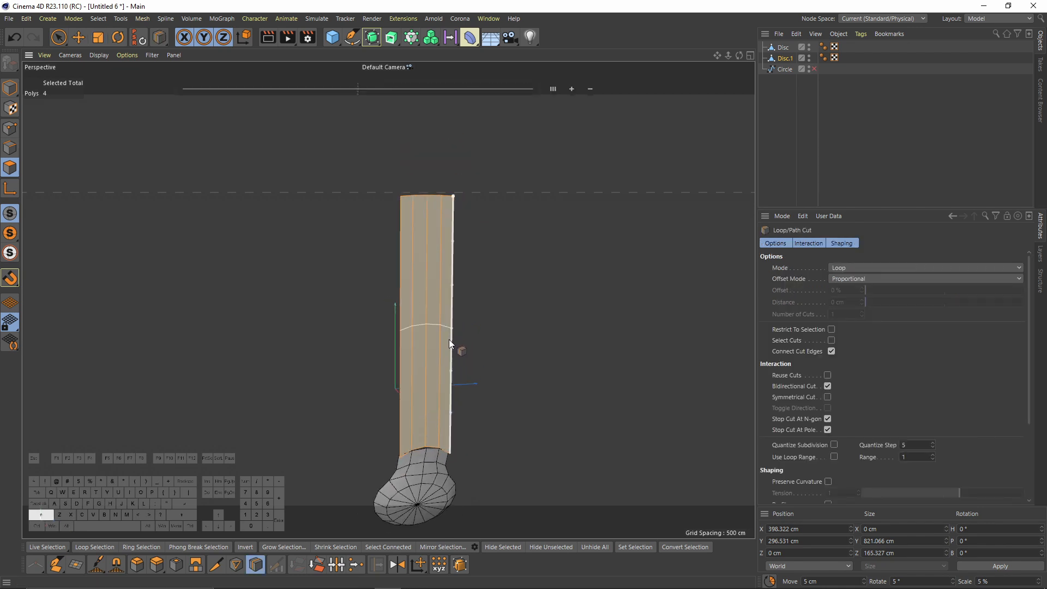
{"action": "left_click", "coordinate": [450, 329]}
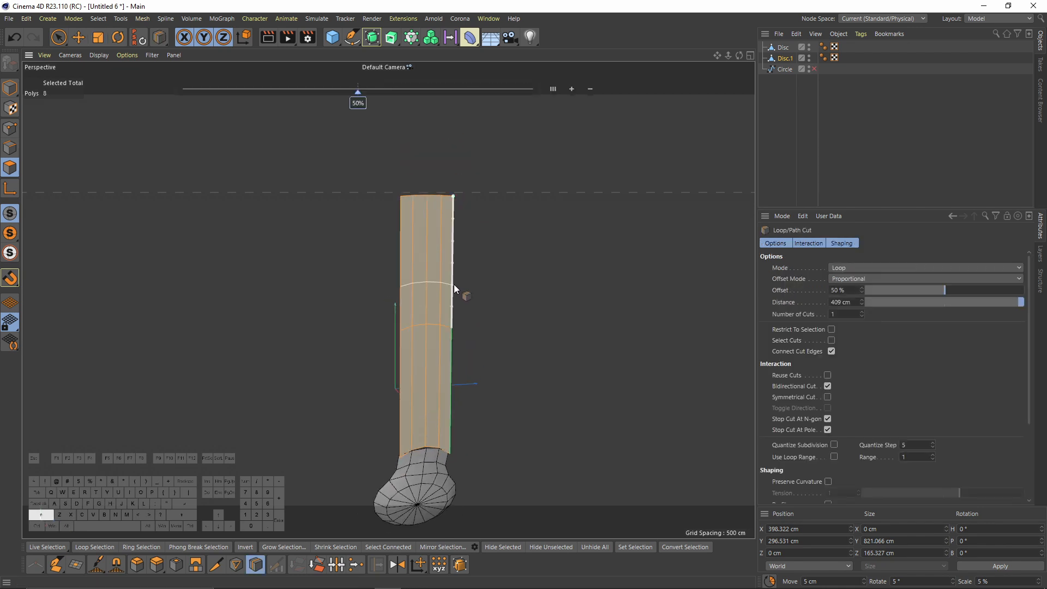
{"action": "left_click", "coordinate": [452, 286], "text": "shift"}
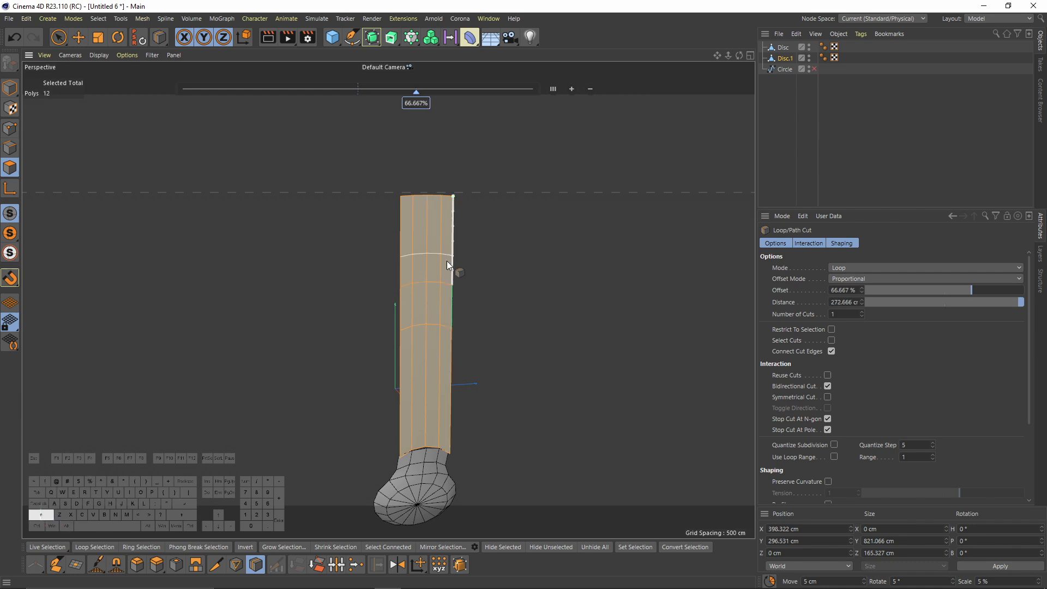
{"action": "left_click", "coordinate": [447, 241], "text": "shift"}
{"action": "middle_click_drag", "start_coordinate": [444, 351], "coordinate": [457, 296], "text": "alt"}
{"action": "left_click", "coordinate": [462, 313], "text": "shift"}
{"action": "left_click", "coordinate": [462, 312], "text": "shift"}
{"action": "left_click_drag", "start_coordinate": [464, 356], "coordinate": [536, 302], "text": "alt"}
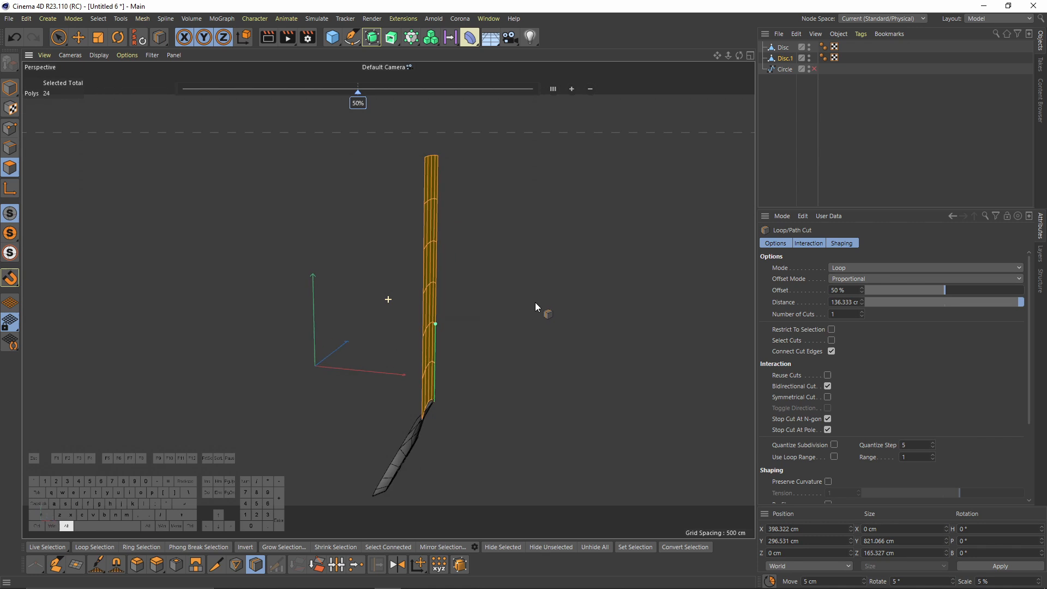
Enable the Circle spline and add a Spline Wrap deformer to the scene
{"action": "left_click", "coordinate": [815, 69]}
{"action": "left_click_drag", "start_coordinate": [513, 228], "coordinate": [465, 122], "text": "alt"}
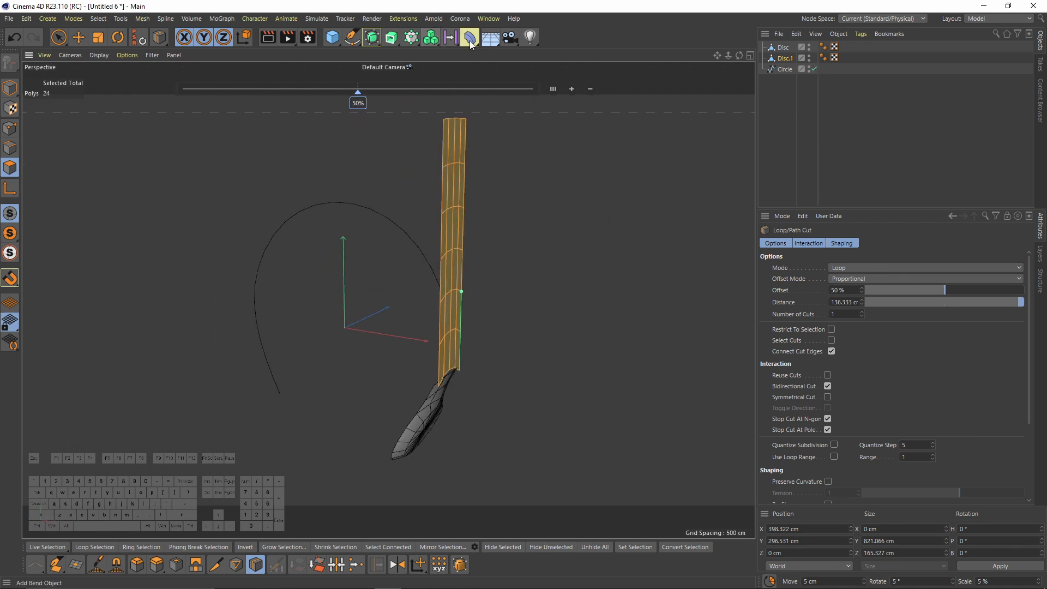
{"action": "left_click_drag", "start_coordinate": [473, 39], "coordinate": [521, 167]}
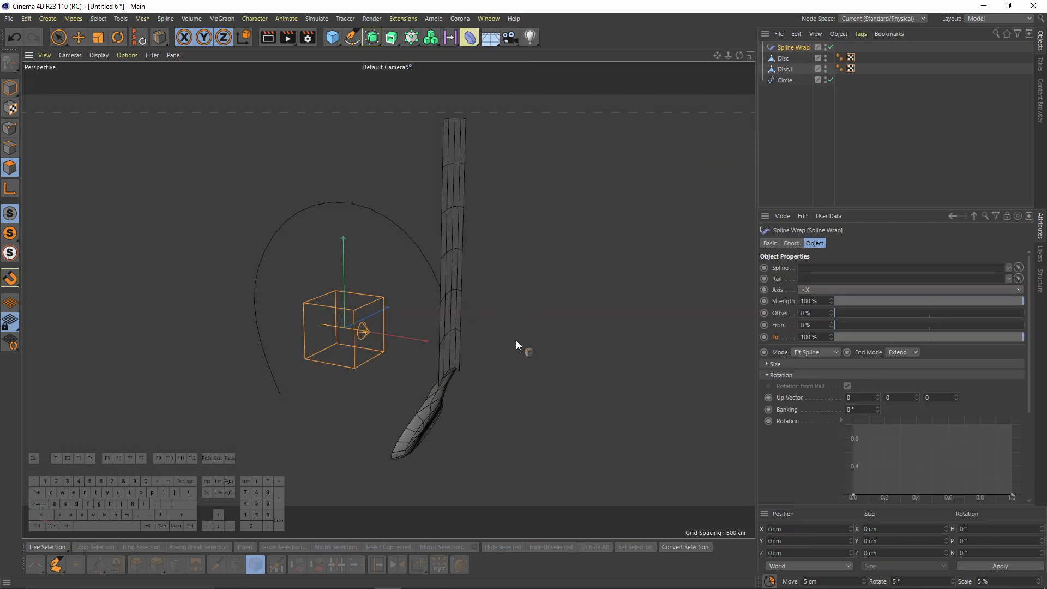
{"action": "left_click_drag", "start_coordinate": [476, 328], "coordinate": [328, 213], "text": "alt"}
{"action": "key", "text": "r"}
{"action": "middle_click_drag", "start_coordinate": [508, 134], "coordinate": [475, 193], "text": "alt"}
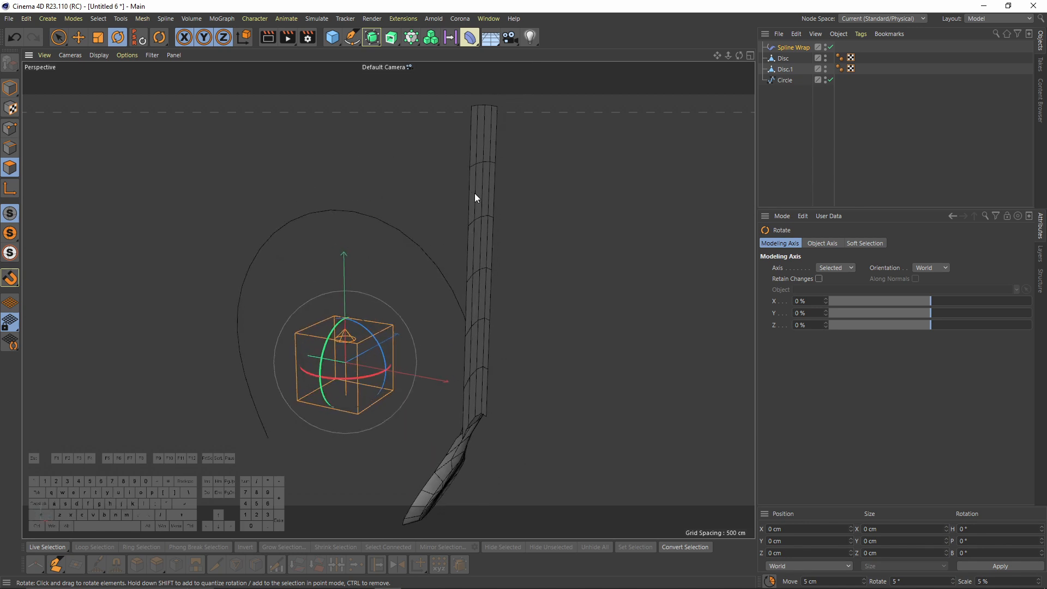
Make the Spline Wrap a child of the Disc.1 strip and assign Circle as its spline
{"action": "left_click_drag", "start_coordinate": [792, 47], "coordinate": [788, 70]}
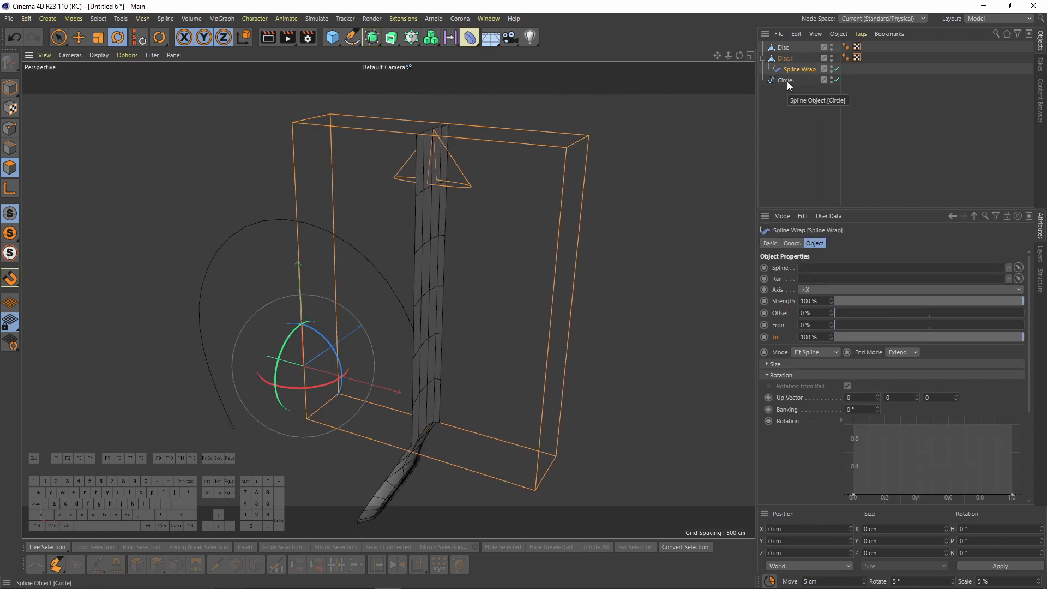
{"action": "mouse_move", "coordinate": [788, 81]}
{"action": "left_mouse_down"}
{"action": "mouse_move", "coordinate": [805, 136]}
{"action": "mouse_move", "coordinate": [806, 280]}
{"action": "mouse_move", "coordinate": [810, 269]}
{"action": "left_mouse_up"}
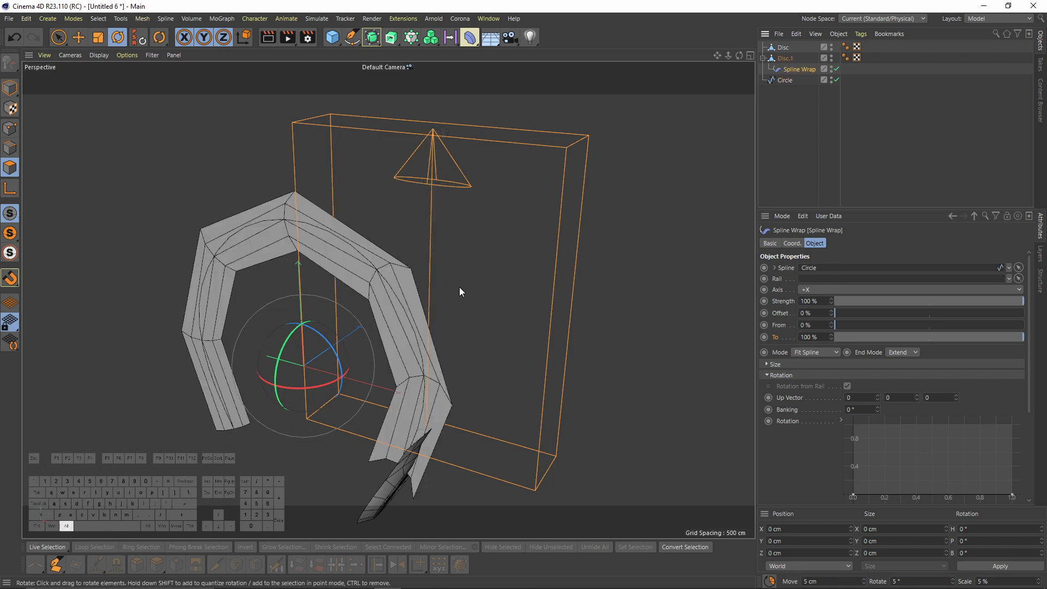
{"action": "left_click_drag", "start_coordinate": [459, 287], "coordinate": [531, 252], "text": "alt"}
{"action": "middle_click_drag", "start_coordinate": [531, 252], "coordinate": [542, 226], "text": "alt"}
Set the Spline Wrap's rotation Banking to 90°
{"action": "left_click", "coordinate": [775, 375]}
{"action": "left_click", "coordinate": [775, 376]}
{"action": "left_click_drag", "start_coordinate": [594, 316], "coordinate": [569, 304], "text": "alt"}
{"action": "left_click", "coordinate": [860, 410]}
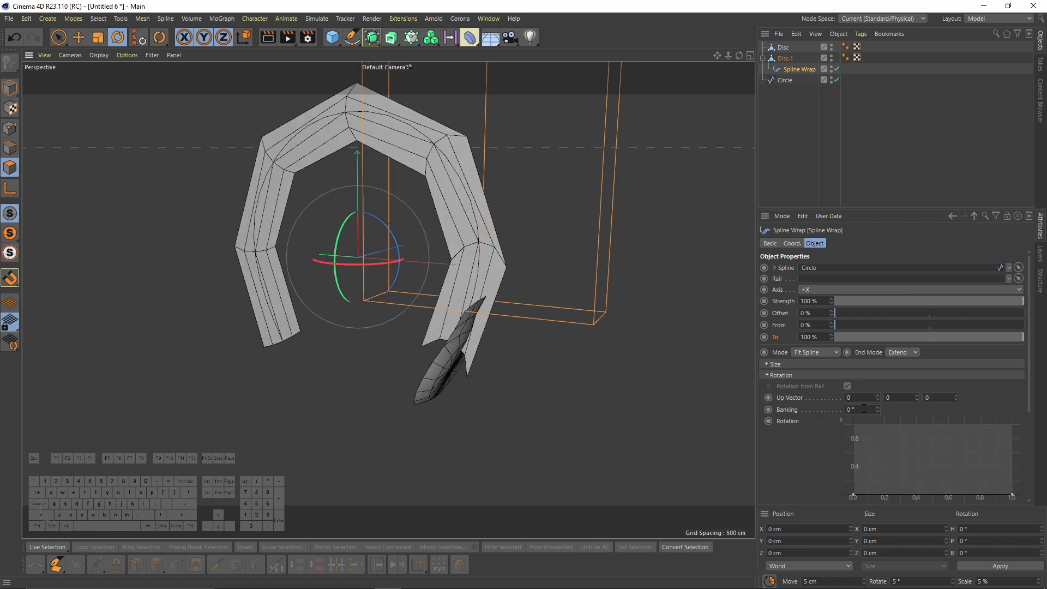
{"action": "type", "text": "90"}
{"action": "key", "text": "Return"}
{"action": "left_click_drag", "start_coordinate": [442, 338], "coordinate": [613, 241], "text": "alt"}
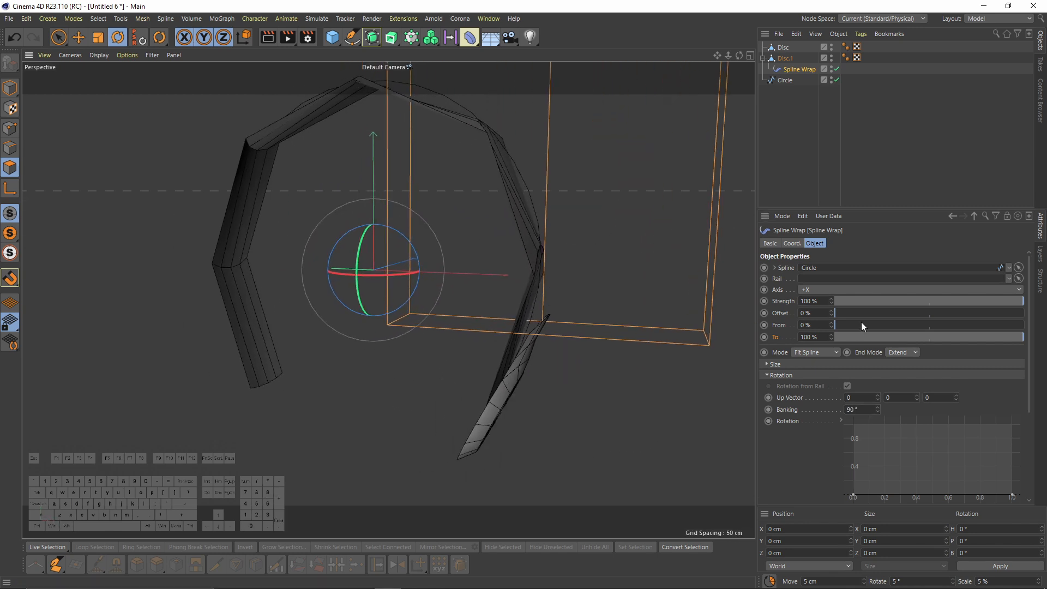
Limit the wrapped strip to the spline range from 10 % to 49 %
{"action": "left_click_drag", "start_coordinate": [1021, 338], "coordinate": [931, 335]}
{"action": "left_click_drag", "start_coordinate": [489, 285], "coordinate": [600, 297], "text": "alt"}
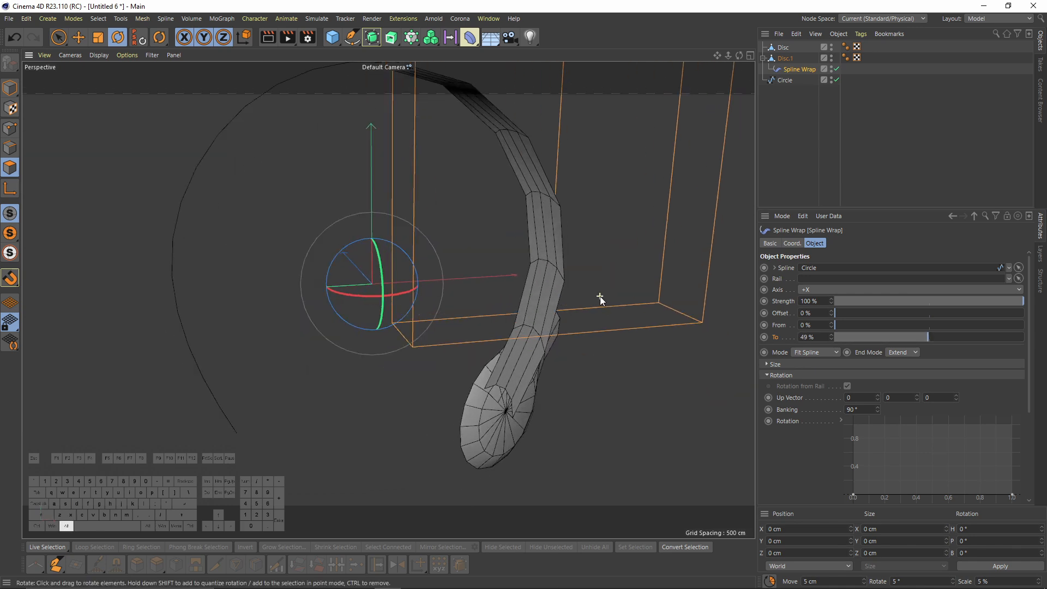
{"action": "left_click_drag", "start_coordinate": [833, 326], "coordinate": [856, 324]}
{"action": "left_click_drag", "start_coordinate": [469, 295], "coordinate": [583, 345], "text": "alt"}
{"action": "middle_click", "coordinate": [582, 349]}
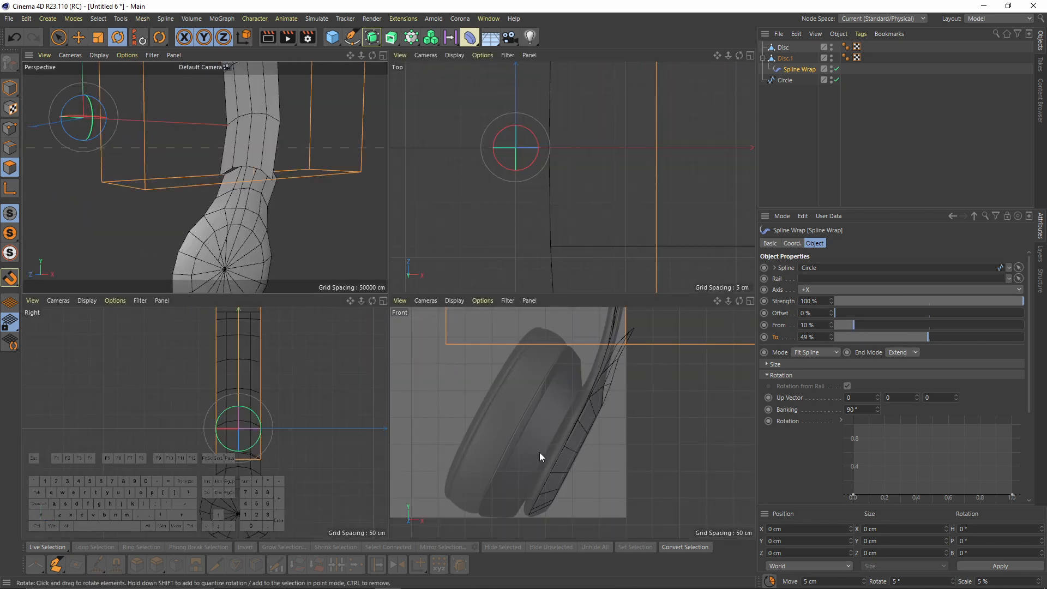
Check the strip's lower end against the plate and try a Spline Wrap From value of 8 %
{"action": "middle_click", "coordinate": [344, 393]}
{"action": "right_click_drag", "start_coordinate": [482, 343], "coordinate": [546, 336], "text": "alt"}
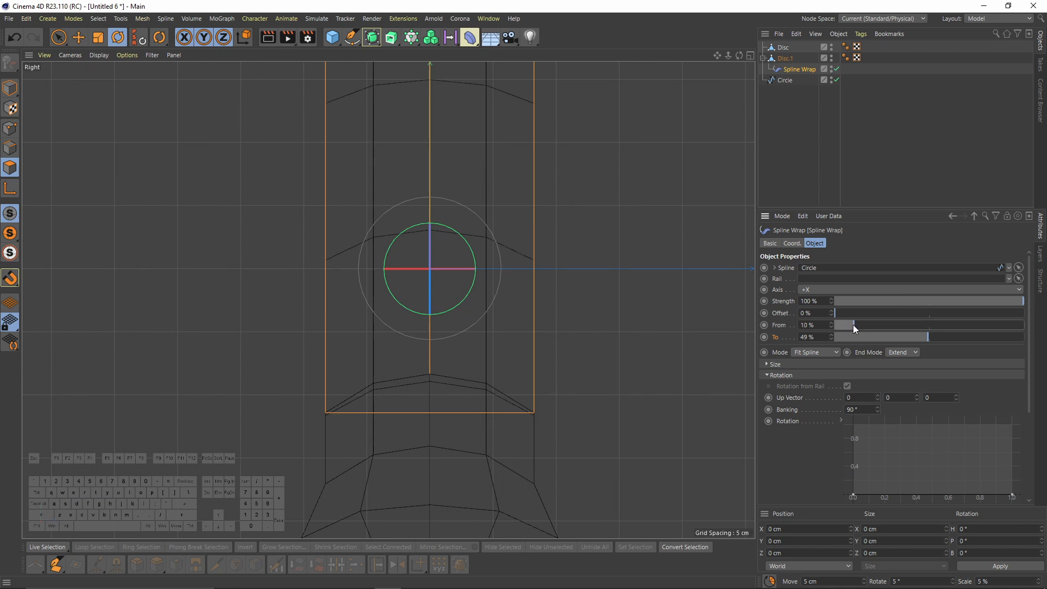
{"action": "left_click_drag", "start_coordinate": [855, 326], "coordinate": [856, 325]}
{"action": "middle_click", "coordinate": [600, 290]}
{"action": "middle_click", "coordinate": [321, 176]}
{"action": "left_click_drag", "start_coordinate": [425, 247], "coordinate": [328, 237], "text": "alt"}
{"action": "left_click", "coordinate": [832, 328]}
{"action": "left_click", "coordinate": [832, 328]}
{"action": "left_click", "coordinate": [832, 328]}
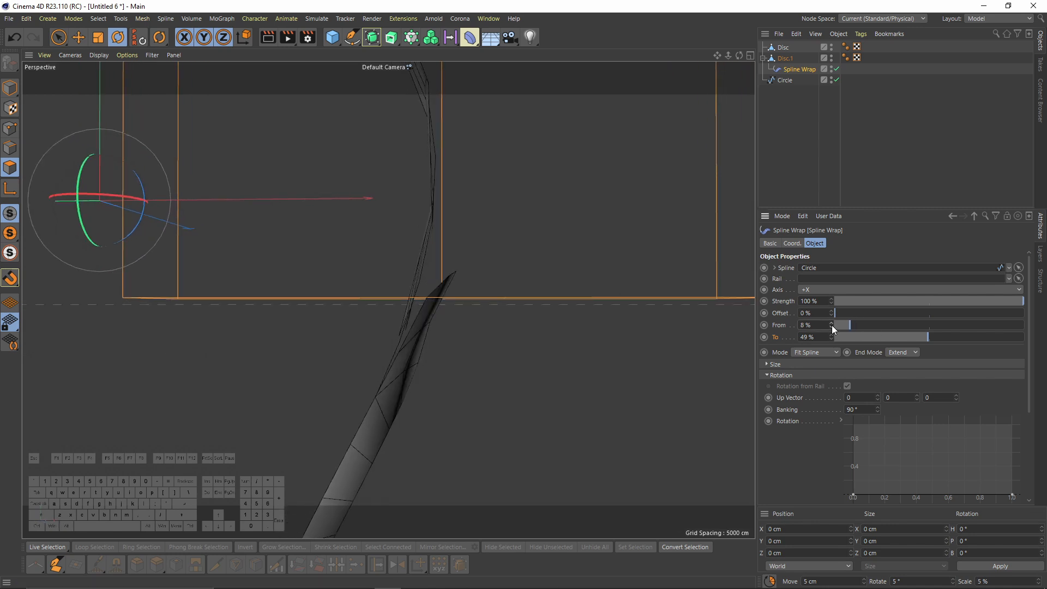
Set the Spline Wrap's From value to 14 % to leave a gap above the plate's neck
{"action": "left_click", "coordinate": [832, 323]}
{"action": "left_click", "coordinate": [832, 323]}
{"action": "left_click", "coordinate": [832, 323]}
{"action": "left_click", "coordinate": [832, 323]}
{"action": "left_click", "coordinate": [832, 322]}
{"action": "left_click_drag", "start_coordinate": [524, 282], "coordinate": [567, 142], "text": "alt"}
{"action": "left_click", "coordinate": [830, 322]}
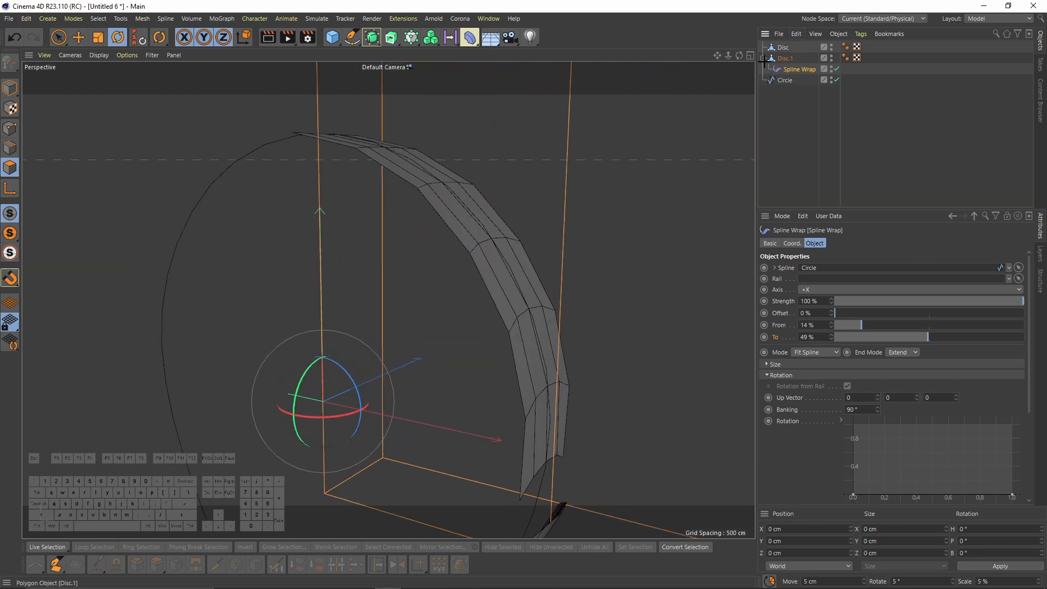
Bake the wrapped Disc.1 strip with Current State to Object and delete the original with its deformer
{"action": "left_click", "coordinate": [773, 59]}
{"action": "left_click", "coordinate": [764, 58]}
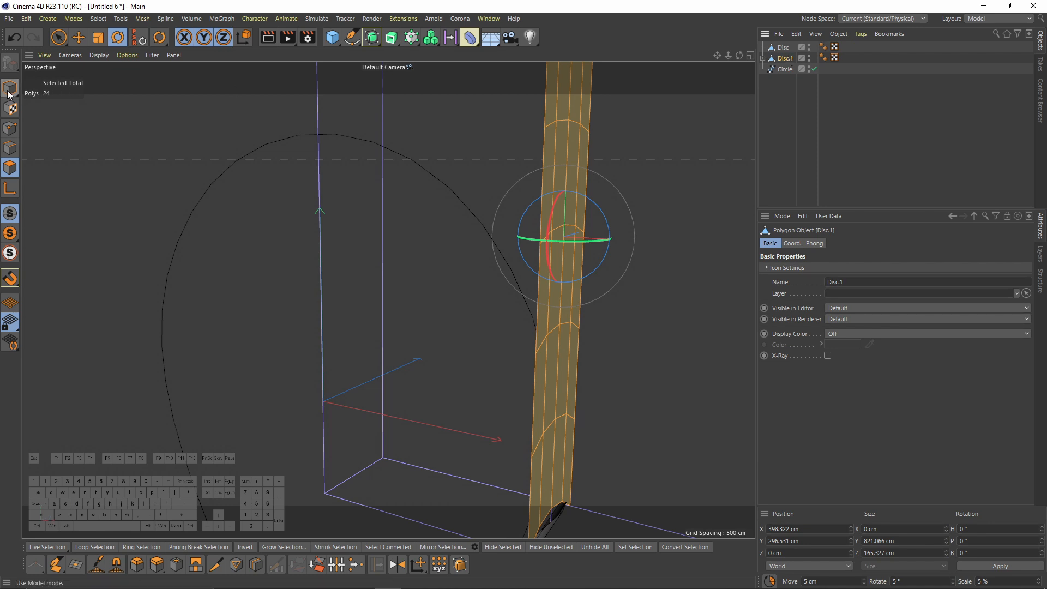
{"action": "left_click", "coordinate": [10, 87]}
{"action": "right_click", "coordinate": [784, 58]}
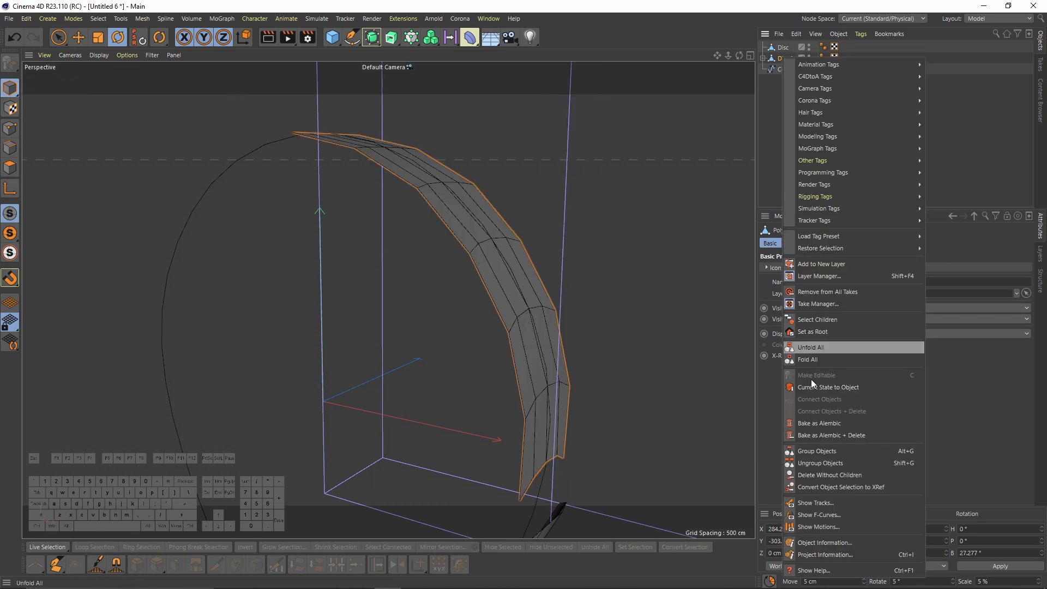
{"action": "left_click", "coordinate": [830, 388]}
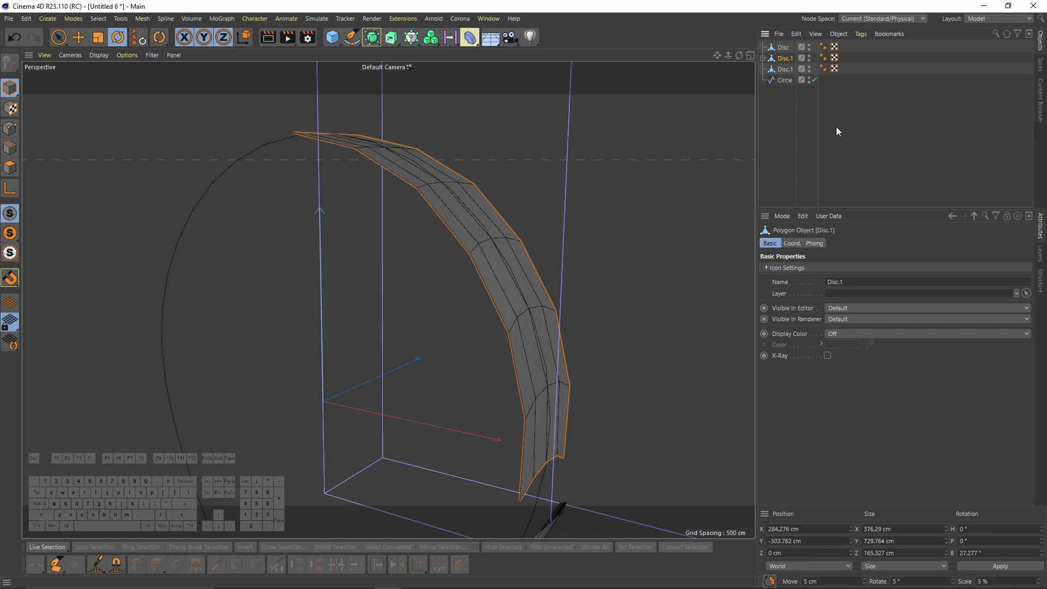
{"action": "key", "text": "Delete"}
Merge the baked Disc.1 strip and the Disc plate with Connect Objects + Delete
{"action": "left_click", "coordinate": [782, 59]}
{"action": "left_click_drag", "start_coordinate": [607, 156], "coordinate": [666, 183], "text": "alt"}
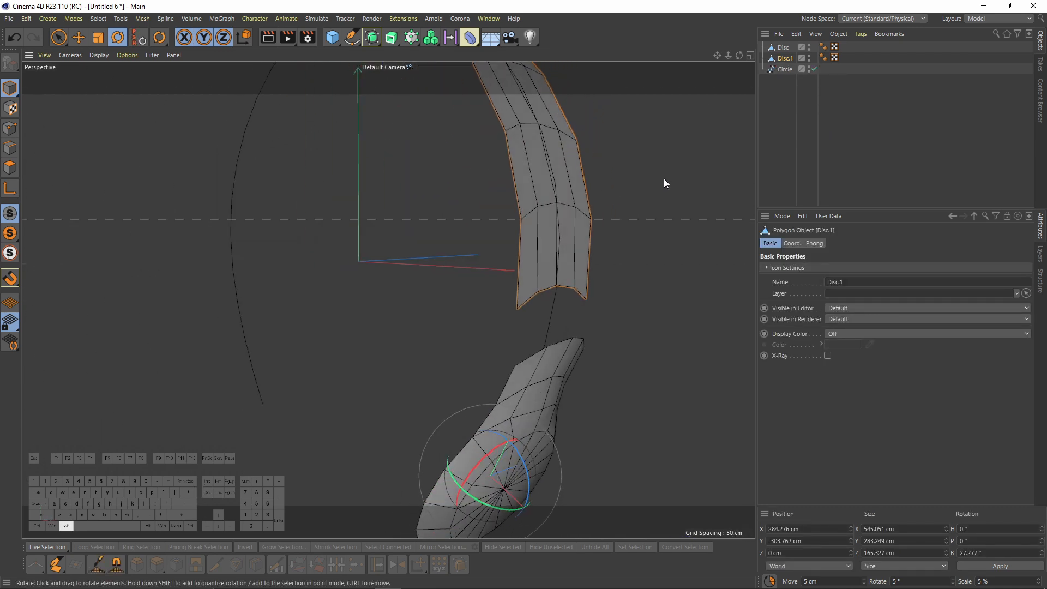
{"action": "left_click", "coordinate": [780, 49], "text": "ctrl"}
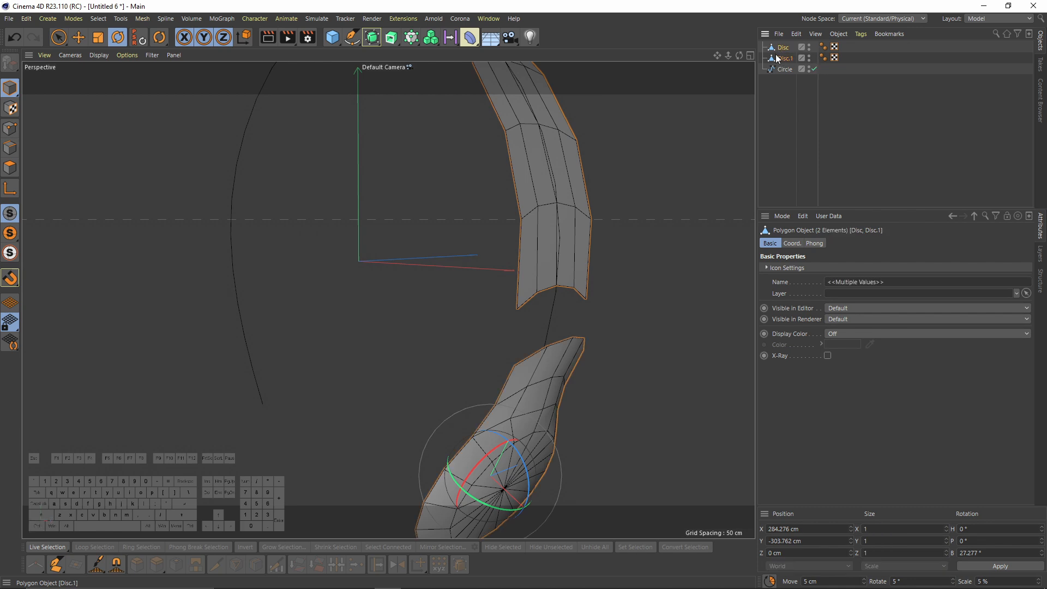
{"action": "right_click", "coordinate": [778, 51]}
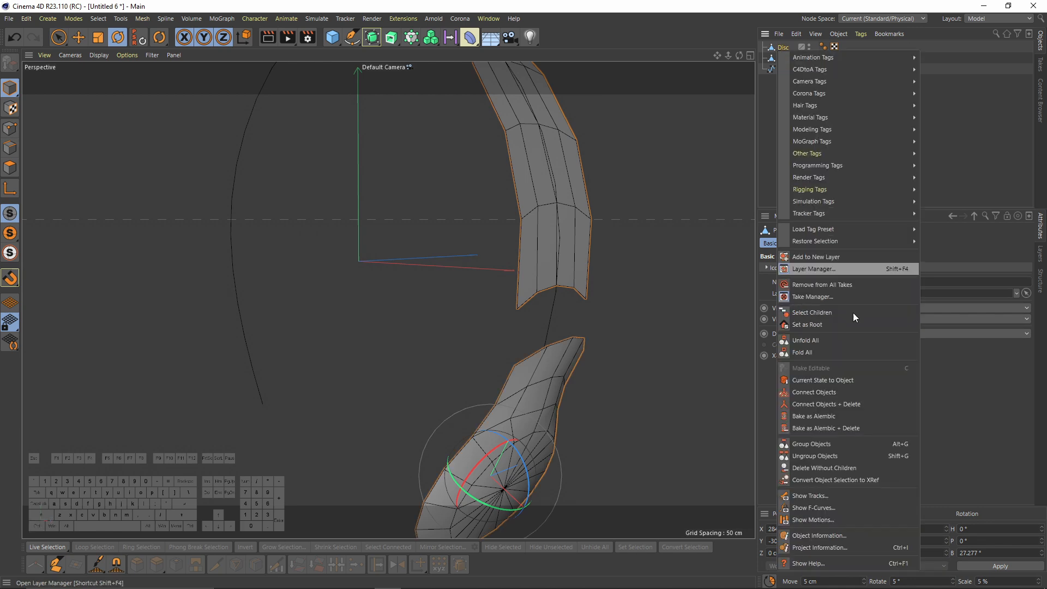
{"action": "left_click", "coordinate": [849, 405]}
Select the facing open edges of the headband strip and the plate's neck, and join them with Stitch and Sew
{"action": "left_click", "coordinate": [8, 150]}
{"action": "left_click_drag", "start_coordinate": [230, 197], "coordinate": [417, 311], "text": "alt"}
{"action": "left_click", "coordinate": [417, 310]}
{"action": "left_click", "coordinate": [467, 297], "text": "shift"}
{"action": "left_click", "coordinate": [496, 295], "text": "shift"}
{"action": "left_click", "coordinate": [530, 312], "text": "shift"}
{"action": "left_click", "coordinate": [524, 247], "text": "shift"}
{"action": "left_click", "coordinate": [503, 237], "text": "shift"}
{"action": "left_click", "coordinate": [460, 235], "text": "shift"}
{"action": "left_click_drag", "start_coordinate": [459, 257], "coordinate": [507, 219], "text": "alt"}
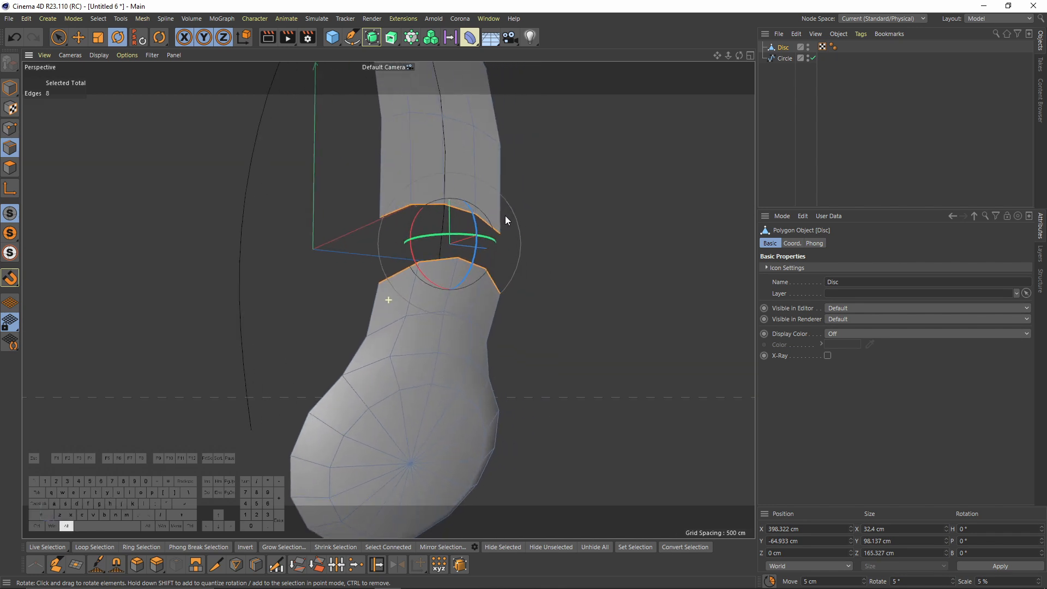
{"action": "key", "text": "m"}
{"action": "left_click", "coordinate": [635, 462]}
{"action": "left_click_drag", "start_coordinate": [382, 283], "coordinate": [395, 226]}
Select the headband strip's points above the plate's neck and scale them narrower along Z to about 138 cm
{"action": "left_click_drag", "start_coordinate": [476, 280], "coordinate": [338, 322], "text": "alt"}
{"action": "middle_click_drag", "start_coordinate": [338, 322], "coordinate": [353, 338], "text": "alt"}
{"action": "left_click", "coordinate": [9, 130]}
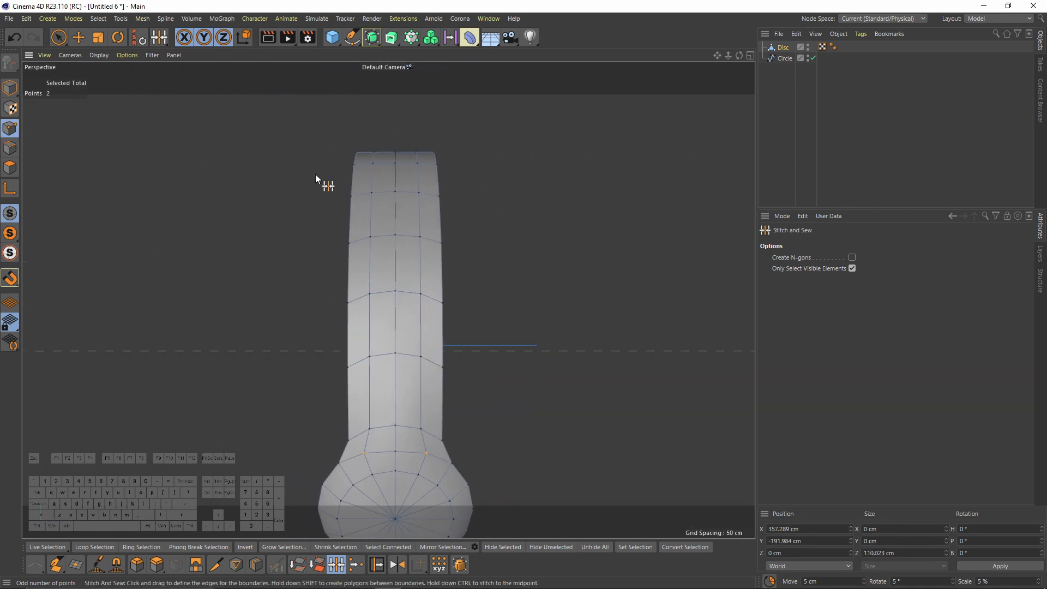
{"action": "key", "text": "space"}
{"action": "key", "text": "0"}
{"action": "left_click_drag", "start_coordinate": [347, 173], "coordinate": [393, 128], "text": "alt"}
{"action": "left_click_drag", "start_coordinate": [272, 96], "coordinate": [483, 368]}
{"action": "left_click_drag", "start_coordinate": [447, 339], "coordinate": [408, 219], "text": "alt"}
{"action": "key", "text": "t"}
{"action": "left_click_drag", "start_coordinate": [407, 218], "coordinate": [343, 240], "text": "alt"}
{"action": "left_click_drag", "start_coordinate": [419, 249], "coordinate": [460, 318]}
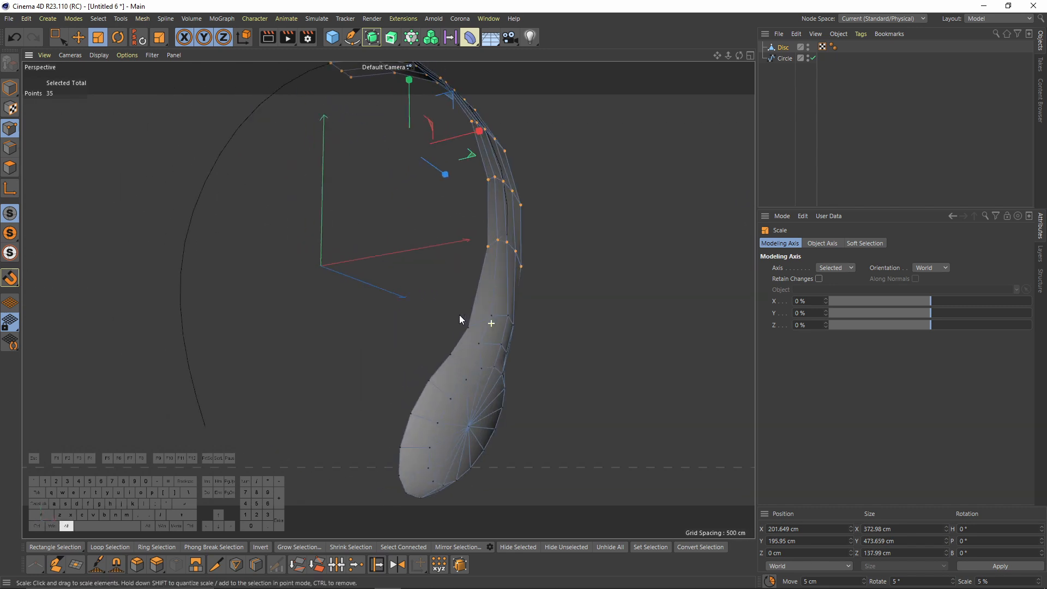
Select the open edges at the headband's top end and set their X position and X size to 0 cm
{"action": "left_click", "coordinate": [10, 148]}
{"action": "left_click_drag", "start_coordinate": [397, 294], "coordinate": [443, 322], "text": "alt"}
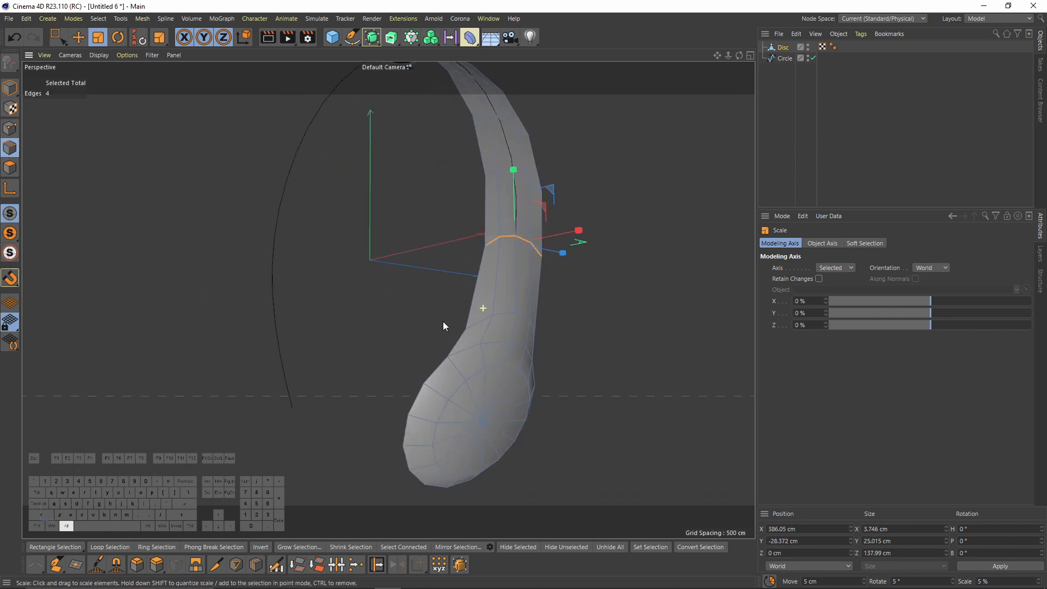
{"action": "double_click", "coordinate": [481, 285]}
{"action": "left_click_drag", "start_coordinate": [509, 347], "coordinate": [424, 308], "text": "alt"}
{"action": "key", "text": "0"}
{"action": "left_click_drag", "start_coordinate": [423, 308], "coordinate": [415, 202], "text": "alt"}
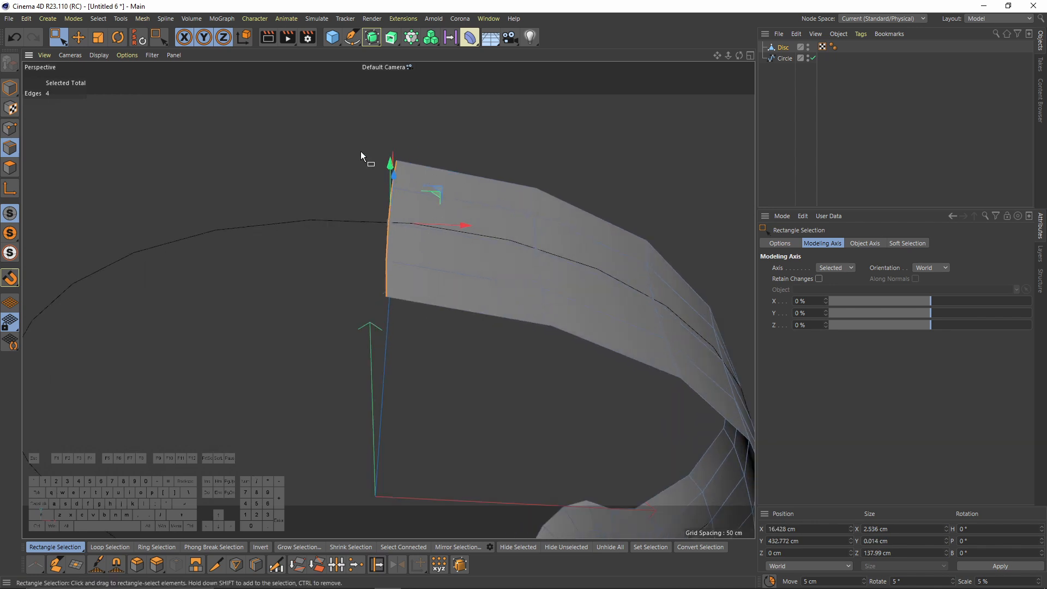
{"action": "left_click_drag", "start_coordinate": [481, 302], "coordinate": [449, 341], "text": "alt"}
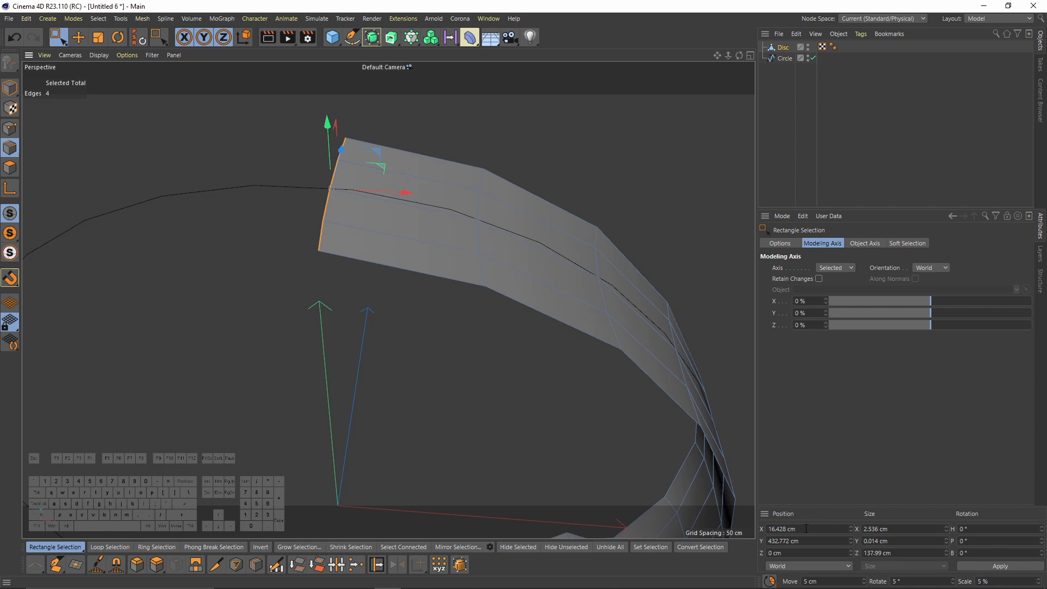
{"action": "type", "text": "0"}
{"action": "key", "text": "Return"}
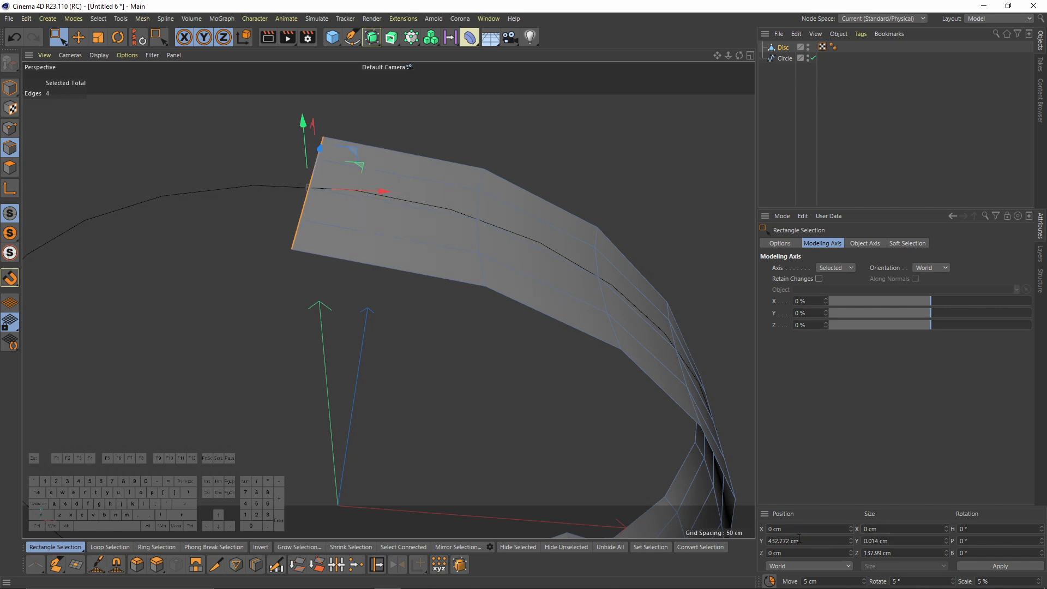
Switch to model mode and examine the joined plate and headband in the perspective and orthographic views
{"action": "left_click", "coordinate": [11, 89]}
{"action": "middle_click", "coordinate": [409, 239]}
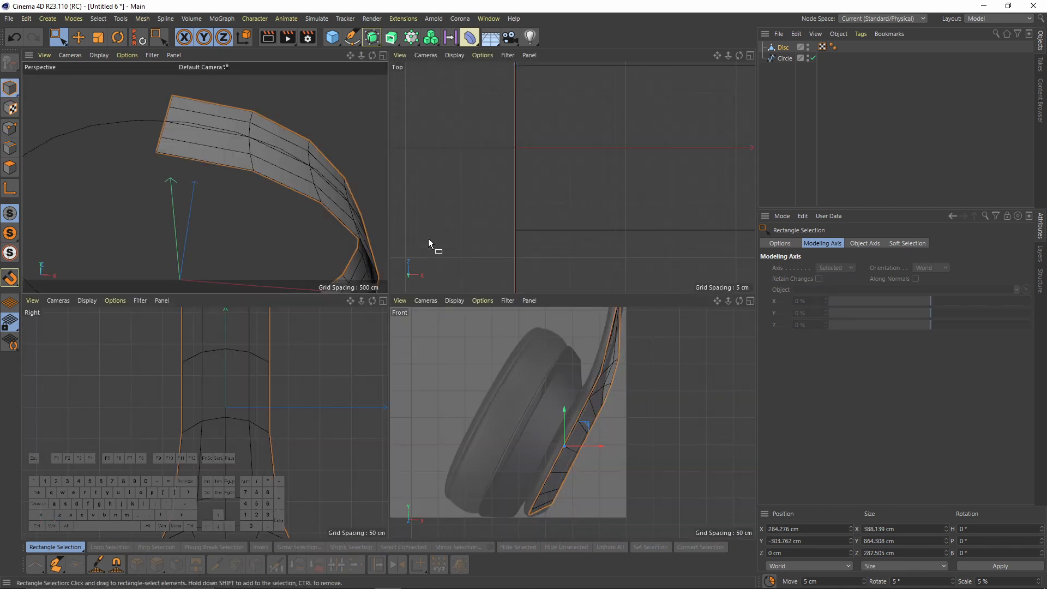
{"action": "middle_click", "coordinate": [428, 238]}
{"action": "scroll", "coordinate": [452, 256], "scroll_direction": "down", "scroll_amount": 3}
{"action": "middle_click", "coordinate": [463, 270]}
{"action": "middle_click", "coordinate": [371, 260]}
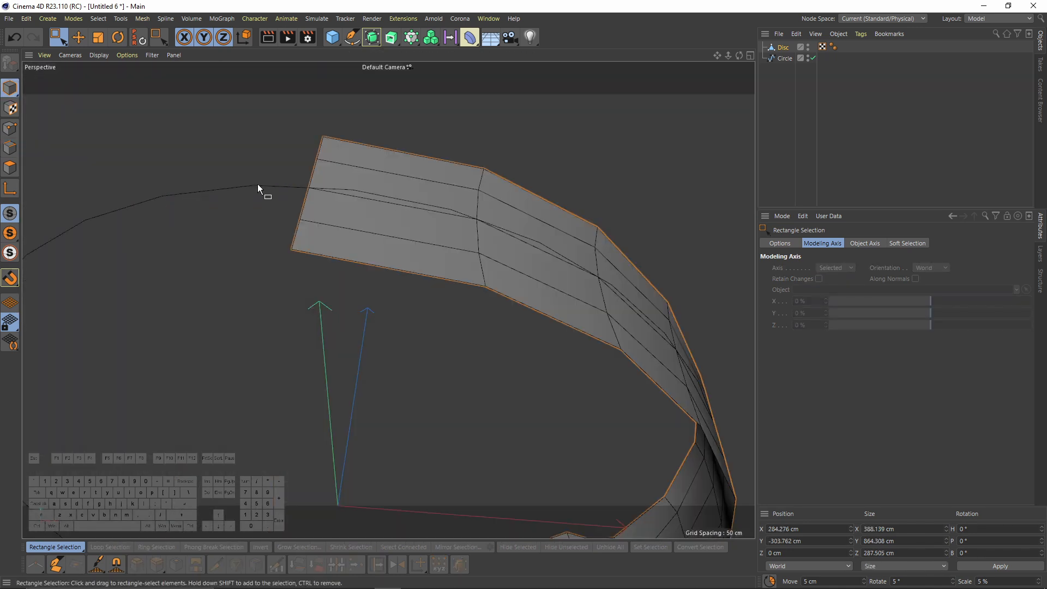
{"action": "middle_click", "coordinate": [541, 202]}
{"action": "scroll", "coordinate": [297, 402], "scroll_direction": "down", "scroll_amount": 5}
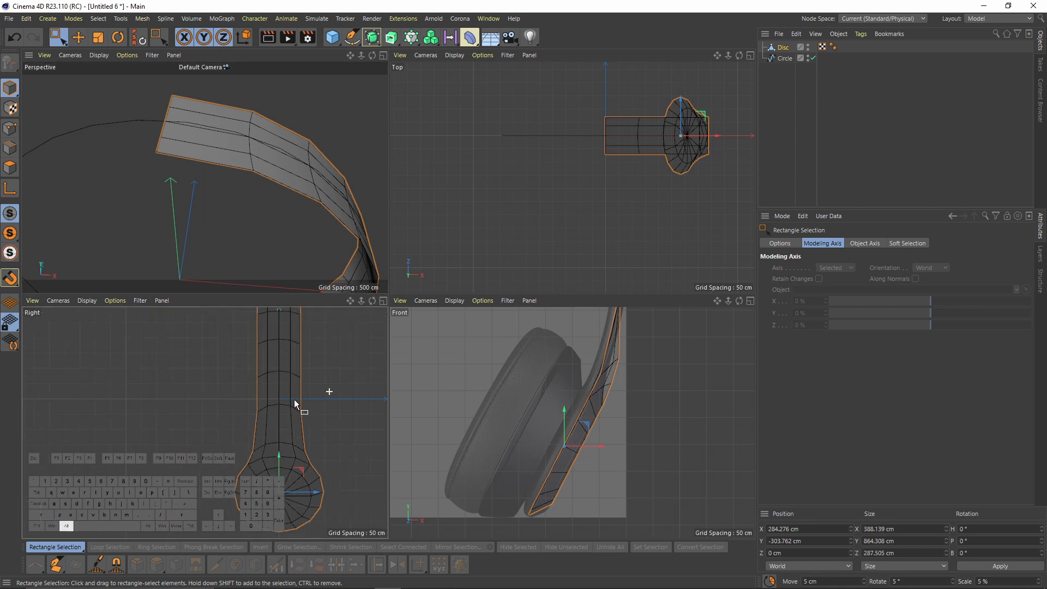
{"action": "middle_click", "coordinate": [303, 192]}
{"action": "left_click_drag", "start_coordinate": [301, 191], "coordinate": [409, 254], "text": "alt"}
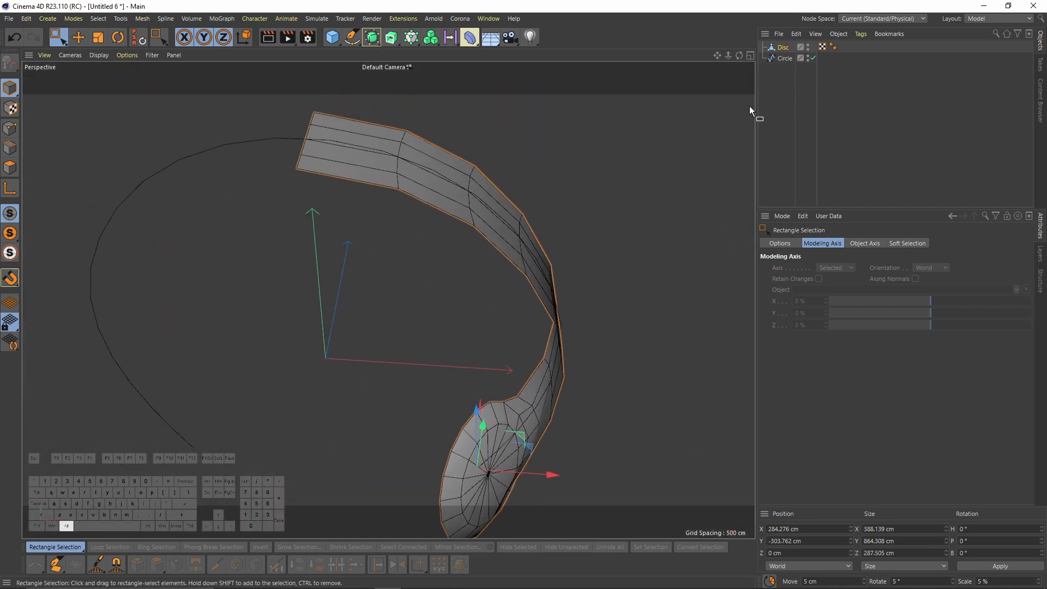
Enable axis editing for Disc and move its axis to X 0, Z 0 in the Top view
{"action": "left_click", "coordinate": [787, 53]}
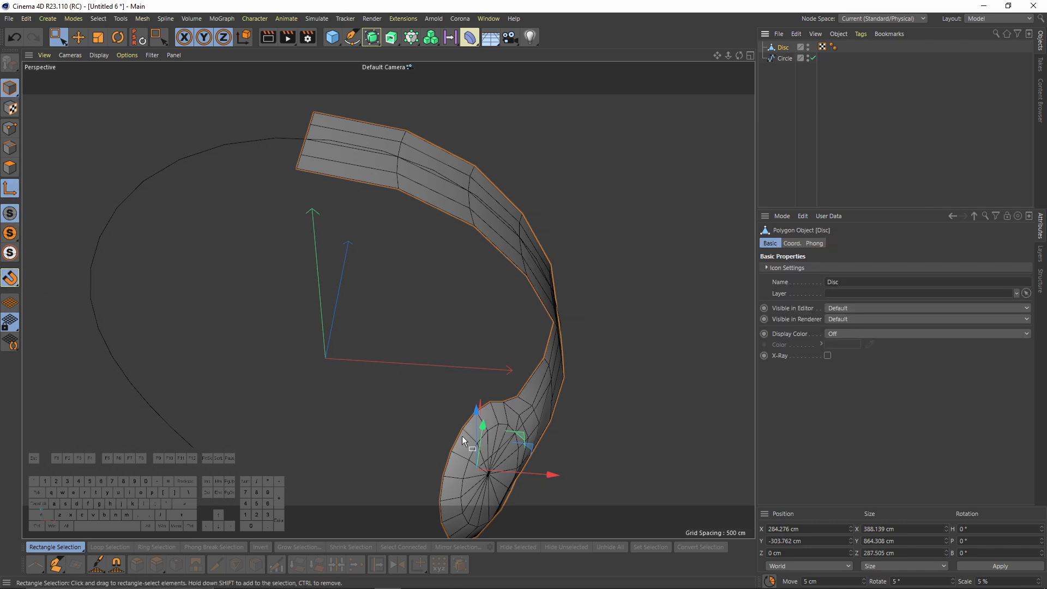
{"action": "left_click_drag", "start_coordinate": [499, 401], "coordinate": [358, 121]}
{"action": "left_click_drag", "start_coordinate": [321, 155], "coordinate": [329, 207], "text": "alt"}
{"action": "middle_click", "coordinate": [329, 208]}
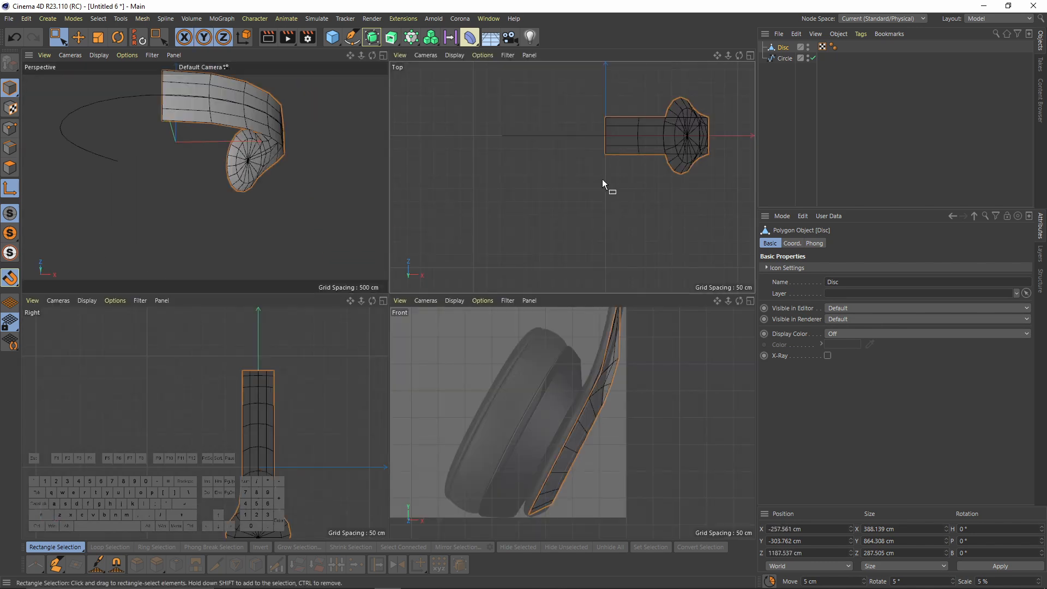
{"action": "middle_click", "coordinate": [602, 180]}
{"action": "scroll", "coordinate": [479, 283], "scroll_direction": "down", "scroll_amount": 3}
{"action": "middle_click_drag", "start_coordinate": [425, 101], "coordinate": [415, 164], "text": "alt"}
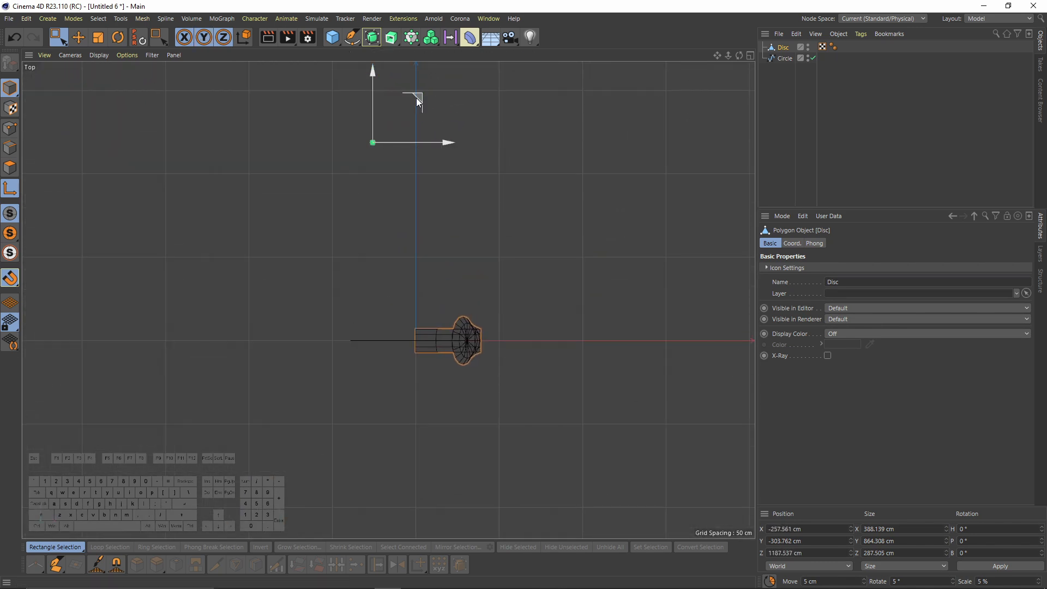
{"action": "left_click_drag", "start_coordinate": [466, 295], "coordinate": [458, 297]}
{"action": "right_click_drag", "start_coordinate": [431, 360], "coordinate": [437, 268], "text": "alt"}
{"action": "middle_click_drag", "start_coordinate": [338, 234], "coordinate": [348, 269], "text": "alt"}
Raise Disc's axis in the Front view to the headband's top centre, at Y 432.779 cm
{"action": "middle_click", "coordinate": [348, 269]}
{"action": "middle_click", "coordinate": [443, 401]}
{"action": "right_click_drag", "start_coordinate": [428, 330], "coordinate": [426, 404], "text": "alt"}
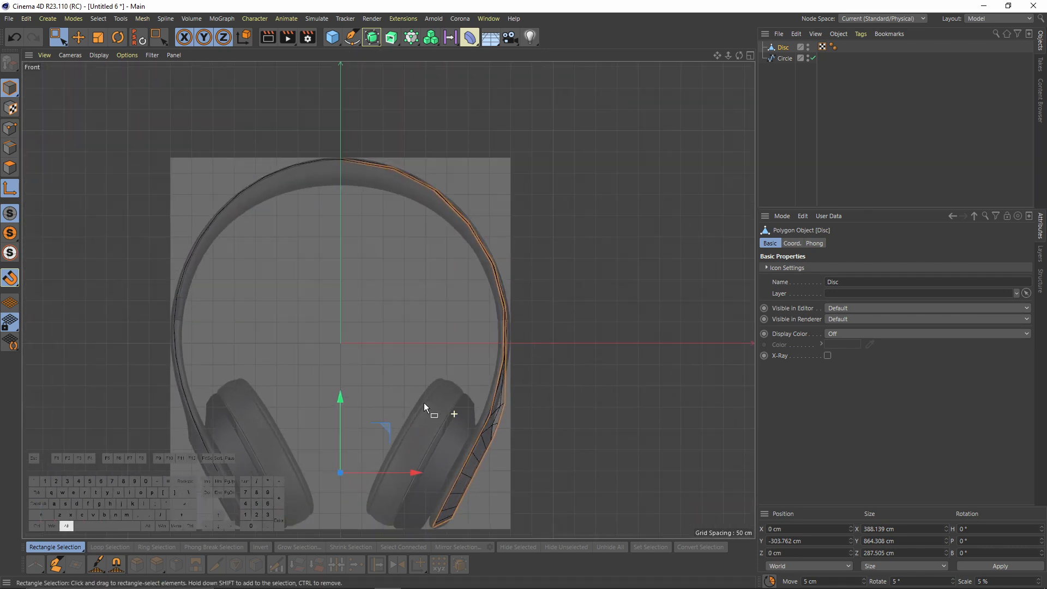
{"action": "left_click_drag", "start_coordinate": [342, 407], "coordinate": [370, 97]}
{"action": "scroll", "coordinate": [419, 136], "scroll_direction": "up", "scroll_amount": 5}
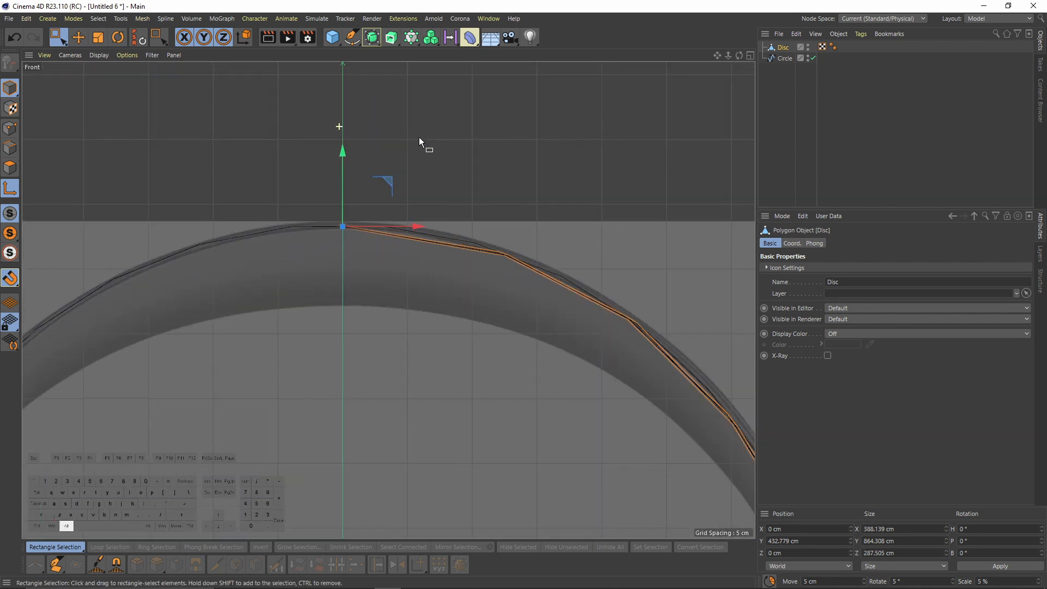
Add a Symmetry object as Disc's parent to mirror the headband half across the ZY plane
{"action": "middle_click", "coordinate": [419, 136]}
{"action": "middle_click", "coordinate": [247, 163]}
{"action": "mouse_move", "coordinate": [369, 269]}
{"action": "left_mouse_down", "text": "alt"}
{"action": "mouse_move", "coordinate": [411, 227]}
{"action": "mouse_move", "coordinate": [386, 297]}
{"action": "mouse_move", "coordinate": [377, 272]}
{"action": "left_mouse_up", "text": "alt"}
{"action": "left_click", "coordinate": [372, 37]}
{"action": "left_click", "coordinate": [502, 77]}
{"action": "left_click_drag", "start_coordinate": [377, 340], "coordinate": [570, 378], "text": "alt"}
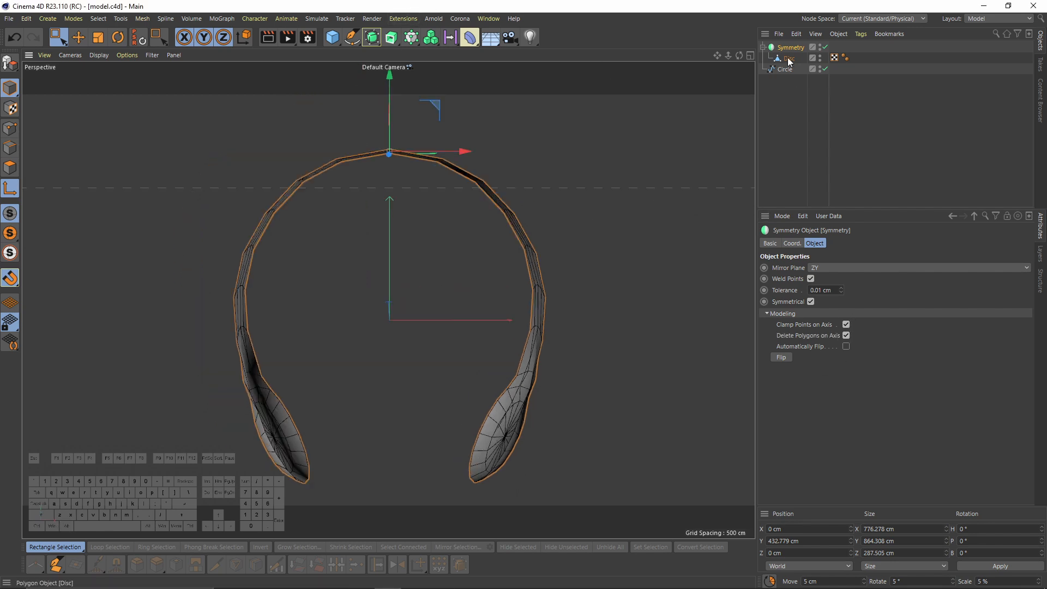
Select Disc's outer boundary edge loop, leaving out the four edges at the headband's top centre
{"action": "left_click", "coordinate": [788, 58]}
{"action": "left_click_drag", "start_coordinate": [427, 319], "coordinate": [764, 97], "text": "alt"}
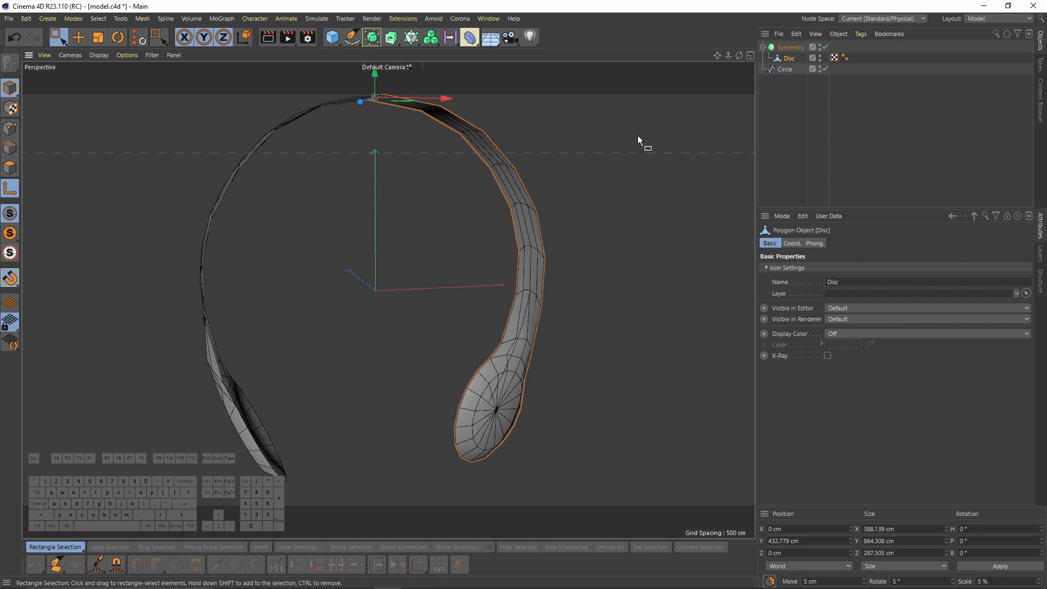
{"action": "left_click_drag", "start_coordinate": [638, 135], "coordinate": [165, 206], "text": "alt"}
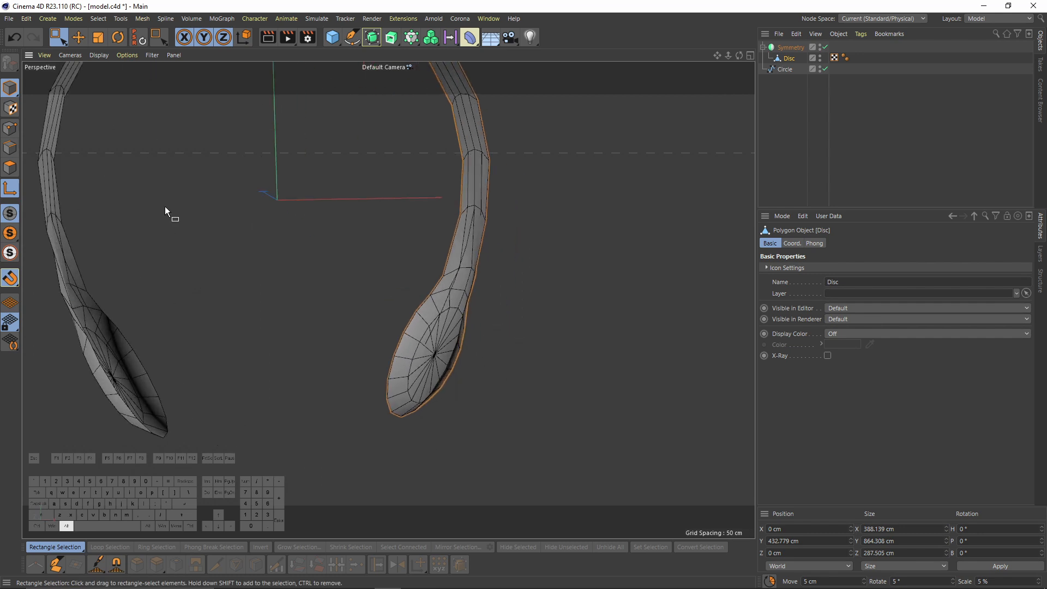
{"action": "left_click", "coordinate": [11, 148]}
{"action": "key", "text": "e"}
{"action": "left_click_drag", "start_coordinate": [11, 279], "coordinate": [163, 280]}
{"action": "left_click_drag", "start_coordinate": [430, 265], "coordinate": [416, 227], "text": "alt"}
{"action": "left_click_drag", "start_coordinate": [478, 267], "coordinate": [454, 264], "text": "alt"}
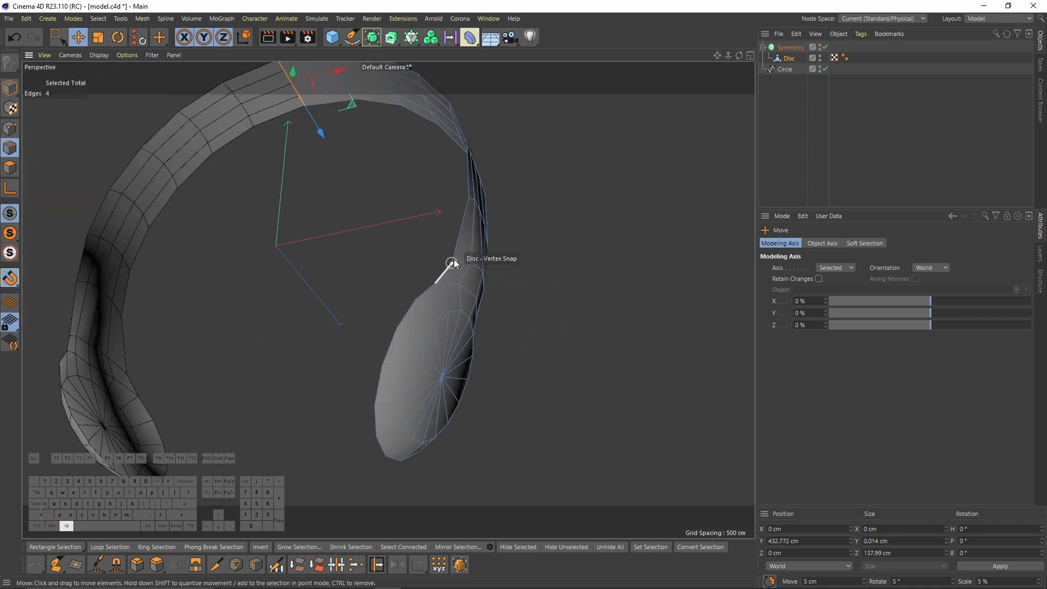
{"action": "double_click", "coordinate": [458, 251]}
{"action": "middle_click_drag", "start_coordinate": [288, 76], "coordinate": [310, 148], "text": "alt"}
{"action": "scroll", "coordinate": [310, 148], "scroll_direction": "up", "scroll_amount": 4, "text": "alt"}
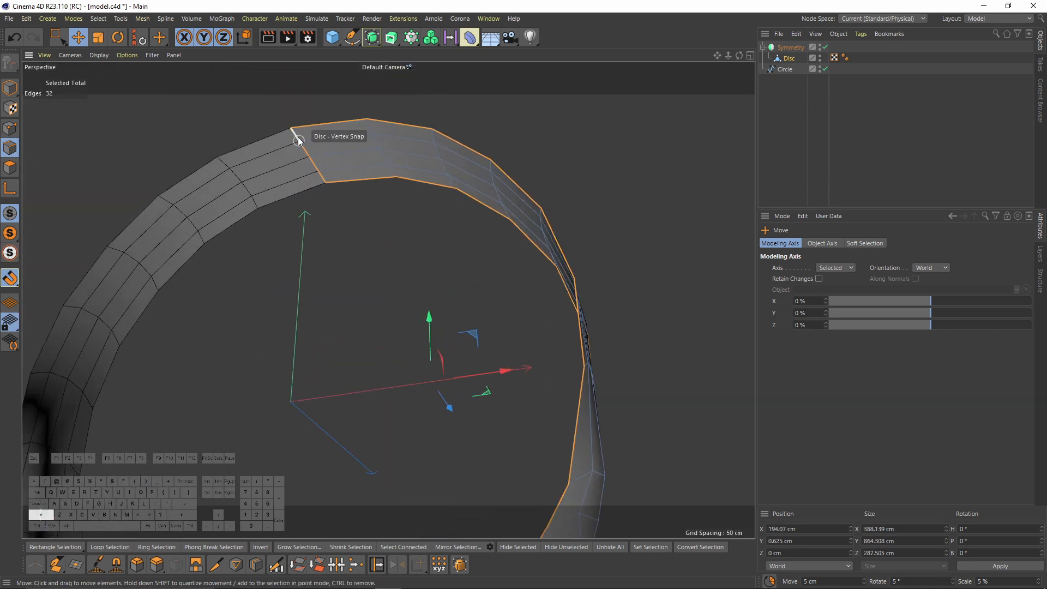
{"action": "left_click", "coordinate": [324, 182], "text": "ctrl"}
Extrude the selected boundary edges inward with an offset of -5.7 cm and a rotation of -45°
{"action": "left_click_drag", "start_coordinate": [479, 316], "coordinate": [578, 384], "text": "alt"}
{"action": "key", "text": "d"}
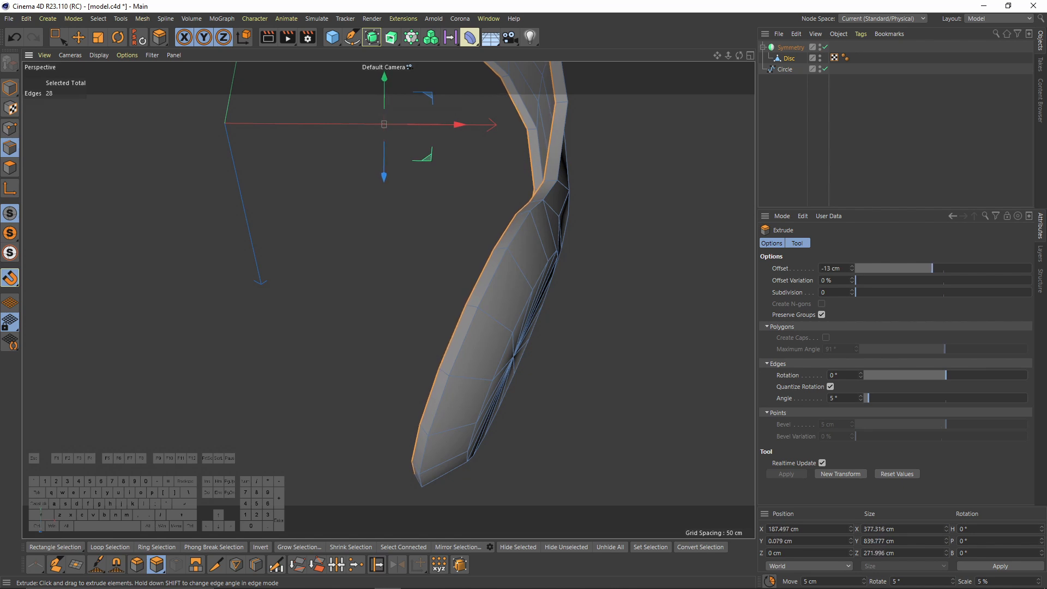
{"action": "left_click_drag", "start_coordinate": [528, 407], "coordinate": [572, 337], "text": "alt"}
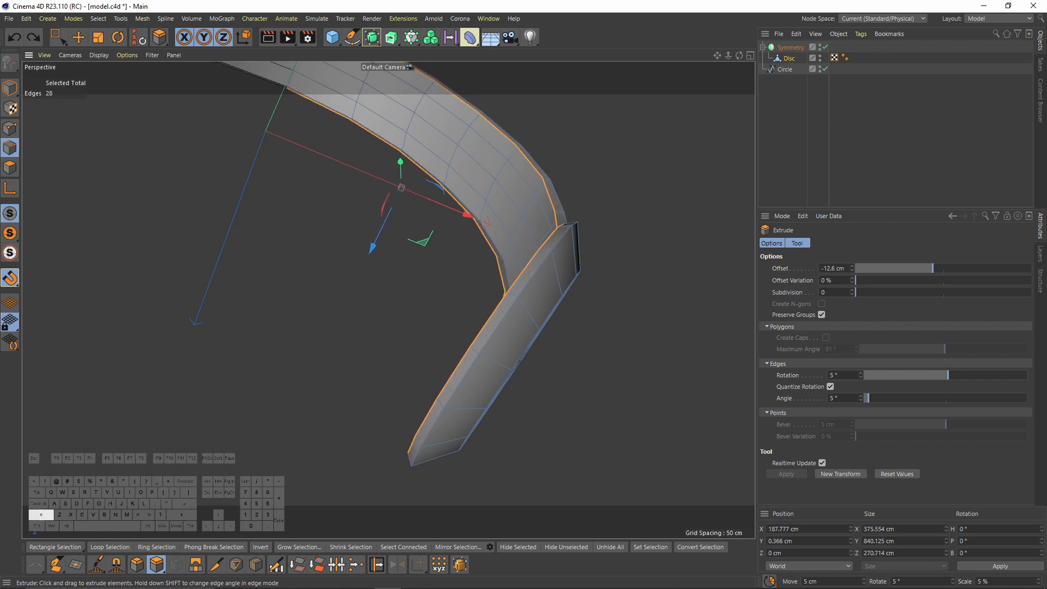
{"action": "left_click_drag", "start_coordinate": [570, 337], "coordinate": [560, 337], "text": "shift"}
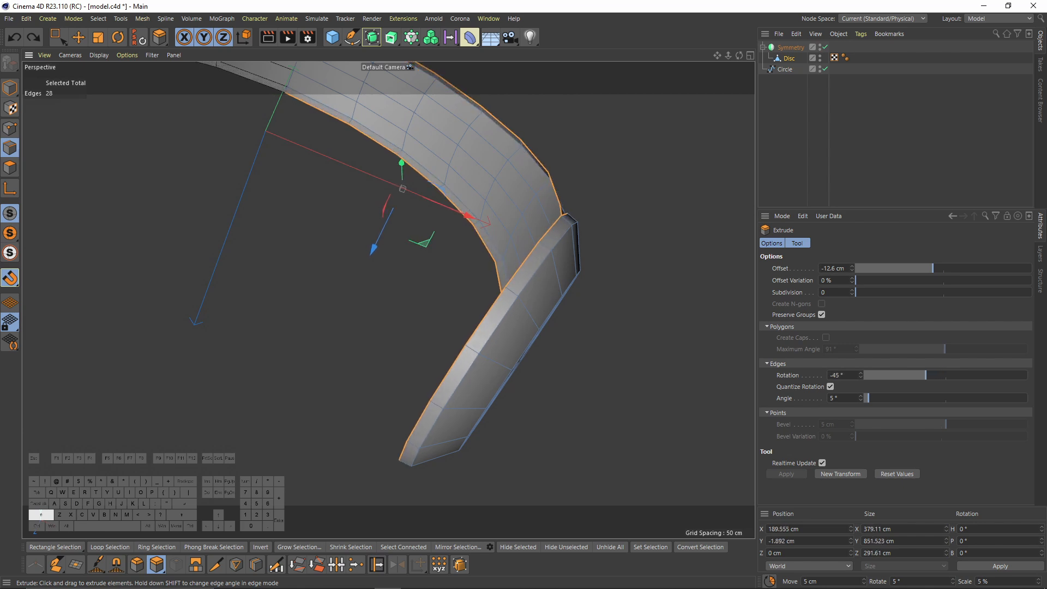
{"action": "left_click_drag", "start_coordinate": [561, 338], "coordinate": [588, 312]}
{"action": "left_click_drag", "start_coordinate": [588, 312], "coordinate": [377, 130], "text": "alt"}
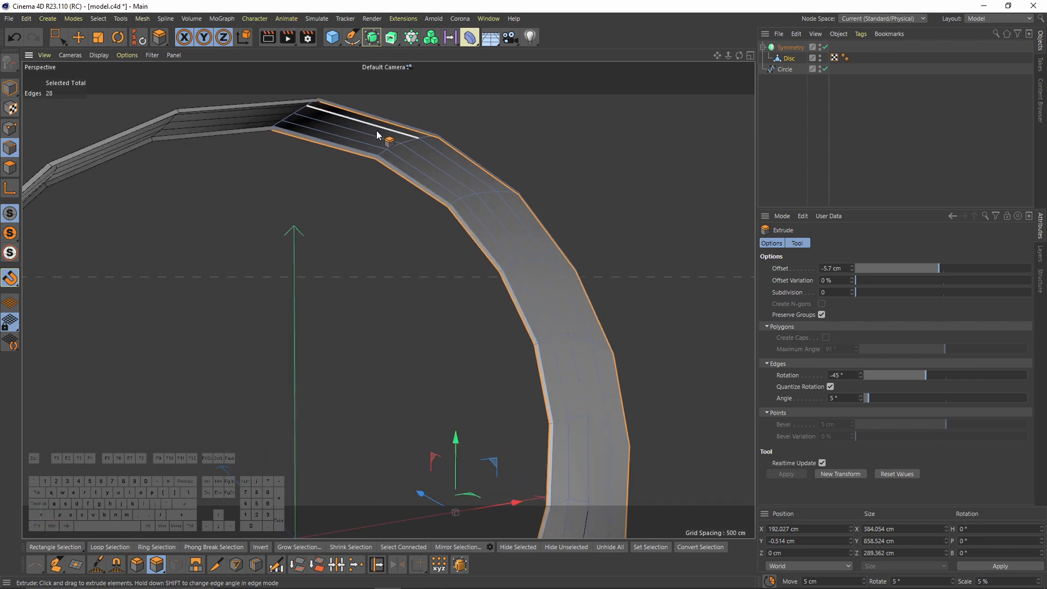
Select the extruded inner rim edges on both sides of the headband, from its top centre along the upper curve
{"action": "key", "text": "e"}
{"action": "left_click", "coordinate": [364, 114]}
{"action": "scroll", "coordinate": [311, 137], "scroll_direction": "up", "scroll_amount": 2}
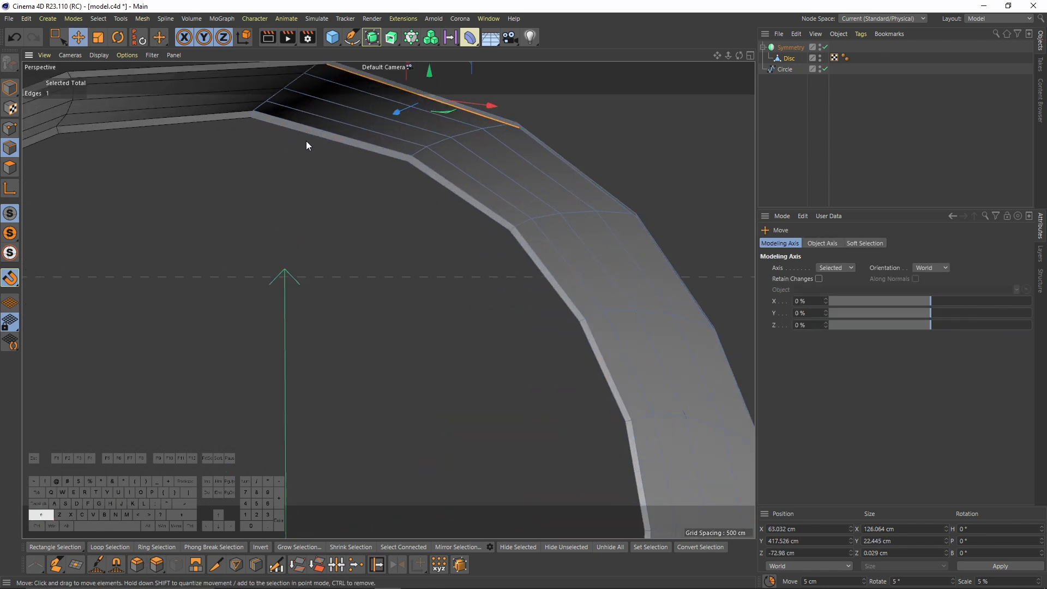
{"action": "left_click", "coordinate": [466, 201], "text": "shift"}
{"action": "left_click", "coordinate": [558, 156], "text": "shift"}
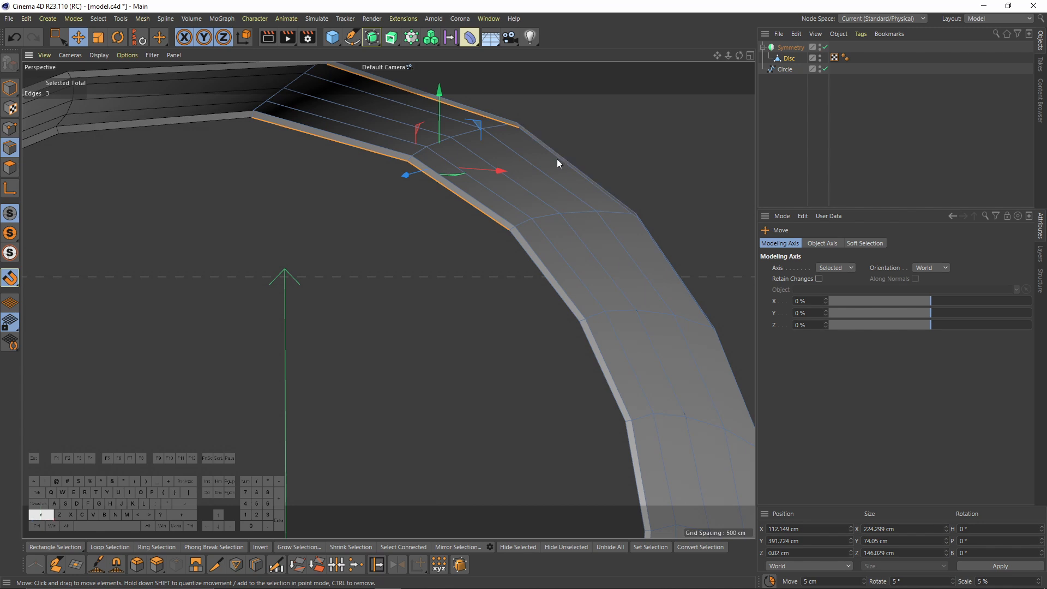
{"action": "left_click_drag", "start_coordinate": [557, 156], "coordinate": [414, 234], "text": "alt"}
{"action": "left_click", "coordinate": [504, 201], "text": "shift"}
{"action": "left_click", "coordinate": [493, 191], "text": "shift"}
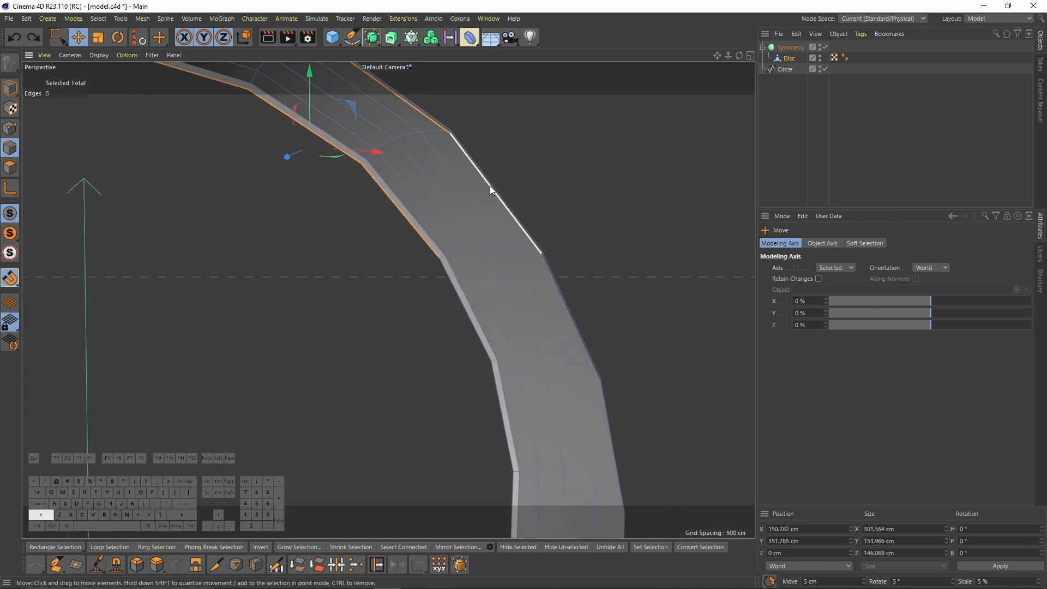
{"action": "left_click", "coordinate": [490, 189], "text": "shift"}
{"action": "left_click_drag", "start_coordinate": [491, 189], "coordinate": [418, 167], "text": "alt"}
{"action": "left_click", "coordinate": [386, 214], "text": "shift"}
{"action": "left_click_drag", "start_coordinate": [483, 216], "coordinate": [483, 212], "text": "alt"}
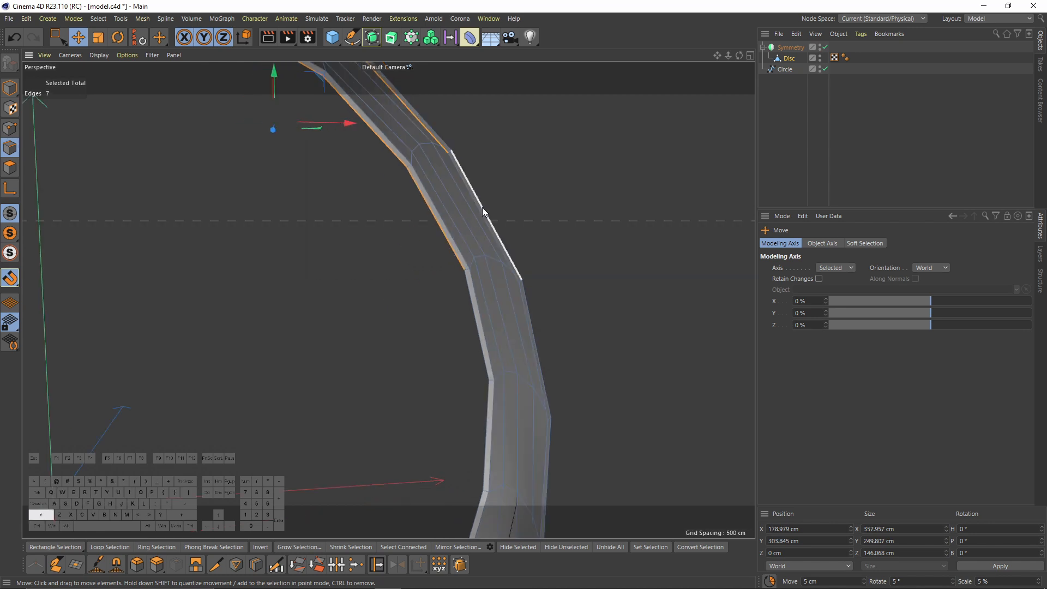
{"action": "left_click", "coordinate": [473, 309], "text": "shift"}
{"action": "left_click", "coordinate": [525, 309], "text": "shift"}
Add the inner rim edges on both sides of the lower headband down to the earcup plate's neck
{"action": "middle_click_drag", "start_coordinate": [525, 322], "coordinate": [456, 276], "text": "alt"}
{"action": "left_click", "coordinate": [417, 301], "text": "shift"}
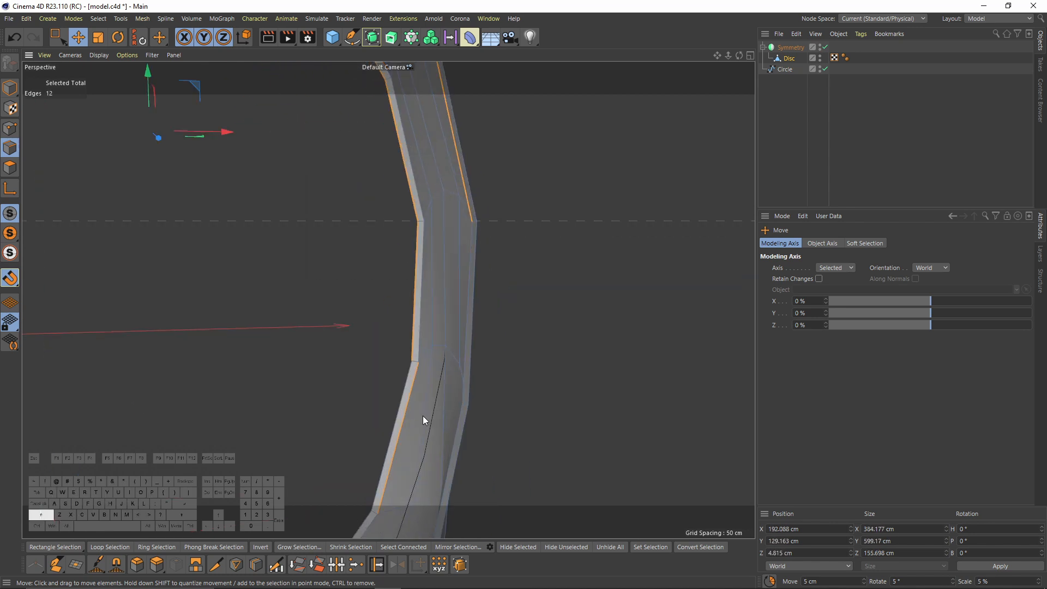
{"action": "middle_click_drag", "start_coordinate": [438, 418], "coordinate": [433, 359], "text": "alt"}
{"action": "left_click", "coordinate": [433, 360], "text": "shift"}
{"action": "left_click_drag", "start_coordinate": [433, 356], "coordinate": [446, 280], "text": "alt"}
{"action": "middle_click_drag", "start_coordinate": [446, 280], "coordinate": [459, 247], "text": "alt"}
{"action": "left_click", "coordinate": [460, 247], "text": "shift"}
{"action": "left_click_drag", "start_coordinate": [470, 346], "coordinate": [491, 401], "text": "alt"}
{"action": "left_click", "coordinate": [316, 321], "text": "shift"}
{"action": "left_click", "coordinate": [463, 328], "text": "shift"}
{"action": "middle_click_drag", "start_coordinate": [463, 328], "coordinate": [447, 431], "text": "alt"}
{"action": "right_click_drag", "start_coordinate": [447, 431], "coordinate": [376, 388], "text": "alt"}
Close the headband's inner face with polygons between the selected rim edges using Stitch and Sew
{"action": "right_click", "coordinate": [547, 207]}
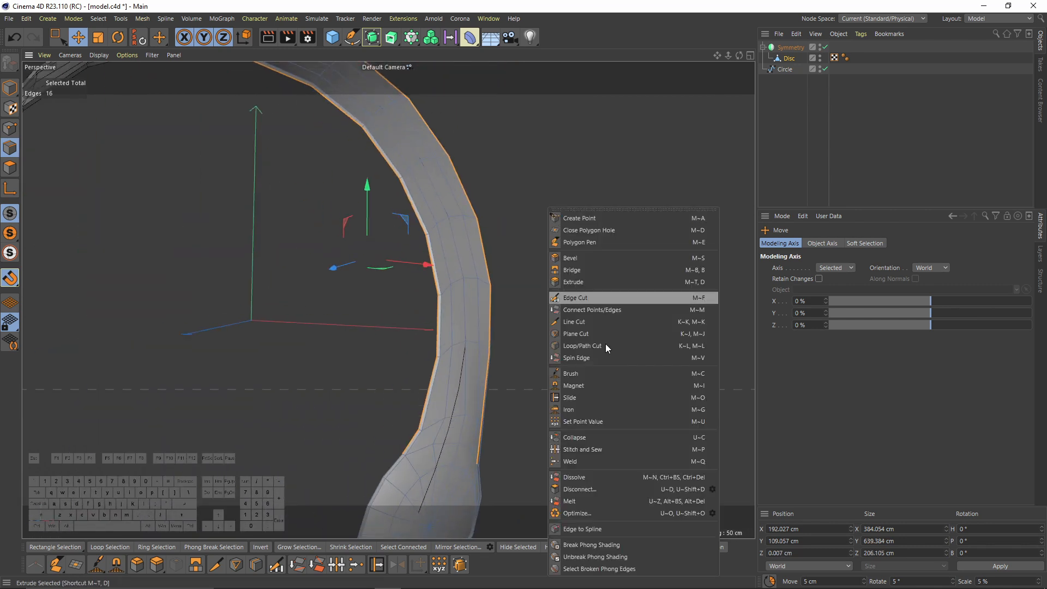
{"action": "left_click", "coordinate": [597, 451]}
{"action": "mouse_move", "coordinate": [456, 390]}
{"action": "left_mouse_down", "text": "alt"}
{"action": "mouse_move", "coordinate": [489, 348]}
{"action": "mouse_move", "coordinate": [450, 401]}
{"action": "mouse_move", "coordinate": [464, 405]}
{"action": "left_mouse_up", "text": "alt"}
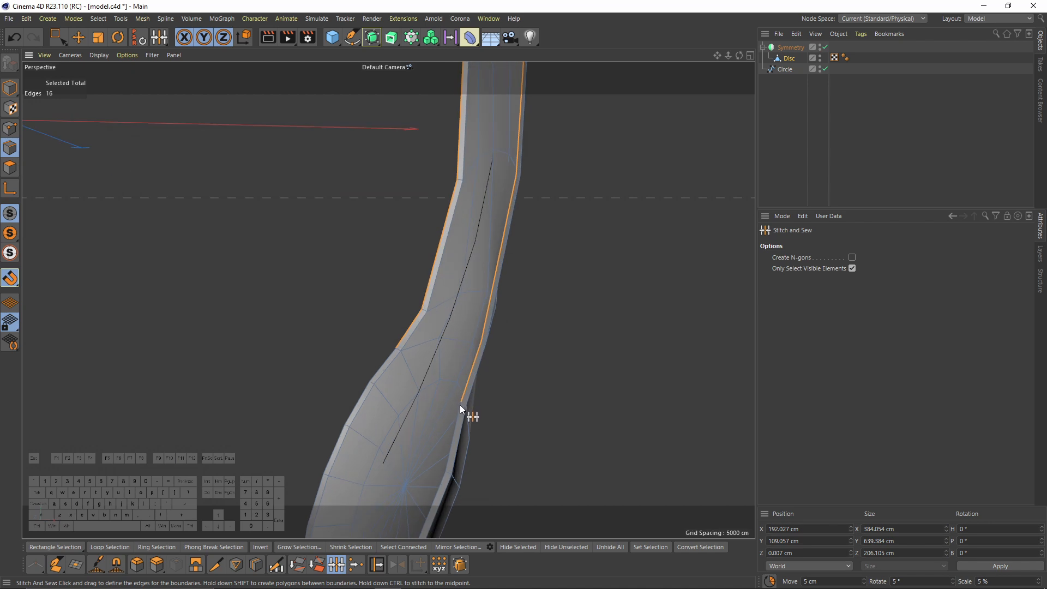
{"action": "left_click_drag", "start_coordinate": [467, 401], "coordinate": [541, 271], "text": "alt"}
{"action": "scroll", "coordinate": [505, 322], "scroll_direction": "up", "scroll_amount": 5}
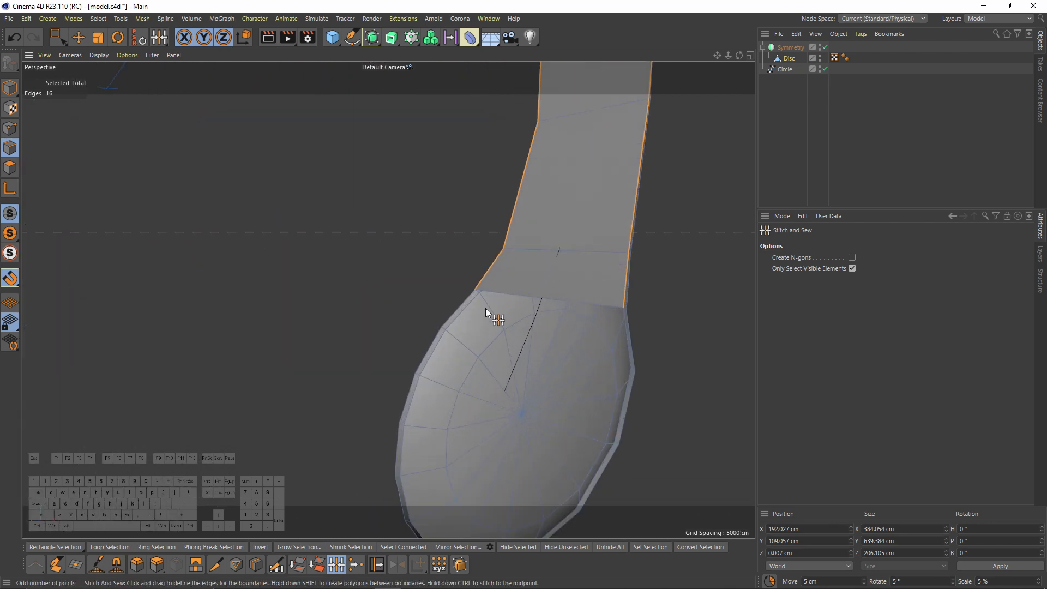
Select four consecutive inner rim edges along one side of the earcup plate, starting below the neck
{"action": "key", "text": "e"}
{"action": "left_click", "coordinate": [460, 309]}
{"action": "left_click_drag", "start_coordinate": [459, 309], "coordinate": [441, 306], "text": "alt"}
{"action": "scroll", "coordinate": [428, 300], "scroll_direction": "up", "scroll_amount": 2}
{"action": "left_click", "coordinate": [397, 327], "text": "shift"}
{"action": "left_click_drag", "start_coordinate": [386, 389], "coordinate": [364, 377], "text": "alt"}
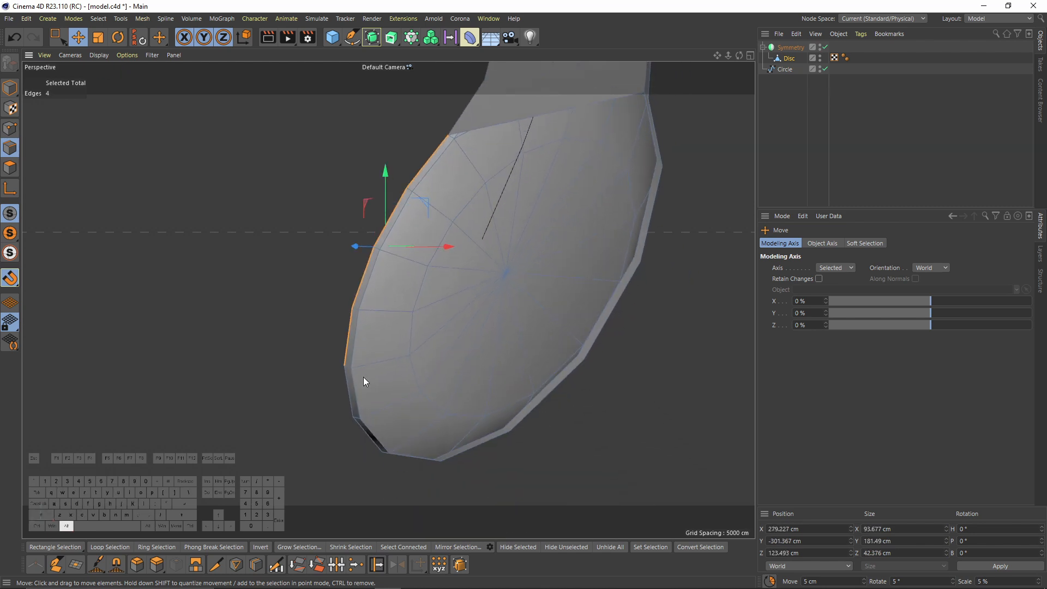
{"action": "left_click", "coordinate": [349, 394], "text": "shift"}
{"action": "left_click_drag", "start_coordinate": [430, 398], "coordinate": [499, 418], "text": "alt"}
{"action": "left_click_drag", "start_coordinate": [392, 414], "coordinate": [336, 412], "text": "alt"}
{"action": "left_click", "coordinate": [359, 411], "text": "shift"}
{"action": "left_click_drag", "start_coordinate": [485, 287], "coordinate": [404, 168], "text": "alt"}
{"action": "left_click_drag", "start_coordinate": [314, 315], "coordinate": [628, 228], "text": "alt"}
Add the four opposite rim edges of the earcup plate and close its inner face between both sides using Stitch and Sew
{"action": "left_click", "coordinate": [646, 199], "text": "shift"}
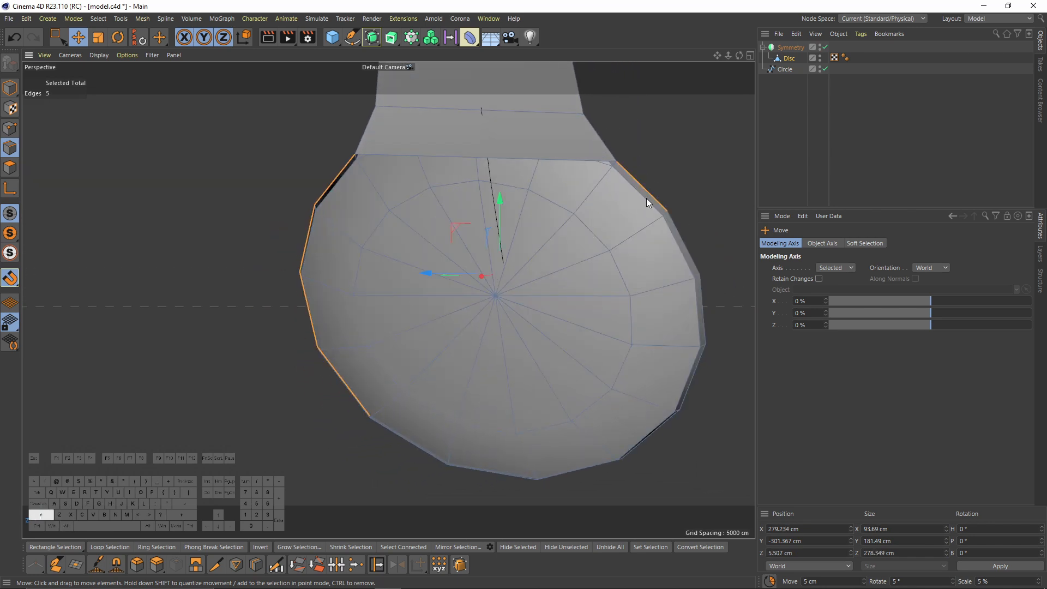
{"action": "left_click_drag", "start_coordinate": [683, 307], "coordinate": [701, 308], "text": "alt"}
{"action": "left_click", "coordinate": [703, 306], "text": "shift"}
{"action": "left_click", "coordinate": [711, 368], "text": "shift"}
{"action": "left_click_drag", "start_coordinate": [711, 368], "coordinate": [483, 312], "text": "alt"}
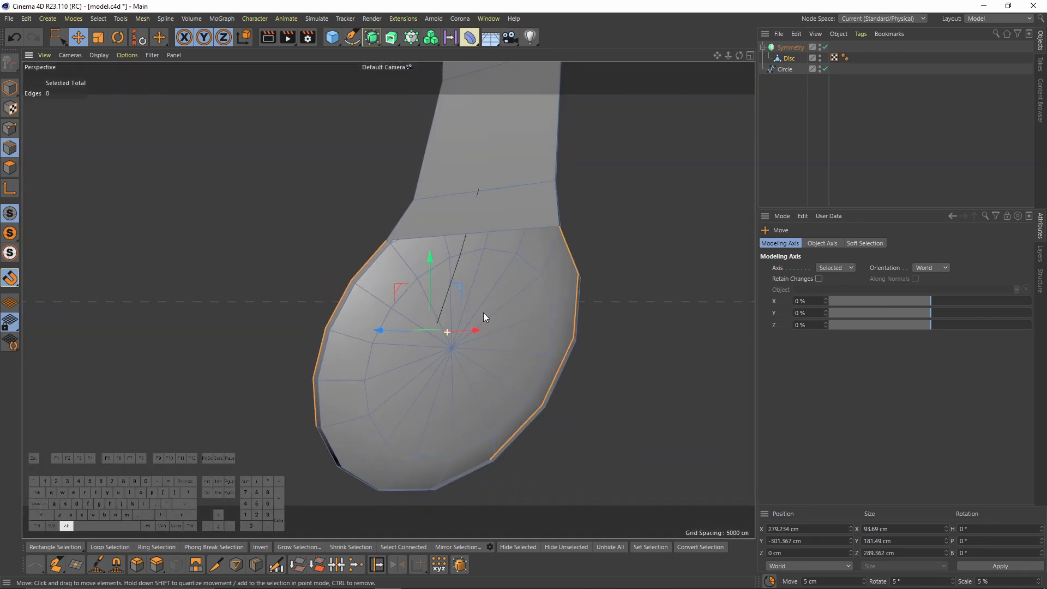
{"action": "right_click", "coordinate": [518, 330]}
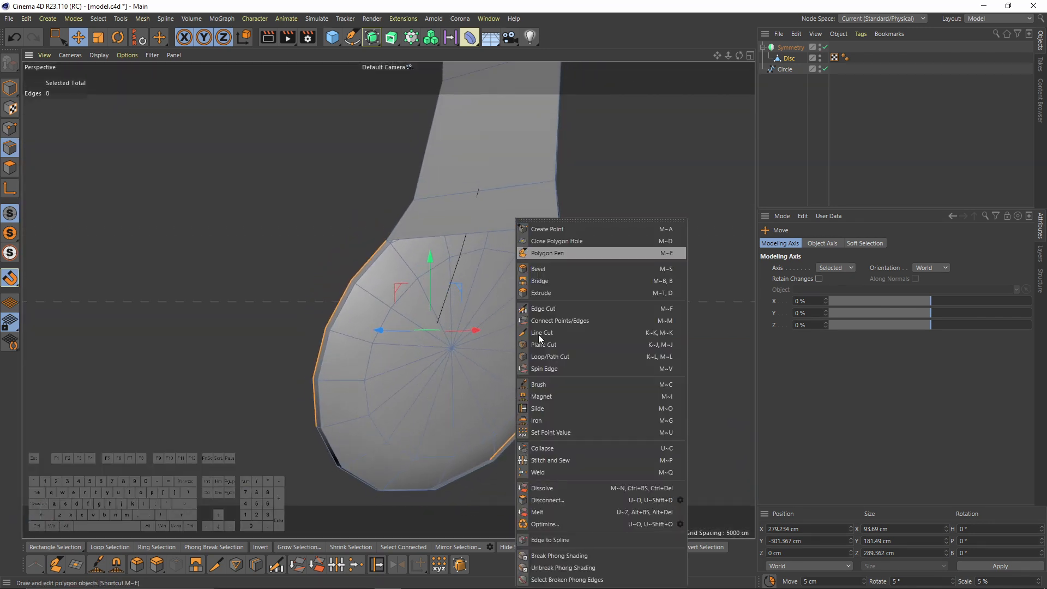
{"action": "left_click", "coordinate": [558, 460]}
{"action": "left_click_drag", "start_coordinate": [464, 228], "coordinate": [551, 263]}
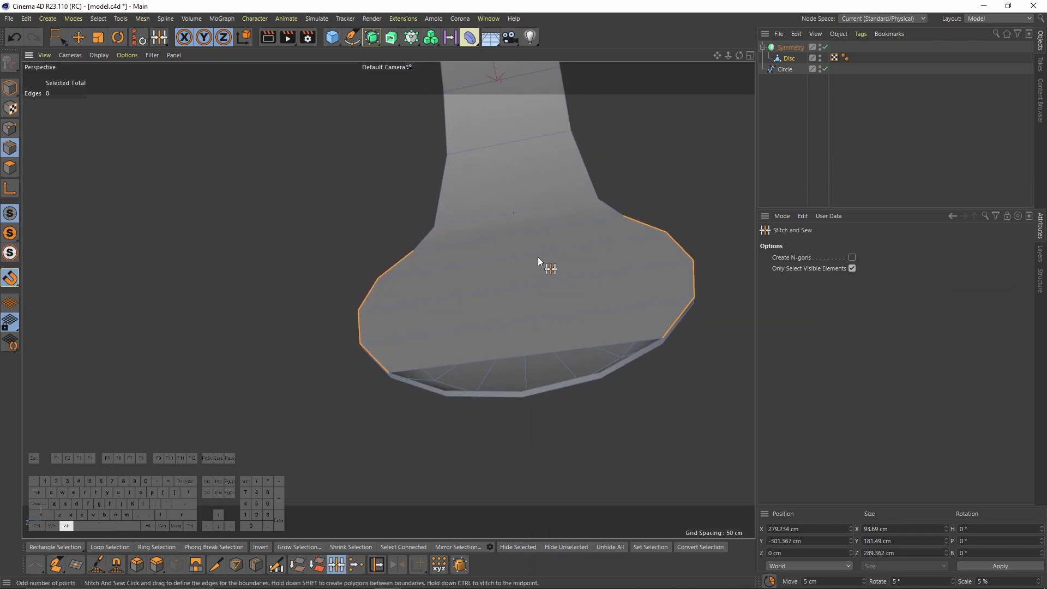
Add a lengthwise loop cut at 50% down the middle of the inner face of the headband and earcup plate
{"action": "right_click", "coordinate": [539, 261]}
{"action": "left_click", "coordinate": [589, 356]}
{"action": "left_click_drag", "start_coordinate": [561, 351], "coordinate": [485, 202], "text": "alt"}
{"action": "left_click", "coordinate": [528, 351]}
{"action": "left_click_drag", "start_coordinate": [444, 293], "coordinate": [519, 240], "text": "alt"}
Close the remaining opening at the lower tip of the earcup plate's inner face with Bridge polygons
{"action": "key", "text": "m"}
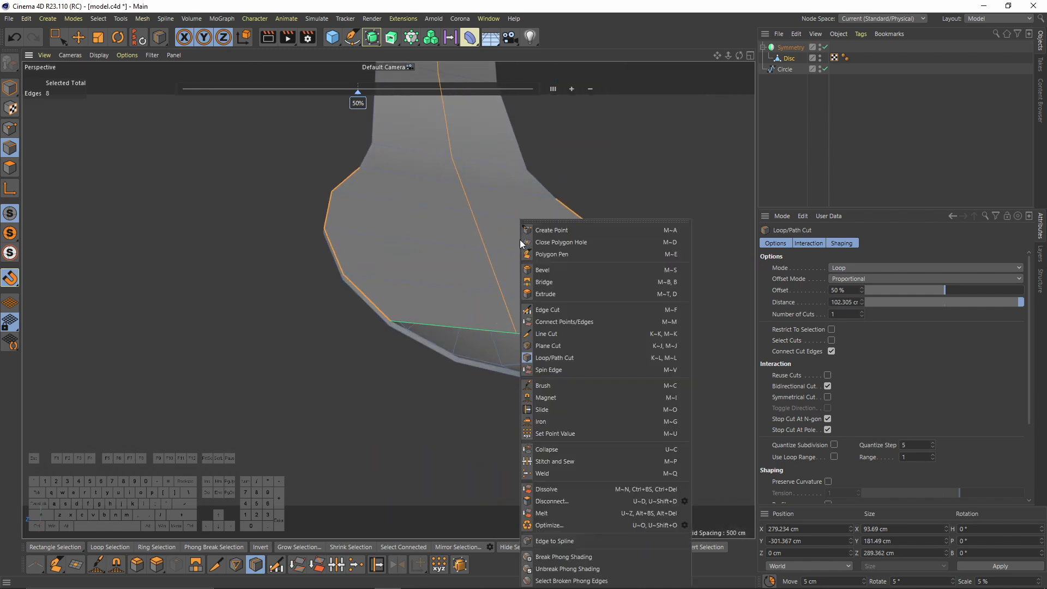
{"action": "left_click", "coordinate": [560, 281]}
{"action": "left_click_drag", "start_coordinate": [474, 324], "coordinate": [483, 381]}
{"action": "mouse_move", "coordinate": [598, 365]}
{"action": "left_mouse_down", "text": "alt"}
{"action": "mouse_move", "coordinate": [446, 284]}
{"action": "mouse_move", "coordinate": [501, 316]}
{"action": "mouse_move", "coordinate": [495, 356]}
{"action": "mouse_move", "coordinate": [561, 311]}
{"action": "mouse_move", "coordinate": [402, 358]}
{"action": "mouse_move", "coordinate": [381, 415]}
{"action": "mouse_move", "coordinate": [451, 352]}
{"action": "left_mouse_up", "text": "alt"}
Select all inner-face polygons of the headband and earcup plate and inset them about 3.7 cm with Extrude Inner
{"action": "scroll", "coordinate": [467, 315], "scroll_direction": "down", "scroll_amount": 5}
{"action": "left_click_drag", "start_coordinate": [468, 316], "coordinate": [29, 143], "text": "alt"}
{"action": "left_click", "coordinate": [10, 168]}
{"action": "left_click_drag", "start_coordinate": [430, 274], "coordinate": [445, 235], "text": "alt"}
{"action": "scroll", "coordinate": [445, 234], "scroll_direction": "up", "scroll_amount": 3}
{"action": "left_click", "coordinate": [62, 43]}
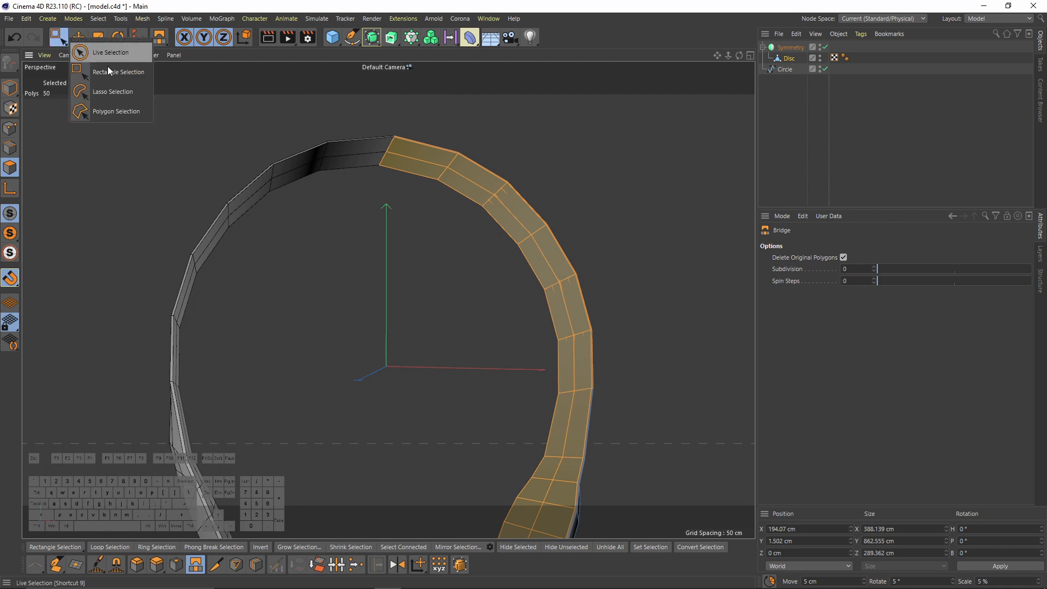
{"action": "left_click", "coordinate": [92, 57]}
{"action": "scroll", "coordinate": [456, 159], "scroll_direction": "up", "scroll_amount": 3}
{"action": "mouse_move", "coordinate": [456, 159]}
{"action": "left_mouse_down"}
{"action": "mouse_move", "coordinate": [556, 234]}
{"action": "mouse_move", "coordinate": [605, 289]}
{"action": "left_mouse_up"}
{"action": "mouse_move", "coordinate": [618, 373]}
{"action": "left_mouse_down", "text": "alt"}
{"action": "mouse_move", "coordinate": [646, 247]}
{"action": "mouse_move", "coordinate": [657, 344]}
{"action": "mouse_move", "coordinate": [597, 479]}
{"action": "mouse_move", "coordinate": [612, 399]}
{"action": "mouse_move", "coordinate": [584, 305]}
{"action": "mouse_move", "coordinate": [588, 265]}
{"action": "left_mouse_up", "text": "alt"}
{"action": "right_click", "coordinate": [588, 264]}
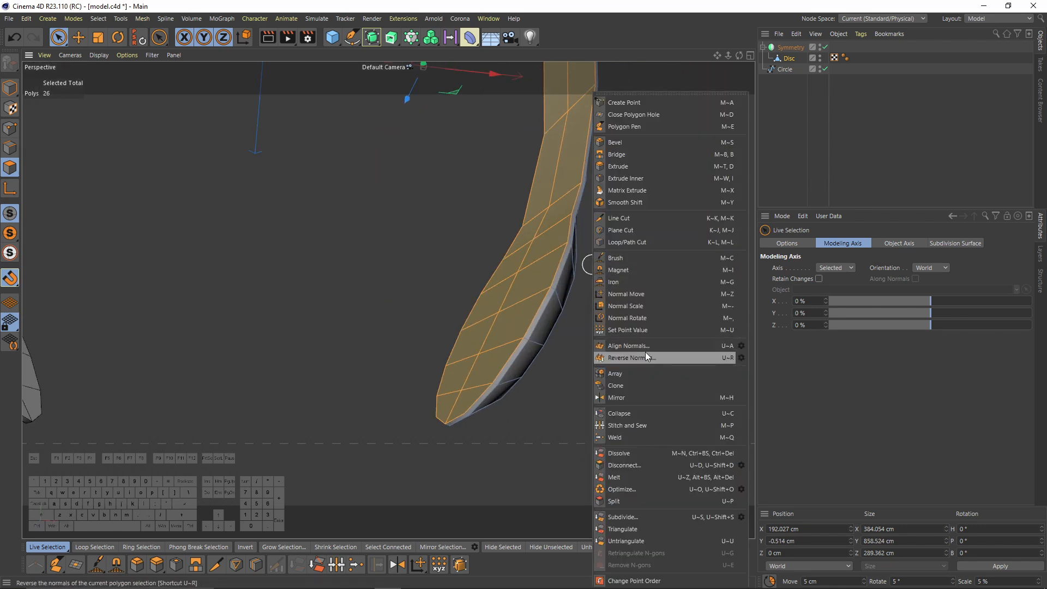
{"action": "left_click", "coordinate": [632, 178]}
{"action": "left_click_drag", "start_coordinate": [591, 225], "coordinate": [631, 369], "text": "alt"}
{"action": "right_click_drag", "start_coordinate": [631, 368], "coordinate": [527, 237], "text": "alt"}
{"action": "left_click_drag", "start_coordinate": [527, 238], "coordinate": [414, 284], "text": "alt"}
Select the outer-face polygons of the headband, from above the earcup plate up to the top centre
{"action": "key", "text": "space"}
{"action": "left_click_drag", "start_coordinate": [415, 283], "coordinate": [449, 389], "text": "shift"}
{"action": "left_click_drag", "start_coordinate": [434, 255], "coordinate": [433, 277], "text": "alt"}
{"action": "left_click", "coordinate": [434, 278], "text": "shift"}
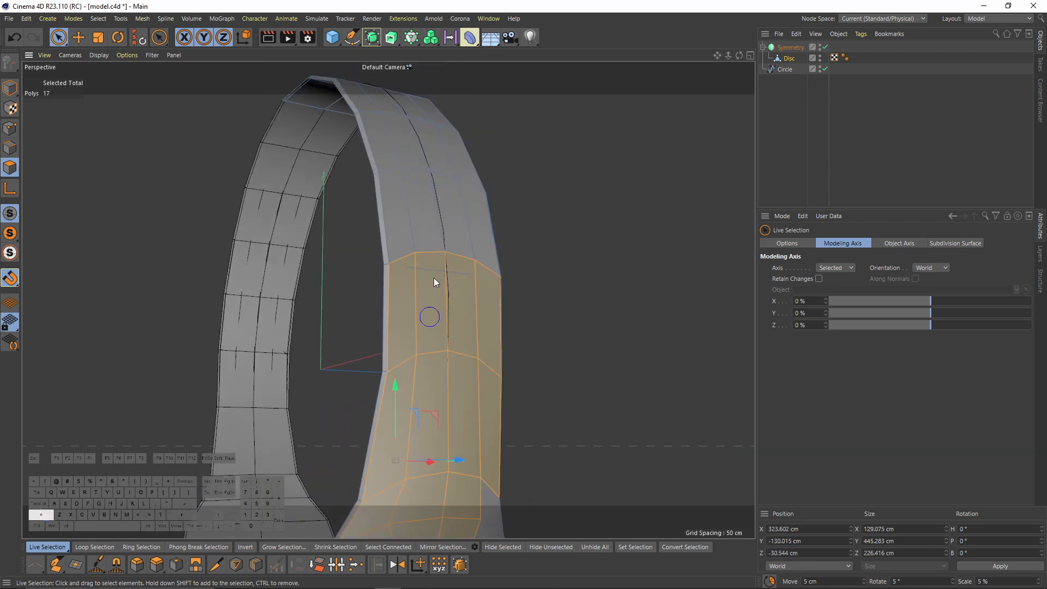
{"action": "left_click_drag", "start_coordinate": [428, 132], "coordinate": [476, 303], "text": "alt"}
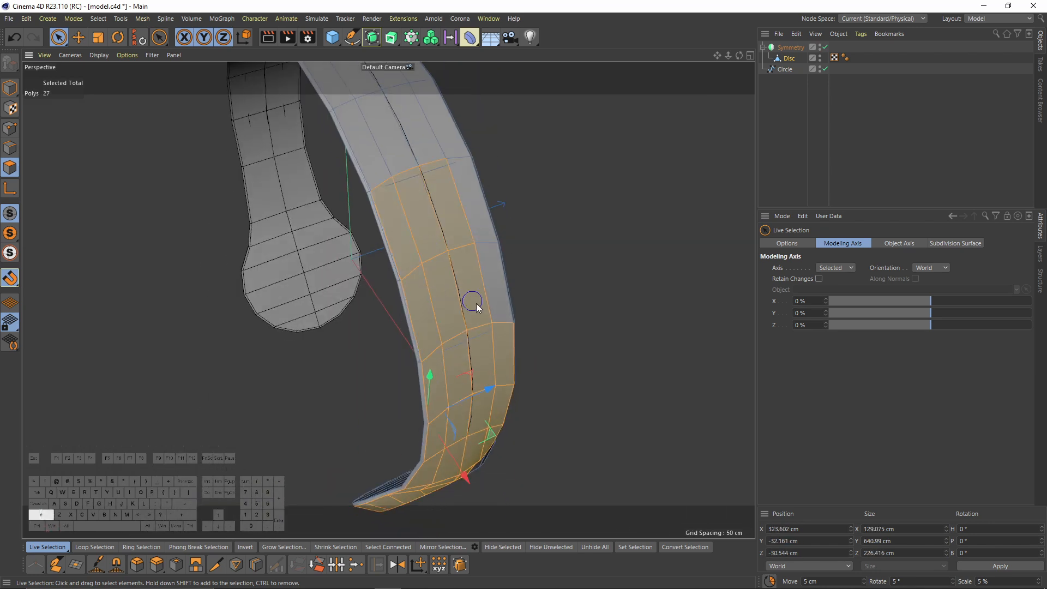
{"action": "left_click_drag", "start_coordinate": [426, 132], "coordinate": [383, 141], "text": "shift"}
{"action": "middle_click_drag", "start_coordinate": [421, 168], "coordinate": [489, 344], "text": "alt"}
{"action": "left_click", "coordinate": [420, 240], "text": "shift"}
{"action": "left_click", "coordinate": [388, 235], "text": "shift"}
Add the ring of polygons around the earcup plate's central disc and inset the whole outer selection 4.8 cm
{"action": "mouse_move", "coordinate": [389, 234]}
{"action": "left_mouse_down", "text": "alt"}
{"action": "mouse_move", "coordinate": [462, 338]}
{"action": "mouse_move", "coordinate": [441, 275]}
{"action": "mouse_move", "coordinate": [479, 363]}
{"action": "mouse_move", "coordinate": [454, 284]}
{"action": "mouse_move", "coordinate": [444, 295]}
{"action": "mouse_move", "coordinate": [452, 331]}
{"action": "mouse_move", "coordinate": [306, 402]}
{"action": "left_mouse_up", "text": "alt"}
{"action": "scroll", "coordinate": [443, 295], "scroll_direction": "up", "scroll_amount": 5}
{"action": "key", "text": "alt+shift"}
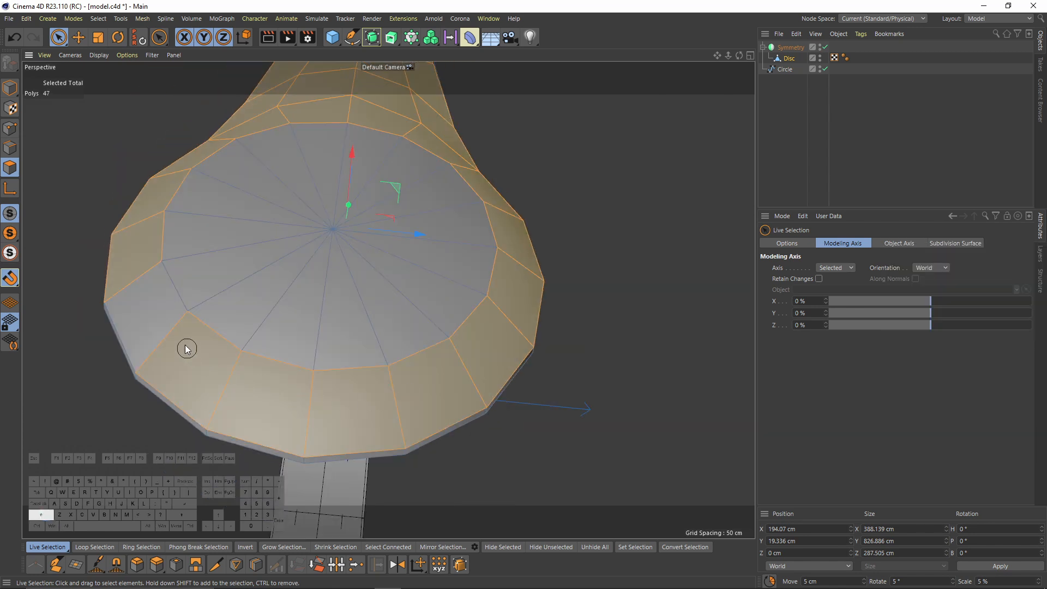
{"action": "left_click_drag", "start_coordinate": [202, 253], "coordinate": [534, 291], "text": "alt"}
{"action": "right_click", "coordinate": [534, 291]}
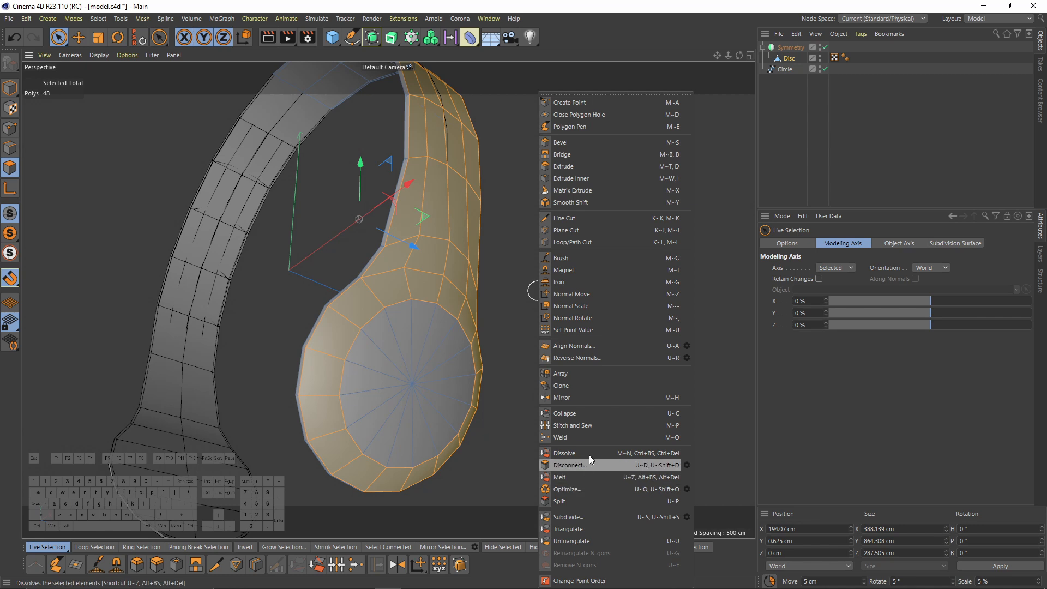
{"action": "left_click", "coordinate": [579, 179]}
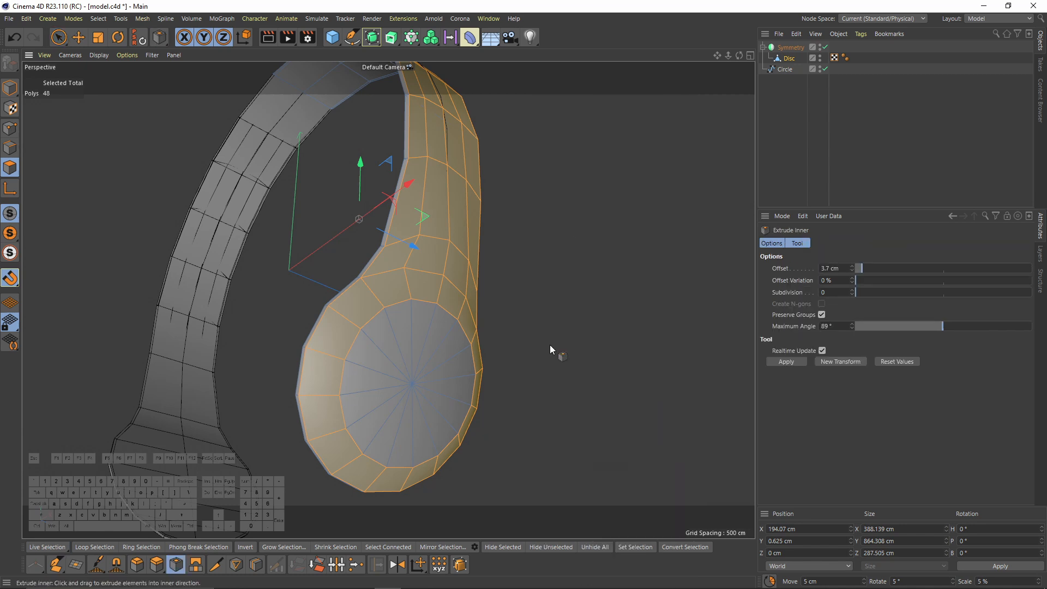
{"action": "left_click_drag", "start_coordinate": [550, 345], "coordinate": [537, 346]}
{"action": "left_click_drag", "start_coordinate": [454, 296], "coordinate": [421, 276], "text": "alt"}
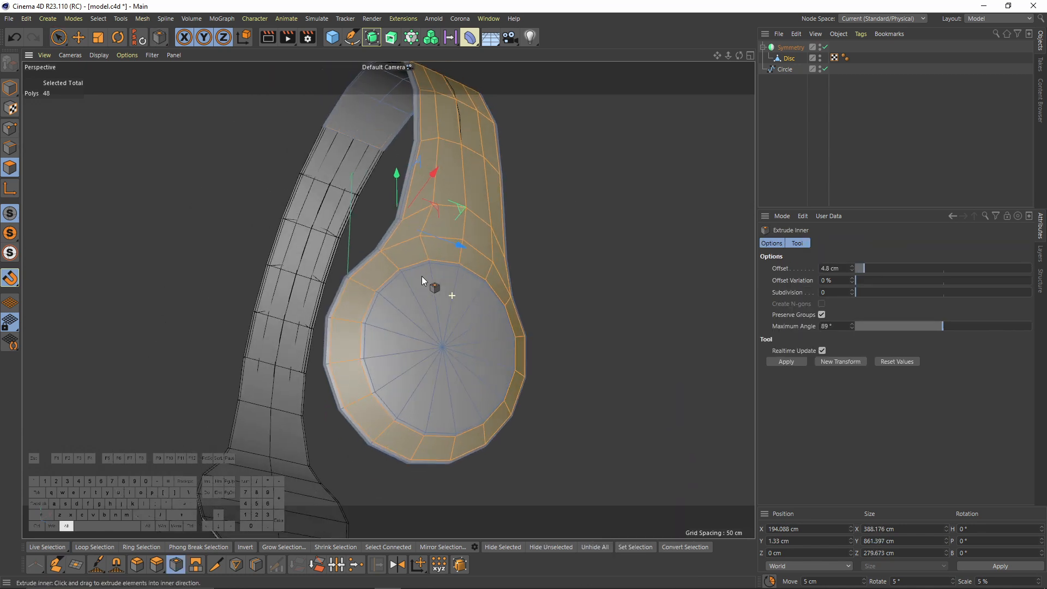
{"action": "right_click_drag", "start_coordinate": [421, 276], "coordinate": [443, 327], "text": "alt"}
Select the sixteen triangular polygons of the earcup plate's central disc and inset them 4.7 cm
{"action": "key", "text": "space"}
{"action": "left_click_drag", "start_coordinate": [442, 360], "coordinate": [486, 360], "text": "alt"}
{"action": "right_click_drag", "start_coordinate": [487, 360], "coordinate": [470, 245], "text": "alt"}
{"action": "middle_click_drag", "start_coordinate": [471, 245], "coordinate": [465, 331], "text": "alt"}
{"action": "left_click_drag", "start_coordinate": [464, 332], "coordinate": [407, 333], "text": "alt"}
{"action": "middle_click_drag", "start_coordinate": [407, 332], "coordinate": [426, 218], "text": "alt"}
{"action": "right_click_drag", "start_coordinate": [425, 218], "coordinate": [464, 235], "text": "alt"}
{"action": "left_click_drag", "start_coordinate": [454, 369], "coordinate": [443, 384]}
{"action": "middle_click_drag", "start_coordinate": [481, 408], "coordinate": [487, 356], "text": "alt"}
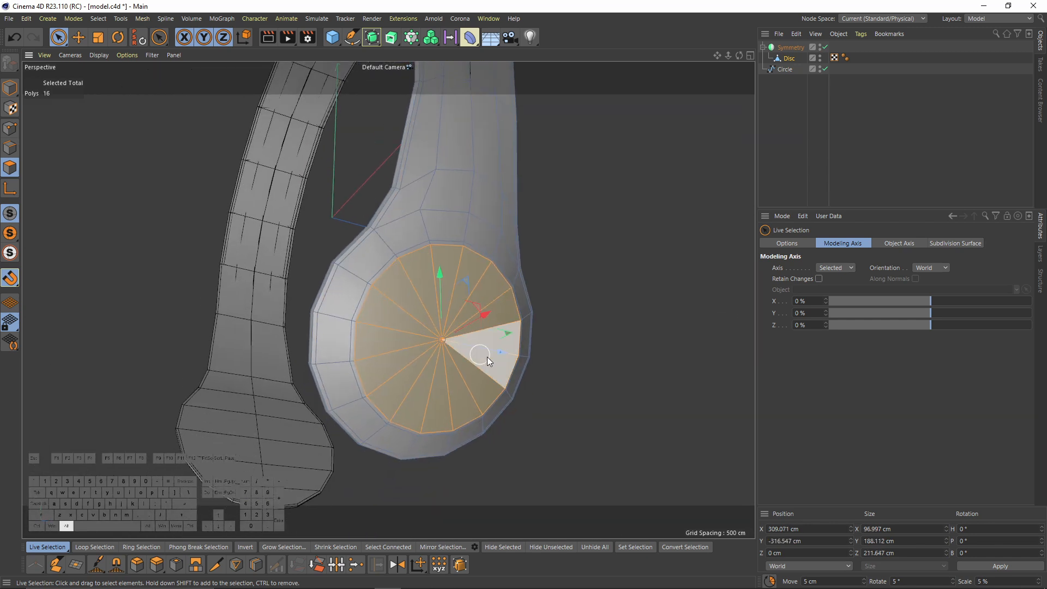
{"action": "right_click_drag", "start_coordinate": [486, 357], "coordinate": [507, 350], "text": "alt"}
{"action": "left_click_drag", "start_coordinate": [579, 387], "coordinate": [551, 388]}
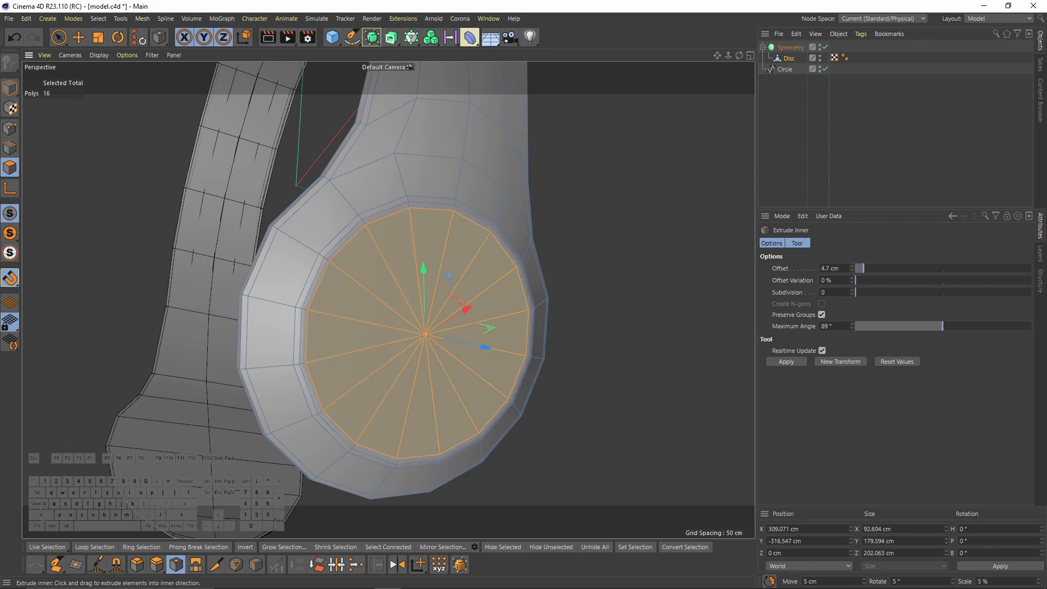
Inset the central disc a second time, set the modeling axis orientation to Normal, and sink the disc inward
{"action": "left_click_drag", "start_coordinate": [621, 407], "coordinate": [577, 441], "text": "alt"}
{"action": "left_click_drag", "start_coordinate": [578, 328], "coordinate": [506, 358], "text": "alt"}
{"action": "key", "text": "e"}
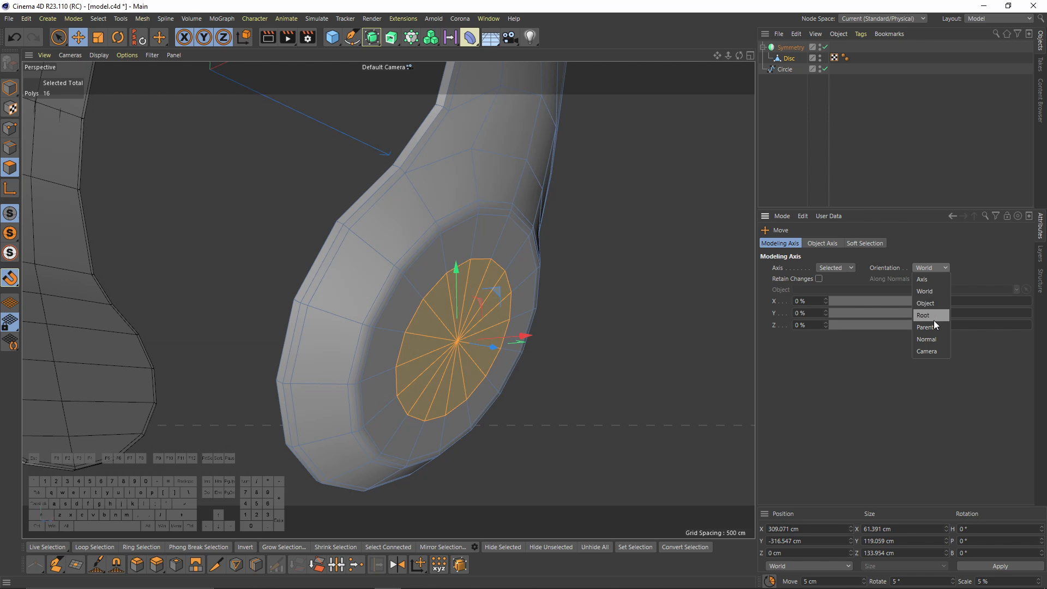
{"action": "left_click", "coordinate": [928, 338]}
{"action": "left_click_drag", "start_coordinate": [522, 386], "coordinate": [430, 344], "text": "alt"}
{"action": "scroll", "coordinate": [371, 297], "scroll_direction": "up", "scroll_amount": 3}
{"action": "left_click_drag", "start_coordinate": [372, 297], "coordinate": [453, 296], "text": "alt"}
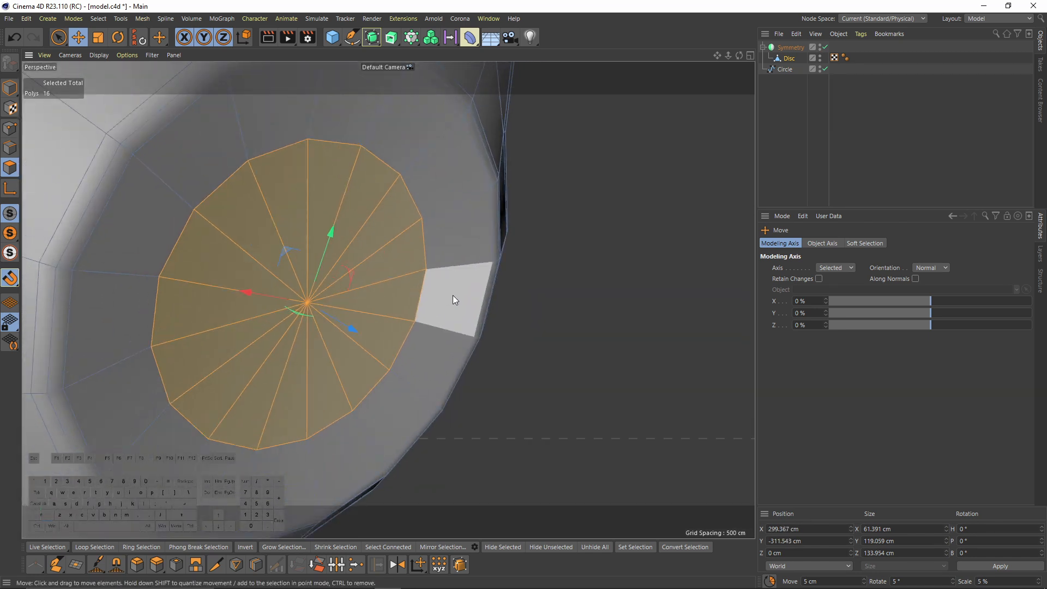
Inset the sunken disc another 2.4 cm and loop-select the narrow ring of polygons around it
{"action": "key", "text": "i"}
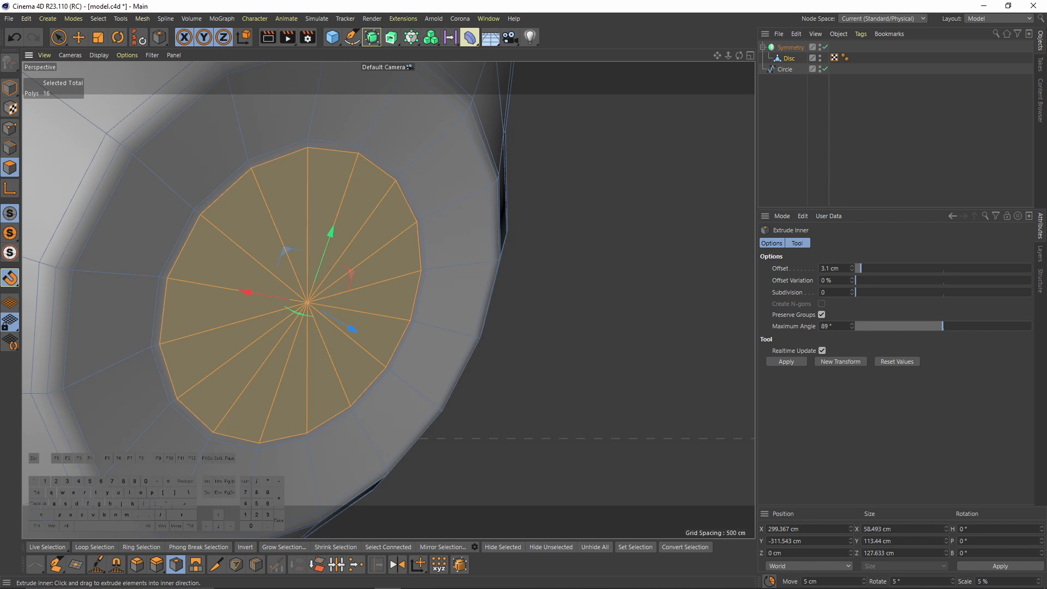
{"action": "left_click_drag", "start_coordinate": [584, 363], "coordinate": [342, 232], "text": "alt"}
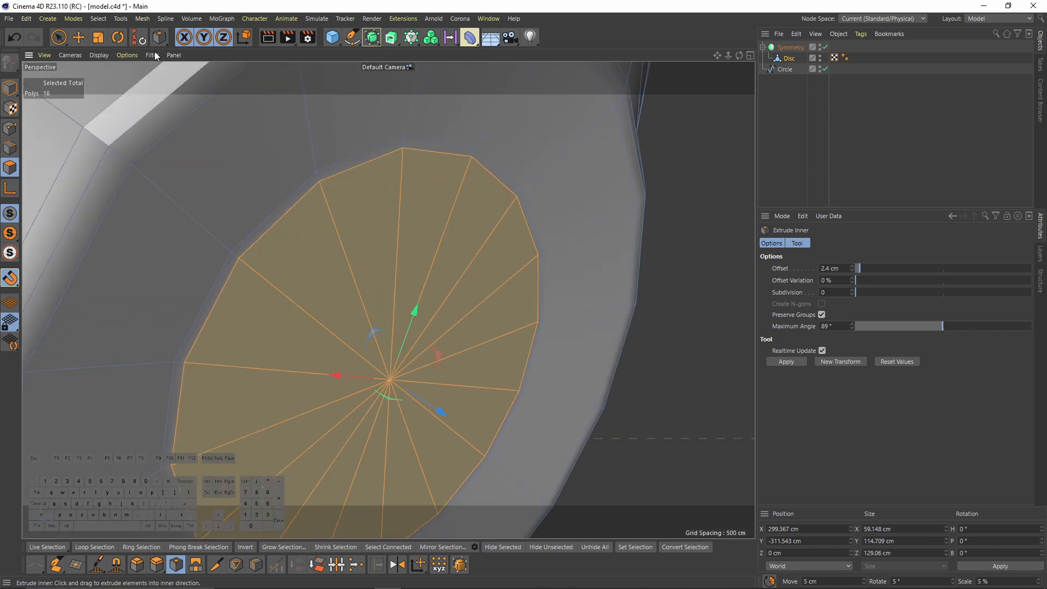
{"action": "left_click", "coordinate": [99, 18]}
{"action": "left_click", "coordinate": [112, 57]}
{"action": "left_click", "coordinate": [322, 180]}
Extrude the narrow ring inward along its normal in two stages to form a groove around the disc
{"action": "key", "text": "e"}
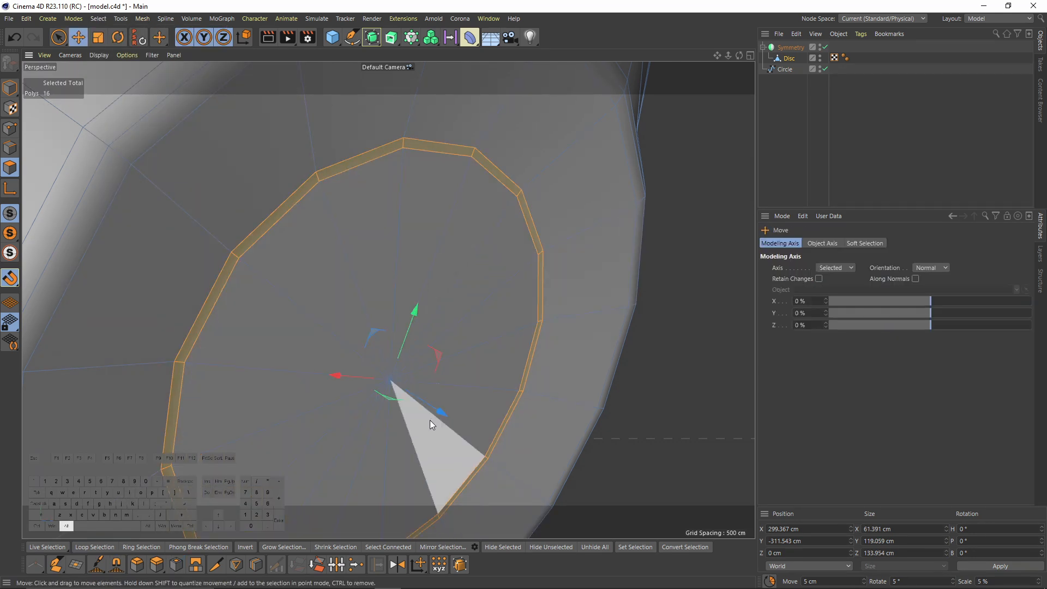
{"action": "left_click_drag", "start_coordinate": [439, 411], "coordinate": [435, 408], "text": "ctrl"}
{"action": "left_click_drag", "start_coordinate": [467, 343], "coordinate": [468, 365], "text": "alt"}
{"action": "middle_click_drag", "start_coordinate": [468, 366], "coordinate": [506, 342], "text": "alt"}
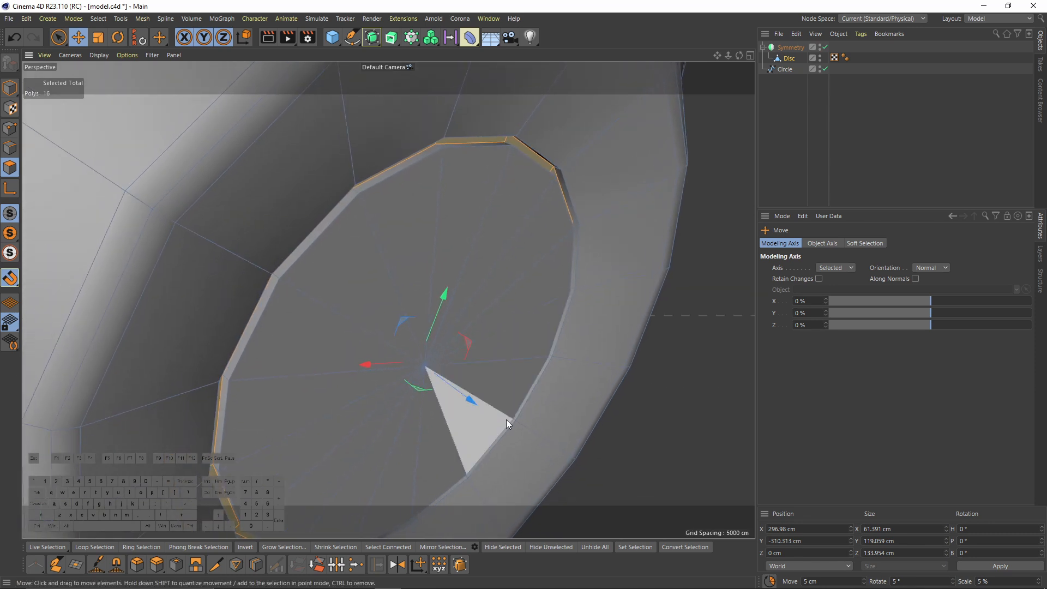
{"action": "left_click_drag", "start_coordinate": [466, 396], "coordinate": [456, 392], "text": "ctrl"}
{"action": "left_click_drag", "start_coordinate": [441, 292], "coordinate": [463, 224], "text": "alt"}
Add supporting loop cuts on both sides of the groove, close to its edges, at about 96% on the disc
{"action": "key", "text": "k"}
{"action": "key", "text": "l"}
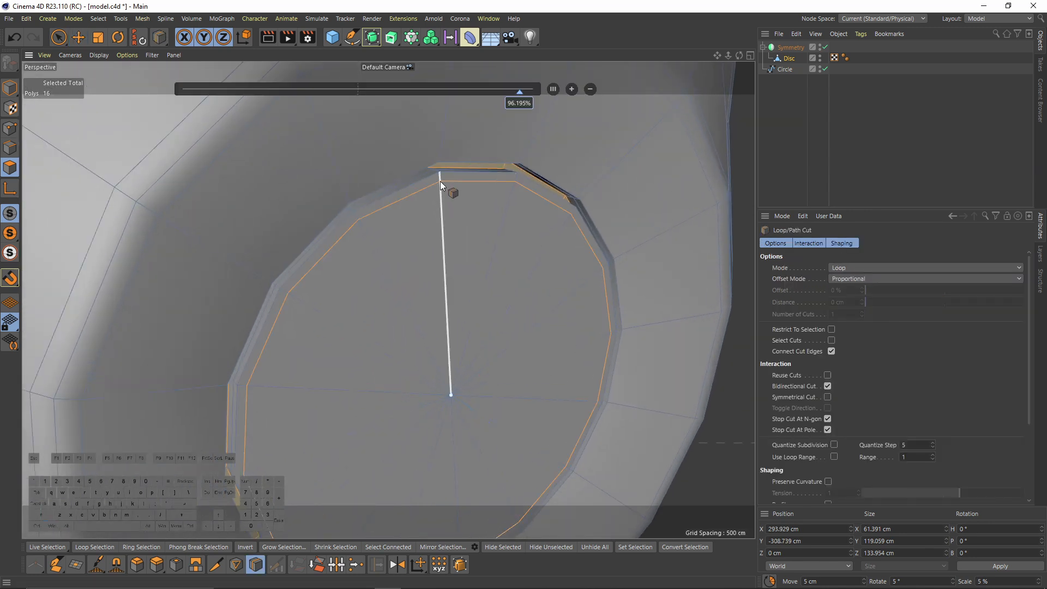
{"action": "scroll", "coordinate": [440, 181], "scroll_direction": "up", "scroll_amount": 2}
Select every second radial edge of the central disc, eight in total, and dissolve them
{"action": "key", "text": "e"}
{"action": "left_click", "coordinate": [10, 148]}
{"action": "left_click_drag", "start_coordinate": [346, 260], "coordinate": [302, 212], "text": "alt"}
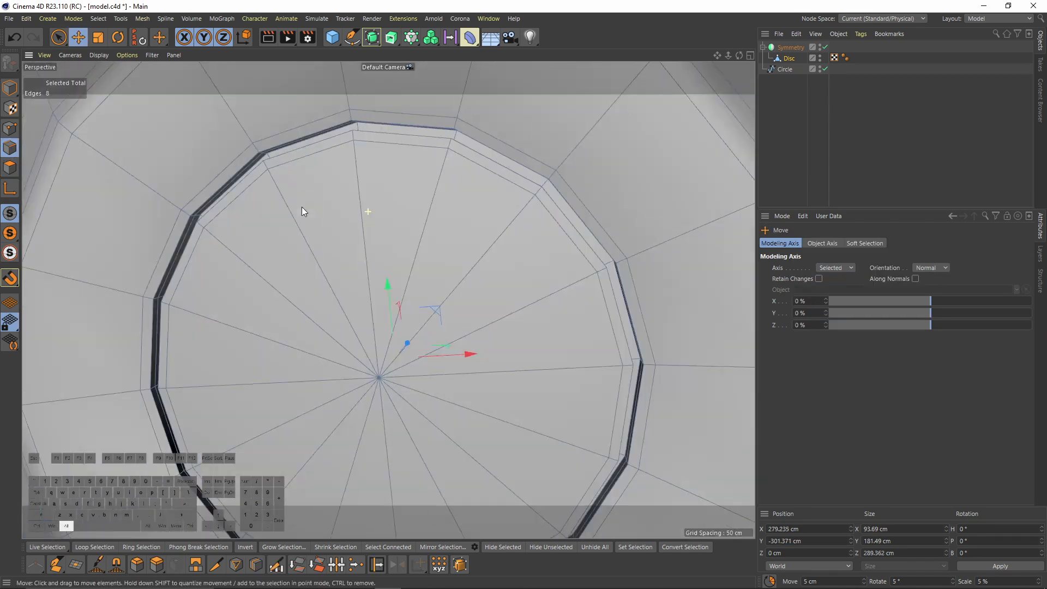
{"action": "scroll", "coordinate": [302, 212], "scroll_direction": "down", "scroll_amount": 2}
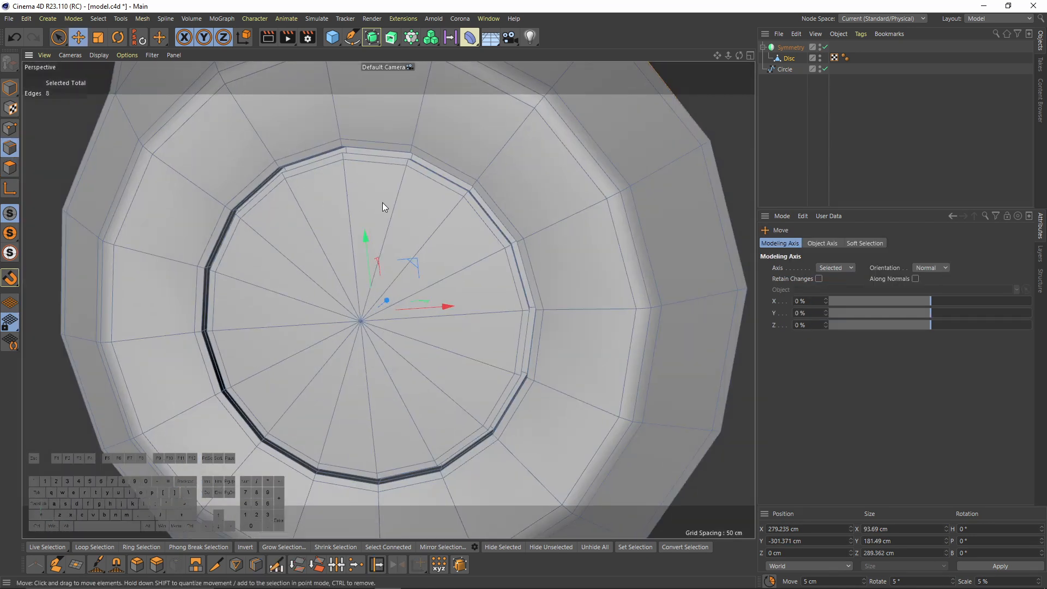
{"action": "left_click", "coordinate": [393, 212]}
{"action": "left_click_drag", "start_coordinate": [440, 247], "coordinate": [453, 250], "text": "alt"}
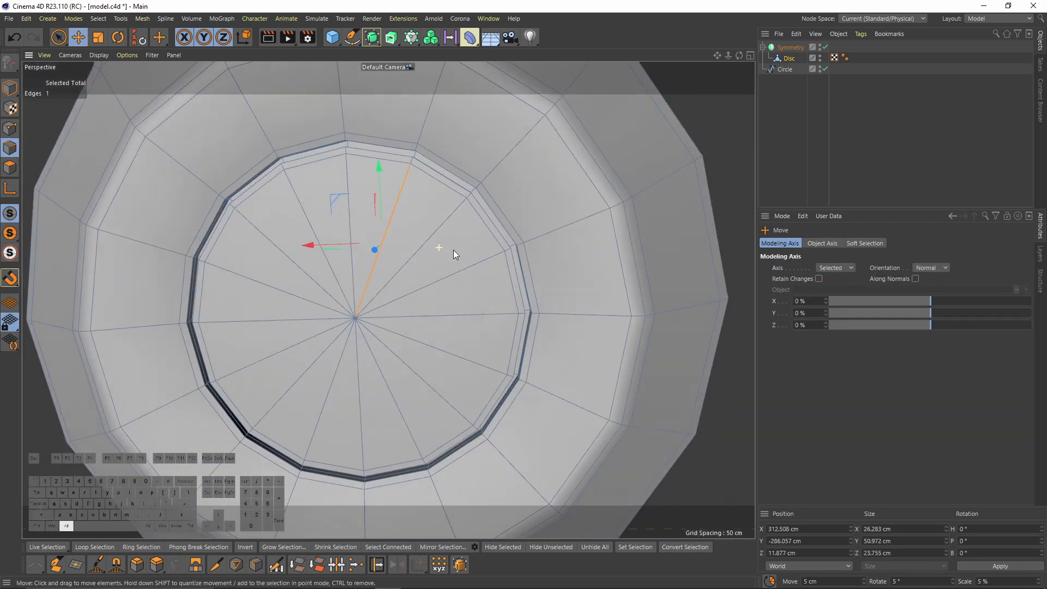
{"action": "left_click", "coordinate": [453, 275], "text": "shift"}
{"action": "left_click", "coordinate": [447, 350], "text": "shift"}
{"action": "left_click", "coordinate": [386, 409], "text": "shift"}
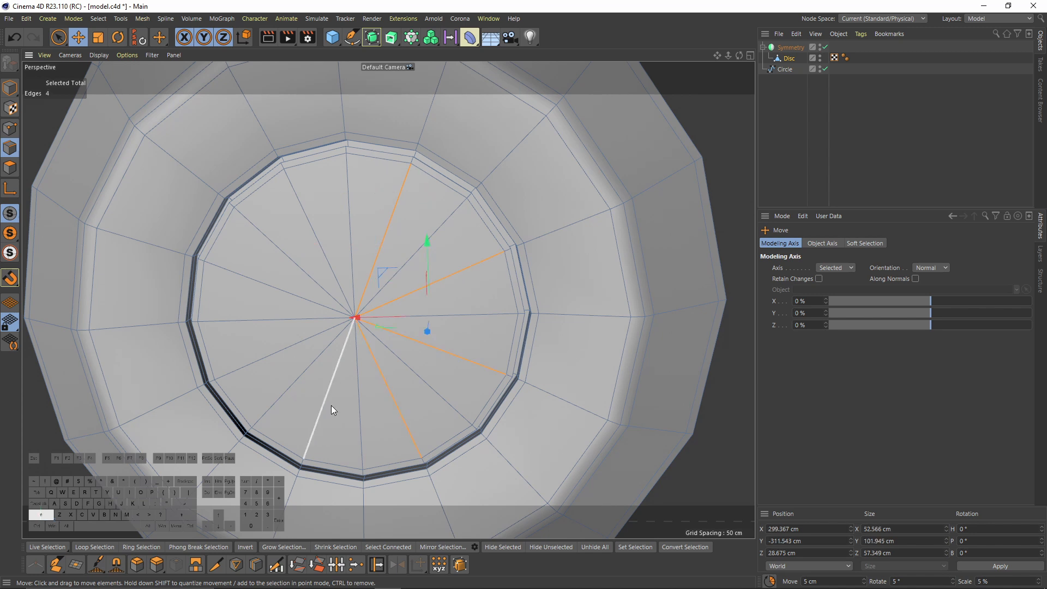
{"action": "right_click", "coordinate": [496, 327]}
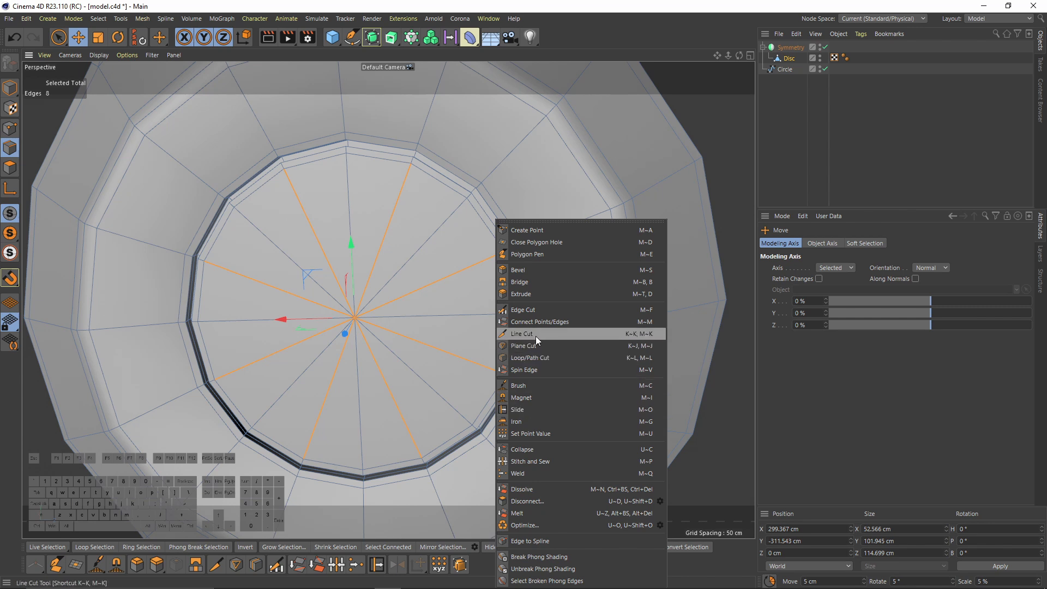
{"action": "left_click", "coordinate": [546, 473]}
{"action": "left_click_drag", "start_coordinate": [438, 360], "coordinate": [453, 342], "text": "alt"}
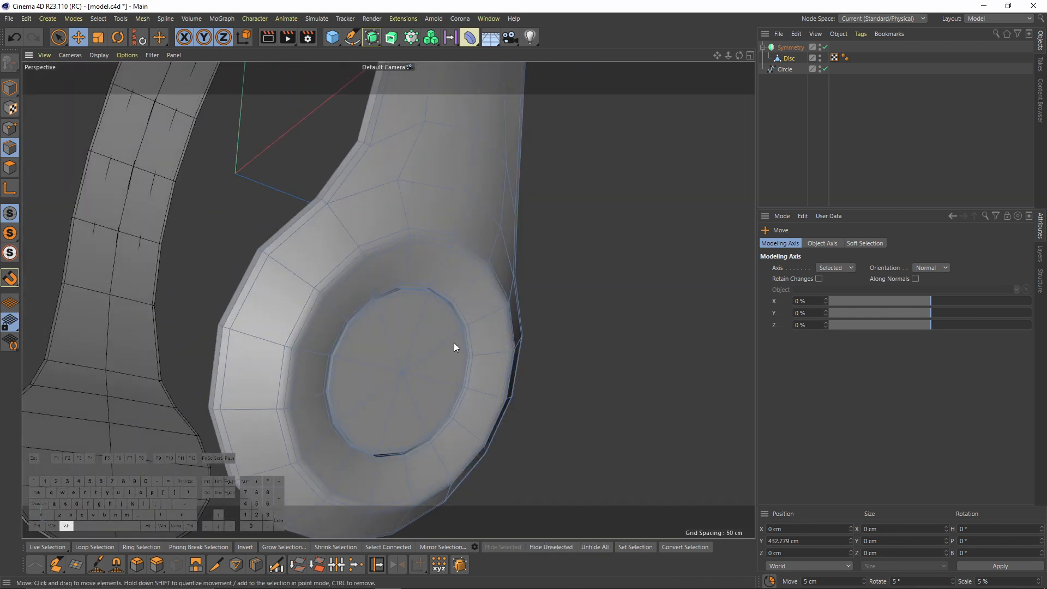
Place the Symmetry object under a new Subdivision Surface
{"action": "left_click", "coordinate": [791, 48]}
{"action": "left_click_drag", "start_coordinate": [524, 88], "coordinate": [503, 153], "text": "alt"}
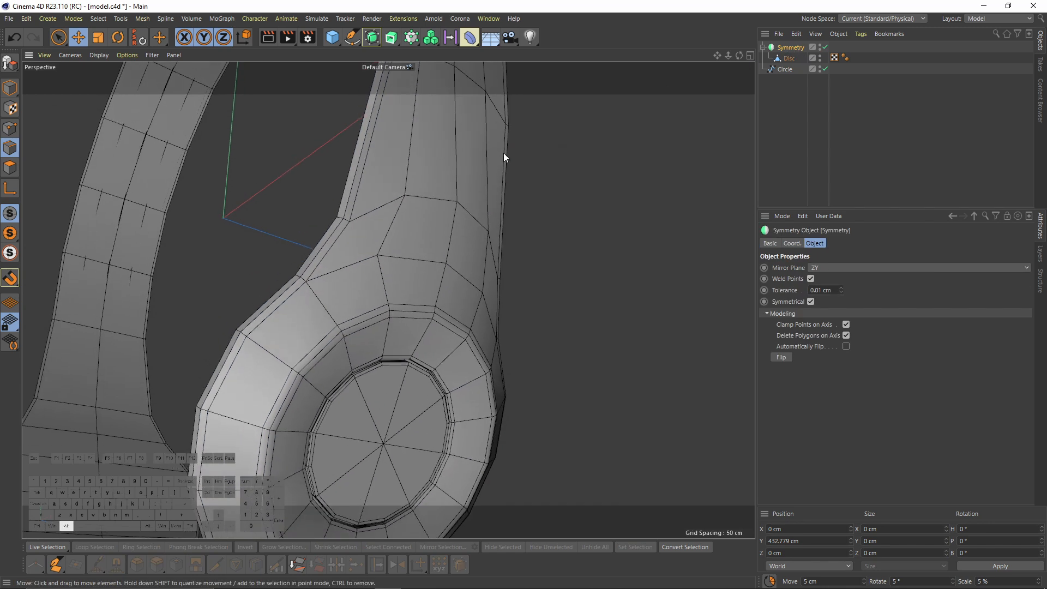
{"action": "left_click", "coordinate": [376, 40], "text": "alt"}
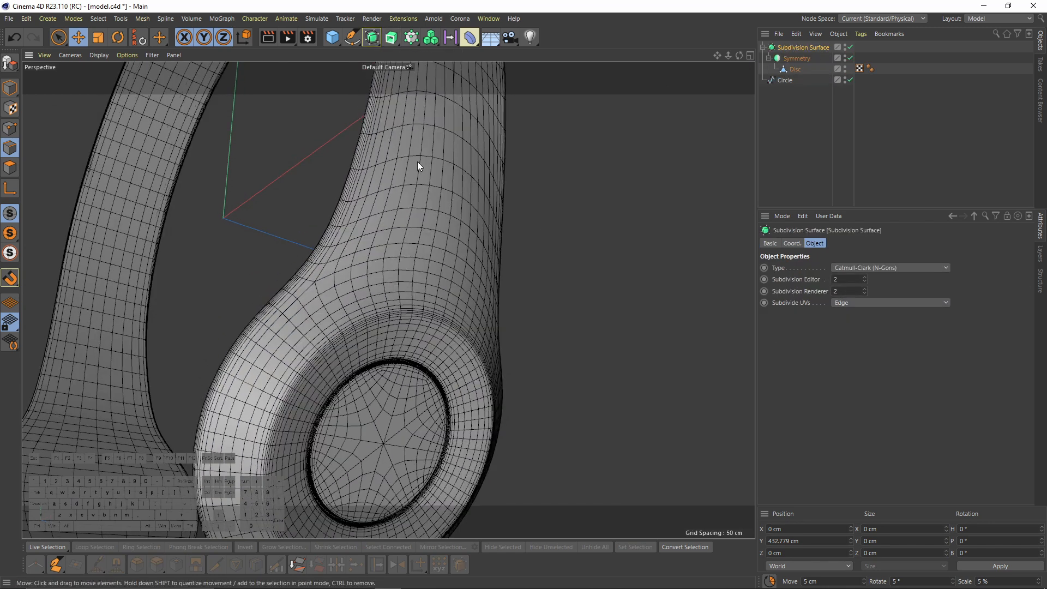
Show the model shaded without lines and examine the smoothed headband and earcup plate from several sides
{"action": "scroll", "coordinate": [424, 165], "scroll_direction": "down", "scroll_amount": 5}
{"action": "key", "text": "n"}
{"action": "key", "text": "a"}
{"action": "left_click_drag", "start_coordinate": [466, 234], "coordinate": [384, 194], "text": "alt"}
{"action": "scroll", "coordinate": [444, 268], "scroll_direction": "up", "scroll_amount": 3}
{"action": "left_click_drag", "start_coordinate": [443, 268], "coordinate": [463, 364], "text": "alt"}
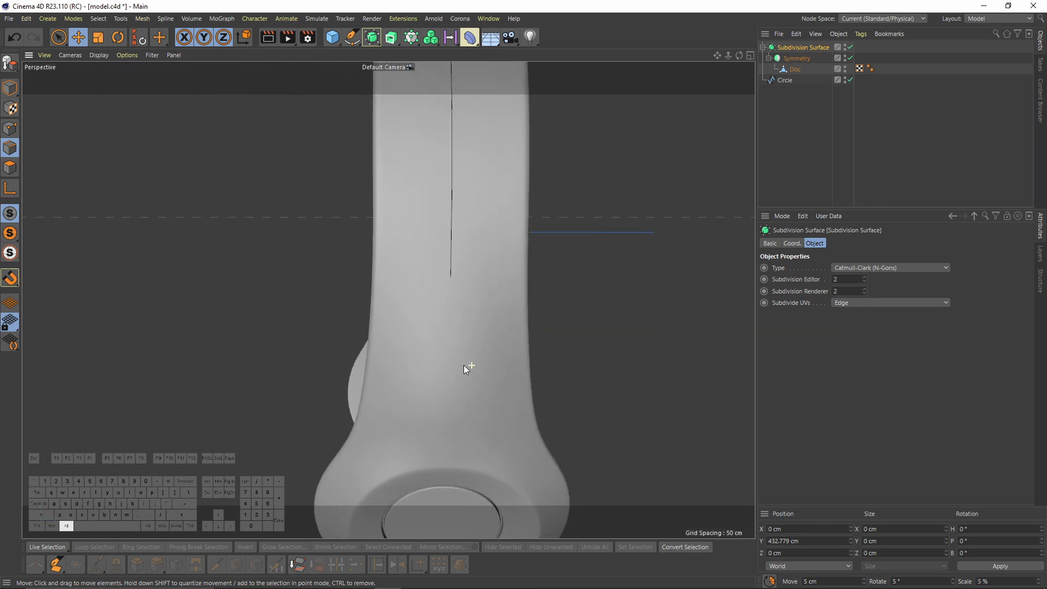
{"action": "scroll", "coordinate": [411, 310], "scroll_direction": "down", "scroll_amount": 5}
{"action": "left_click_drag", "start_coordinate": [411, 310], "coordinate": [518, 276], "text": "alt"}
{"action": "left_click_drag", "start_coordinate": [469, 224], "coordinate": [551, 240], "text": "alt"}
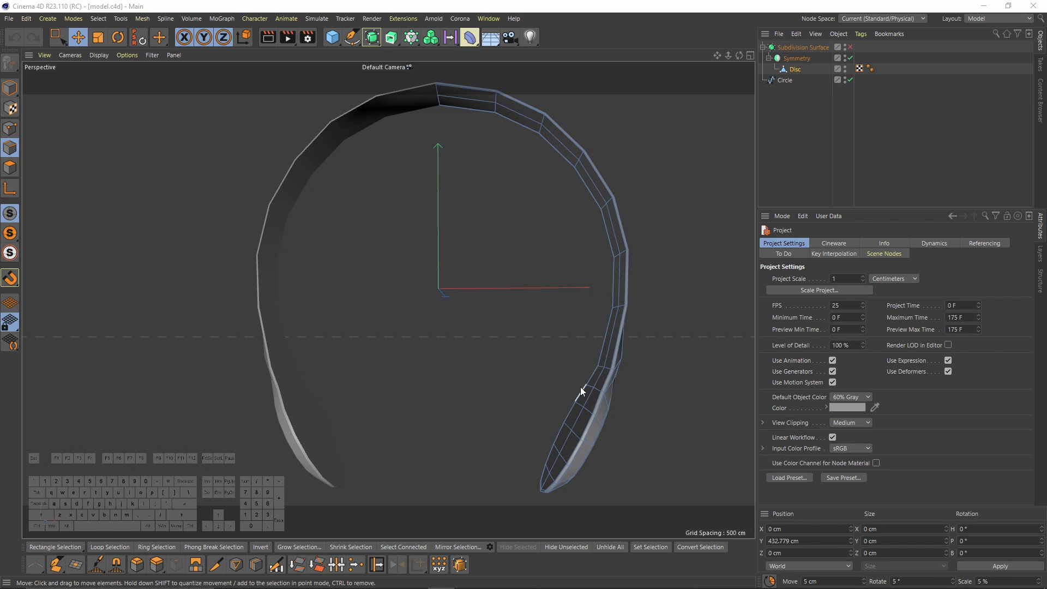
Loop-select the thin strip of polygons bordering the headband's inner face on the disc
{"action": "left_click_drag", "start_coordinate": [581, 390], "coordinate": [475, 332], "text": "alt"}
{"action": "scroll", "coordinate": [476, 332], "scroll_direction": "up", "scroll_amount": 3}
{"action": "left_click", "coordinate": [13, 169]}
{"action": "left_click_drag", "start_coordinate": [61, 39], "coordinate": [82, 53]}
{"action": "left_click_drag", "start_coordinate": [303, 222], "coordinate": [306, 278], "text": "alt"}
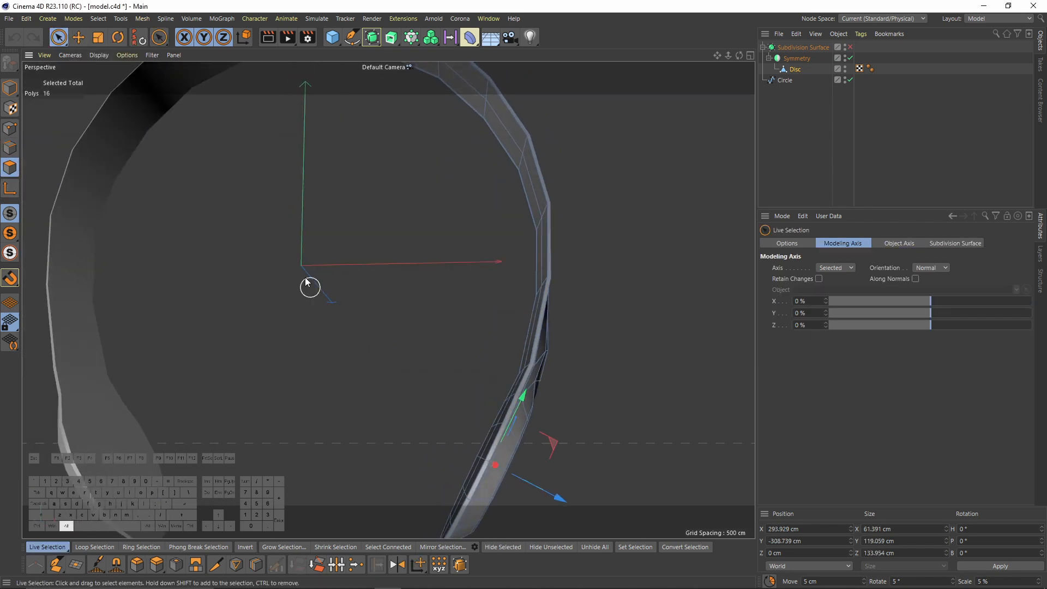
{"action": "left_click", "coordinate": [98, 19]}
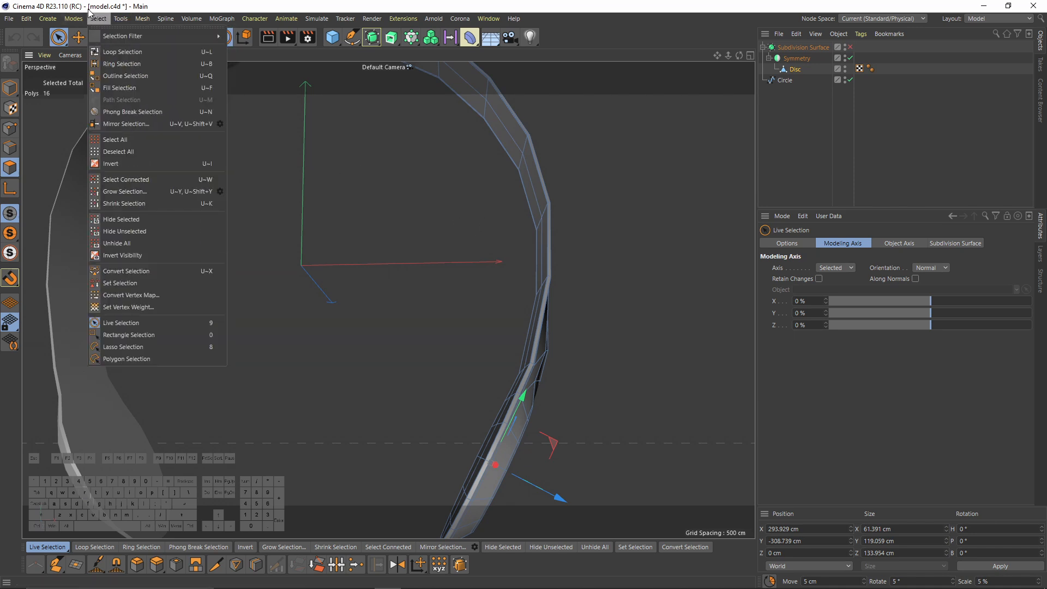
{"action": "left_click", "coordinate": [122, 52]}
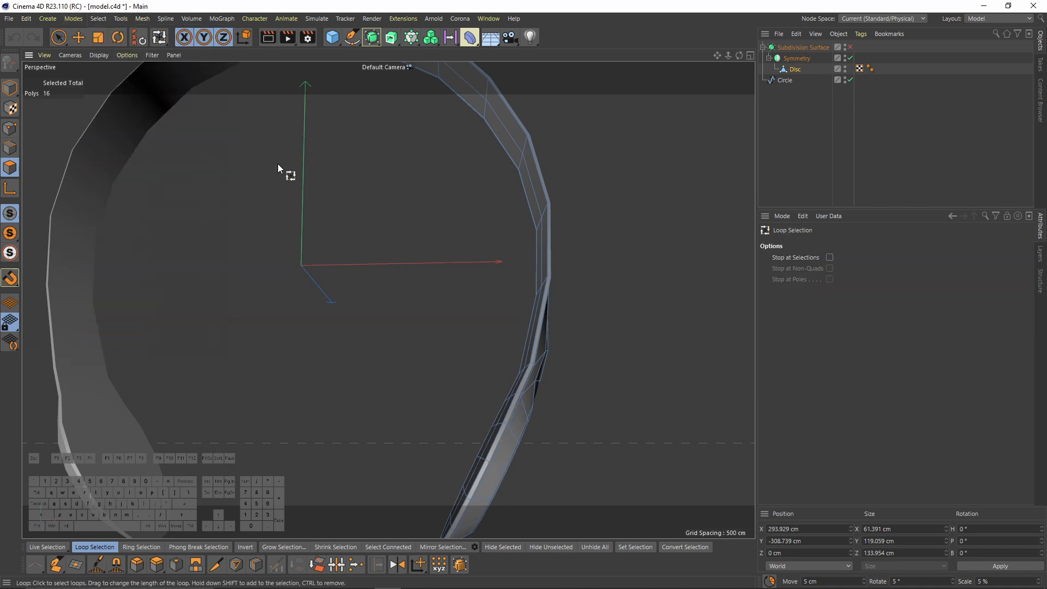
{"action": "scroll", "coordinate": [548, 313], "scroll_direction": "up", "scroll_amount": 10}
{"action": "left_click", "coordinate": [526, 363]}
{"action": "right_click_drag", "start_coordinate": [589, 295], "coordinate": [519, 297], "text": "alt"}
{"action": "mouse_move", "coordinate": [547, 299]}
{"action": "left_mouse_down", "text": "alt"}
{"action": "mouse_move", "coordinate": [590, 316]}
{"action": "mouse_move", "coordinate": [556, 292]}
{"action": "left_mouse_up", "text": "alt"}
Fill-select the headband's whole inner face within that loop, split it off as a separate object, and make the new object active
{"action": "left_click", "coordinate": [106, 21]}
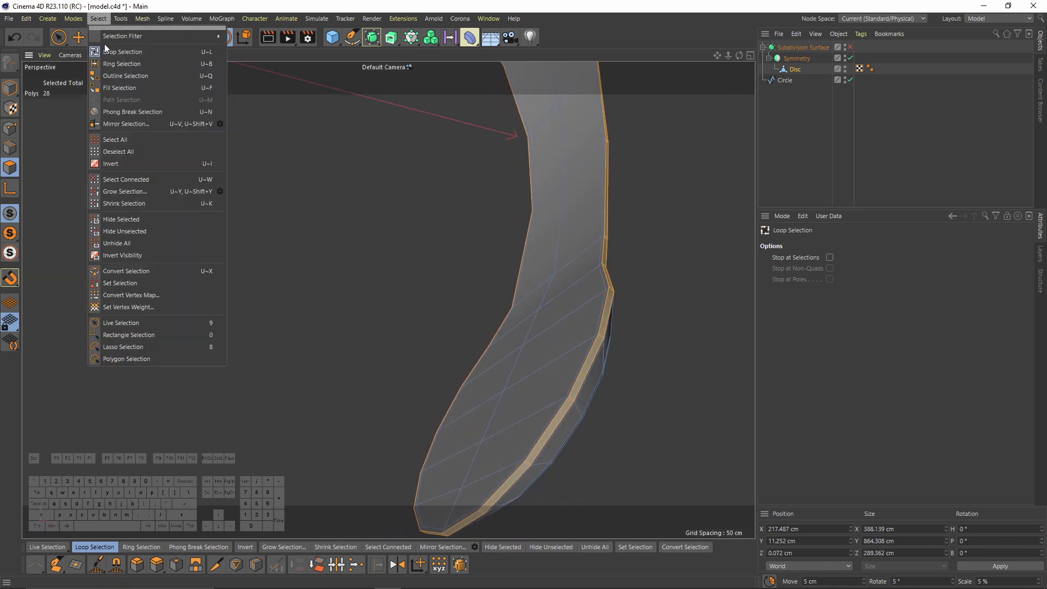
{"action": "left_click", "coordinate": [120, 82]}
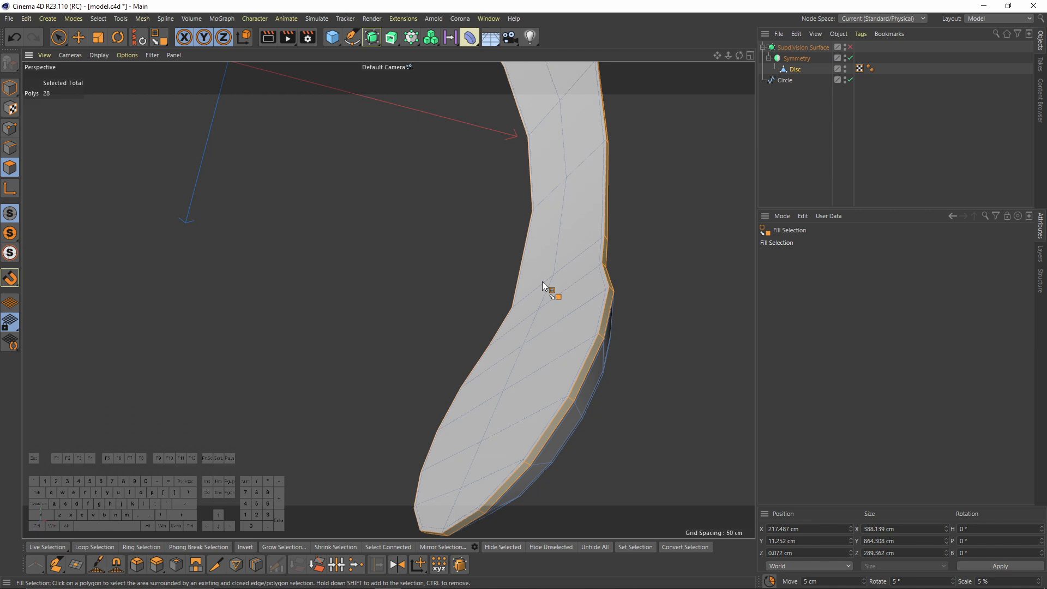
{"action": "left_click", "coordinate": [543, 282]}
{"action": "right_click_drag", "start_coordinate": [544, 282], "coordinate": [538, 340], "text": "alt"}
{"action": "left_click_drag", "start_coordinate": [538, 340], "coordinate": [600, 298], "text": "alt"}
{"action": "right_click", "coordinate": [603, 296]}
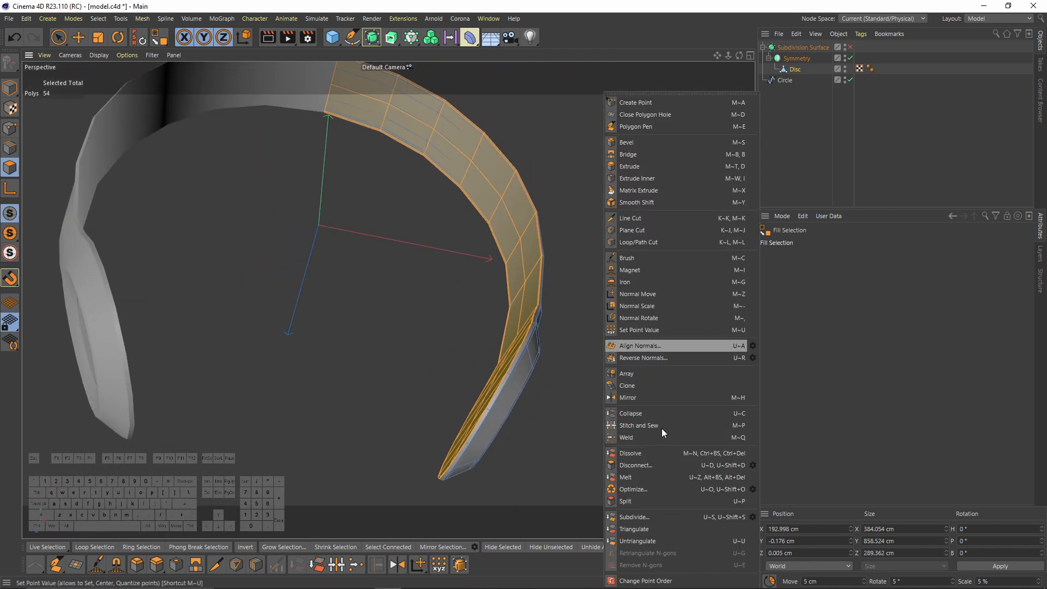
{"action": "left_click", "coordinate": [647, 500]}
{"action": "left_click", "coordinate": [795, 80]}
Extrude the split inner face by 9.1 cm with Create Caps enabled
{"action": "left_click_drag", "start_coordinate": [459, 283], "coordinate": [555, 253], "text": "alt"}
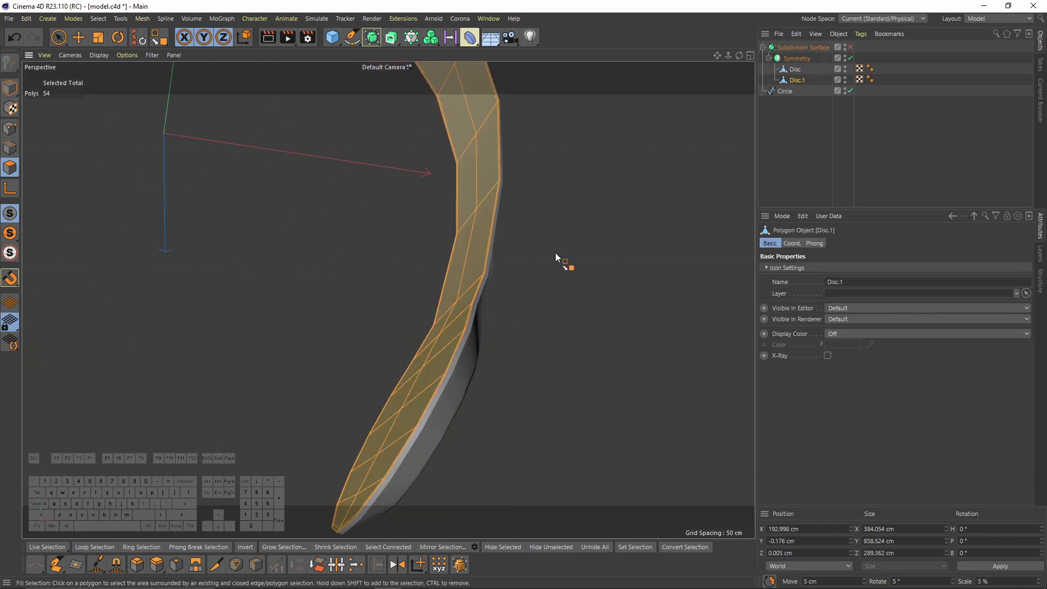
{"action": "right_click", "coordinate": [556, 241]}
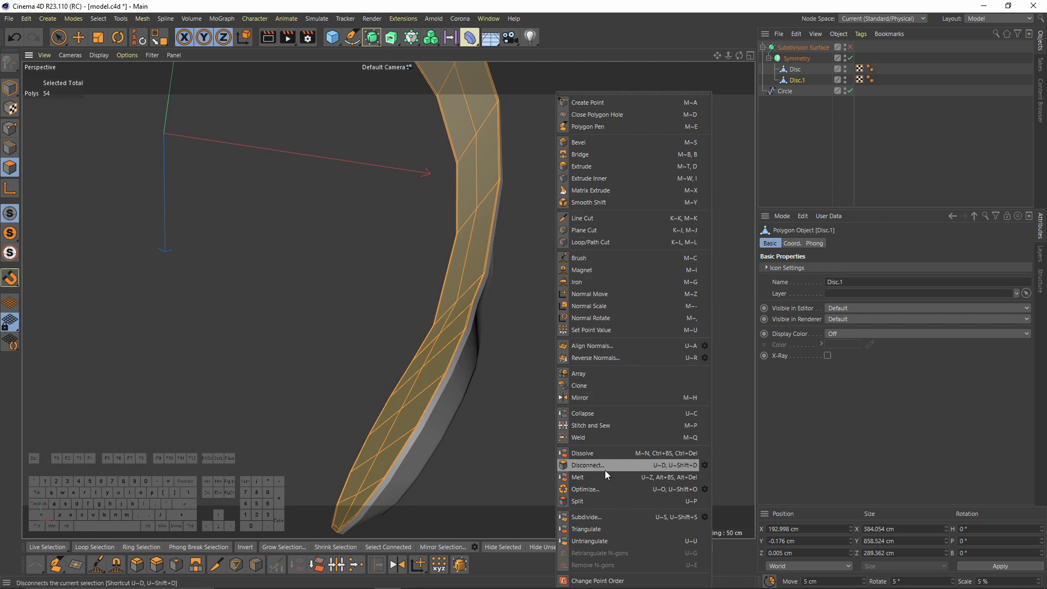
{"action": "left_click", "coordinate": [586, 166]}
{"action": "scroll", "coordinate": [545, 308], "scroll_direction": "down", "scroll_amount": 3}
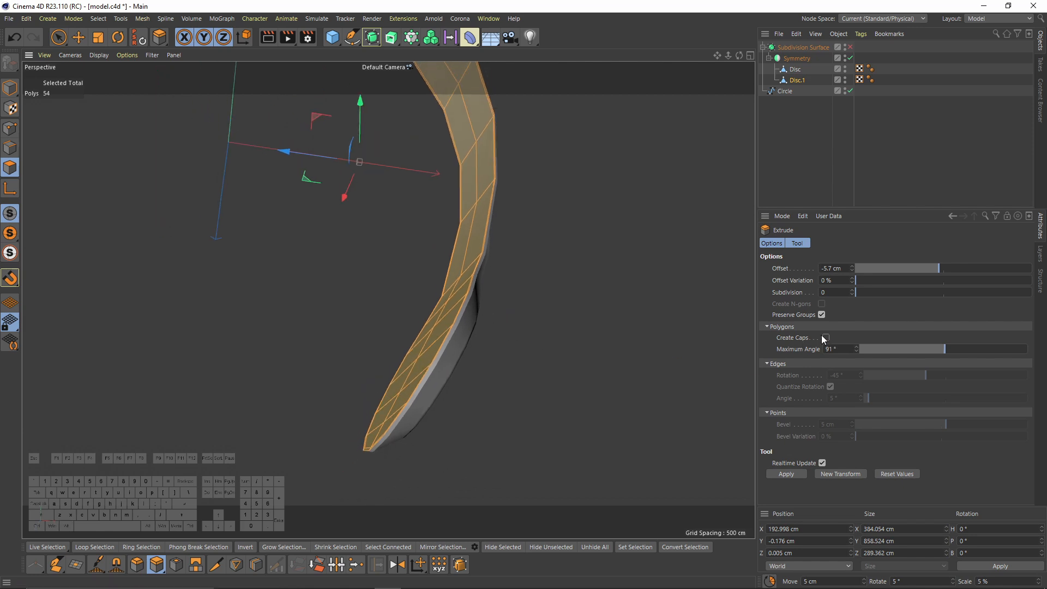
{"action": "left_click_drag", "start_coordinate": [473, 376], "coordinate": [474, 323]}
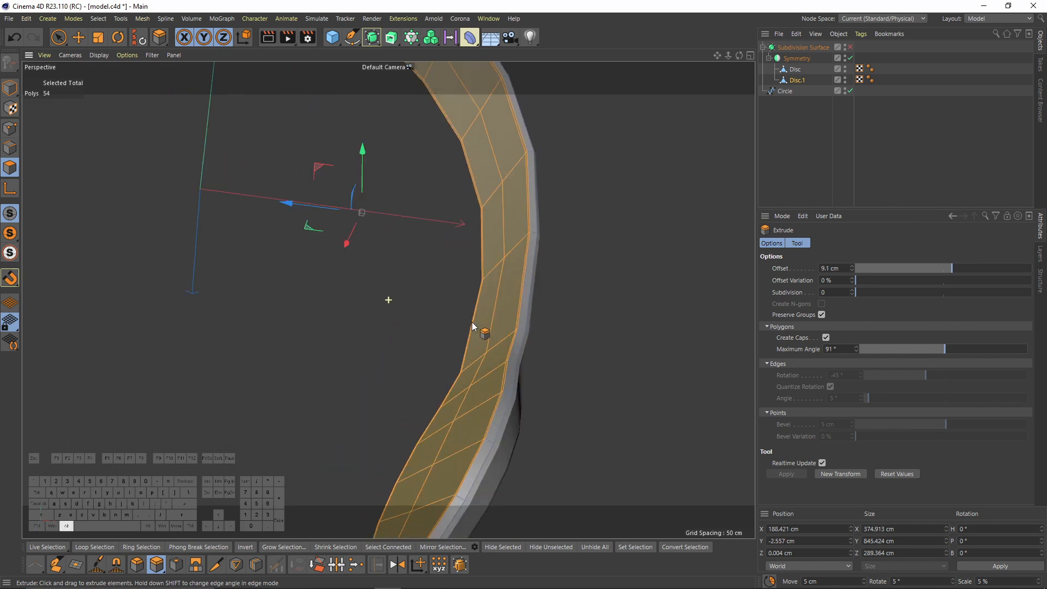
Select the extrusion's end polygons at the mirror plane on the crown and delete them
{"action": "right_click_drag", "start_coordinate": [474, 323], "coordinate": [491, 322], "text": "alt"}
{"action": "middle_click_drag", "start_coordinate": [492, 323], "coordinate": [520, 356], "text": "alt"}
{"action": "right_click_drag", "start_coordinate": [411, 122], "coordinate": [483, 166], "text": "alt"}
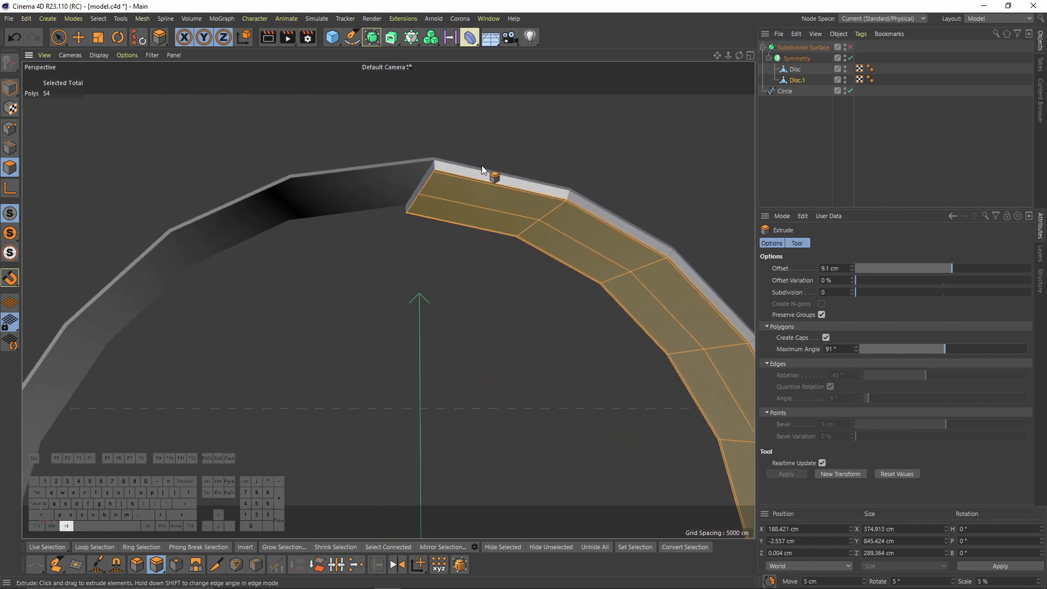
{"action": "scroll", "coordinate": [440, 143], "scroll_direction": "up", "scroll_amount": 4}
{"action": "scroll", "coordinate": [440, 143], "scroll_direction": "up", "scroll_amount": 1}
{"action": "key", "text": "0"}
{"action": "left_click_drag", "start_coordinate": [332, 173], "coordinate": [462, 336]}
{"action": "key", "text": "Delete"}
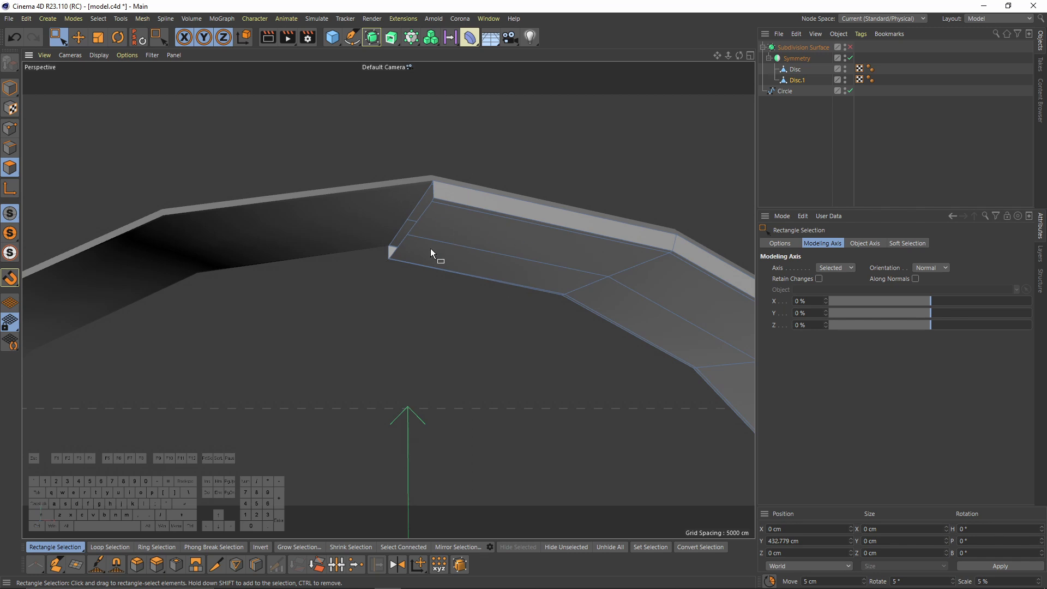
Group both disc objects in a Null under the Symmetry and check the mirroring by switching it off and on
{"action": "middle_click_drag", "start_coordinate": [448, 217], "coordinate": [449, 245], "text": "alt"}
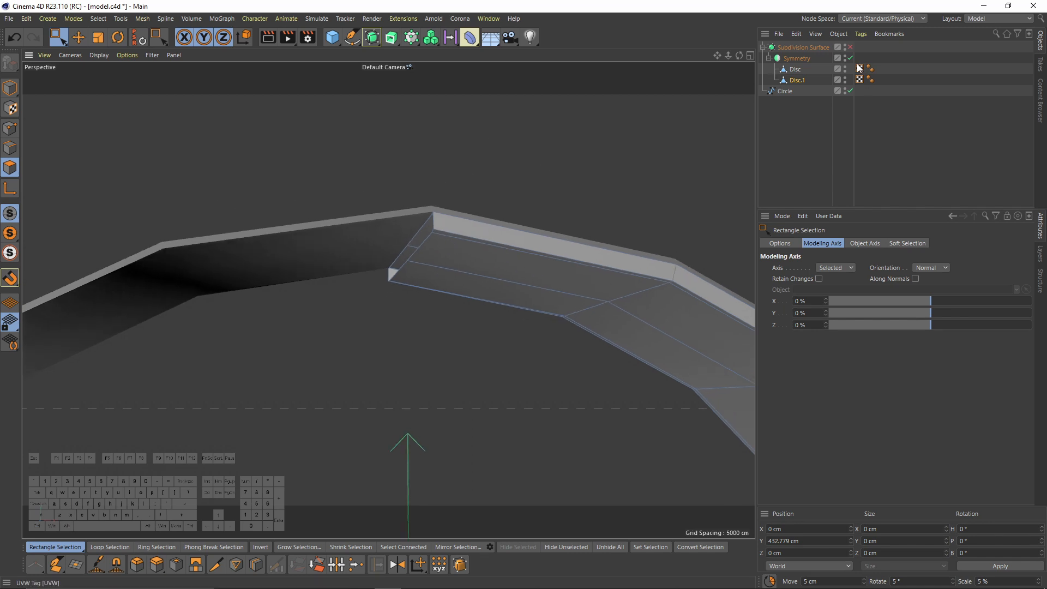
{"action": "middle_click_drag", "start_coordinate": [541, 250], "coordinate": [473, 152], "text": "alt"}
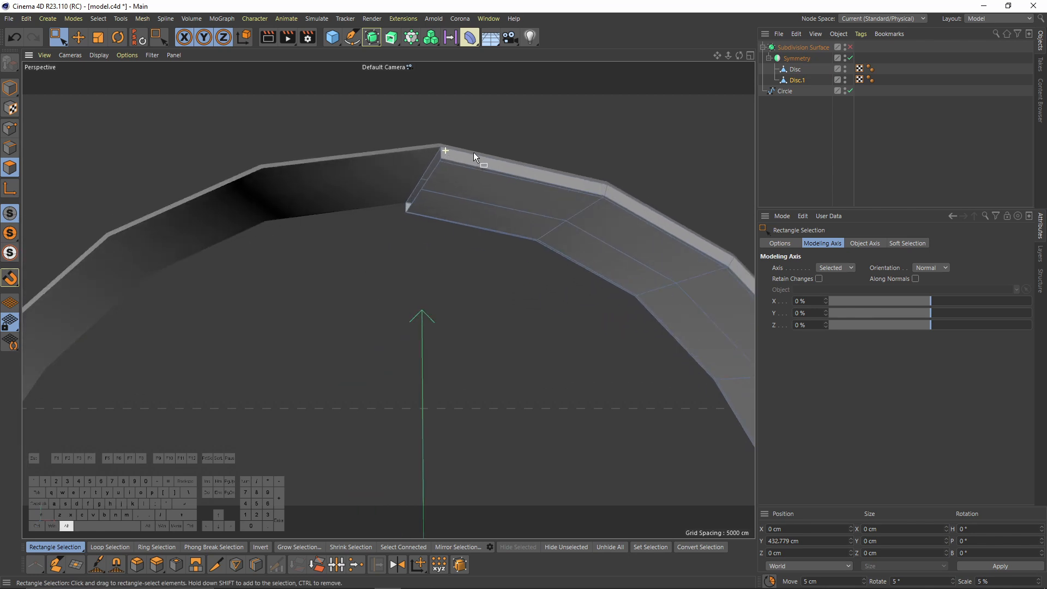
{"action": "left_click", "coordinate": [850, 58]}
{"action": "left_click", "coordinate": [851, 58]}
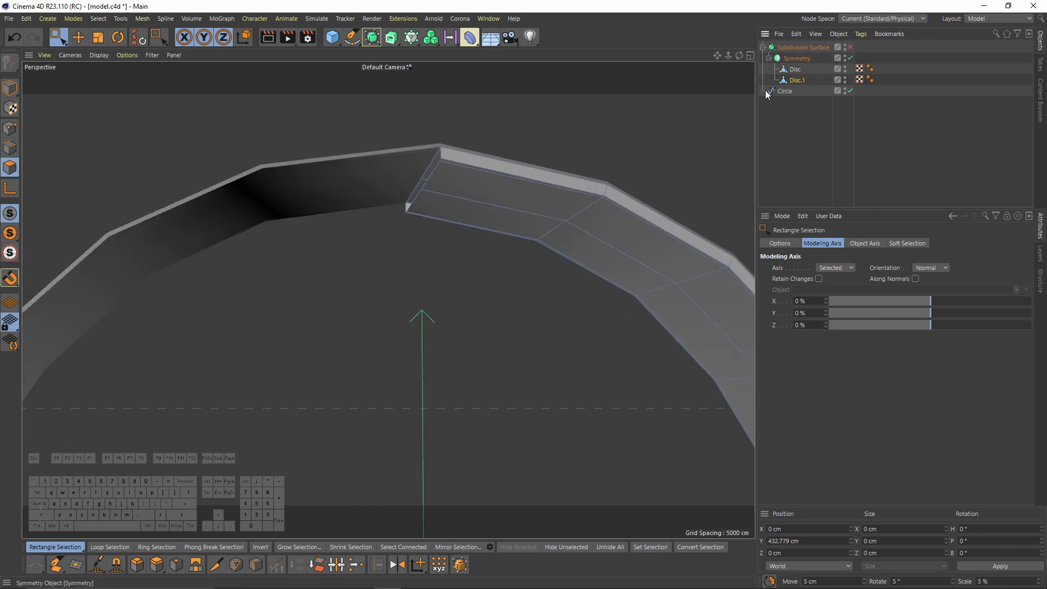
{"action": "left_click", "coordinate": [795, 70]}
{"action": "left_click", "coordinate": [797, 81], "text": "shift"}
{"action": "right_click", "coordinate": [798, 81]}
{"action": "key", "text": "Escape"}
{"action": "key", "text": "alt+g"}
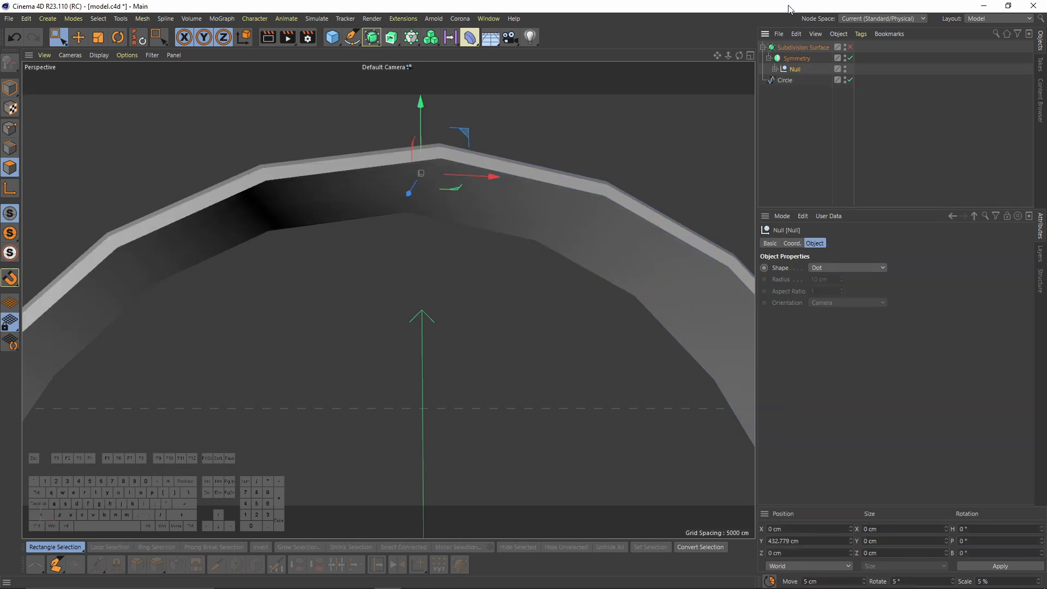
{"action": "left_click", "coordinate": [849, 58]}
{"action": "left_click", "coordinate": [849, 58]}
In the front view, move the inner band's lower points at the centre line to the reference's inner outline, Y about 368.6 cm, with World axis orientation
{"action": "left_click", "coordinate": [775, 69]}
{"action": "left_click", "coordinate": [803, 91]}
{"action": "key", "text": "h"}
{"action": "scroll", "coordinate": [537, 251], "scroll_direction": "up", "scroll_amount": 5}
{"action": "key", "text": "e"}
{"action": "key", "text": "F4"}
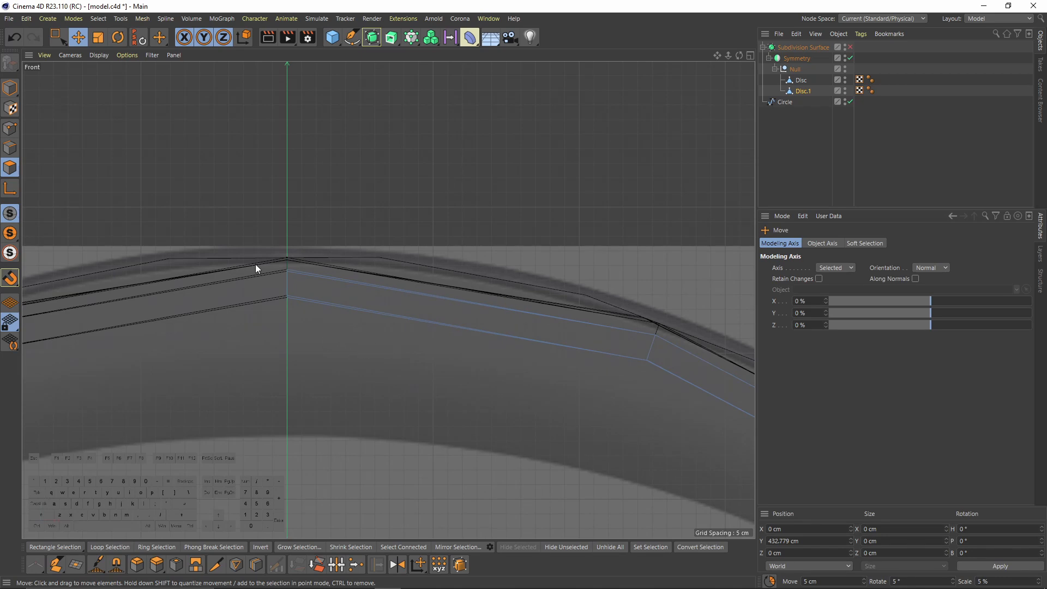
{"action": "left_click", "coordinate": [10, 129]}
{"action": "key", "text": "0"}
{"action": "scroll", "coordinate": [318, 290], "scroll_direction": "up", "scroll_amount": 2}
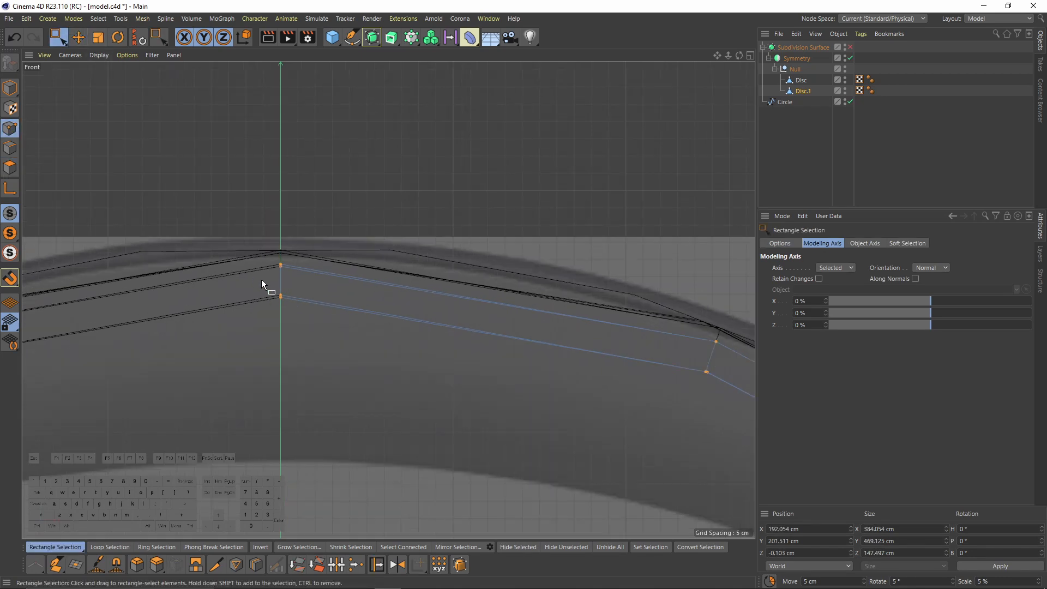
{"action": "left_click_drag", "start_coordinate": [261, 279], "coordinate": [304, 331]}
{"action": "right_click_drag", "start_coordinate": [305, 339], "coordinate": [277, 345], "text": "alt"}
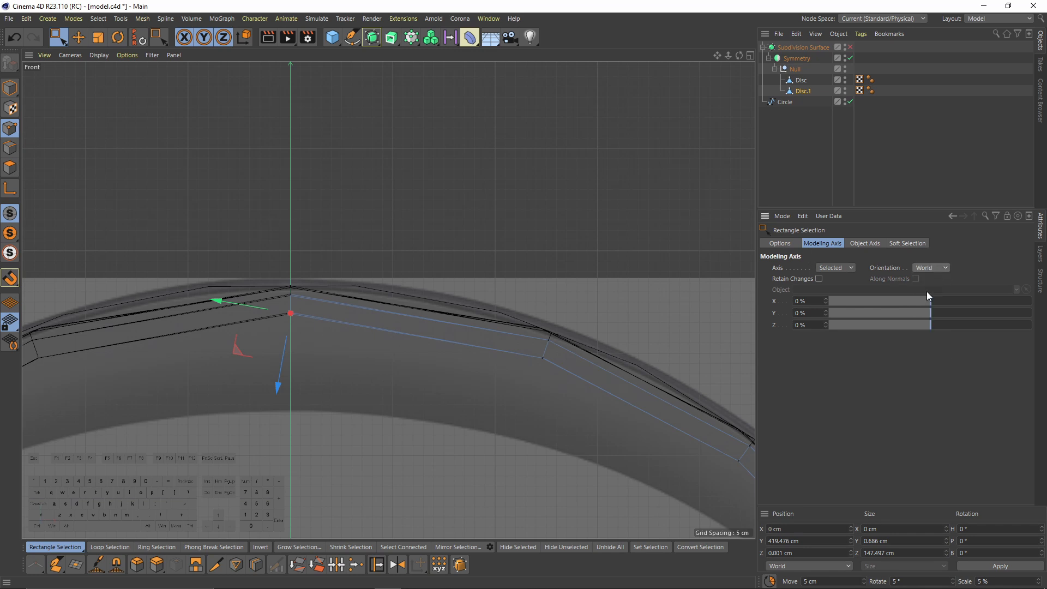
{"action": "left_click_drag", "start_coordinate": [290, 247], "coordinate": [297, 353]}
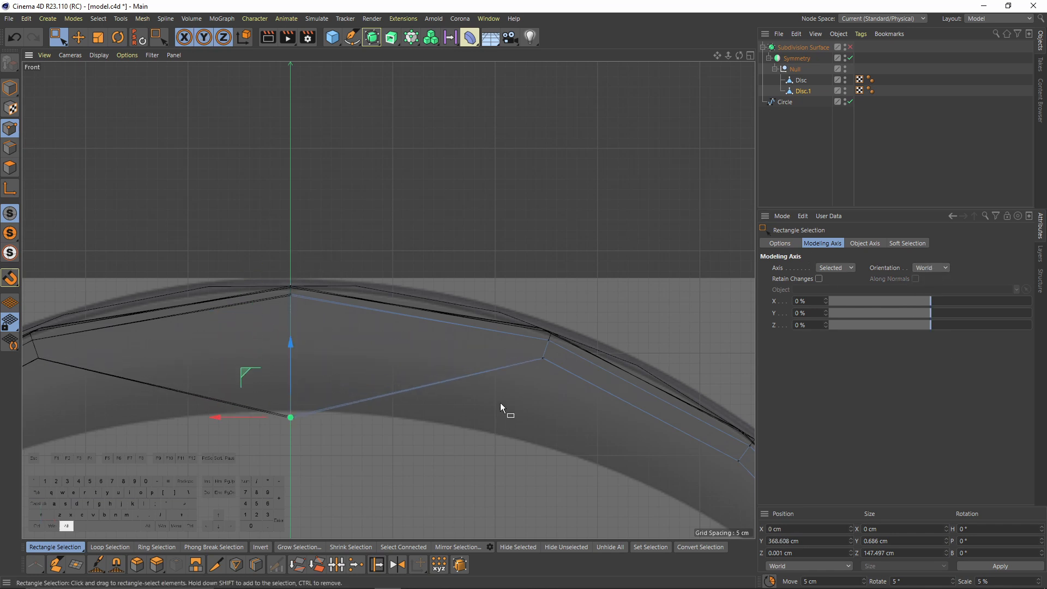
Move the following lower point groups along the inner band's arc inward to match the headband's inner outline in the reference
{"action": "middle_click_drag", "start_coordinate": [501, 407], "coordinate": [376, 282], "text": "alt"}
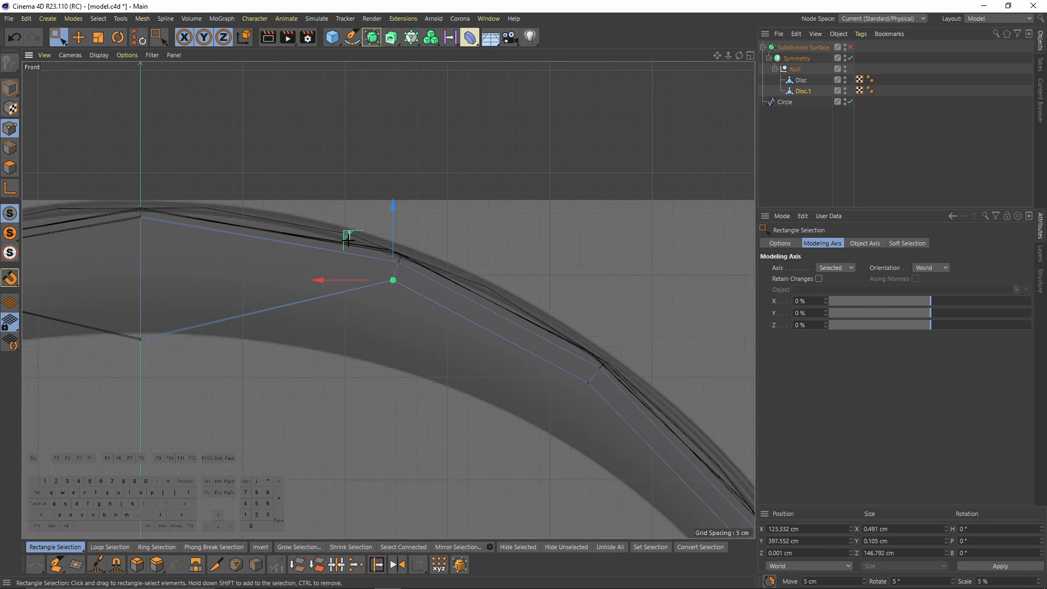
{"action": "left_click_drag", "start_coordinate": [347, 236], "coordinate": [340, 324]}
{"action": "middle_click_drag", "start_coordinate": [578, 382], "coordinate": [469, 297], "text": "alt"}
{"action": "left_click_drag", "start_coordinate": [463, 283], "coordinate": [494, 313]}
{"action": "left_click_drag", "start_coordinate": [432, 255], "coordinate": [410, 315]}
{"action": "middle_click_drag", "start_coordinate": [617, 452], "coordinate": [513, 308], "text": "alt"}
{"action": "left_click_drag", "start_coordinate": [515, 300], "coordinate": [546, 328]}
{"action": "left_click_drag", "start_coordinate": [484, 267], "coordinate": [465, 299]}
{"action": "middle_click_drag", "start_coordinate": [467, 303], "coordinate": [483, 201], "text": "alt"}
{"action": "left_click_drag", "start_coordinate": [475, 317], "coordinate": [480, 325]}
{"action": "key", "text": "F1"}
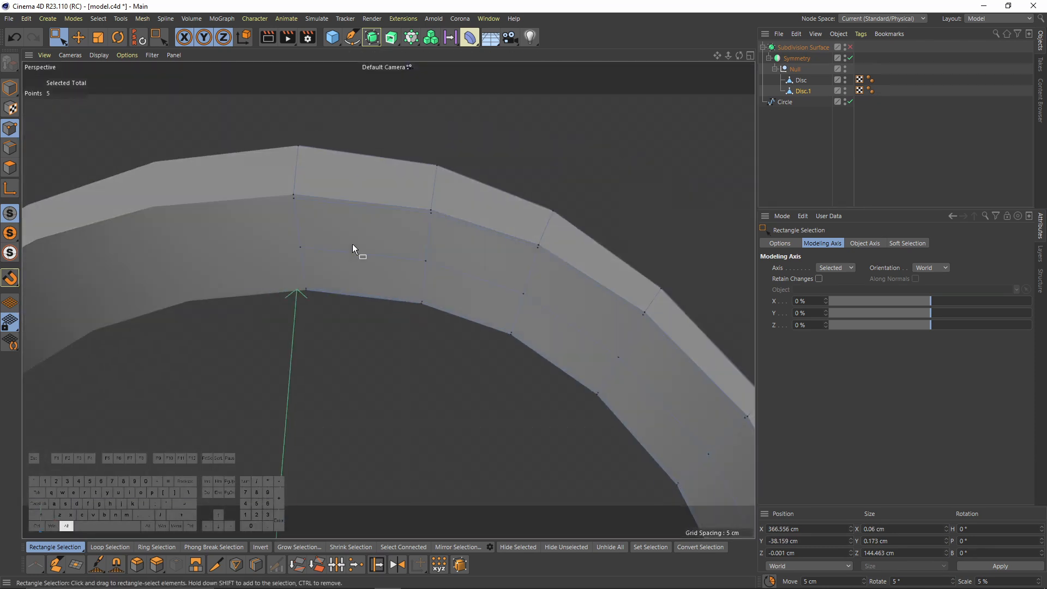
Compare the thickened headband with subdivision smoothing on and off, and check it against the reference in the front view
{"action": "left_click", "coordinate": [851, 48]}
{"action": "scroll", "coordinate": [468, 172], "scroll_direction": "down", "scroll_amount": 5}
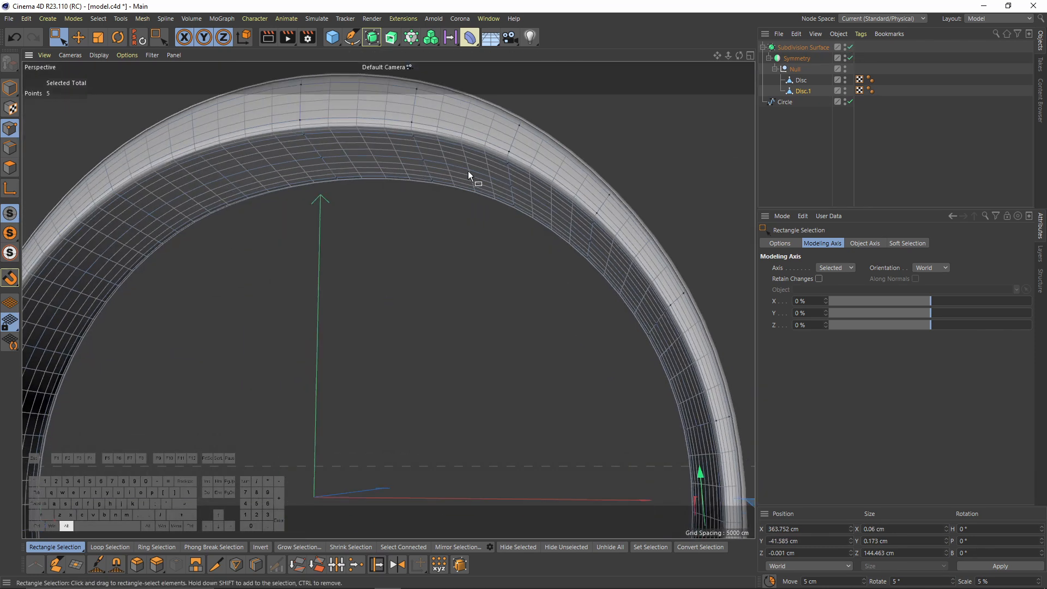
{"action": "left_click_drag", "start_coordinate": [468, 172], "coordinate": [433, 138], "text": "alt"}
{"action": "scroll", "coordinate": [365, 248], "scroll_direction": "up", "scroll_amount": 8}
{"action": "key", "text": "q"}
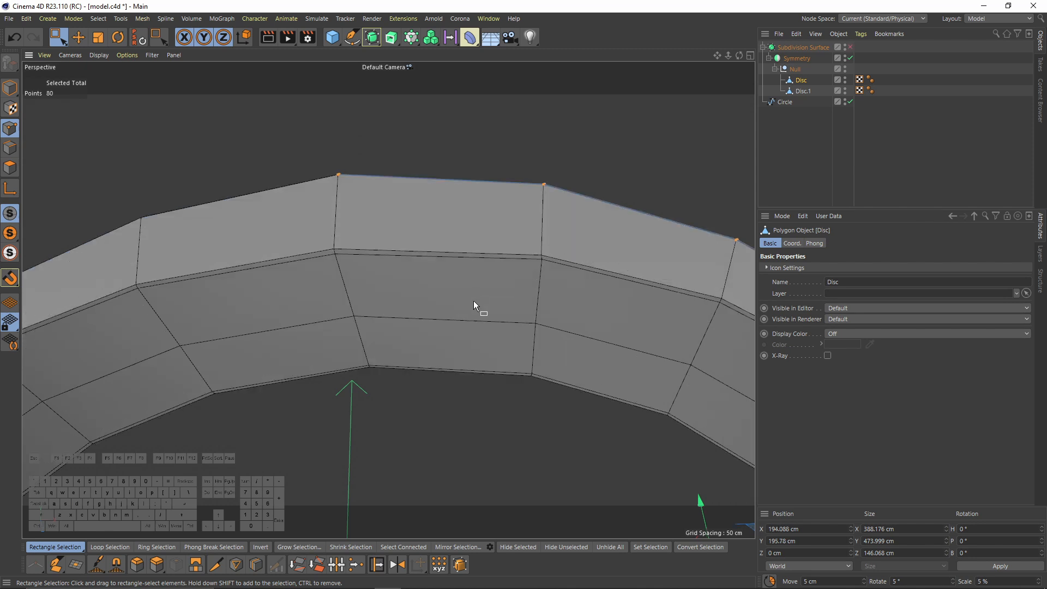
{"action": "key", "text": "F5"}
{"action": "key", "text": "F4"}
{"action": "scroll", "coordinate": [322, 229], "scroll_direction": "up", "scroll_amount": 5}
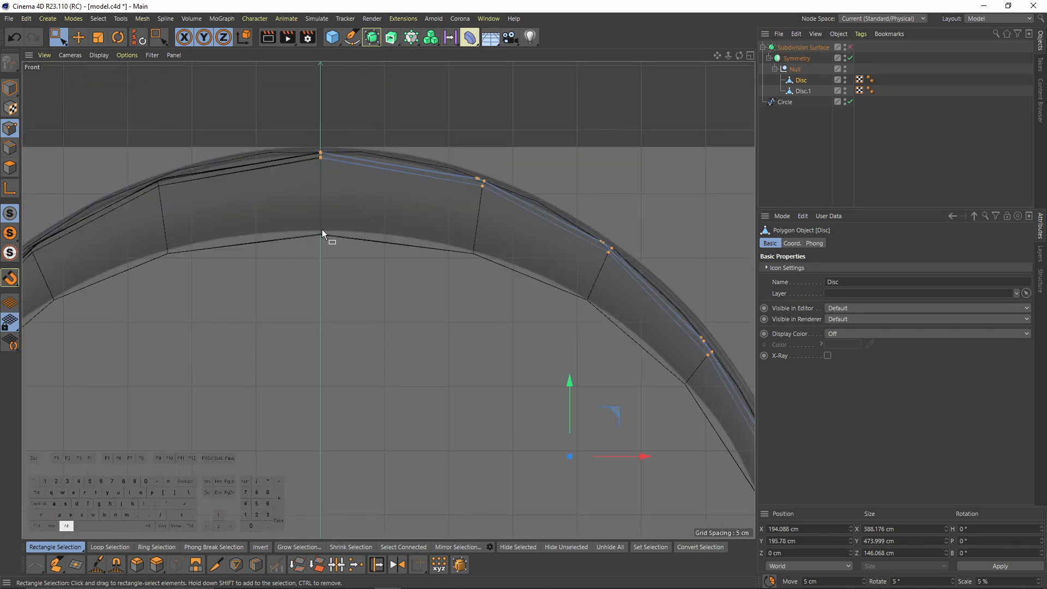
{"action": "key", "text": "F5"}
{"action": "key", "text": "F1"}
{"action": "key", "text": "q"}
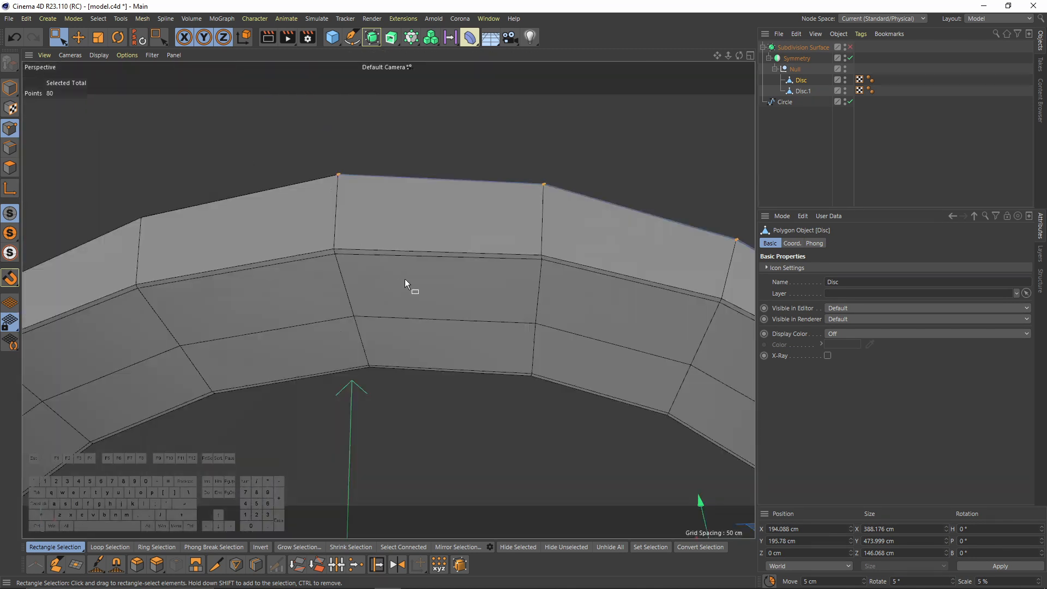
{"action": "scroll", "coordinate": [405, 280], "scroll_direction": "up", "scroll_amount": 3}
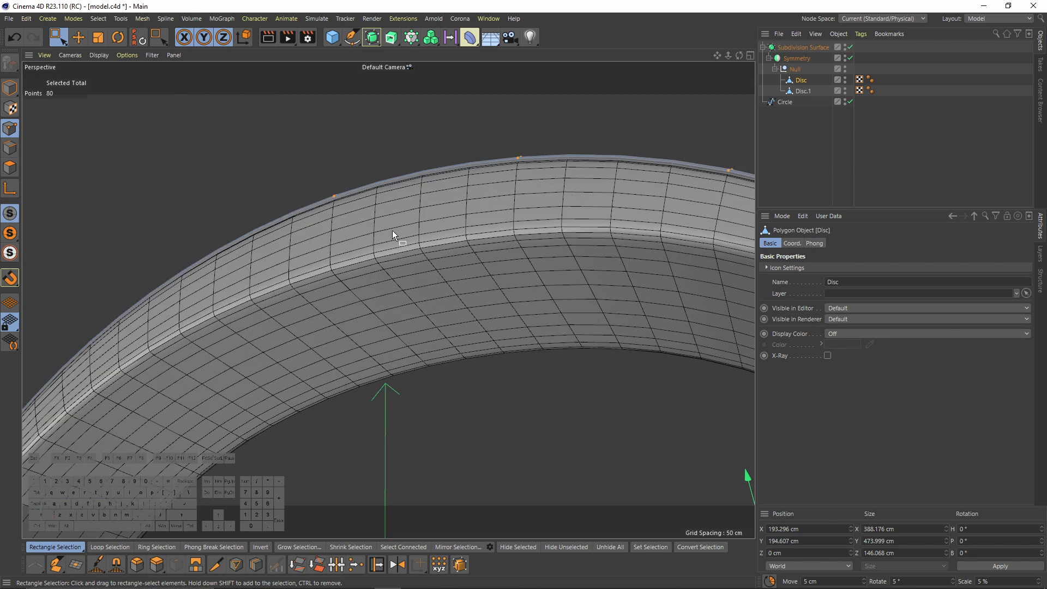
{"action": "key", "text": "q"}
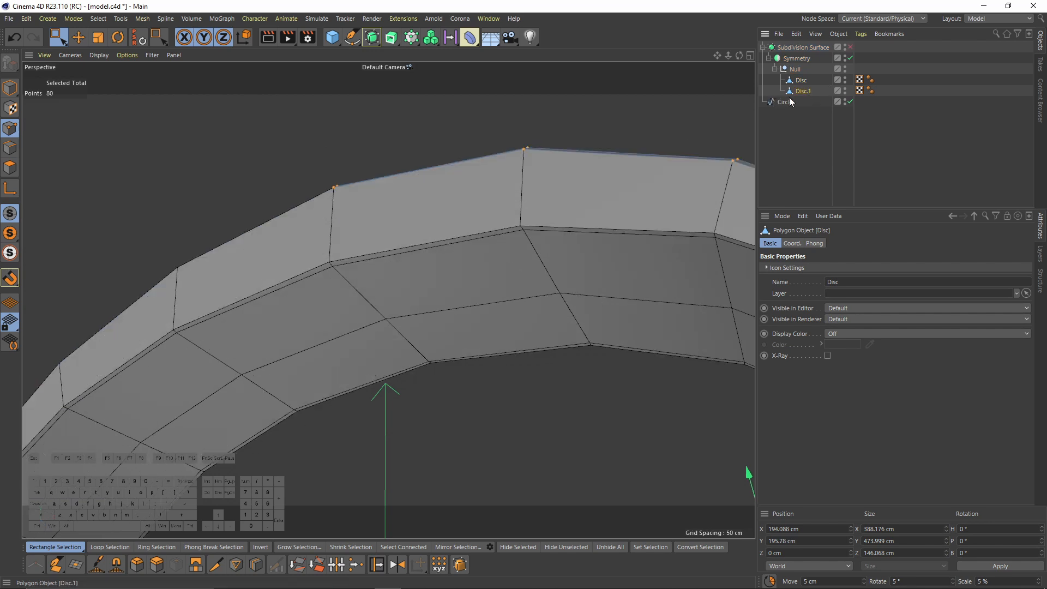
Select the inner supporting edges along both sides of the inner band's upper arc and scale them
{"action": "left_click_drag", "start_coordinate": [447, 207], "coordinate": [340, 233], "text": "alt"}
{"action": "left_click", "coordinate": [11, 153]}
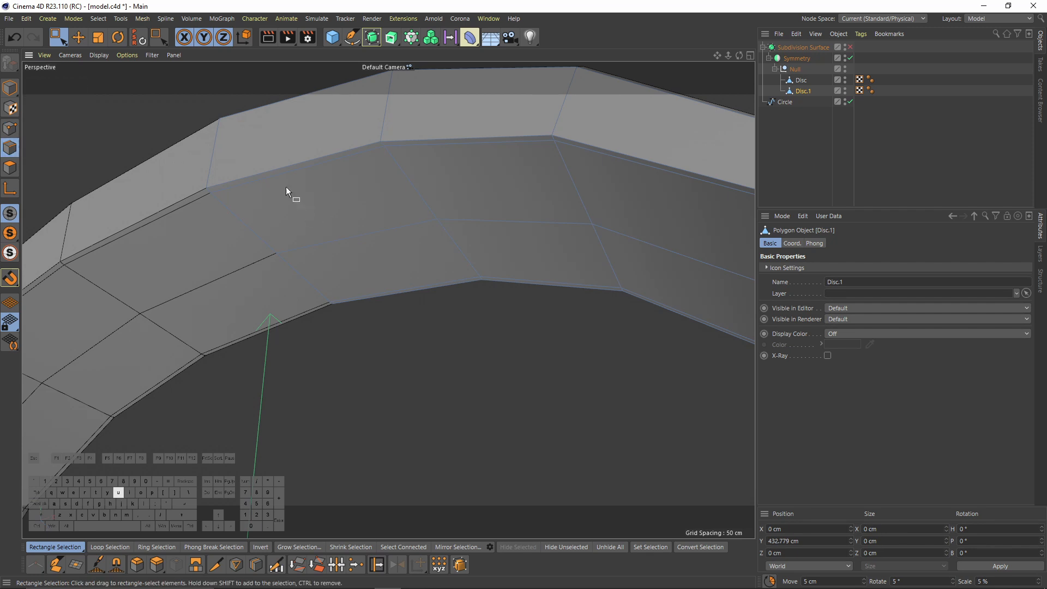
{"action": "key", "text": "e"}
{"action": "left_click", "coordinate": [265, 181]}
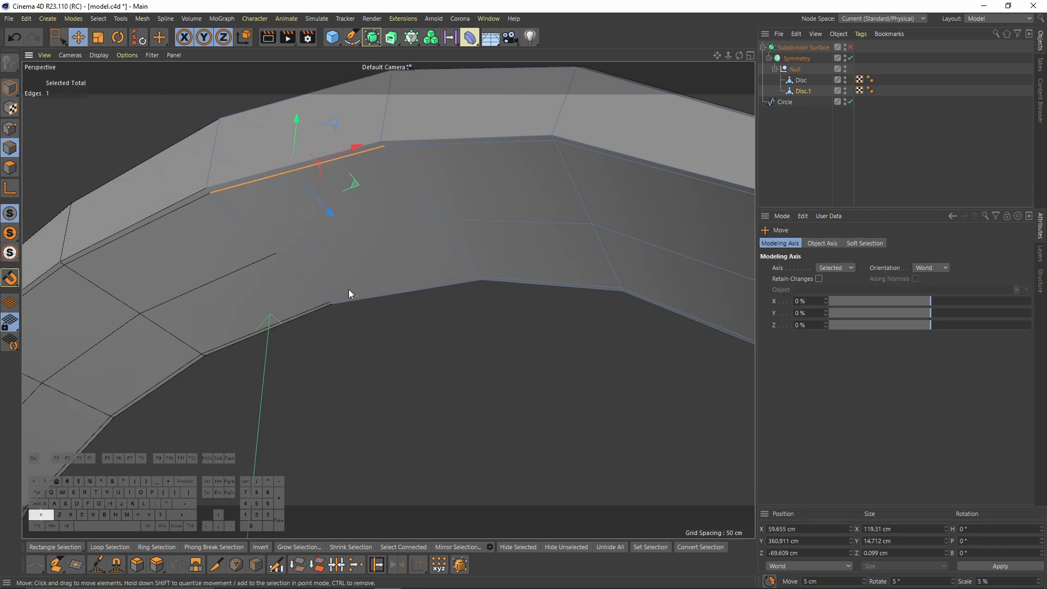
{"action": "left_click_drag", "start_coordinate": [641, 268], "coordinate": [503, 158], "text": "alt"}
{"action": "left_click", "coordinate": [599, 242], "text": "shift"}
{"action": "left_click_drag", "start_coordinate": [568, 334], "coordinate": [586, 294], "text": "alt"}
{"action": "left_click", "coordinate": [587, 391], "text": "shift"}
{"action": "left_click_drag", "start_coordinate": [587, 391], "coordinate": [633, 355], "text": "alt"}
{"action": "key", "text": "t"}
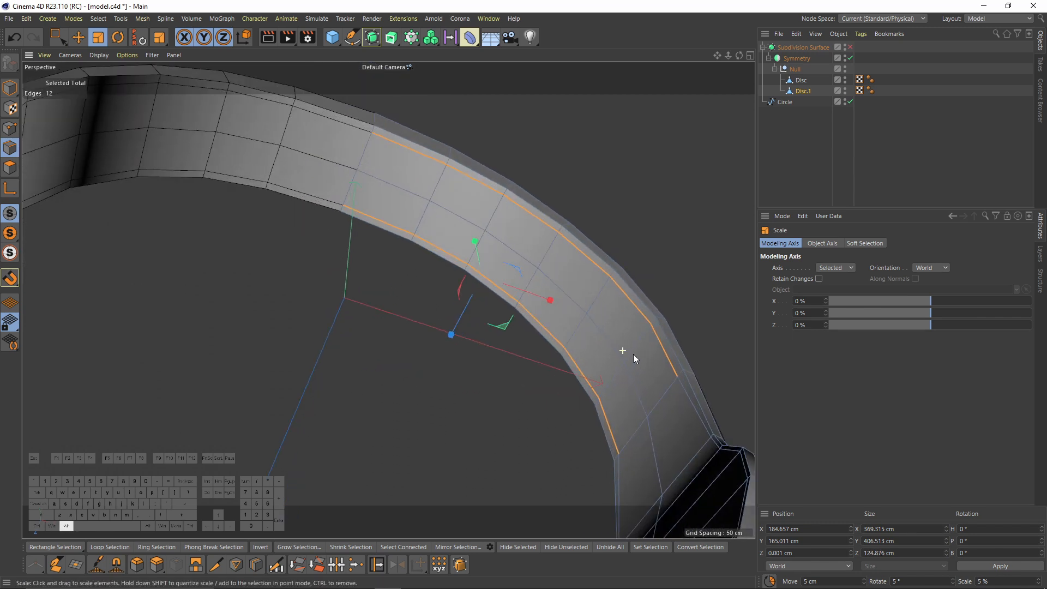
{"action": "left_click", "coordinate": [659, 352], "text": "shift"}
{"action": "left_click", "coordinate": [611, 420], "text": "shift"}
{"action": "left_click_drag", "start_coordinate": [460, 322], "coordinate": [453, 277]}
Select the two outer edges of the inner band nearest the crown's centre and raise them to Y about 377.2 cm
{"action": "key", "text": "e"}
{"action": "left_click", "coordinate": [466, 241]}
{"action": "left_click", "coordinate": [454, 301], "text": "shift"}
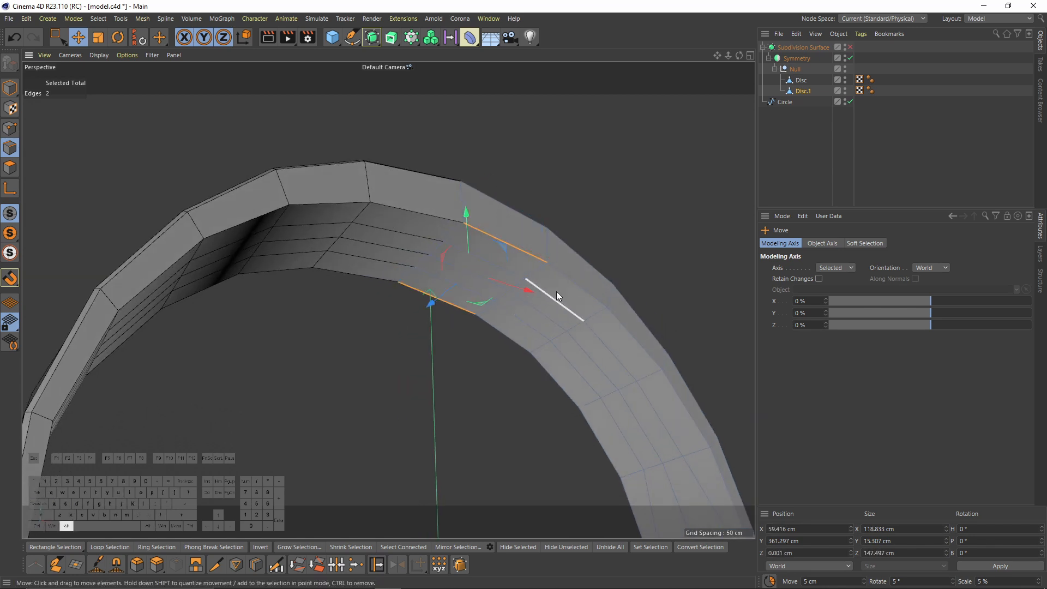
{"action": "left_click", "coordinate": [521, 339], "text": "shift"}
{"action": "left_click_drag", "start_coordinate": [514, 248], "coordinate": [477, 188], "text": "alt"}
{"action": "left_click", "coordinate": [554, 256], "text": "ctrl"}
{"action": "middle_click_drag", "start_coordinate": [536, 198], "coordinate": [521, 159], "text": "alt"}
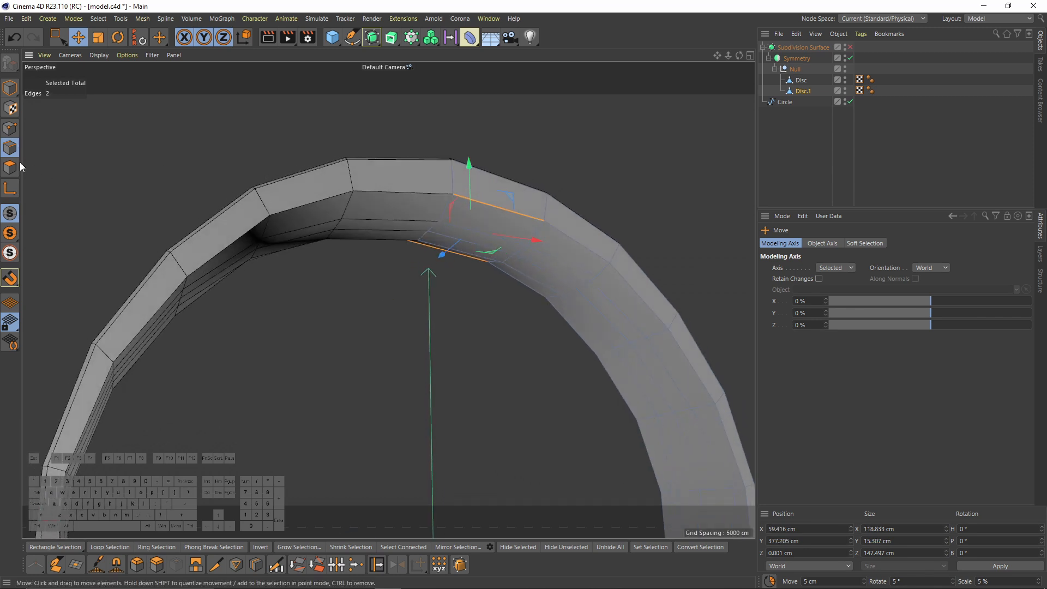
Preview the reshaped inner band with subdivision smoothing and undo the last two changes
{"action": "left_click", "coordinate": [12, 134]}
{"action": "left_click_drag", "start_coordinate": [450, 211], "coordinate": [732, 158], "text": "alt"}
{"action": "key", "text": "q"}
{"action": "left_click", "coordinate": [838, 139]}
{"action": "left_click_drag", "start_coordinate": [491, 219], "coordinate": [512, 129], "text": "alt"}
{"action": "key", "text": "ctrl+z"}
{"action": "key", "text": "ctrl+z"}
Select 24 edges along both sides of the outer headband object's upper arc and scale them
{"action": "left_click", "coordinate": [799, 83]}
{"action": "left_click_drag", "start_coordinate": [425, 230], "coordinate": [455, 336], "text": "alt"}
{"action": "left_click", "coordinate": [417, 185]}
{"action": "left_click", "coordinate": [455, 336], "text": "shift"}
{"action": "left_click", "coordinate": [430, 261], "text": "shift"}
{"action": "left_click_drag", "start_coordinate": [430, 260], "coordinate": [392, 333], "text": "alt"}
{"action": "left_click", "coordinate": [392, 332], "text": "shift"}
{"action": "left_click_drag", "start_coordinate": [326, 285], "coordinate": [426, 319], "text": "alt"}
{"action": "left_click", "coordinate": [361, 296], "text": "shift"}
{"action": "left_click", "coordinate": [336, 268], "text": "shift"}
{"action": "left_click_drag", "start_coordinate": [456, 98], "coordinate": [430, 286], "text": "alt"}
{"action": "left_click", "coordinate": [366, 122], "text": "shift"}
{"action": "left_click", "coordinate": [398, 129], "text": "shift"}
{"action": "left_click", "coordinate": [404, 239], "text": "shift"}
{"action": "key", "text": "t"}
{"action": "left_click_drag", "start_coordinate": [431, 326], "coordinate": [430, 361]}
{"action": "left_click_drag", "start_coordinate": [562, 386], "coordinate": [592, 379], "text": "alt"}
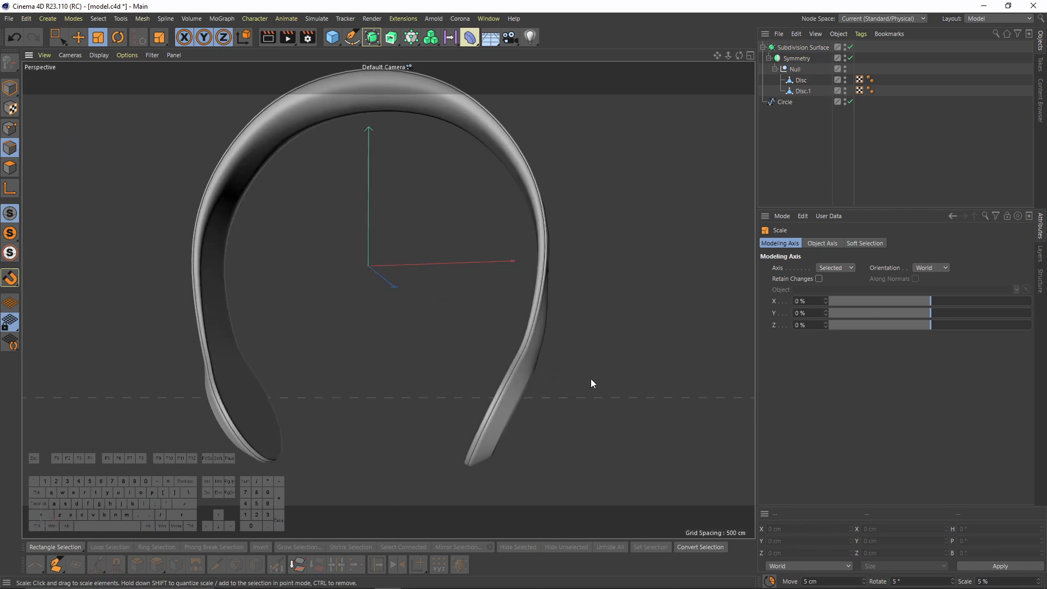
Turn off subdivision smoothing and split the eight central polygons of the outer headband's earcup end into a separate object
{"action": "left_click", "coordinate": [801, 81]}
{"action": "left_click_drag", "start_coordinate": [515, 376], "coordinate": [442, 348], "text": "alt"}
{"action": "right_click_drag", "start_coordinate": [442, 348], "coordinate": [510, 395], "text": "alt"}
{"action": "key", "text": "q"}
{"action": "left_click_drag", "start_coordinate": [512, 399], "coordinate": [445, 329], "text": "alt"}
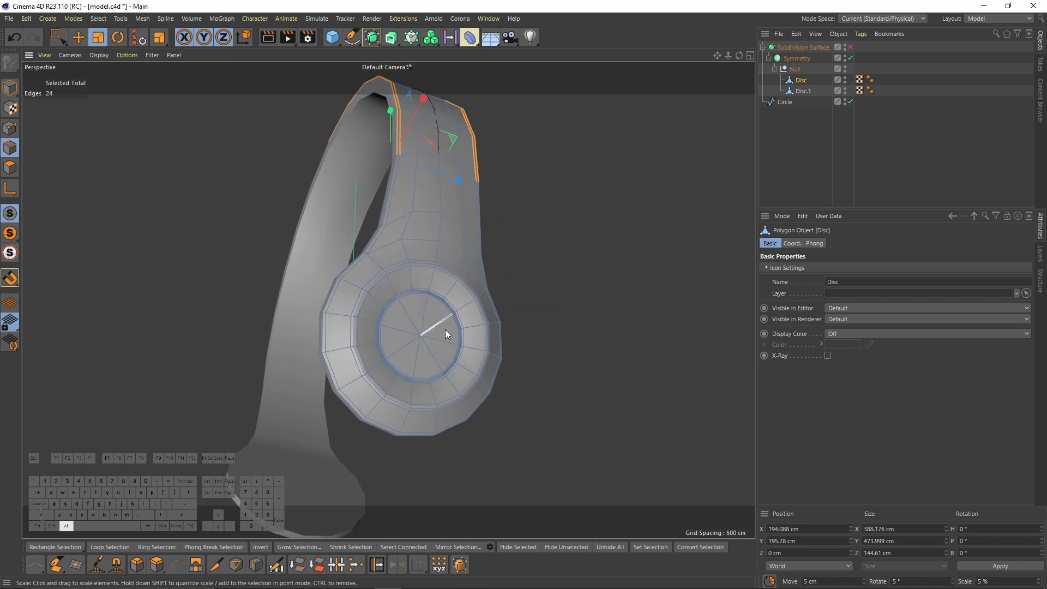
{"action": "scroll", "coordinate": [445, 330], "scroll_direction": "up", "scroll_amount": 5}
{"action": "left_click_drag", "start_coordinate": [58, 39], "coordinate": [118, 47]}
{"action": "mouse_move", "coordinate": [405, 391]}
{"action": "left_mouse_down"}
{"action": "mouse_move", "coordinate": [404, 331]}
{"action": "mouse_move", "coordinate": [389, 332]}
{"action": "mouse_move", "coordinate": [418, 290]}
{"action": "mouse_move", "coordinate": [407, 300]}
{"action": "mouse_move", "coordinate": [476, 305]}
{"action": "mouse_move", "coordinate": [449, 262]}
{"action": "left_mouse_up"}
{"action": "right_click", "coordinate": [588, 323]}
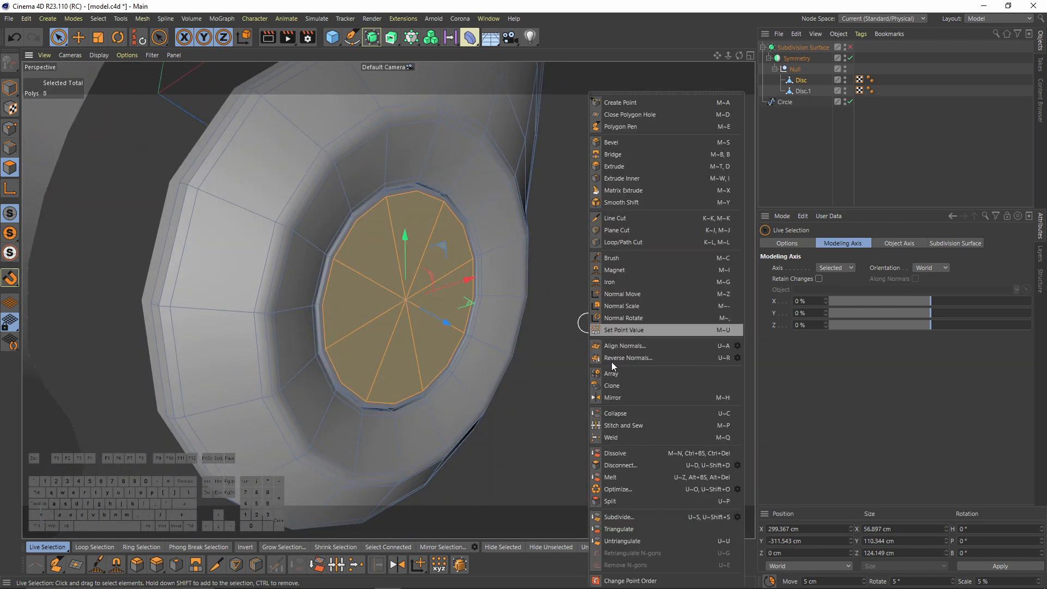
{"action": "left_click", "coordinate": [629, 502]}
{"action": "left_click", "coordinate": [805, 103]}
{"action": "scroll", "coordinate": [458, 249], "scroll_direction": "down", "scroll_amount": 3}
{"action": "left_click_drag", "start_coordinate": [450, 252], "coordinate": [478, 255], "text": "alt"}
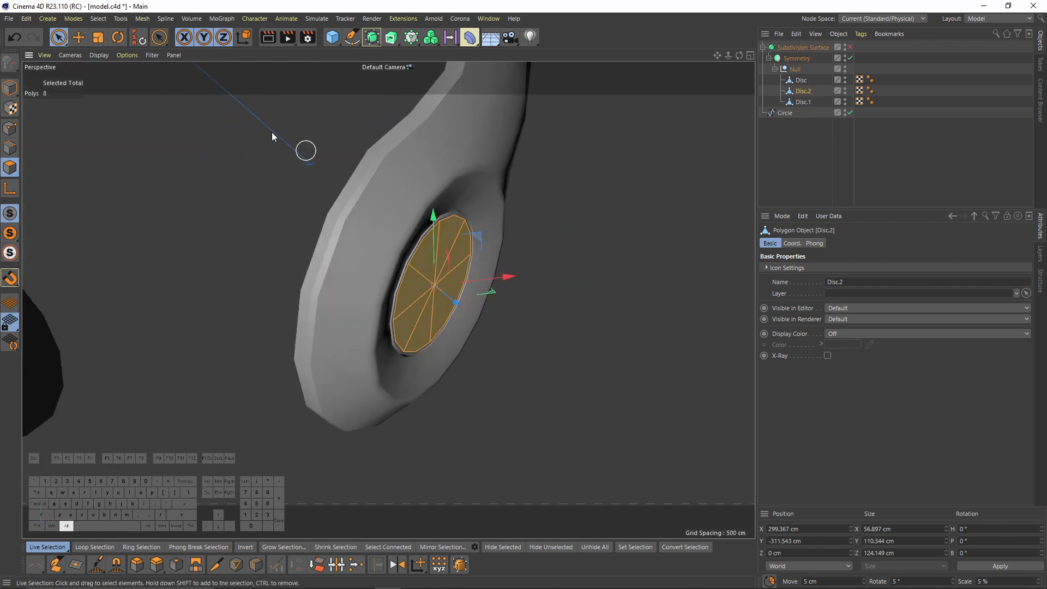
Move the split disc along its normal to X about 271.1 cm and scale it to about 142.6 × 276.6 × 311.2 cm
{"action": "left_click", "coordinate": [79, 40]}
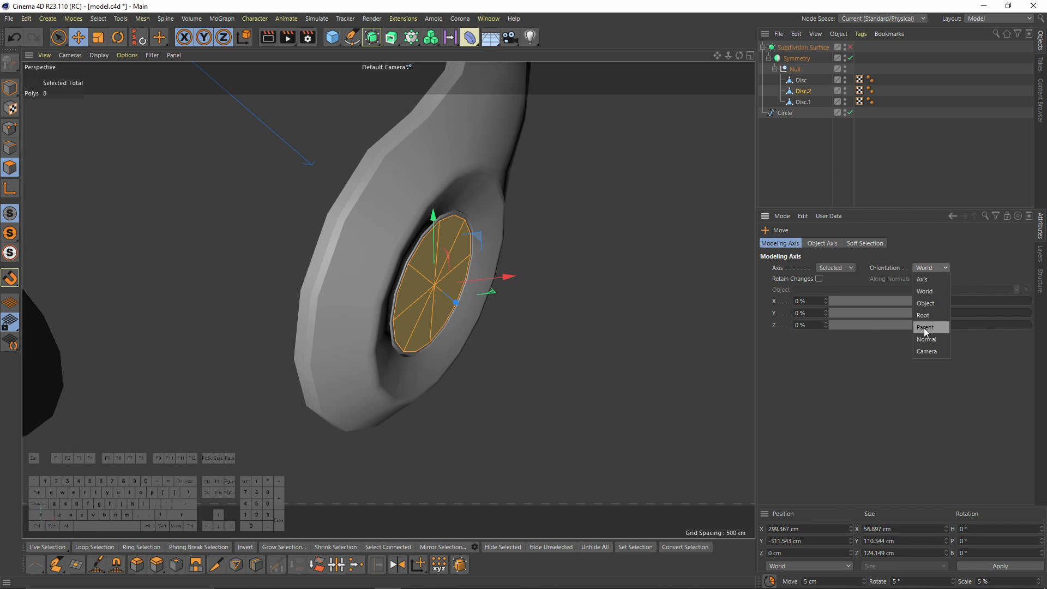
{"action": "left_click_drag", "start_coordinate": [623, 304], "coordinate": [474, 364], "text": "alt"}
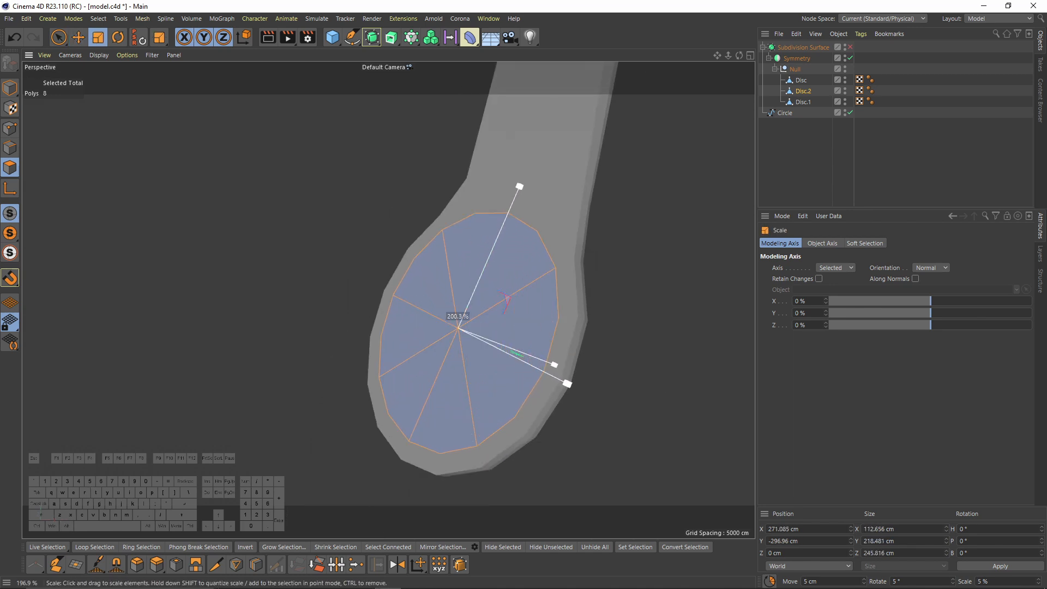
{"action": "key", "text": "F4"}
{"action": "left_click_drag", "start_coordinate": [559, 446], "coordinate": [534, 458]}
{"action": "key", "text": "F1"}
{"action": "left_click_drag", "start_coordinate": [391, 338], "coordinate": [447, 390], "text": "alt"}
{"action": "left_click_drag", "start_coordinate": [447, 415], "coordinate": [611, 336]}
Inset the disc's polygons by 53 cm with Extrude Inner and select all 24 of its polygons
{"action": "key", "text": "d"}
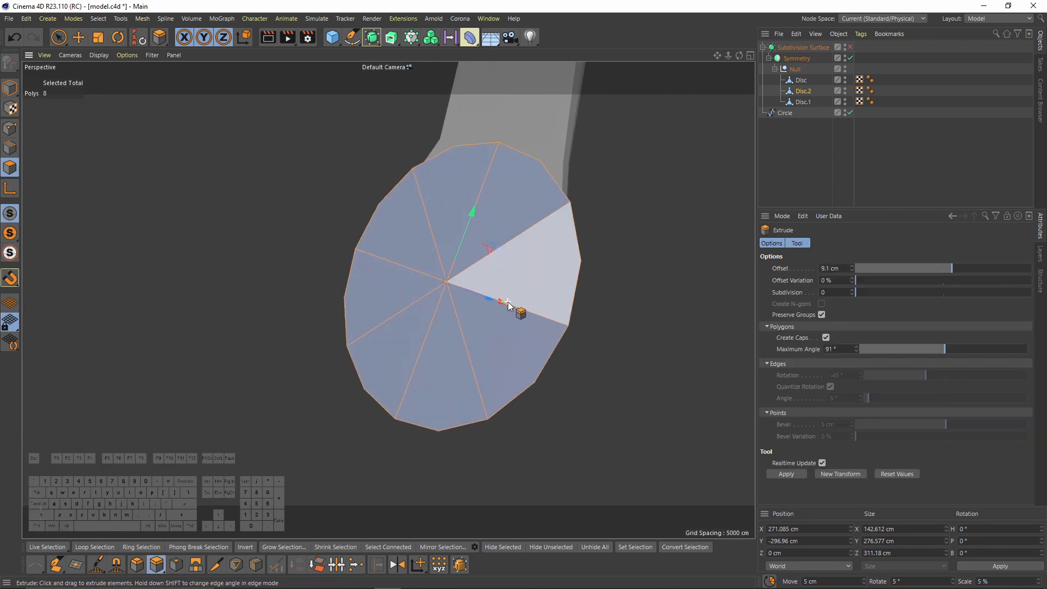
{"action": "key", "text": "i"}
{"action": "scroll", "coordinate": [563, 352], "scroll_direction": "up", "scroll_amount": 1}
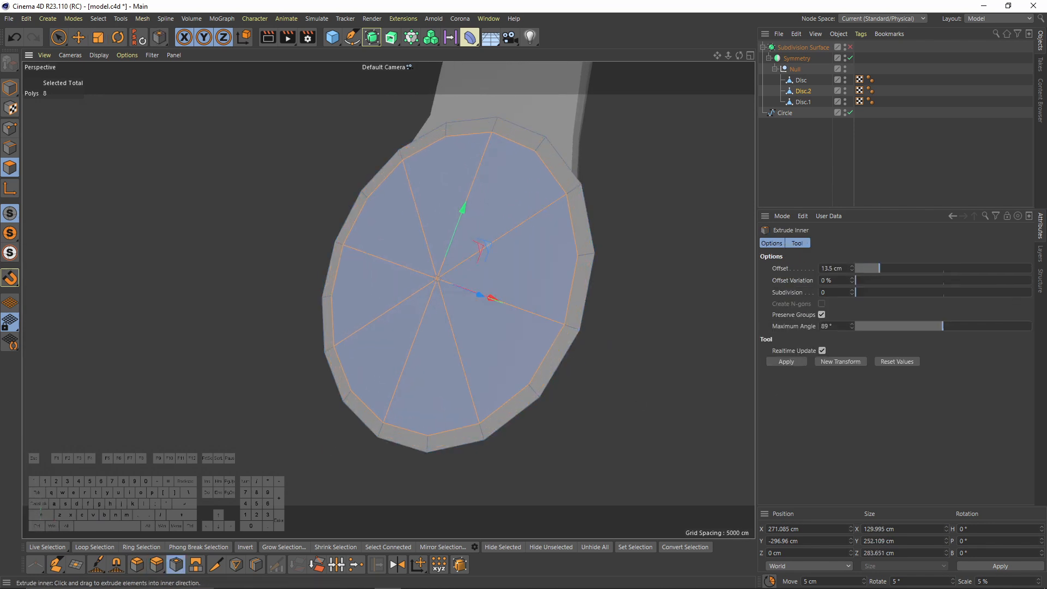
{"action": "left_click_drag", "start_coordinate": [594, 328], "coordinate": [548, 288], "text": "alt"}
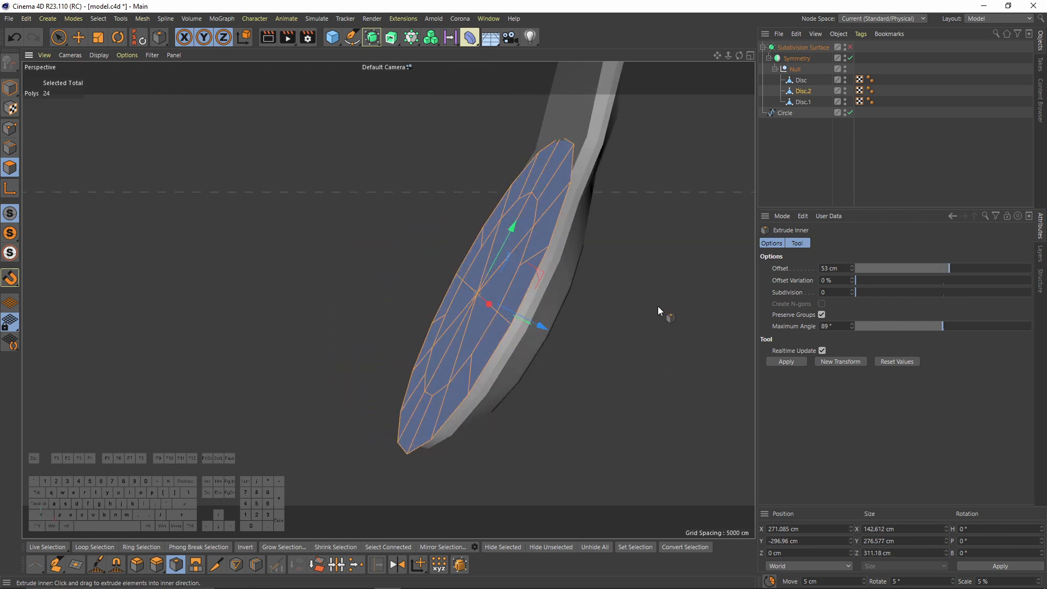
Extrude all the disc's polygons with caps by -76.1 cm into a thick earcup body
{"action": "key", "text": "m"}
{"action": "key", "text": "m"}
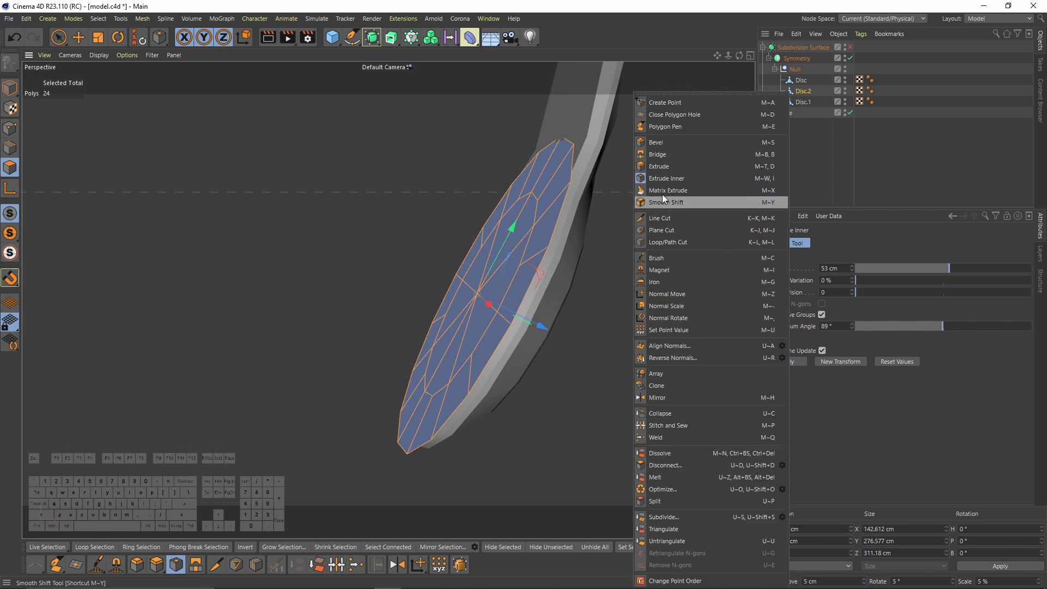
{"action": "left_click", "coordinate": [659, 167]}
{"action": "left_click_drag", "start_coordinate": [649, 349], "coordinate": [678, 387], "text": "alt"}
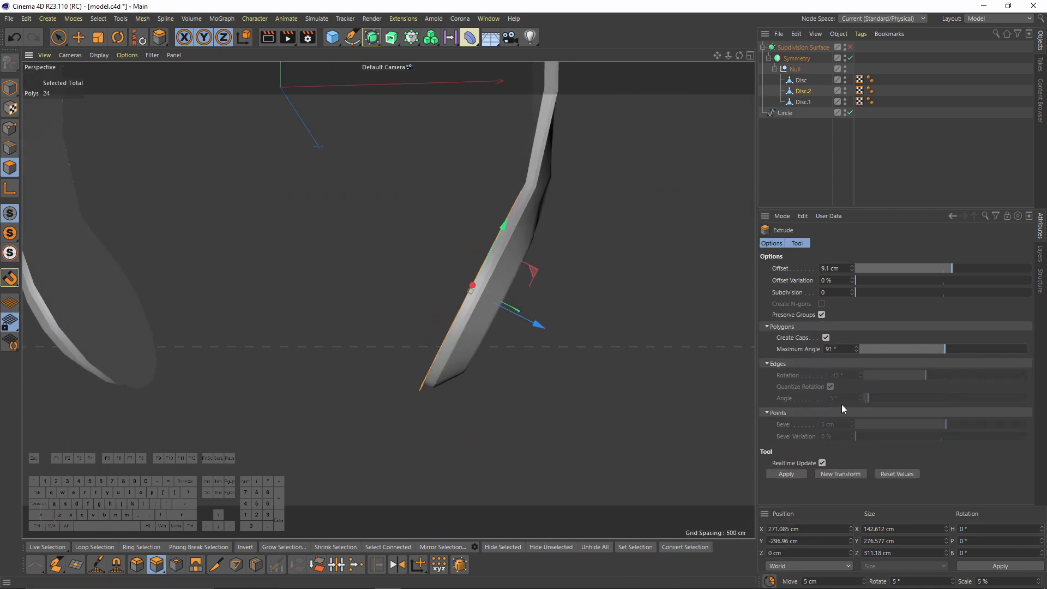
{"action": "left_click_drag", "start_coordinate": [630, 363], "coordinate": [584, 363]}
{"action": "middle_click_drag", "start_coordinate": [584, 362], "coordinate": [623, 485], "text": "alt"}
{"action": "middle_click", "coordinate": [558, 409]}
{"action": "middle_click", "coordinate": [311, 208]}
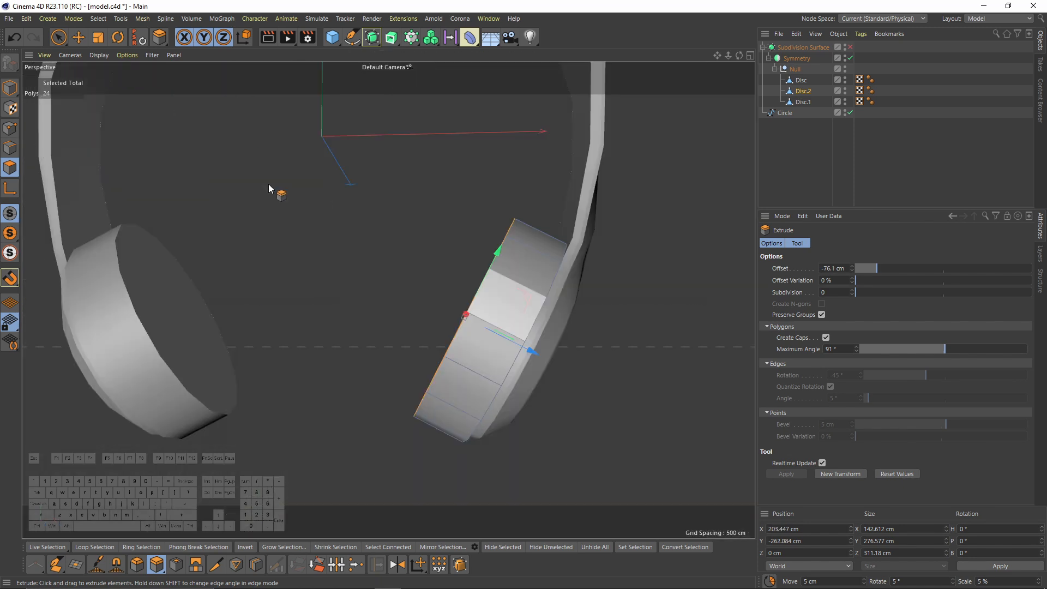
Scale the extruded inner face to about 171.6 × 332.7 × 374.3 cm and shift it along its normal to X about 200.5 cm
{"action": "key", "text": "t"}
{"action": "right_click_drag", "start_coordinate": [552, 363], "coordinate": [538, 437], "text": "alt"}
{"action": "left_click_drag", "start_coordinate": [539, 437], "coordinate": [611, 434]}
{"action": "left_click_drag", "start_coordinate": [557, 393], "coordinate": [478, 420], "text": "alt"}
{"action": "scroll", "coordinate": [544, 343], "scroll_direction": "down", "scroll_amount": 3}
{"action": "scroll", "coordinate": [543, 343], "scroll_direction": "up", "scroll_amount": 2}
{"action": "key", "text": "e"}
{"action": "left_click_drag", "start_coordinate": [544, 346], "coordinate": [540, 345]}
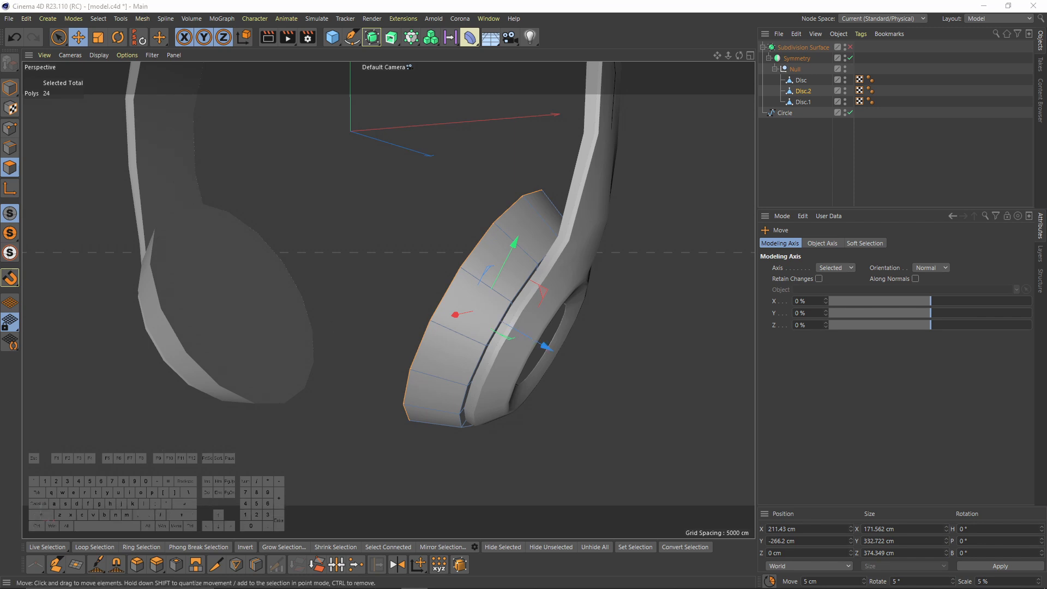
Add supporting loop cuts beside the rim on the earcup body's side wall and inner face, and preview the smoothed result
{"action": "left_click_drag", "start_coordinate": [518, 391], "coordinate": [505, 331], "text": "alt"}
{"action": "left_click_drag", "start_coordinate": [505, 330], "coordinate": [556, 193], "text": "alt"}
{"action": "right_click", "coordinate": [555, 192]}
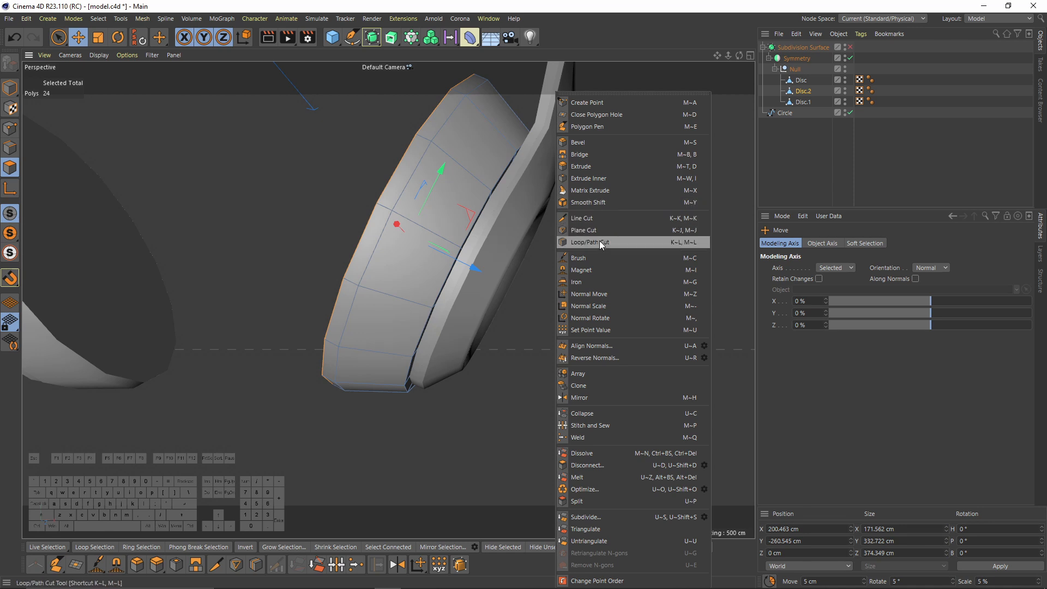
{"action": "left_click", "coordinate": [601, 243]}
{"action": "scroll", "coordinate": [384, 247], "scroll_direction": "up", "scroll_amount": 4}
{"action": "left_click_drag", "start_coordinate": [385, 247], "coordinate": [485, 263], "text": "alt"}
{"action": "left_click", "coordinate": [396, 240]}
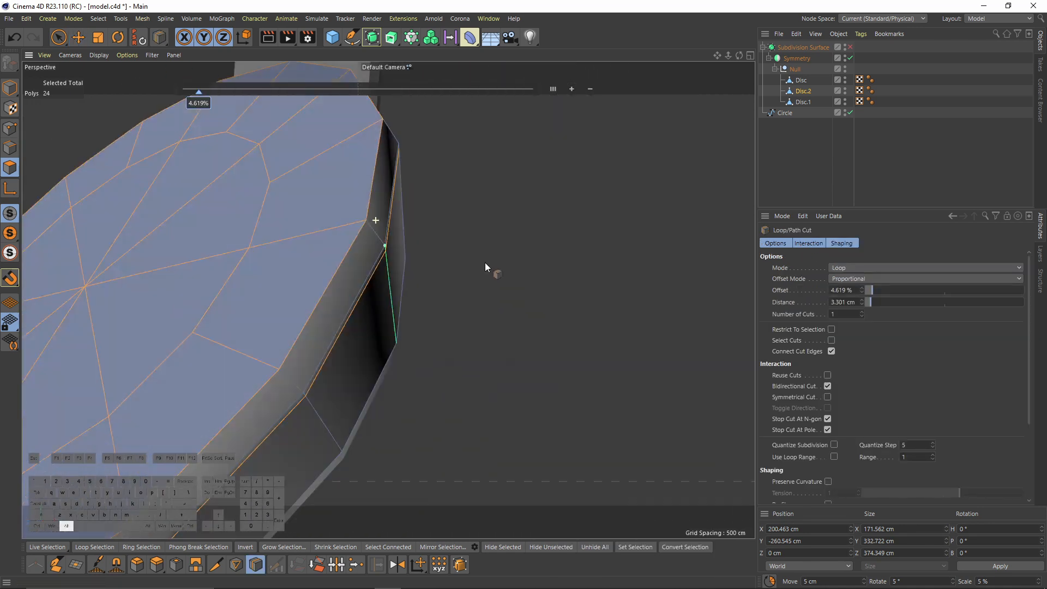
{"action": "left_click", "coordinate": [356, 222]}
{"action": "left_click_drag", "start_coordinate": [431, 234], "coordinate": [484, 264], "text": "alt"}
{"action": "left_click", "coordinate": [365, 279]}
{"action": "left_click", "coordinate": [382, 289]}
{"action": "key", "text": "q"}
{"action": "left_click", "coordinate": [816, 139]}
{"action": "left_click", "coordinate": [541, 300]}
{"action": "key", "text": "q"}
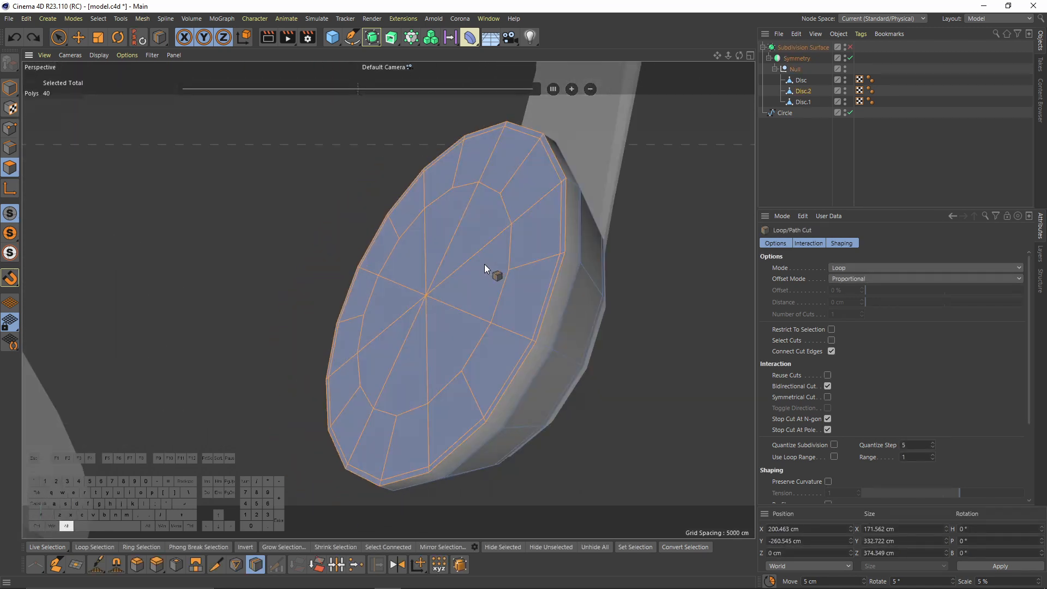
Loop-select the ring of 16 polygons on the earcup body's inner face and split it into a separate object
{"action": "left_click_drag", "start_coordinate": [476, 308], "coordinate": [203, 226], "text": "alt"}
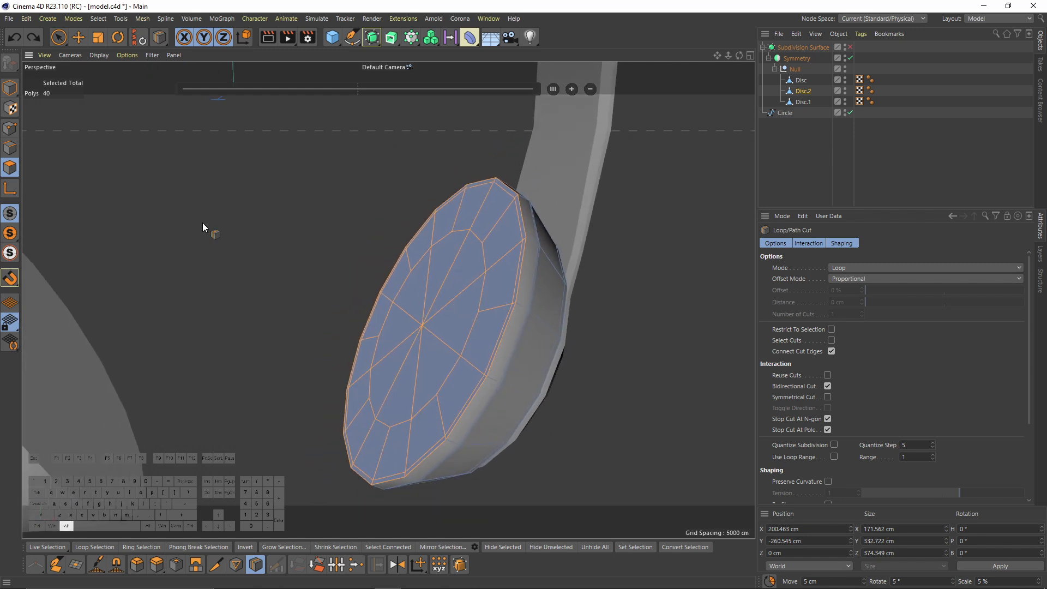
{"action": "left_click", "coordinate": [121, 18]}
{"action": "left_click", "coordinate": [116, 52]}
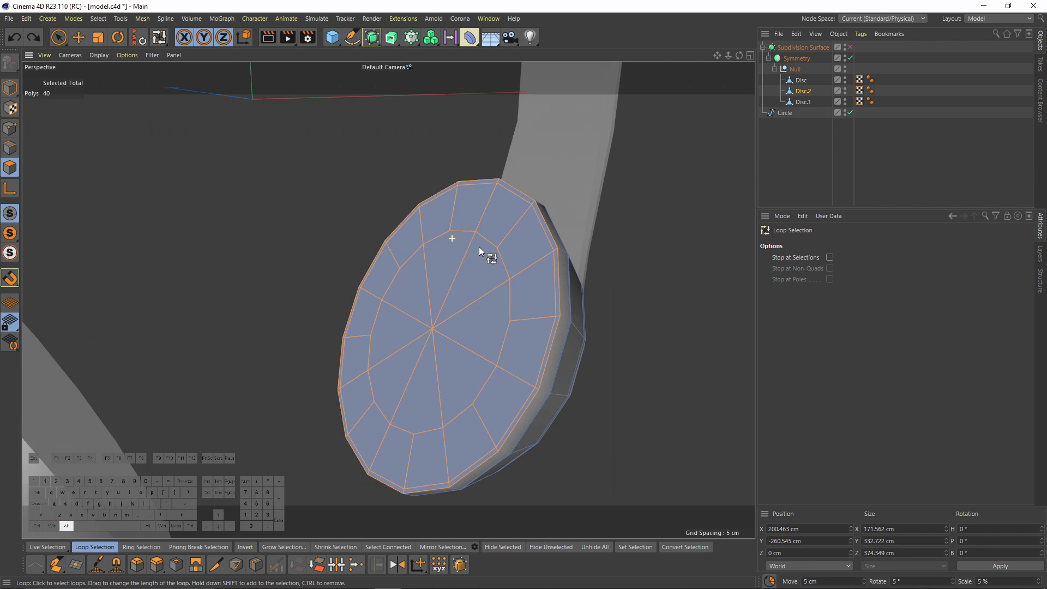
{"action": "left_click", "coordinate": [528, 271]}
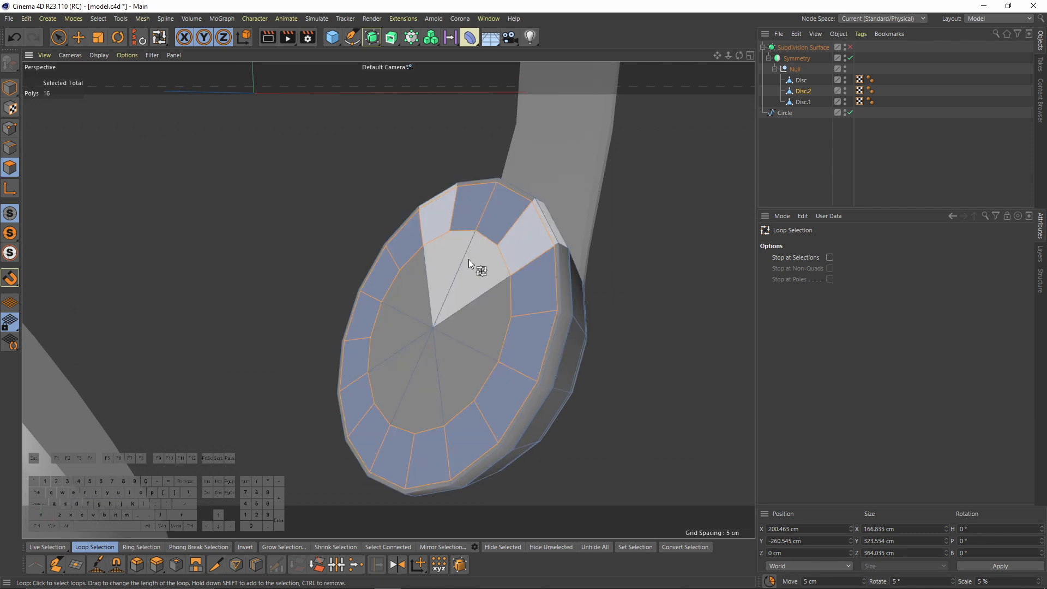
{"action": "left_click_drag", "start_coordinate": [599, 284], "coordinate": [500, 254], "text": "alt"}
{"action": "key", "text": "m"}
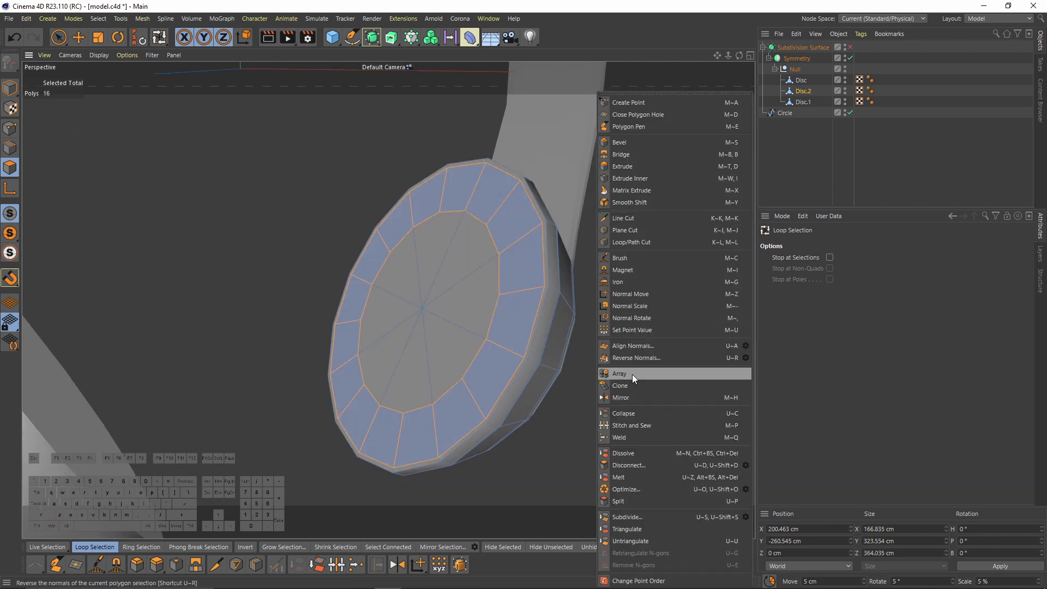
{"action": "left_click", "coordinate": [650, 501]}
Enlarge the split ring's outer edge loop and scale its inner edge loop to about 76.5 × 148.4 × 166.9 cm
{"action": "left_click_drag", "start_coordinate": [470, 178], "coordinate": [463, 276], "text": "alt"}
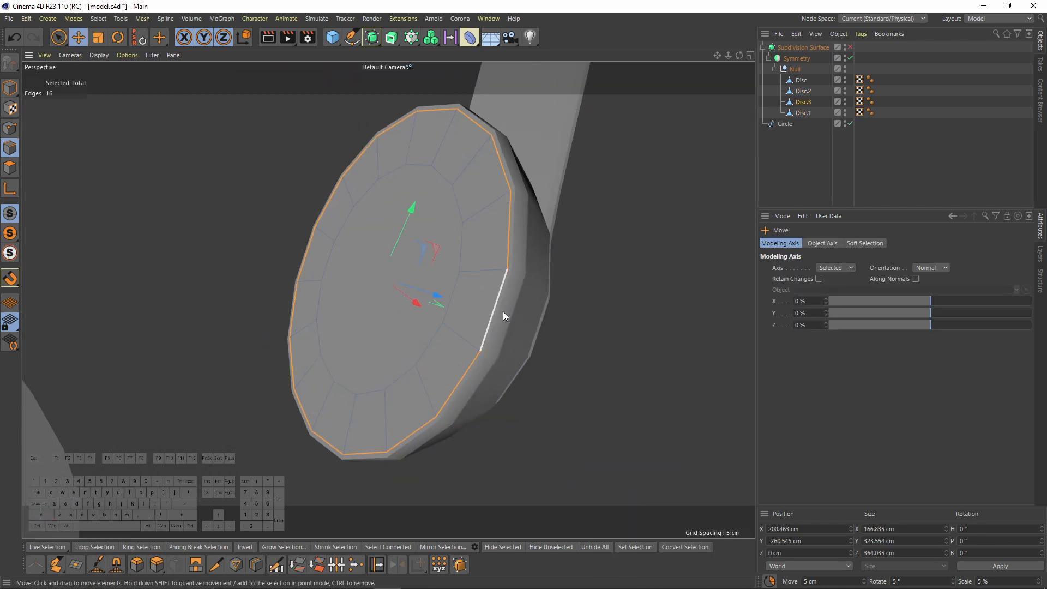
{"action": "left_click_drag", "start_coordinate": [516, 379], "coordinate": [537, 377]}
{"action": "left_click_drag", "start_coordinate": [556, 292], "coordinate": [313, 215], "text": "alt"}
{"action": "double_click", "coordinate": [449, 188]}
{"action": "left_click_drag", "start_coordinate": [495, 257], "coordinate": [595, 353], "text": "alt"}
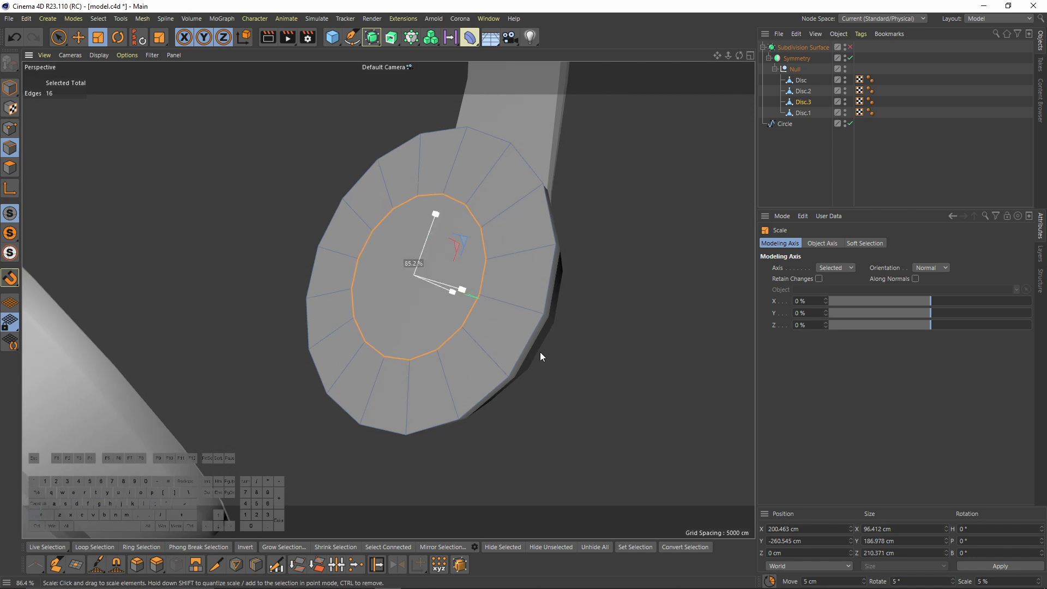
{"action": "left_click_drag", "start_coordinate": [467, 294], "coordinate": [47, 305], "text": "alt"}
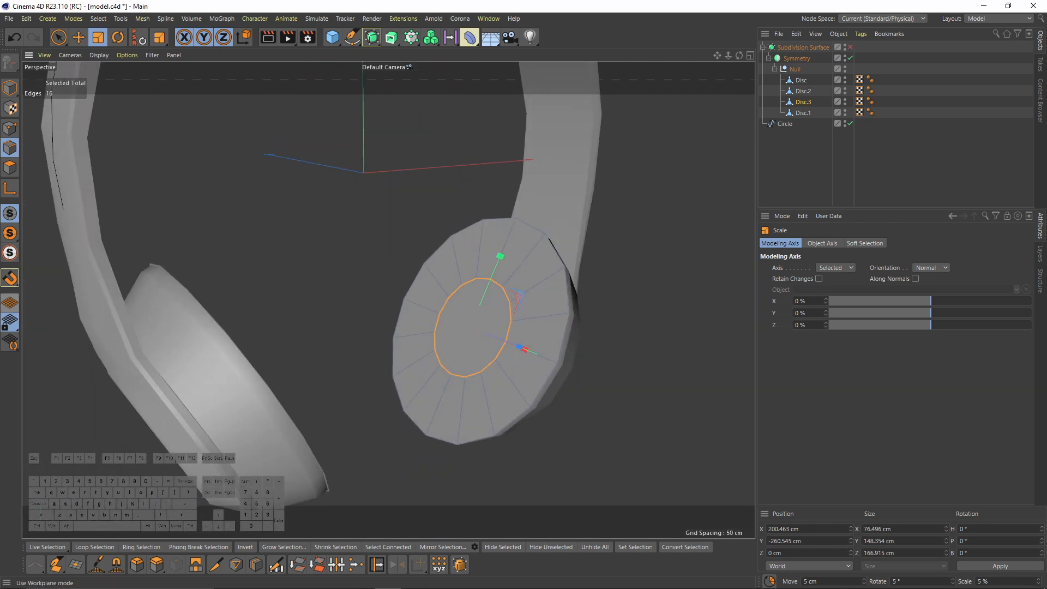
{"action": "left_click_drag", "start_coordinate": [648, 388], "coordinate": [338, 246]}
Convert the selection to the ring's 16 polygons and extrude them by -58 cm to form the ear cushion
{"action": "left_click", "coordinate": [10, 167], "text": "ctrl"}
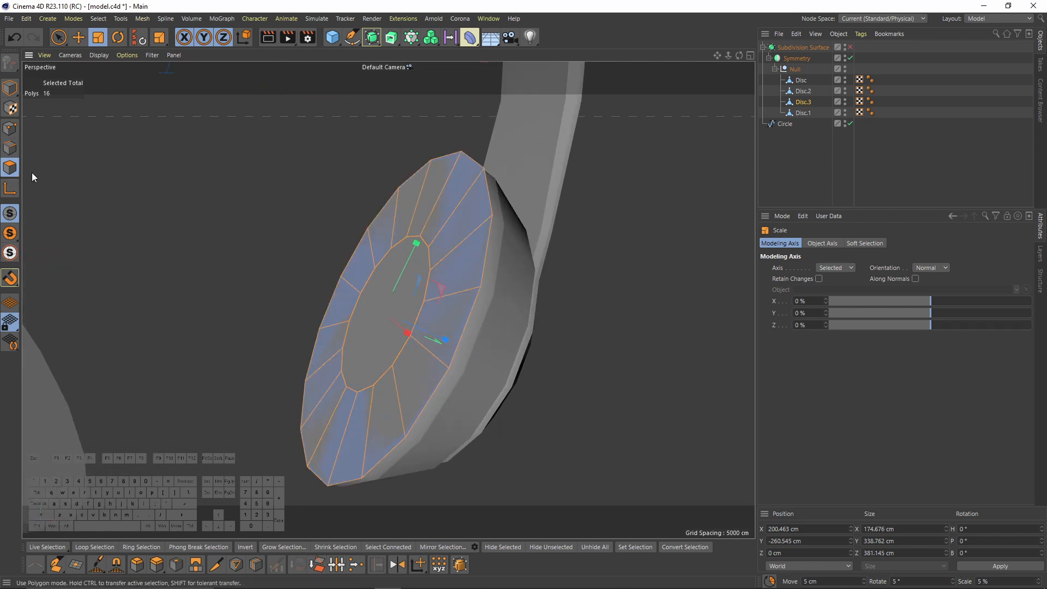
{"action": "right_click", "coordinate": [605, 306]}
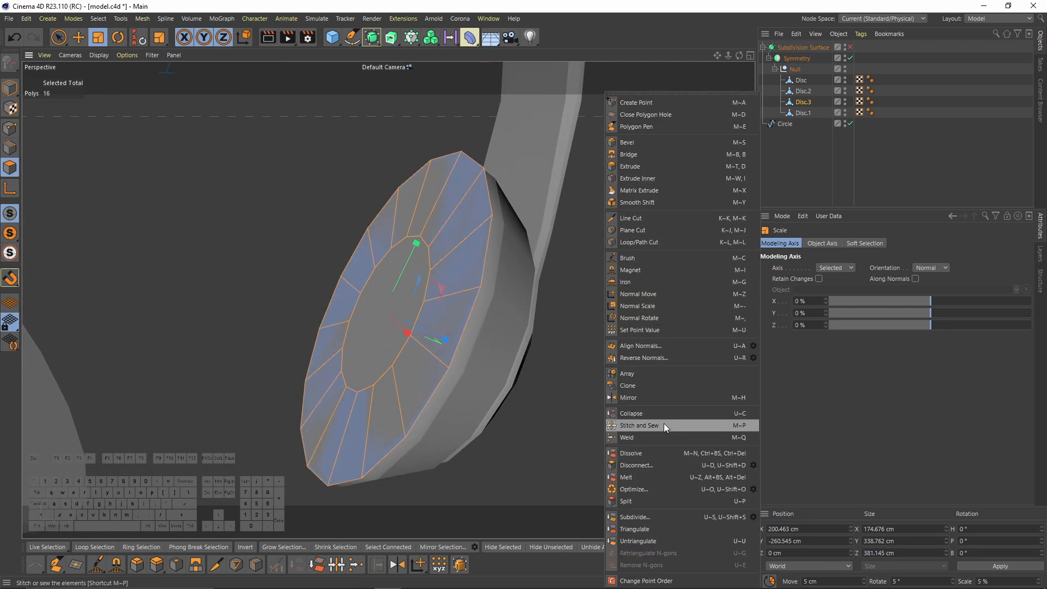
{"action": "left_click", "coordinate": [630, 166]}
{"action": "key", "text": "F5"}
{"action": "left_click_drag", "start_coordinate": [598, 468], "coordinate": [591, 479]}
{"action": "middle_click", "coordinate": [246, 156]}
{"action": "scroll", "coordinate": [453, 338], "scroll_direction": "up", "scroll_amount": 3}
{"action": "left_click_drag", "start_coordinate": [475, 347], "coordinate": [516, 327]}
{"action": "scroll", "coordinate": [515, 327], "scroll_direction": "up", "scroll_amount": 2}
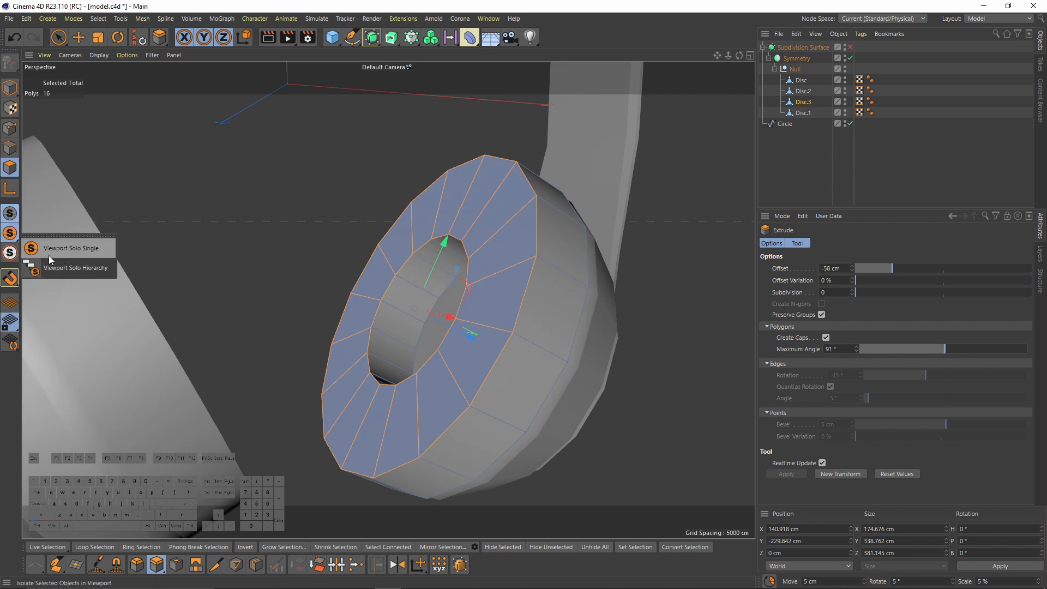
Isolate the ear cushion ring in the viewport and switch off the symmetry
{"action": "left_click_drag", "start_coordinate": [551, 304], "coordinate": [740, 156], "text": "alt"}
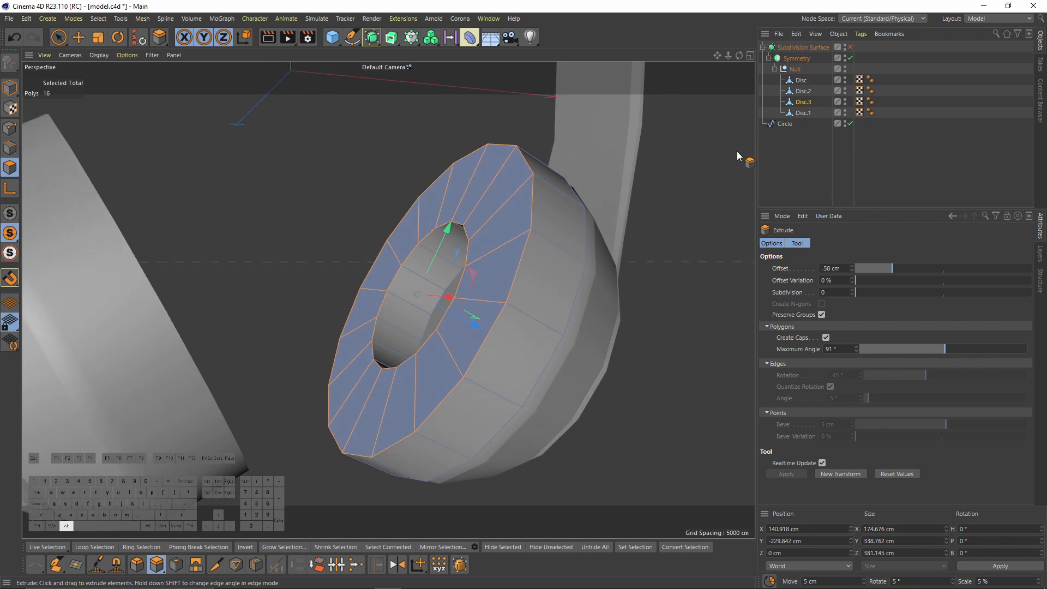
{"action": "left_click", "coordinate": [850, 58]}
{"action": "left_click_drag", "start_coordinate": [509, 281], "coordinate": [403, 279], "text": "alt"}
Add supporting loop cuts around the ear cushion ring's inner and outer side walls
{"action": "right_click", "coordinate": [518, 319]}
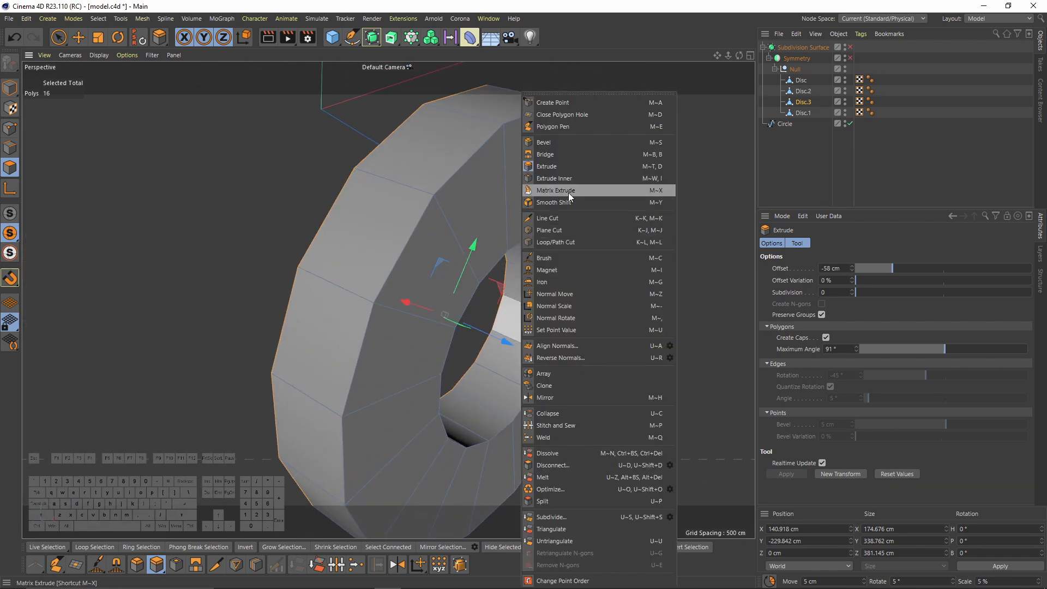
{"action": "left_click", "coordinate": [560, 242]}
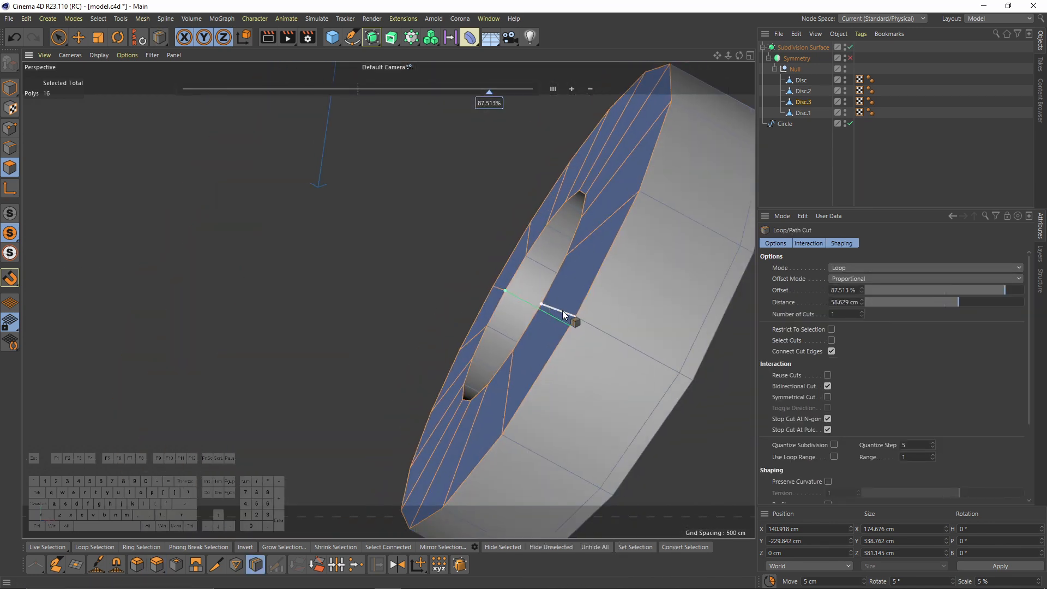
{"action": "left_click_drag", "start_coordinate": [562, 310], "coordinate": [503, 287], "text": "alt"}
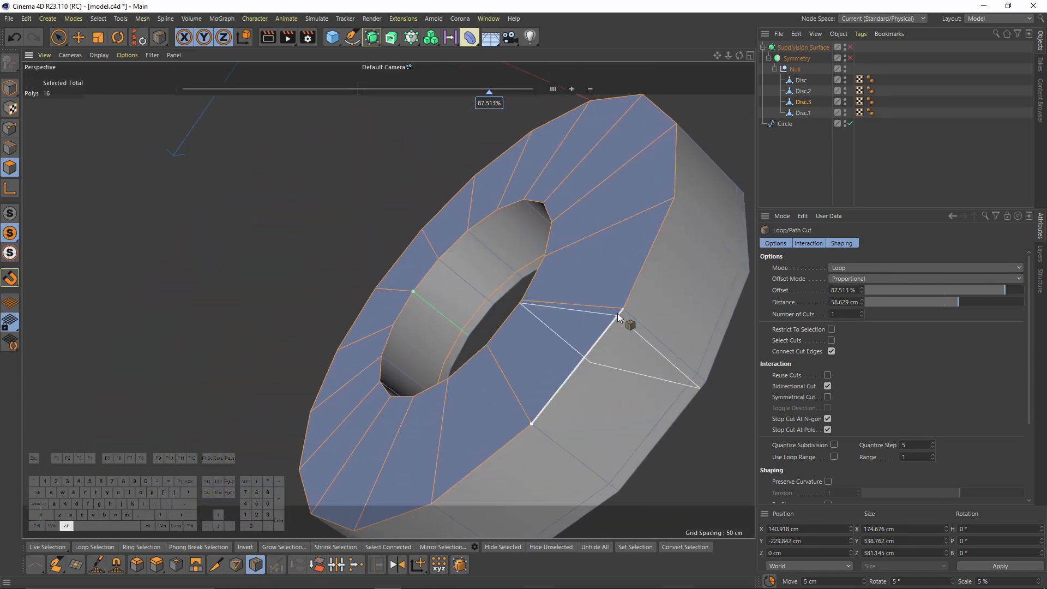
{"action": "middle_click_drag", "start_coordinate": [618, 313], "coordinate": [521, 278], "text": "alt"}
{"action": "scroll", "coordinate": [522, 278], "scroll_direction": "up", "scroll_amount": 1}
{"action": "left_click", "coordinate": [540, 306]}
{"action": "left_click_drag", "start_coordinate": [540, 305], "coordinate": [545, 286], "text": "alt"}
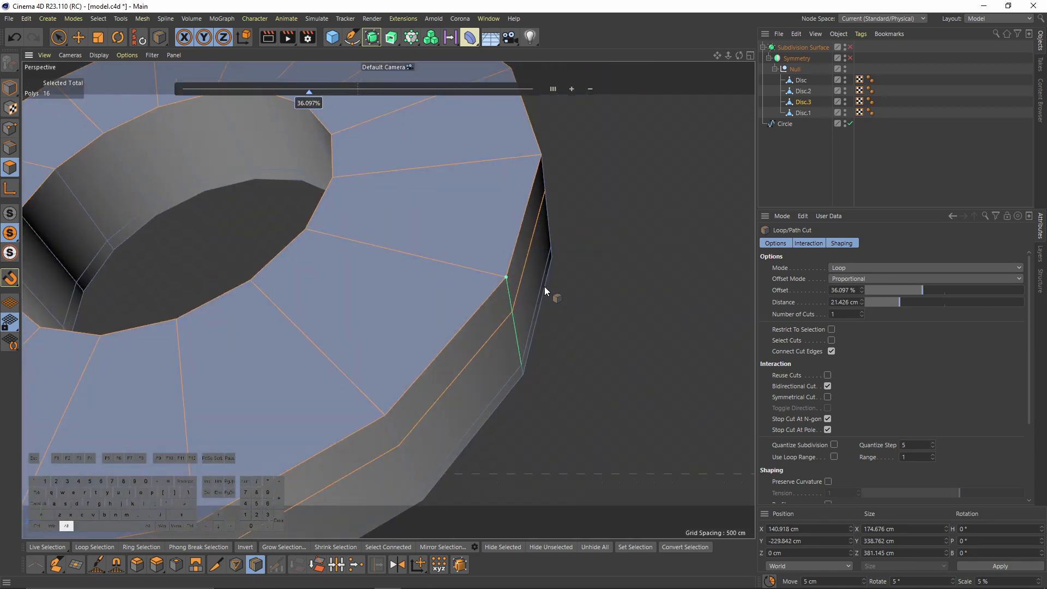
Add two loop cuts on the ear cushion's front face, one near its outer rim and one near the hole
{"action": "left_click", "coordinate": [457, 266]}
{"action": "left_click_drag", "start_coordinate": [457, 267], "coordinate": [411, 273], "text": "alt"}
{"action": "scroll", "coordinate": [382, 284], "scroll_direction": "up", "scroll_amount": 2, "text": "alt"}
{"action": "left_click", "coordinate": [352, 309]}
{"action": "left_click_drag", "start_coordinate": [351, 309], "coordinate": [357, 347], "text": "alt"}
{"action": "left_click", "coordinate": [295, 263]}
{"action": "left_click_drag", "start_coordinate": [372, 274], "coordinate": [302, 250], "text": "alt"}
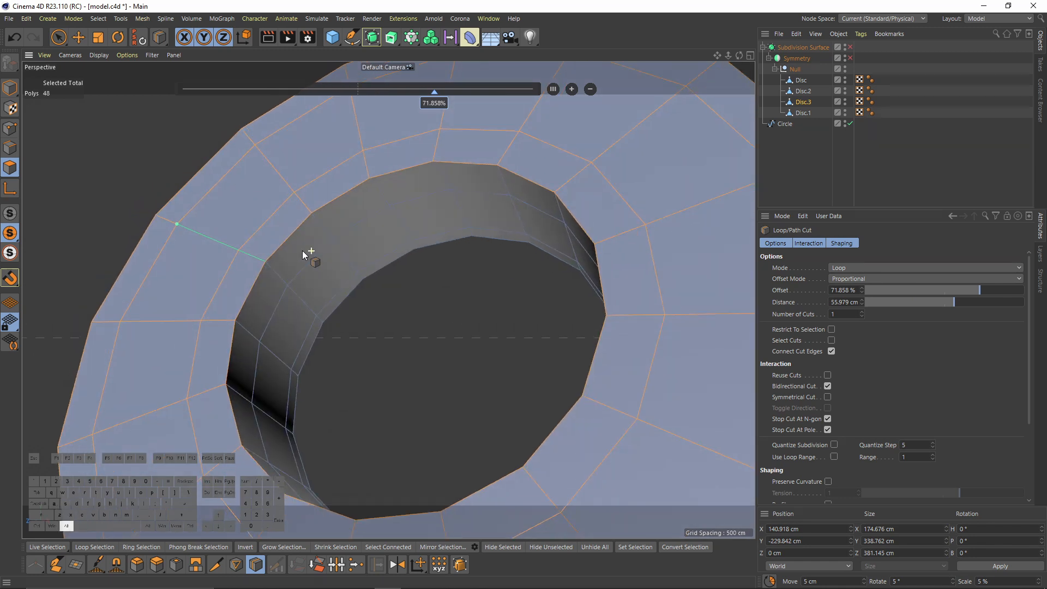
{"action": "scroll", "coordinate": [302, 250], "scroll_direction": "down", "scroll_amount": 2}
Select the 16-edge loop along the ear cushion's outer front rim and chamfer it with an 11.4 cm bevel offset
{"action": "left_click", "coordinate": [11, 149]}
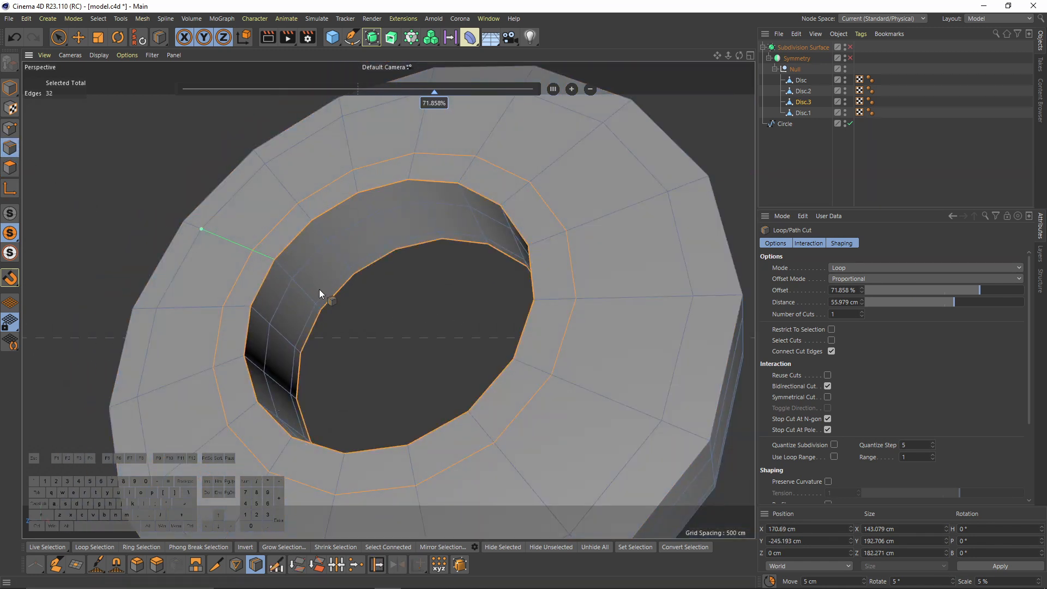
{"action": "key", "text": "e"}
{"action": "left_click_drag", "start_coordinate": [574, 348], "coordinate": [581, 306], "text": "alt"}
{"action": "double_click", "coordinate": [567, 311]}
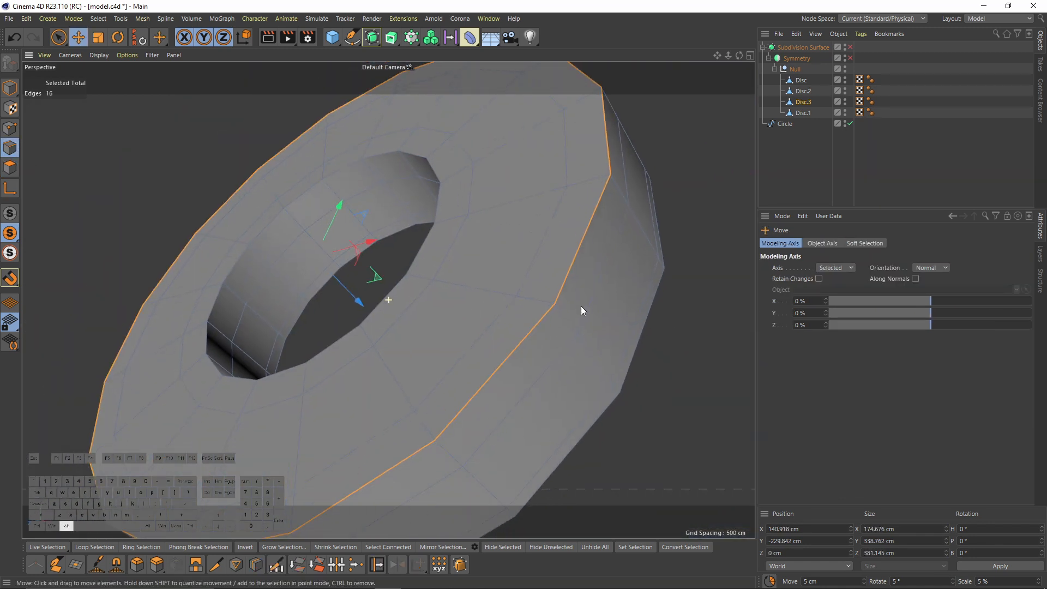
{"action": "right_click", "coordinate": [624, 360]}
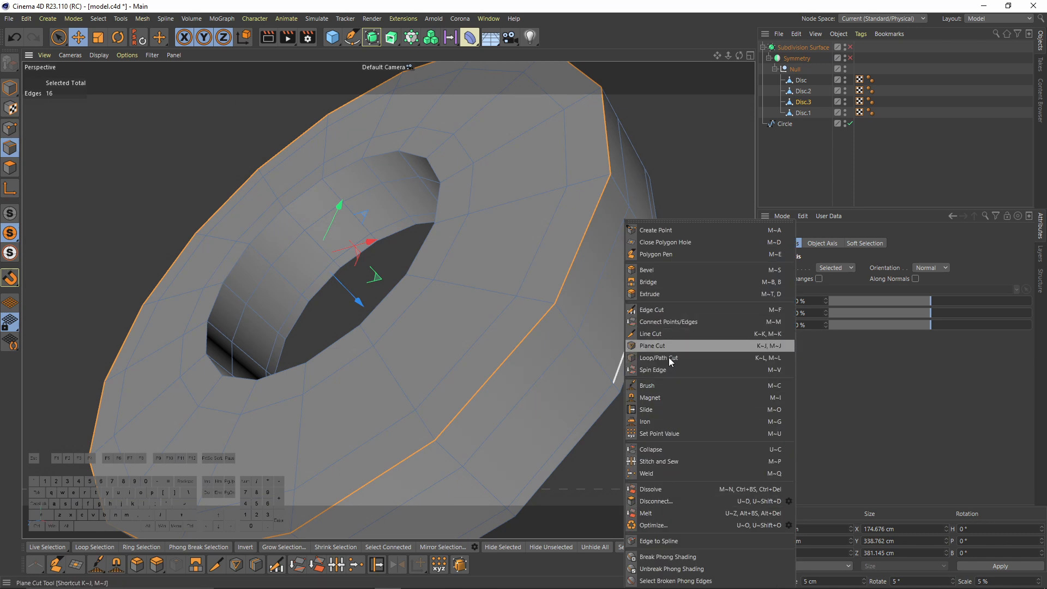
{"action": "left_click", "coordinate": [659, 274]}
{"action": "left_click_drag", "start_coordinate": [567, 275], "coordinate": [607, 335], "text": "alt"}
{"action": "left_click_drag", "start_coordinate": [479, 267], "coordinate": [488, 353], "text": "alt"}
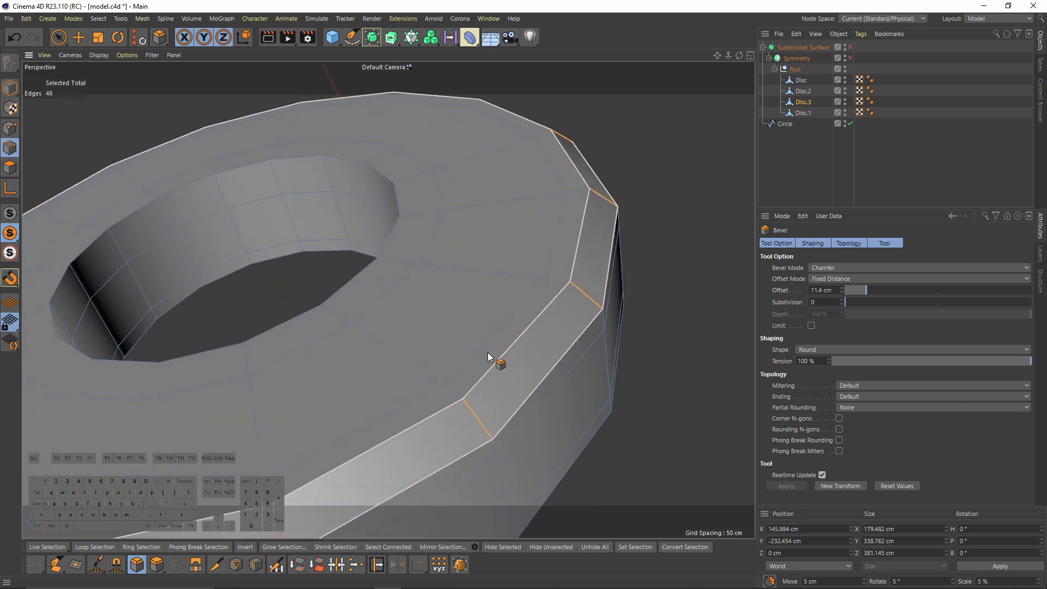
Select the 16-edge loop on the outer side of the ear cushion's front chamfer and bevel it narrowly with a middle subdivision
{"action": "right_click", "coordinate": [531, 322]}
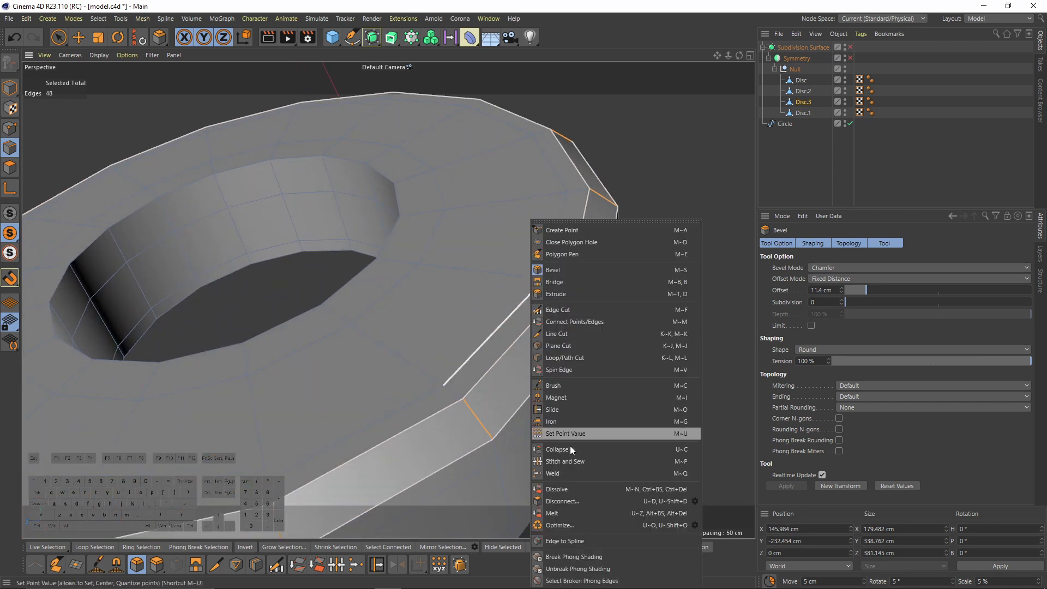
{"action": "left_click", "coordinate": [559, 410]}
{"action": "left_click_drag", "start_coordinate": [503, 341], "coordinate": [571, 265], "text": "alt"}
{"action": "double_click", "coordinate": [483, 343]}
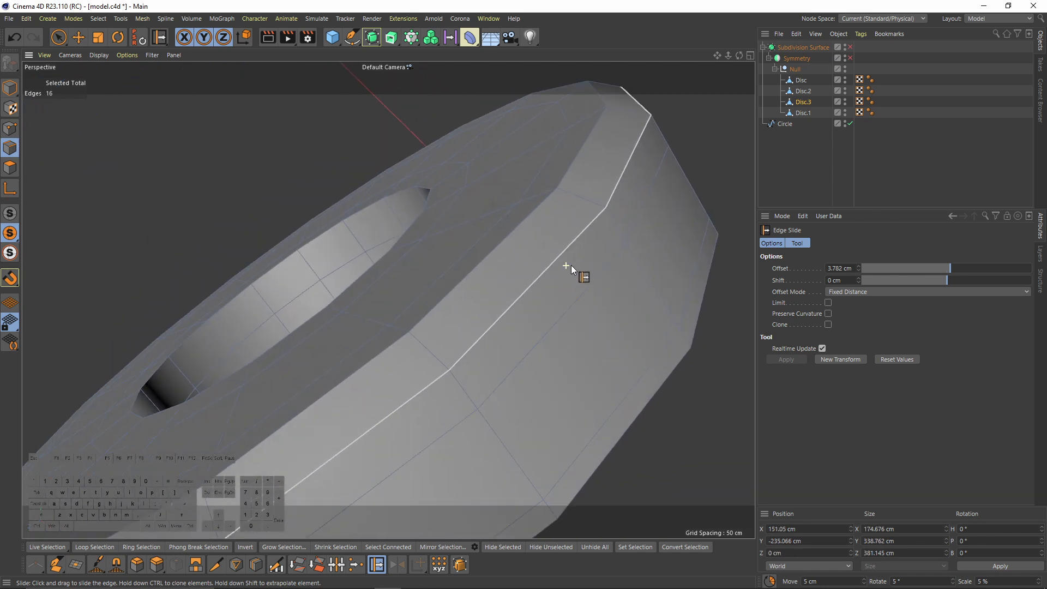
{"action": "key", "text": "ctrl+z"}
{"action": "key", "text": "m"}
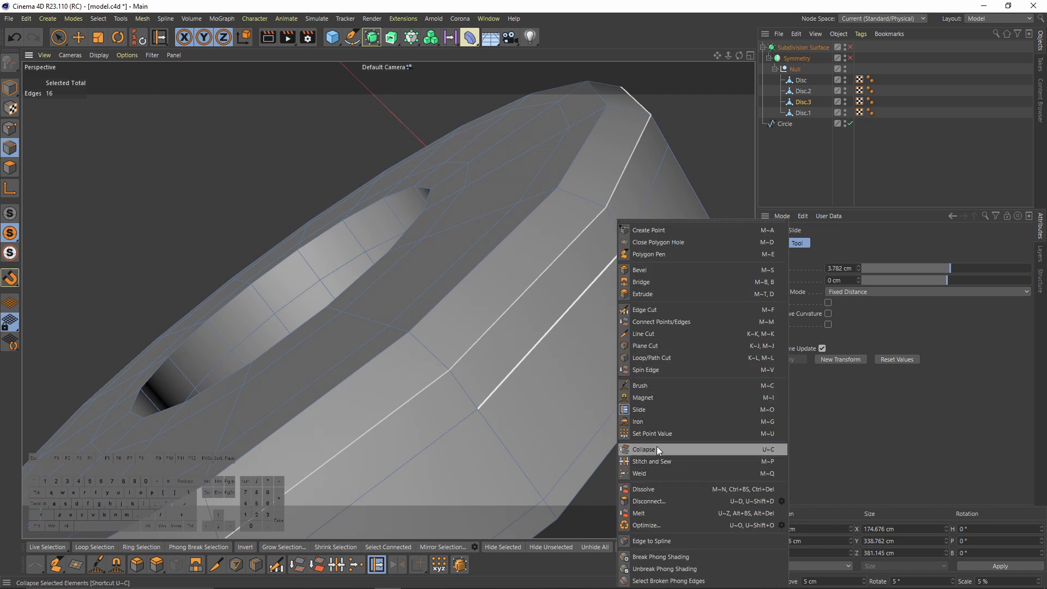
{"action": "left_click", "coordinate": [639, 270]}
{"action": "left_click_drag", "start_coordinate": [627, 284], "coordinate": [678, 206], "text": "alt"}
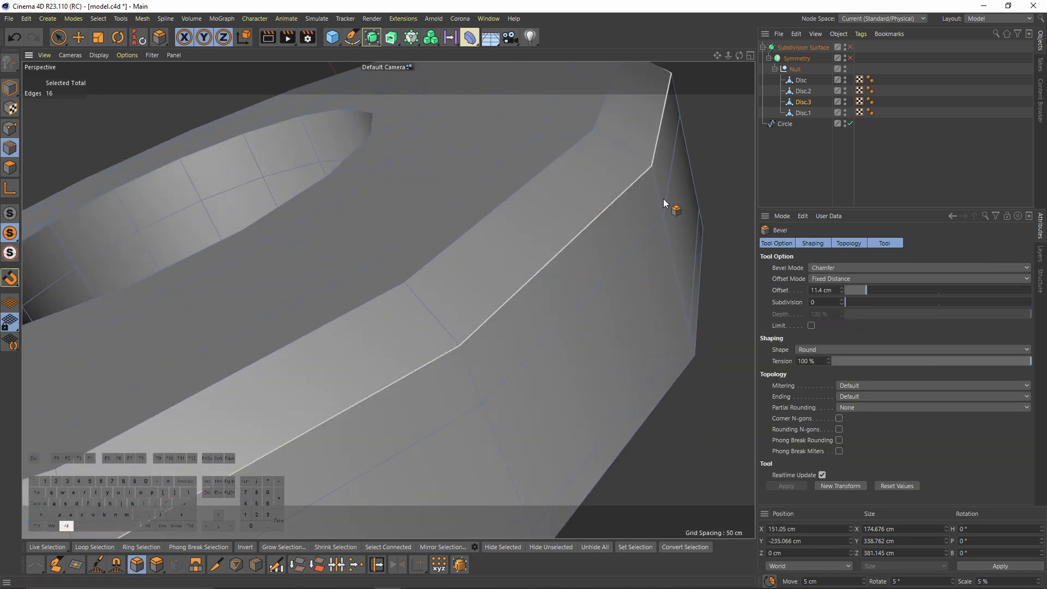
{"action": "left_click", "coordinate": [842, 300]}
{"action": "left_click_drag", "start_coordinate": [581, 336], "coordinate": [510, 286]}
Scale the bevel's middle 16-edge loop inward and shift it along the cushion's depth to form a seam groove
{"action": "key", "text": "e"}
{"action": "scroll", "coordinate": [539, 288], "scroll_direction": "up", "scroll_amount": 2}
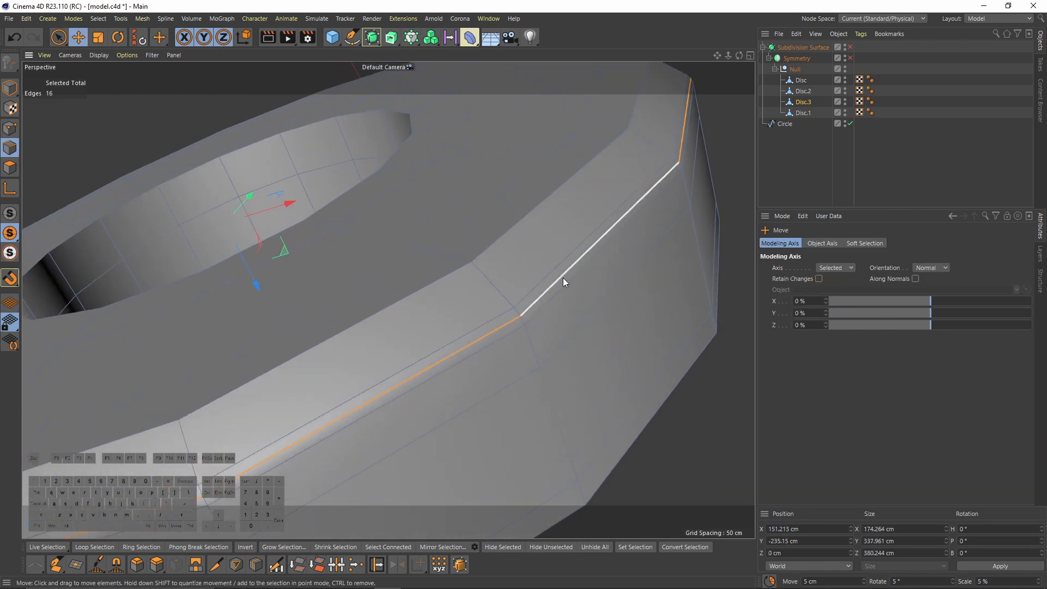
{"action": "scroll", "coordinate": [508, 271], "scroll_direction": "down", "scroll_amount": 2}
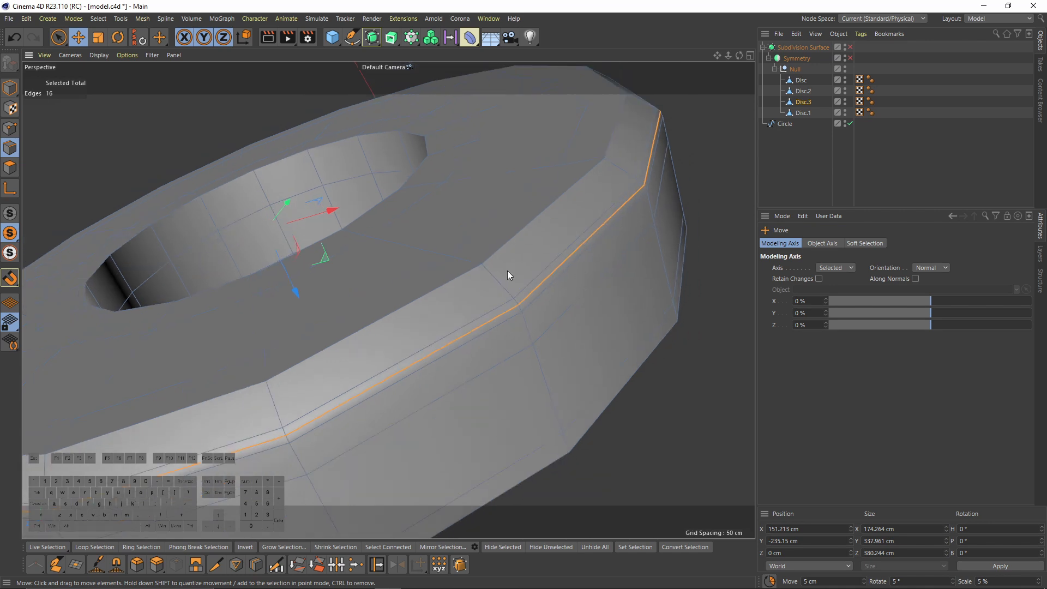
{"action": "key", "text": "t"}
{"action": "left_click_drag", "start_coordinate": [646, 363], "coordinate": [632, 367]}
{"action": "key", "text": "e"}
{"action": "left_click_drag", "start_coordinate": [295, 281], "coordinate": [317, 321]}
Preview the outer seam groove with subdivision smoothing on, then return to the unsmoothed mesh with the groove loop selected
{"action": "key", "text": "q"}
{"action": "left_click_drag", "start_coordinate": [388, 300], "coordinate": [566, 287], "text": "alt"}
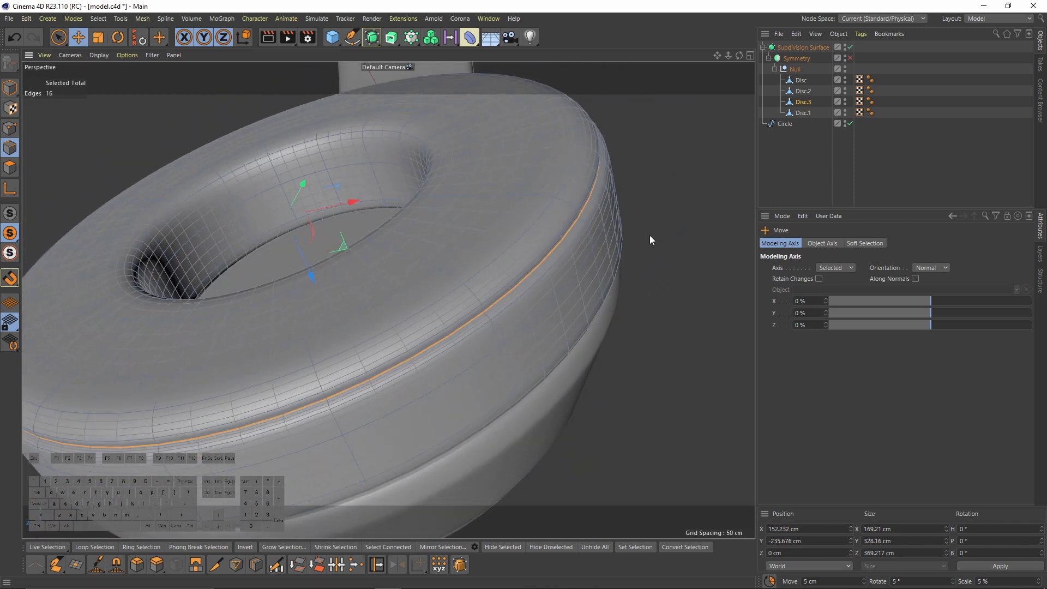
{"action": "left_click_drag", "start_coordinate": [650, 235], "coordinate": [726, 215], "text": "alt"}
{"action": "left_click", "coordinate": [891, 174]}
{"action": "left_click_drag", "start_coordinate": [573, 235], "coordinate": [590, 258], "text": "alt"}
{"action": "right_click_drag", "start_coordinate": [590, 258], "coordinate": [541, 261], "text": "alt"}
{"action": "left_click_drag", "start_coordinate": [542, 261], "coordinate": [584, 308], "text": "alt"}
{"action": "right_click_drag", "start_coordinate": [575, 286], "coordinate": [602, 265], "text": "alt"}
{"action": "key", "text": "ctrl+z"}
{"action": "key", "text": "q"}
{"action": "left_click_drag", "start_coordinate": [547, 259], "coordinate": [603, 276], "text": "alt"}
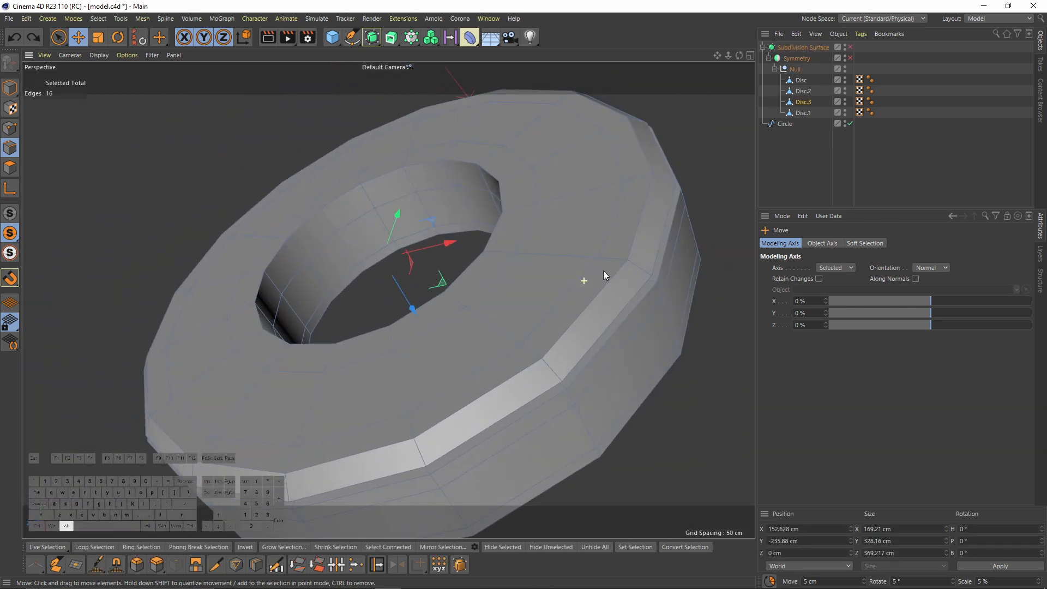
Select the 16-edge loop around the front rim of the ear cushion's hole
{"action": "left_click", "coordinate": [9, 167]}
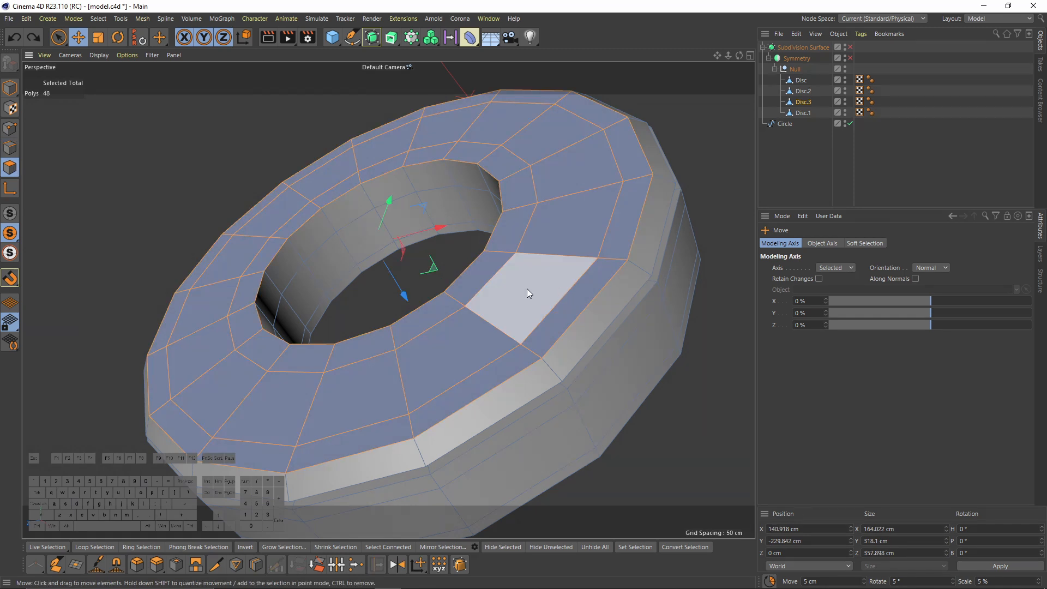
{"action": "key", "text": "u"}
{"action": "key", "text": "l"}
{"action": "left_click_drag", "start_coordinate": [287, 283], "coordinate": [277, 320], "text": "alt"}
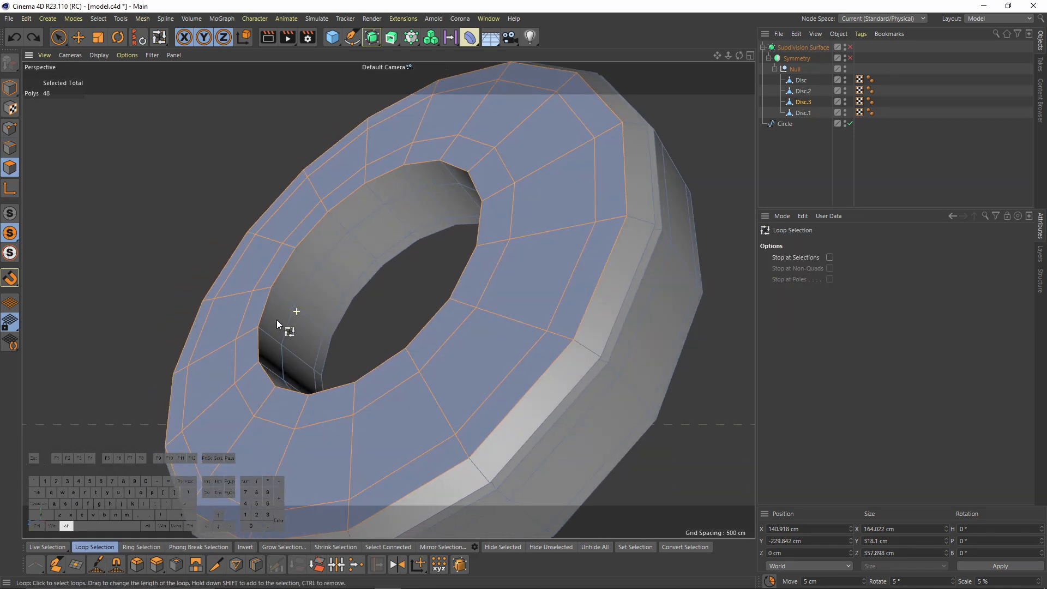
{"action": "right_click_drag", "start_coordinate": [277, 320], "coordinate": [143, 214], "text": "alt"}
{"action": "left_click", "coordinate": [10, 147]}
{"action": "double_click", "coordinate": [261, 294]}
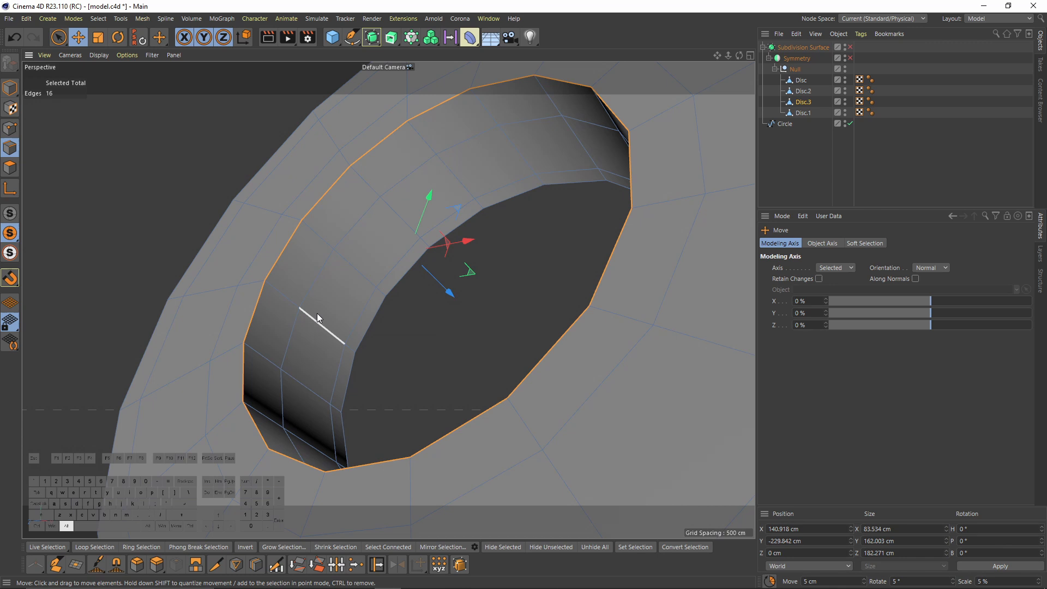
{"action": "left_click_drag", "start_coordinate": [317, 313], "coordinate": [411, 297], "text": "alt"}
Chamfer the front rim of the ear cushion's hole with a 10.9 cm bevel offset
{"action": "right_click", "coordinate": [450, 295]}
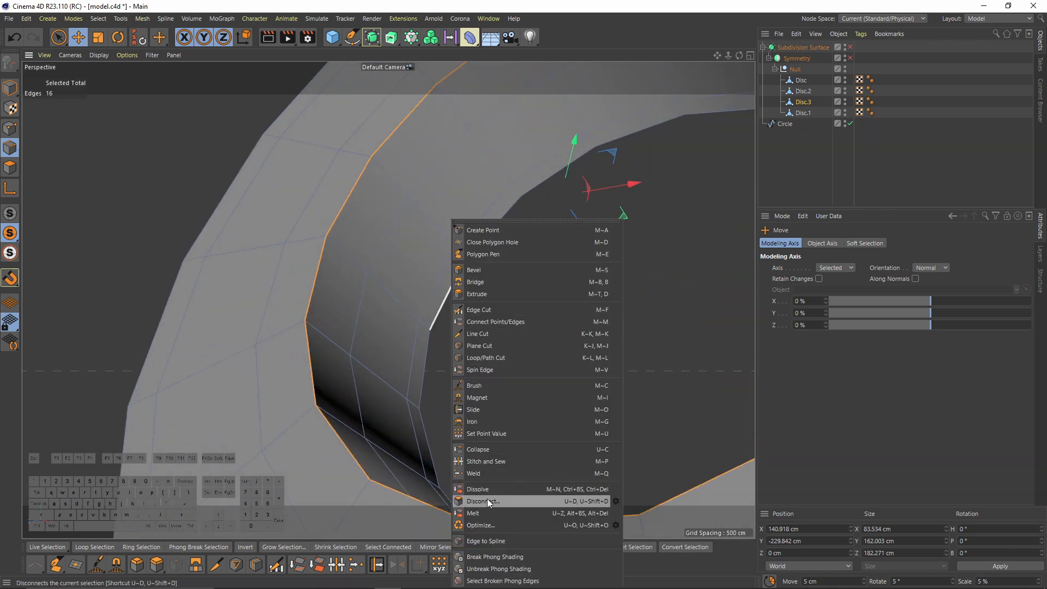
{"action": "left_click", "coordinate": [480, 270]}
{"action": "mouse_move", "coordinate": [841, 290]}
{"action": "left_mouse_down"}
{"action": "mouse_move", "coordinate": [842, 281]}
{"action": "mouse_move", "coordinate": [842, 308]}
{"action": "left_mouse_up"}
{"action": "left_click", "coordinate": [842, 304]}
{"action": "left_click_drag", "start_coordinate": [677, 299], "coordinate": [708, 298]}
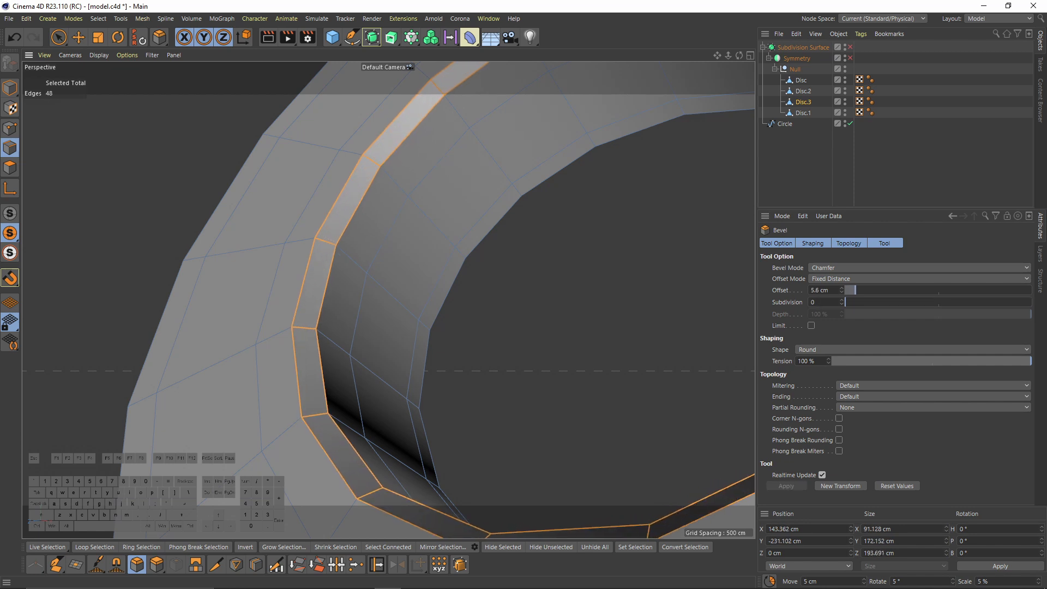
{"action": "key", "text": "ctrl+z"}
{"action": "left_click_drag", "start_coordinate": [498, 343], "coordinate": [562, 343]}
Select the 16-edge loop on the inner side of the new chamfer around the cushion's hole
{"action": "key", "text": "m"}
{"action": "key", "text": "o"}
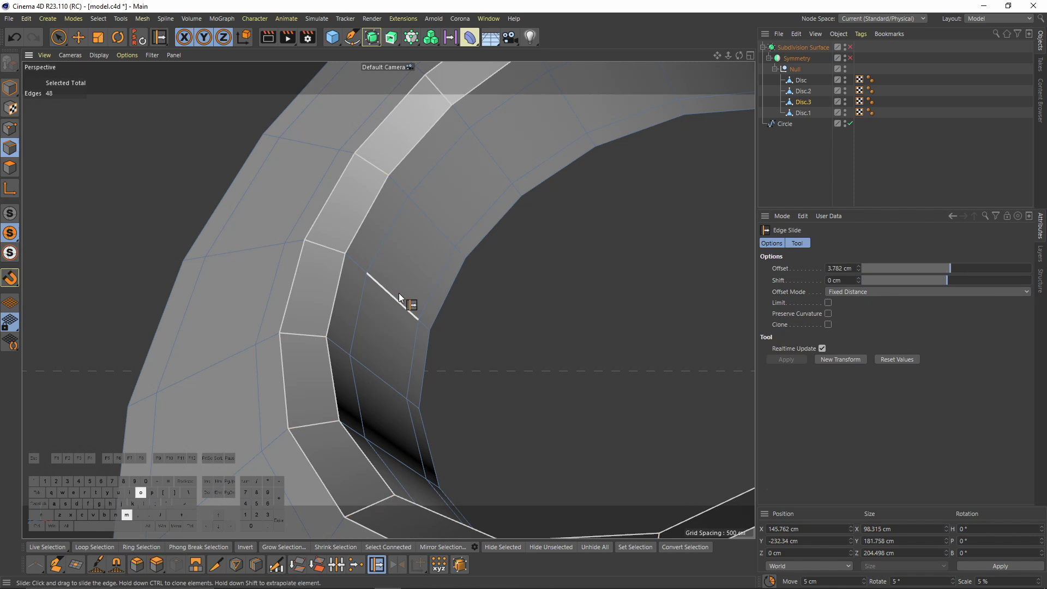
{"action": "double_click", "coordinate": [357, 303]}
{"action": "left_click_drag", "start_coordinate": [357, 303], "coordinate": [330, 289], "text": "alt"}
{"action": "left_click", "coordinate": [333, 287]}
{"action": "double_click", "coordinate": [333, 286]}
{"action": "scroll", "coordinate": [334, 289], "scroll_direction": "down", "scroll_amount": 5}
{"action": "left_click_drag", "start_coordinate": [344, 335], "coordinate": [273, 317], "text": "alt"}
{"action": "left_click_drag", "start_coordinate": [273, 317], "coordinate": [264, 235], "text": "alt"}
{"action": "scroll", "coordinate": [264, 231], "scroll_direction": "up", "scroll_amount": 4}
Bevel the selected loop around the cushion's hole narrowly with a middle subdivision
{"action": "right_click", "coordinate": [280, 295]}
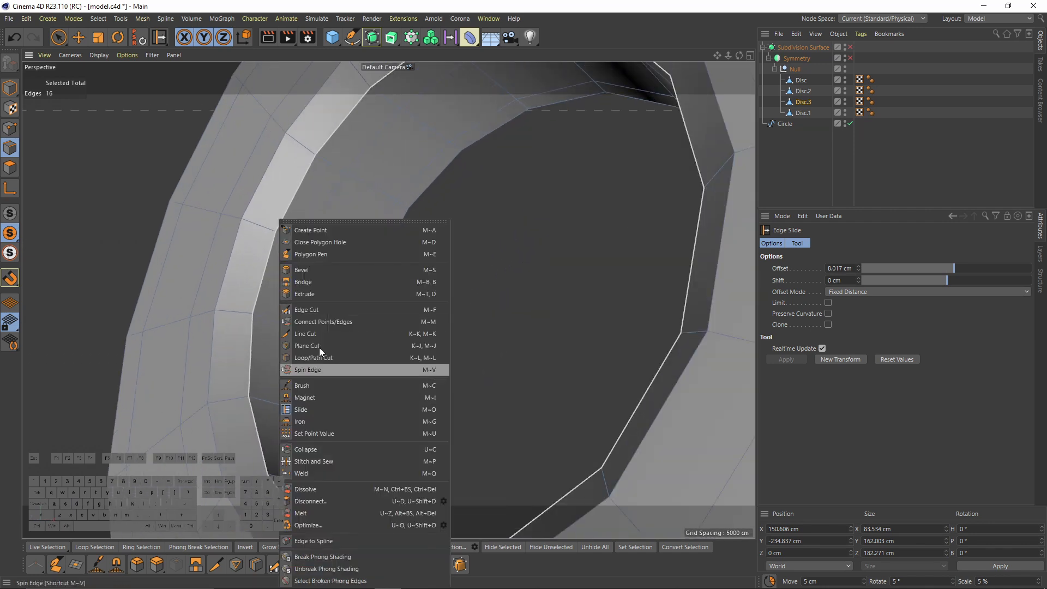
{"action": "left_click", "coordinate": [312, 271]}
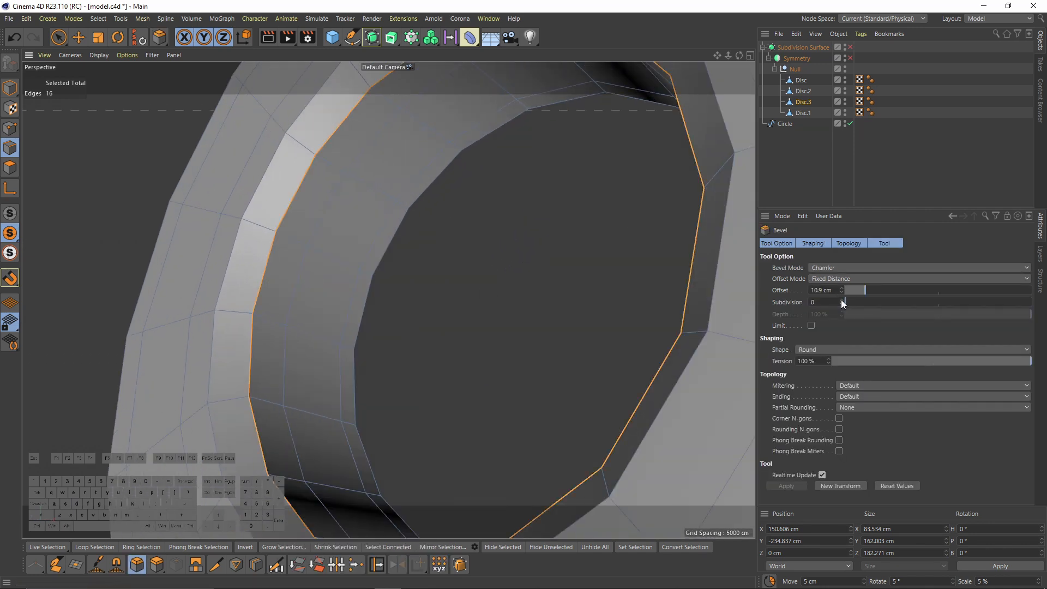
{"action": "key", "text": "ctrl+z"}
{"action": "scroll", "coordinate": [300, 263], "scroll_direction": "up", "scroll_amount": 3}
{"action": "left_click_drag", "start_coordinate": [269, 261], "coordinate": [278, 218], "text": "alt"}
{"action": "key", "text": "ctrl+z"}
Select the middle edge loop of the bevel around the hole and scale it outward to form a groove
{"action": "key", "text": "e"}
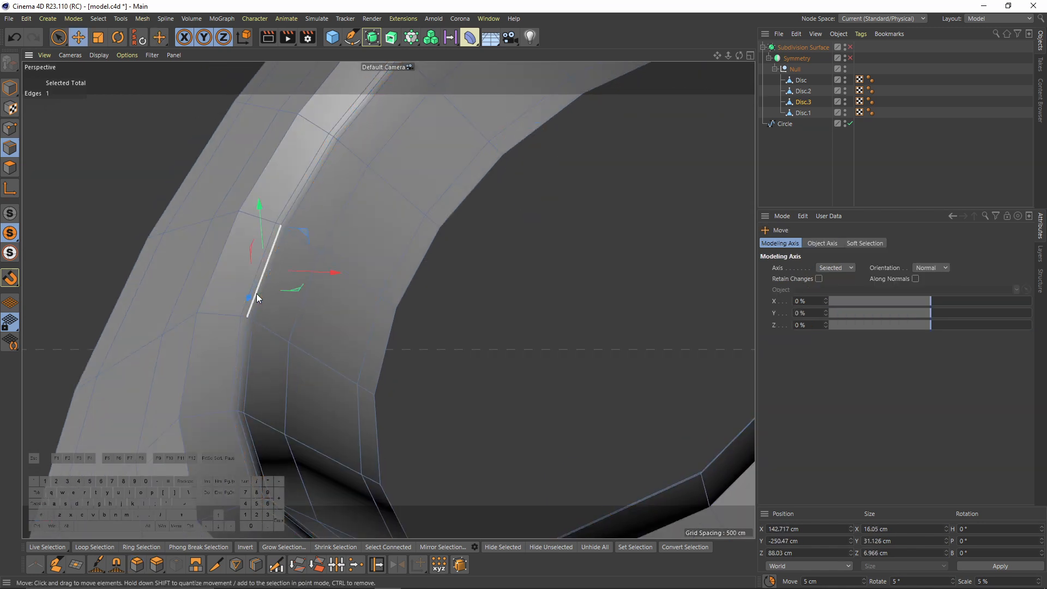
{"action": "scroll", "coordinate": [345, 326], "scroll_direction": "down", "scroll_amount": 3}
{"action": "key", "text": "t"}
{"action": "scroll", "coordinate": [464, 336], "scroll_direction": "up", "scroll_amount": 2}
{"action": "left_click_drag", "start_coordinate": [497, 339], "coordinate": [527, 339]}
Turn on subdivision smoothing, clear the selection and inspect the ear cushion's inner and outer grooves
{"action": "key", "text": "q"}
{"action": "scroll", "coordinate": [467, 260], "scroll_direction": "down", "scroll_amount": 3}
{"action": "left_click_drag", "start_coordinate": [468, 259], "coordinate": [446, 273], "text": "alt"}
{"action": "key", "text": "ctrl+shift+a"}
{"action": "scroll", "coordinate": [470, 209], "scroll_direction": "down", "scroll_amount": 3}
{"action": "left_click_drag", "start_coordinate": [505, 218], "coordinate": [384, 250], "text": "alt"}
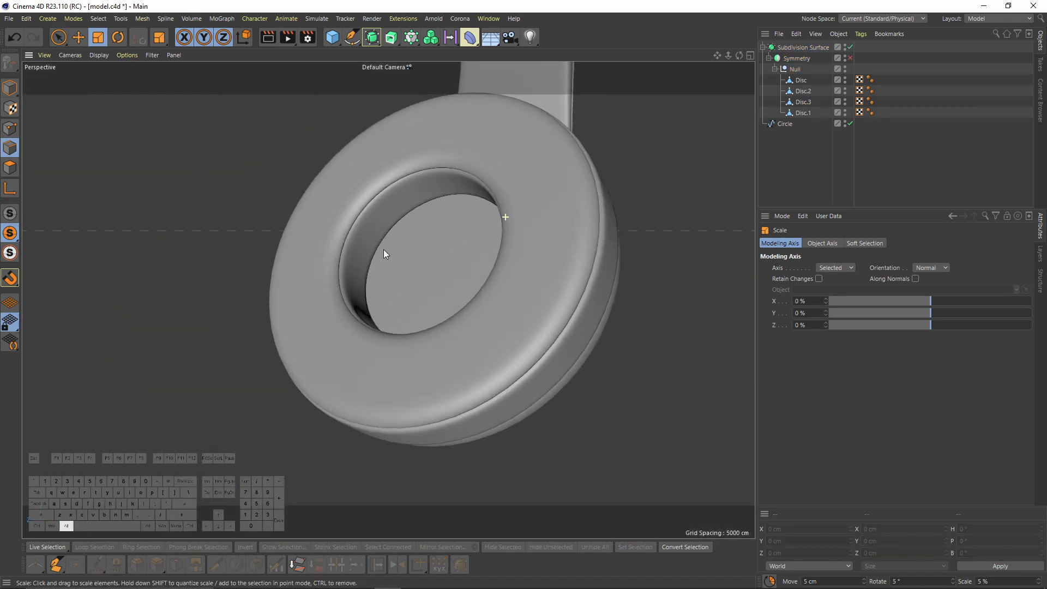
{"action": "left_click_drag", "start_coordinate": [477, 316], "coordinate": [417, 312], "text": "alt"}
{"action": "left_click_drag", "start_coordinate": [424, 257], "coordinate": [378, 250], "text": "alt"}
{"action": "scroll", "coordinate": [378, 249], "scroll_direction": "up", "scroll_amount": 3}
Compare the ear cushion's unsmoothed mesh around the hole with its smoothed surface
{"action": "left_click", "coordinate": [803, 102]}
{"action": "key", "text": "q"}
{"action": "left_click_drag", "start_coordinate": [388, 299], "coordinate": [435, 258], "text": "alt"}
{"action": "key", "text": "k"}
{"action": "key", "text": "l"}
{"action": "scroll", "coordinate": [411, 261], "scroll_direction": "up", "scroll_amount": 4}
{"action": "key", "text": "q"}
{"action": "left_click_drag", "start_coordinate": [452, 198], "coordinate": [462, 217], "text": "alt"}
{"action": "left_click", "coordinate": [929, 167]}
{"action": "scroll", "coordinate": [515, 196], "scroll_direction": "down", "scroll_amount": 3}
{"action": "left_click_drag", "start_coordinate": [515, 197], "coordinate": [488, 214], "text": "alt"}
{"action": "left_click_drag", "start_coordinate": [480, 178], "coordinate": [464, 191], "text": "alt"}
{"action": "mouse_move", "coordinate": [484, 234]}
{"action": "left_mouse_down", "text": "alt"}
{"action": "mouse_move", "coordinate": [524, 276]}
{"action": "mouse_move", "coordinate": [502, 232]}
{"action": "left_mouse_up", "text": "alt"}
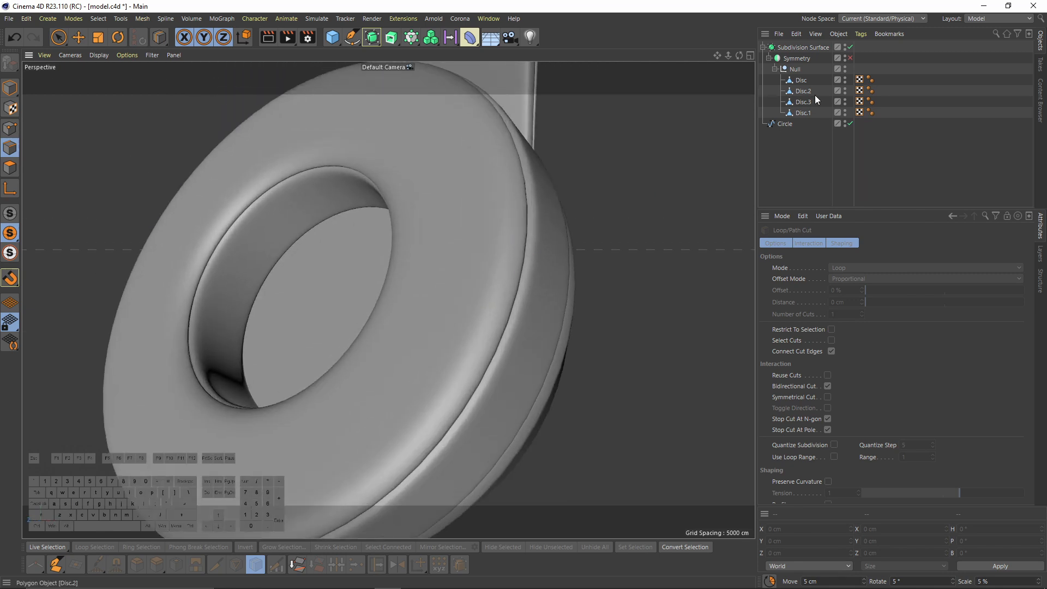
Switch off smoothing, select the middle 16-polygon ring on the ear cushion's front face and move it slightly outward
{"action": "left_click", "coordinate": [803, 101]}
{"action": "key", "text": "q"}
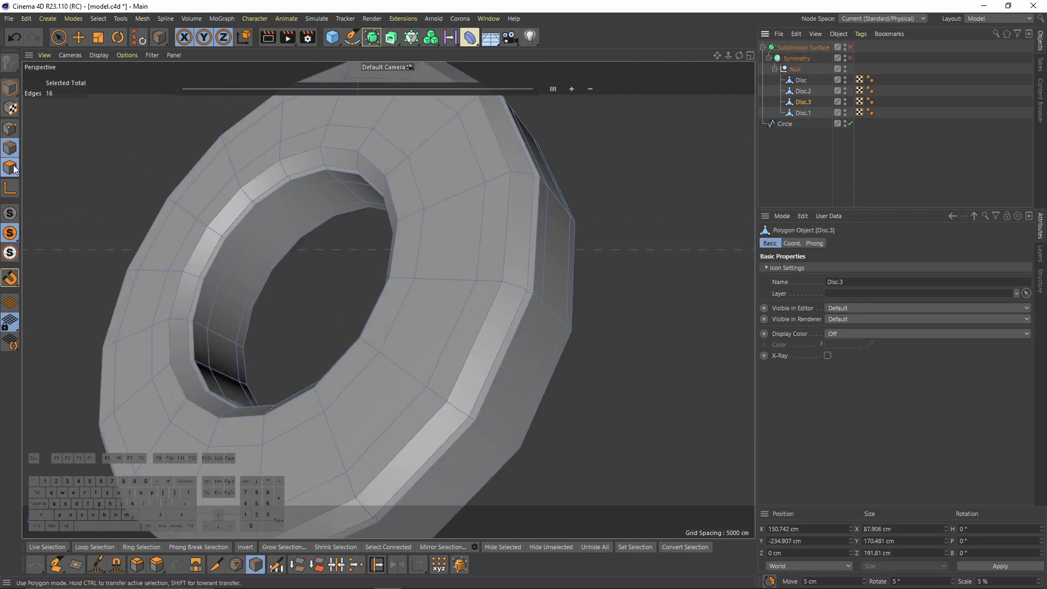
{"action": "left_click", "coordinate": [11, 168]}
{"action": "key", "text": "u"}
{"action": "key", "text": "l"}
{"action": "left_click", "coordinate": [440, 200]}
{"action": "key", "text": "e"}
{"action": "left_click_drag", "start_coordinate": [389, 300], "coordinate": [458, 319], "text": "alt"}
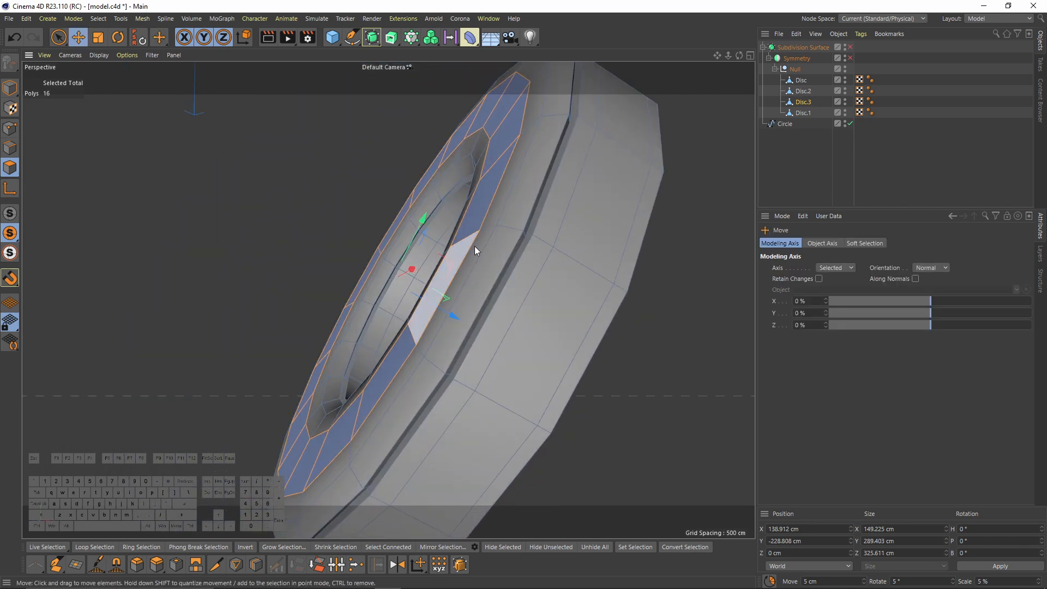
Inspect the smoothed ear cushion from several angles and preview the complete headphones with the symmetry enabled
{"action": "key", "text": "q"}
{"action": "left_click", "coordinate": [922, 166]}
{"action": "left_click_drag", "start_coordinate": [498, 229], "coordinate": [566, 233], "text": "alt"}
{"action": "left_click_drag", "start_coordinate": [419, 276], "coordinate": [725, 182], "text": "alt"}
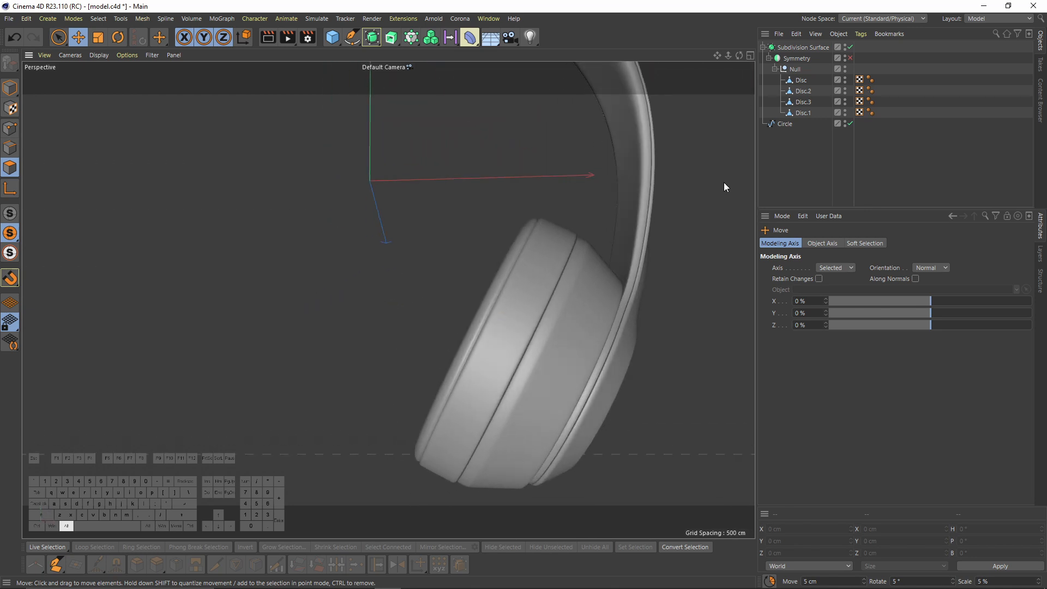
{"action": "left_click", "coordinate": [849, 58]}
{"action": "left_click_drag", "start_coordinate": [490, 229], "coordinate": [523, 362], "text": "alt"}
Select the headband object, switch off smoothing and symmetry, and leave the solo view to show all parts of one side
{"action": "left_click", "coordinate": [802, 80]}
{"action": "key", "text": "q"}
{"action": "left_click_drag", "start_coordinate": [446, 308], "coordinate": [487, 291], "text": "alt"}
{"action": "left_click", "coordinate": [801, 92]}
{"action": "left_click", "coordinate": [804, 104]}
{"action": "left_click", "coordinate": [806, 114]}
{"action": "left_click", "coordinate": [801, 80]}
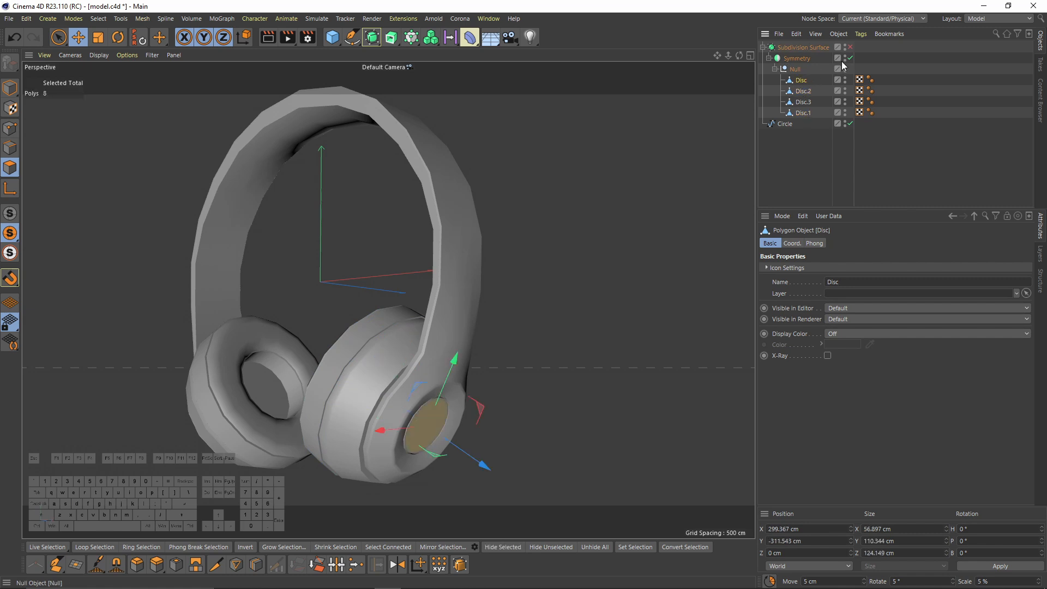
{"action": "left_click", "coordinate": [851, 59]}
{"action": "left_click", "coordinate": [10, 233]}
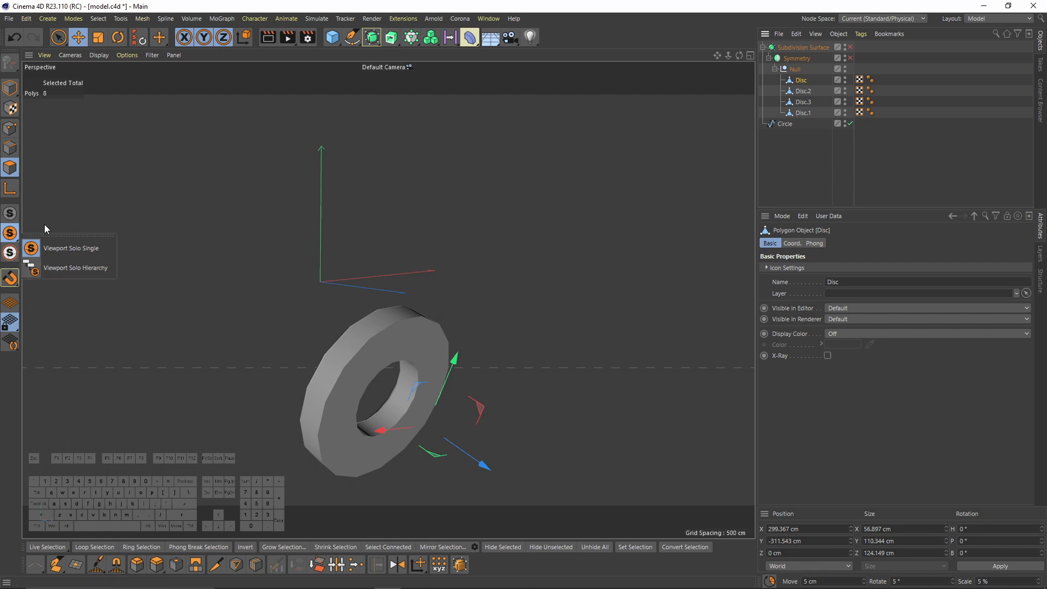
{"action": "left_click", "coordinate": [9, 213]}
{"action": "scroll", "coordinate": [535, 194], "scroll_direction": "up", "scroll_amount": 5}
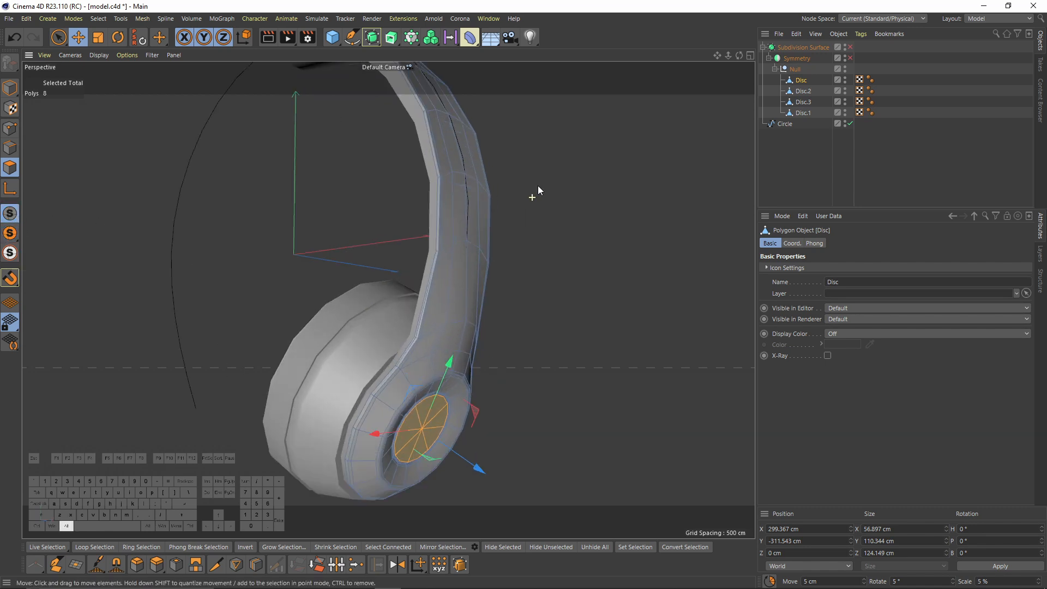
{"action": "left_click_drag", "start_coordinate": [511, 198], "coordinate": [351, 229], "text": "alt"}
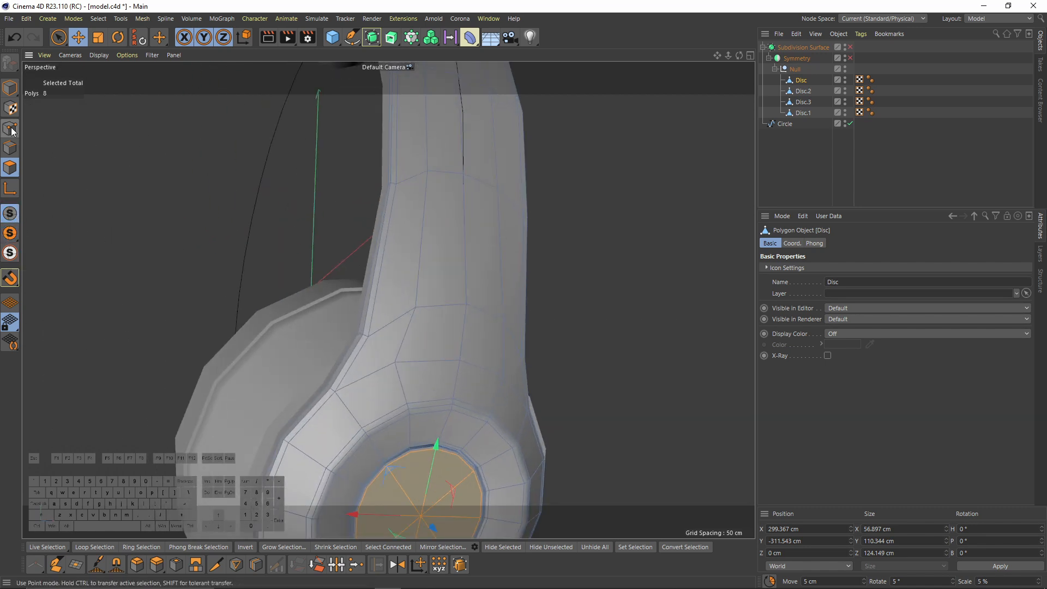
Switch to point mode and select three points in a row across the headband's outer face above the earcup
{"action": "key", "text": "Return"}
{"action": "left_click_drag", "start_coordinate": [526, 236], "coordinate": [443, 270], "text": "alt"}
{"action": "left_click", "coordinate": [429, 173]}
{"action": "left_click", "coordinate": [460, 179], "text": "shift"}
{"action": "left_click", "coordinate": [489, 196], "text": "shift"}
{"action": "left_click_drag", "start_coordinate": [468, 231], "coordinate": [413, 208], "text": "alt"}
Select the three points one row lower on the headband and check the smoothed transition to the earcup
{"action": "left_click", "coordinate": [404, 301]}
{"action": "left_click", "coordinate": [349, 307], "text": "shift"}
{"action": "left_click", "coordinate": [449, 315], "text": "shift"}
{"action": "left_click_drag", "start_coordinate": [401, 310], "coordinate": [319, 395], "text": "alt"}
{"action": "key", "text": "q"}
{"action": "left_click", "coordinate": [876, 181]}
{"action": "right_click_drag", "start_coordinate": [320, 395], "coordinate": [345, 375], "text": "alt"}
{"action": "key", "text": "ctrl+z"}
{"action": "key", "text": "ctrl+z"}
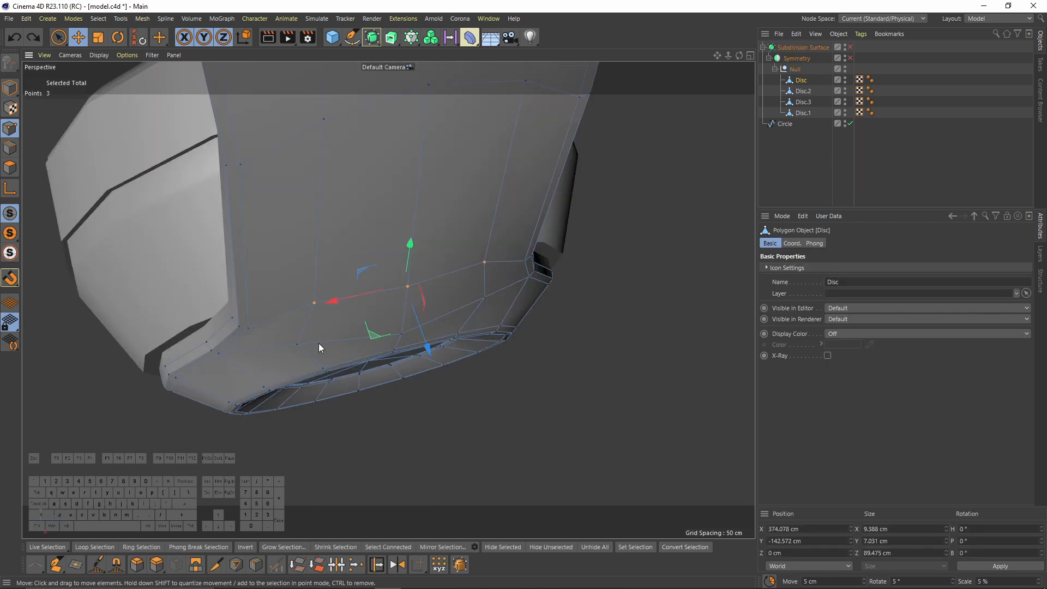
Select the two points on either side of the headband's centre line where it meets the earcup and adjust their position
{"action": "left_click_drag", "start_coordinate": [318, 344], "coordinate": [296, 345], "text": "alt"}
{"action": "left_click", "coordinate": [477, 277], "text": "ctrl"}
{"action": "left_click_drag", "start_coordinate": [477, 277], "coordinate": [385, 329], "text": "alt"}
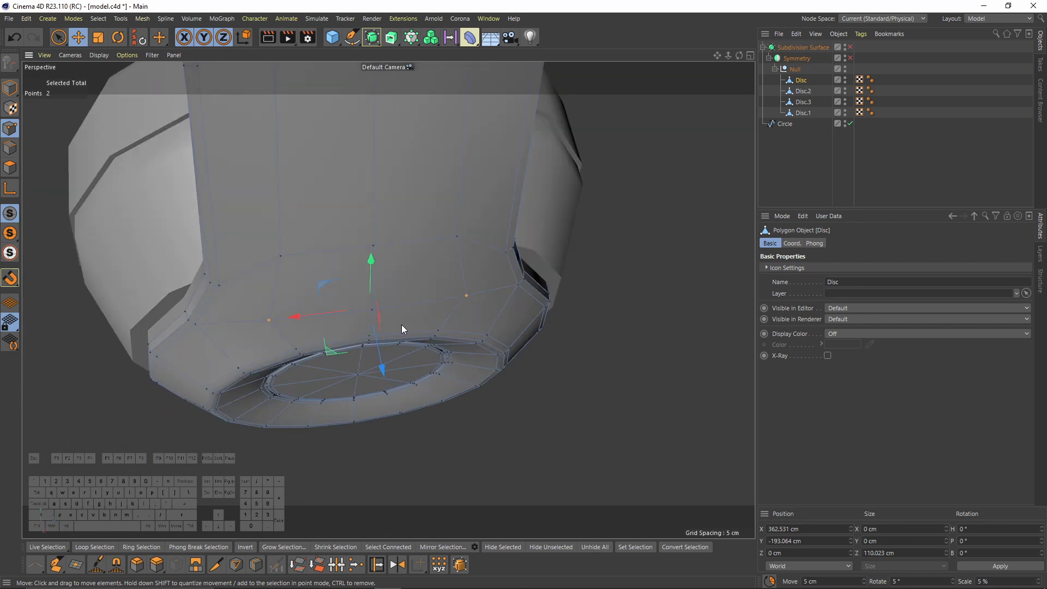
{"action": "key", "text": "t"}
{"action": "key", "text": "q"}
{"action": "left_click", "coordinate": [844, 190]}
{"action": "key", "text": "ctrl+z"}
{"action": "key", "text": "e"}
{"action": "left_click_drag", "start_coordinate": [388, 360], "coordinate": [501, 303]}
Select the single centre point at the headband's base and check the transition to the earcup from the side
{"action": "left_click", "coordinate": [360, 338]}
{"action": "key", "text": "ctrl+shift+a"}
{"action": "left_click", "coordinate": [501, 301]}
{"action": "key", "text": "q"}
{"action": "left_click_drag", "start_coordinate": [396, 276], "coordinate": [479, 277], "text": "alt"}
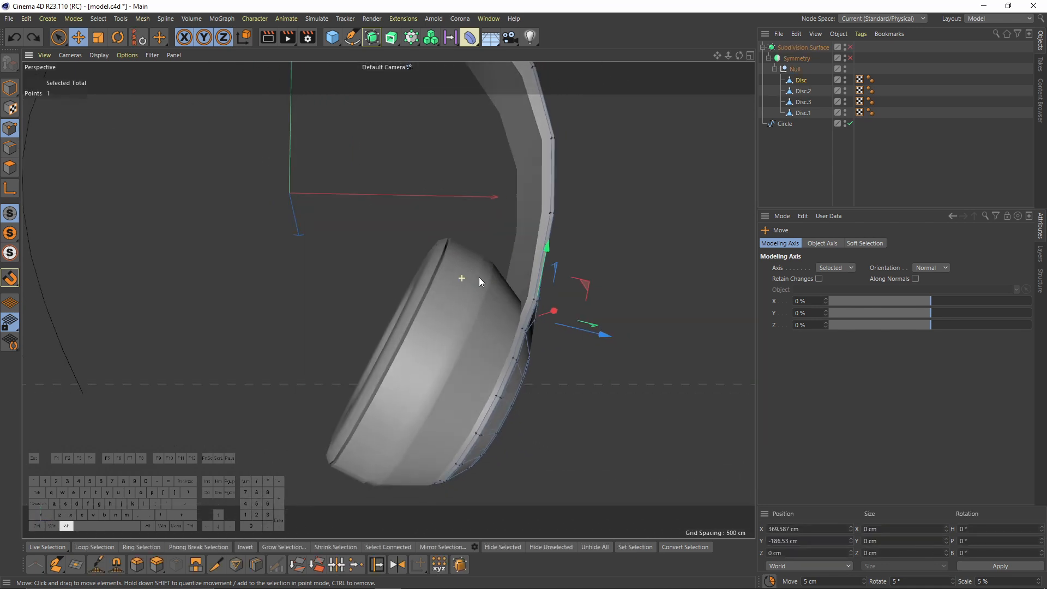
{"action": "left_click_drag", "start_coordinate": [479, 277], "coordinate": [513, 267], "text": "alt"}
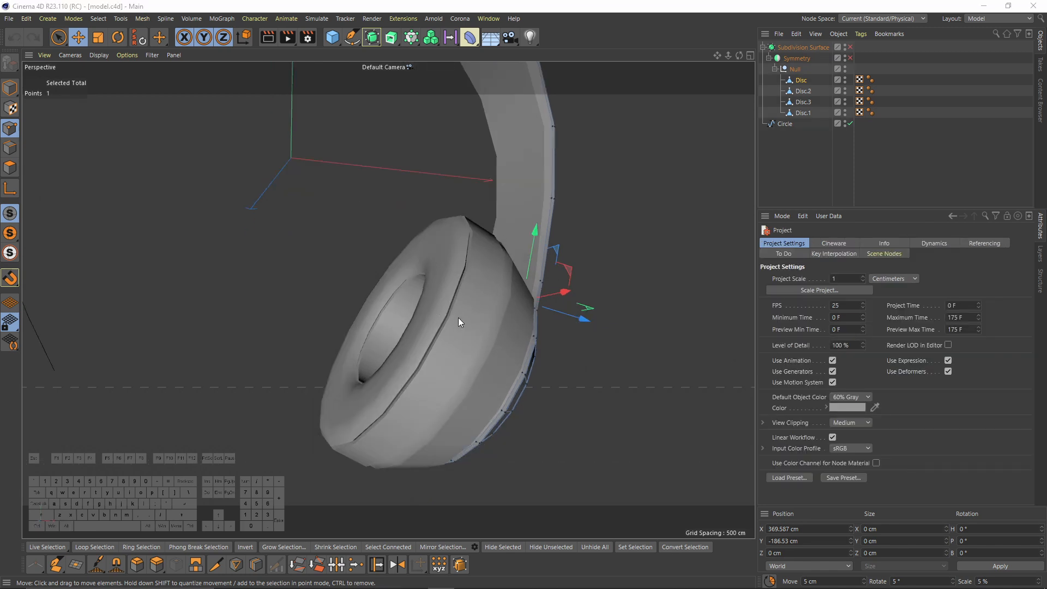
{"action": "scroll", "coordinate": [460, 296], "scroll_direction": "up", "scroll_amount": 1}
{"action": "scroll", "coordinate": [477, 255], "scroll_direction": "up", "scroll_amount": 1}
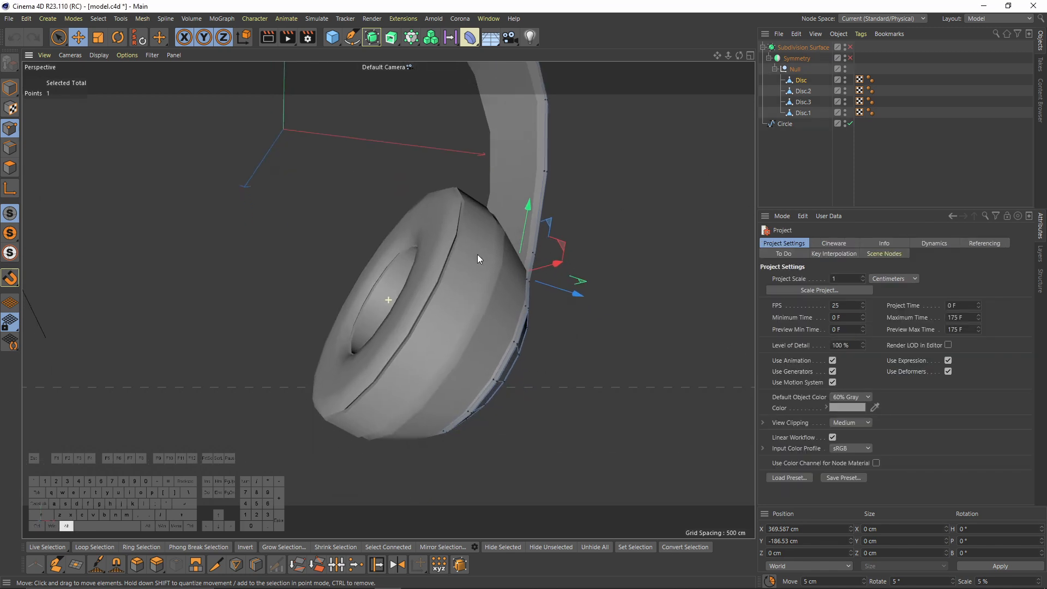
{"action": "scroll", "coordinate": [476, 254], "scroll_direction": "up", "scroll_amount": 2}
Convert the outer edge loop of Disc.3's seam groove to a spline and move that spline out of the object hierarchy
{"action": "left_click", "coordinate": [804, 91]}
{"action": "left_click", "coordinate": [804, 102]}
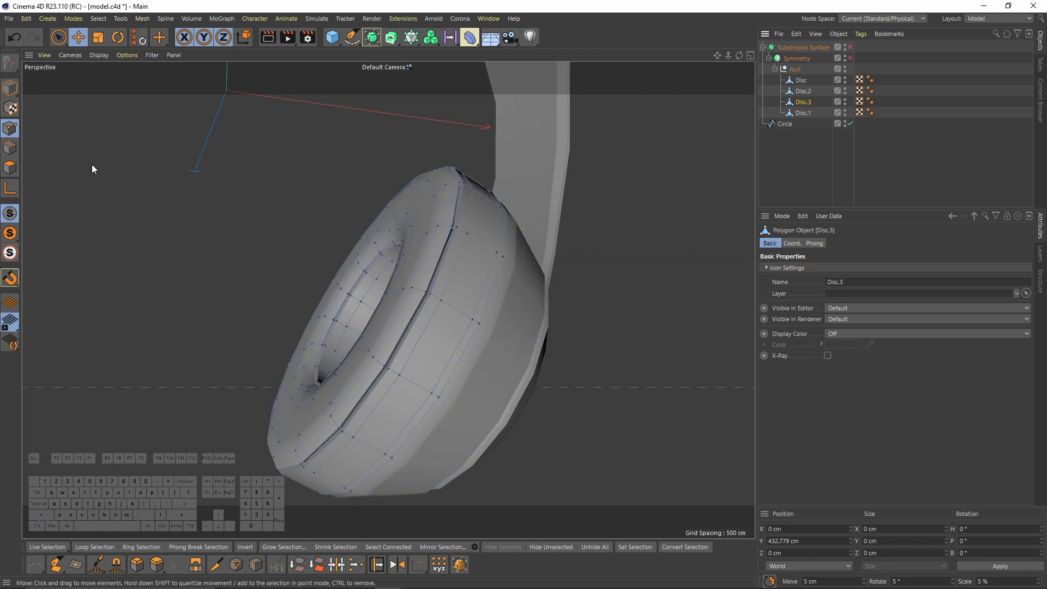
{"action": "left_click", "coordinate": [9, 151]}
{"action": "scroll", "coordinate": [463, 248], "scroll_direction": "up", "scroll_amount": 6}
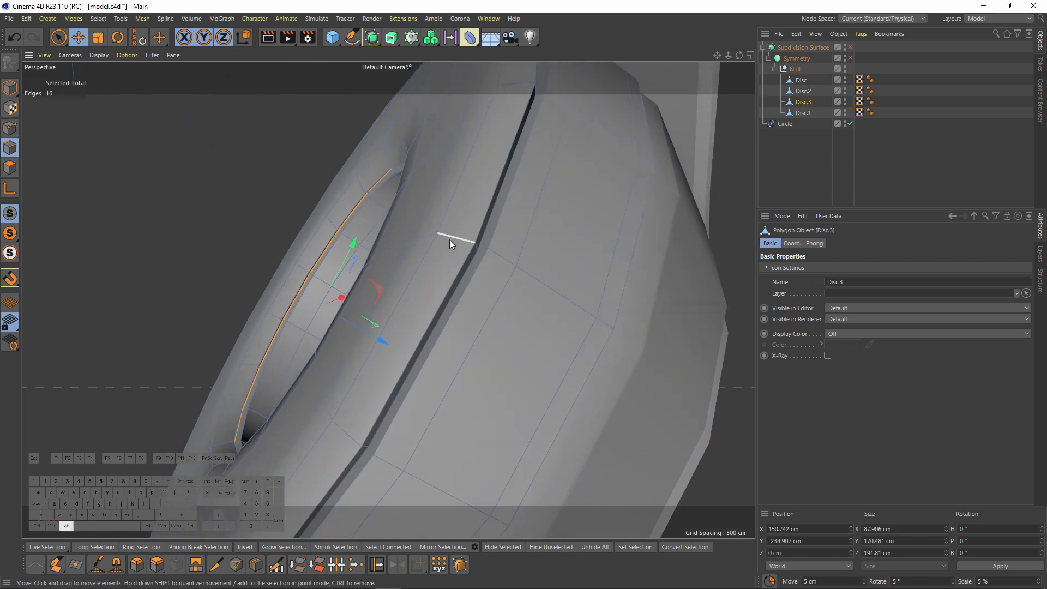
{"action": "double_click", "coordinate": [448, 309]}
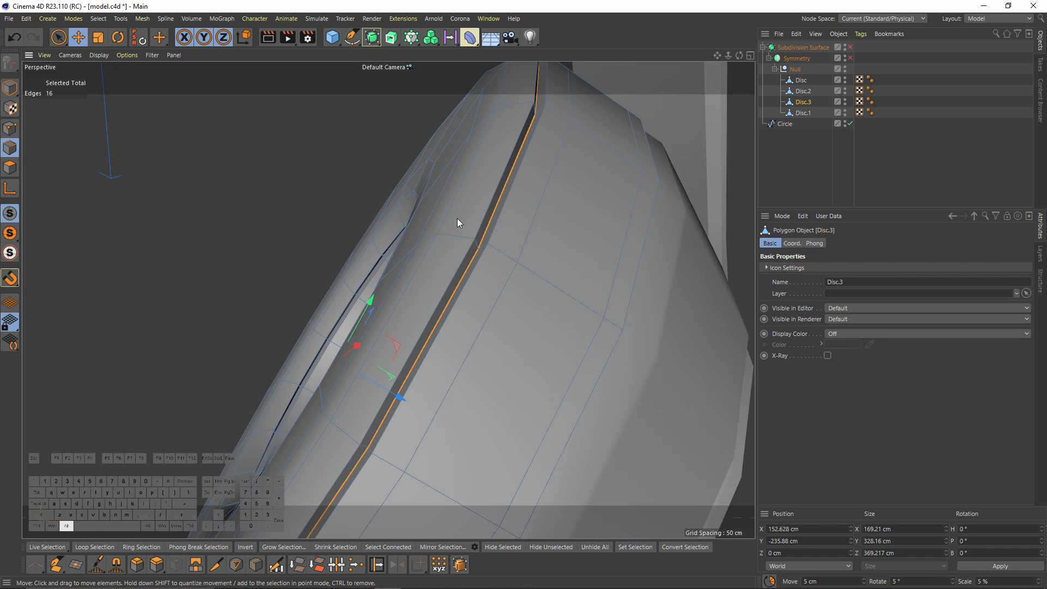
{"action": "scroll", "coordinate": [327, 98], "scroll_direction": "down", "scroll_amount": 4}
{"action": "left_click", "coordinate": [143, 19]}
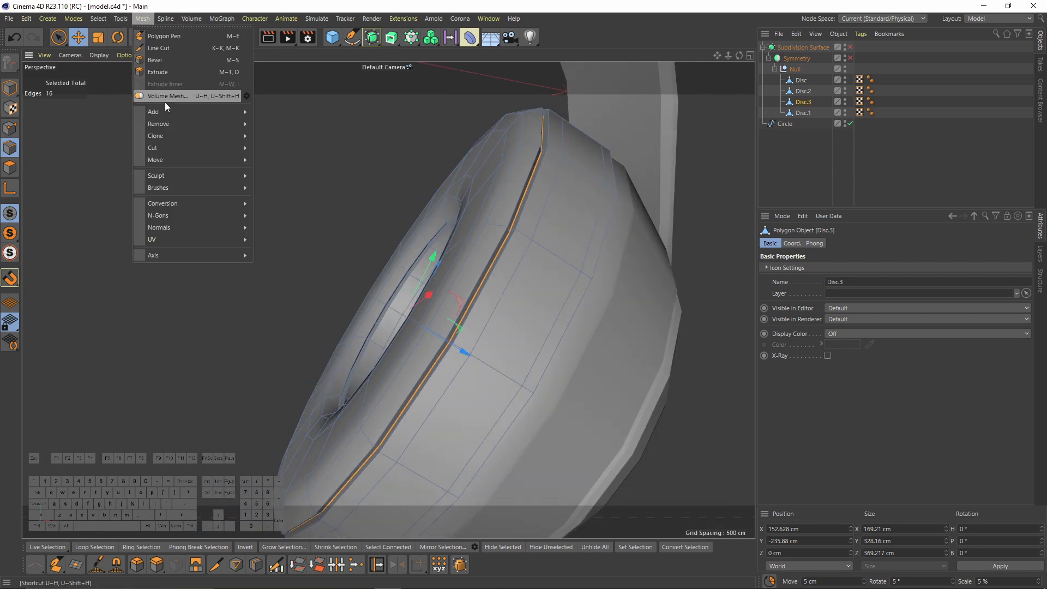
{"action": "mouse_move", "coordinate": [167, 201]}
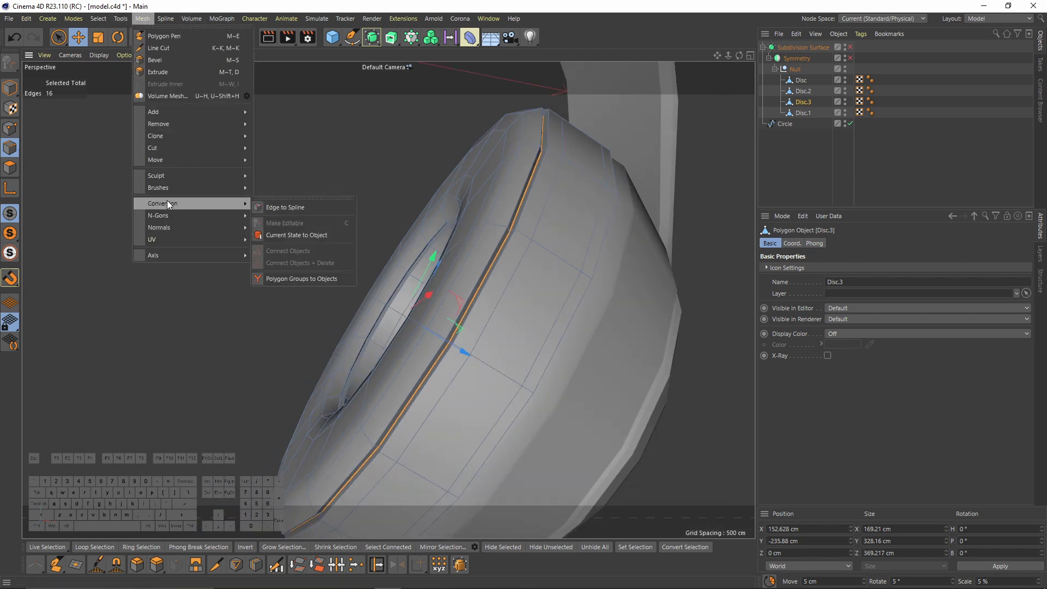
{"action": "left_click", "coordinate": [302, 211]}
{"action": "left_click_drag", "start_coordinate": [786, 121], "coordinate": [798, 164]}
{"action": "left_click_drag", "start_coordinate": [468, 238], "coordinate": [508, 263], "text": "alt"}
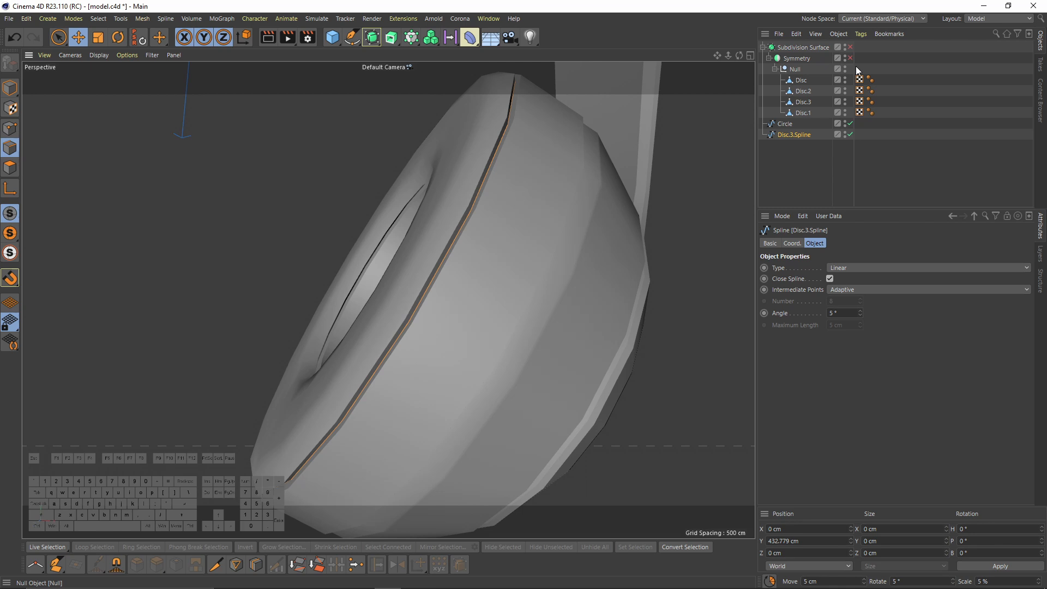
Hide the headphone model in the viewport and set the extracted seam spline's type to B-Spline
{"action": "left_click", "coordinate": [845, 47]}
{"action": "left_click", "coordinate": [845, 47]}
{"action": "left_click_drag", "start_coordinate": [490, 194], "coordinate": [813, 125], "text": "alt"}
{"action": "left_click_drag", "start_coordinate": [587, 202], "coordinate": [877, 290], "text": "alt"}
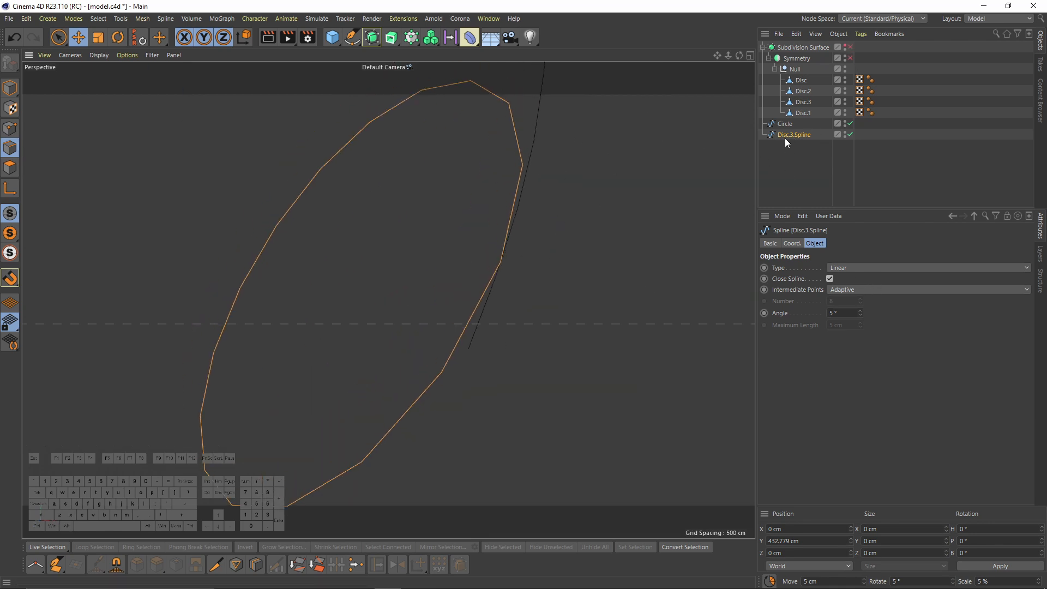
{"action": "left_click", "coordinate": [854, 267]}
{"action": "left_click", "coordinate": [853, 313]}
{"action": "left_click_drag", "start_coordinate": [682, 256], "coordinate": [577, 211], "text": "alt"}
{"action": "scroll", "coordinate": [512, 287], "scroll_direction": "down", "scroll_amount": 2}
{"action": "left_click_drag", "start_coordinate": [512, 286], "coordinate": [472, 240], "text": "alt"}
{"action": "scroll", "coordinate": [473, 240], "scroll_direction": "down", "scroll_amount": 2}
Add a rectangle spline at the world origin and scale it down to about 20.8 cm square
{"action": "left_click", "coordinate": [351, 37]}
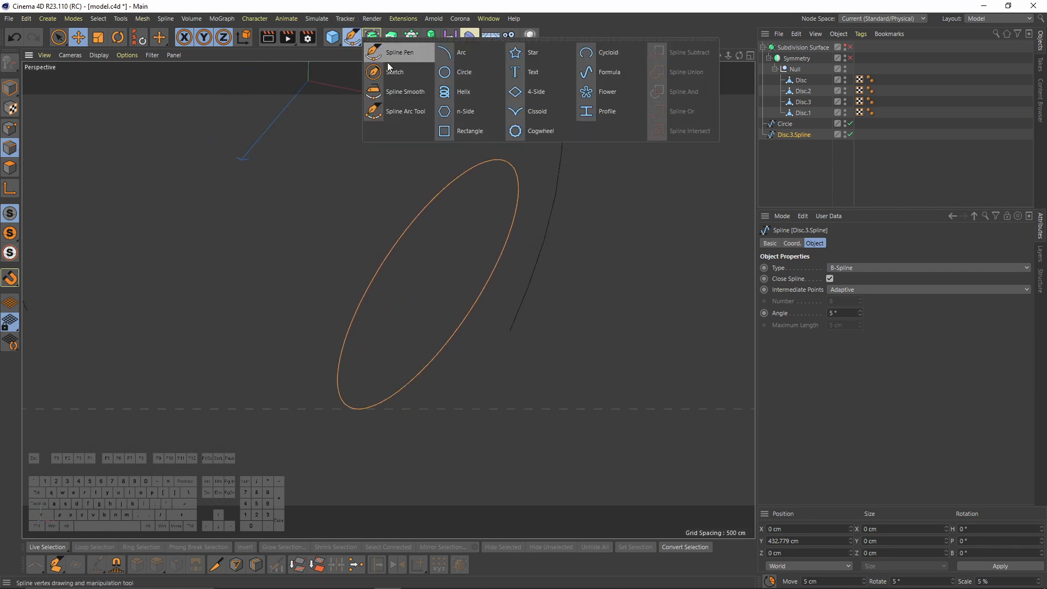
{"action": "left_click", "coordinate": [459, 134]}
{"action": "scroll", "coordinate": [407, 265], "scroll_direction": "down", "scroll_amount": 2}
{"action": "key", "text": "t"}
{"action": "left_click_drag", "start_coordinate": [444, 255], "coordinate": [49, 234]}
{"action": "left_click_drag", "start_coordinate": [266, 146], "coordinate": [265, 233], "text": "alt"}
{"action": "scroll", "coordinate": [349, 235], "scroll_direction": "up", "scroll_amount": 10}
{"action": "scroll", "coordinate": [349, 253], "scroll_direction": "up", "scroll_amount": 3}
Open the editable rectangle spline by disabling Close Spline and rotate the whole object 90° in bank
{"action": "left_click", "coordinate": [787, 47]}
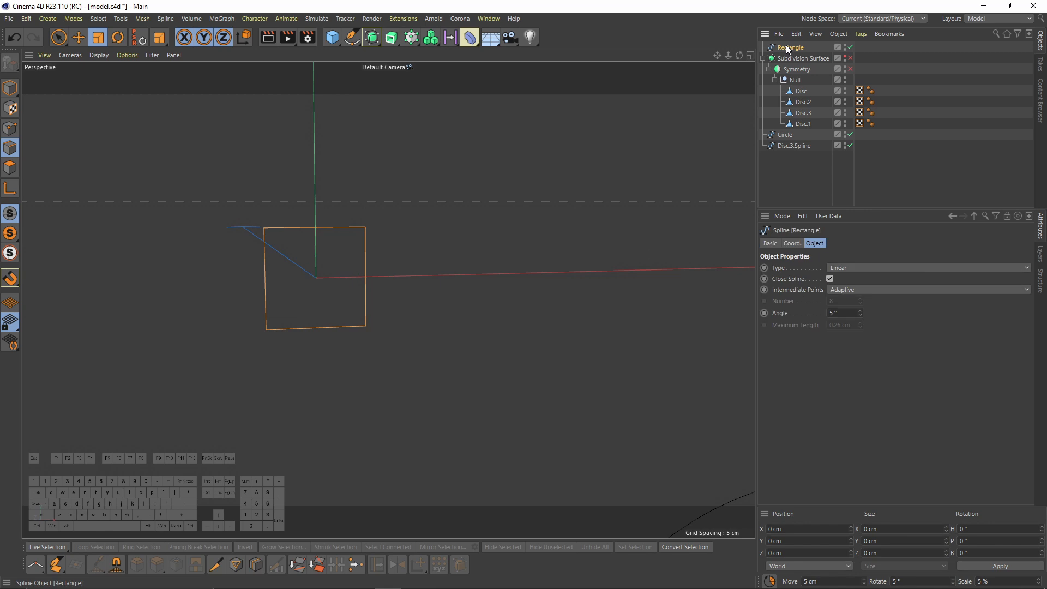
{"action": "left_click", "coordinate": [829, 279]}
{"action": "key", "text": "r"}
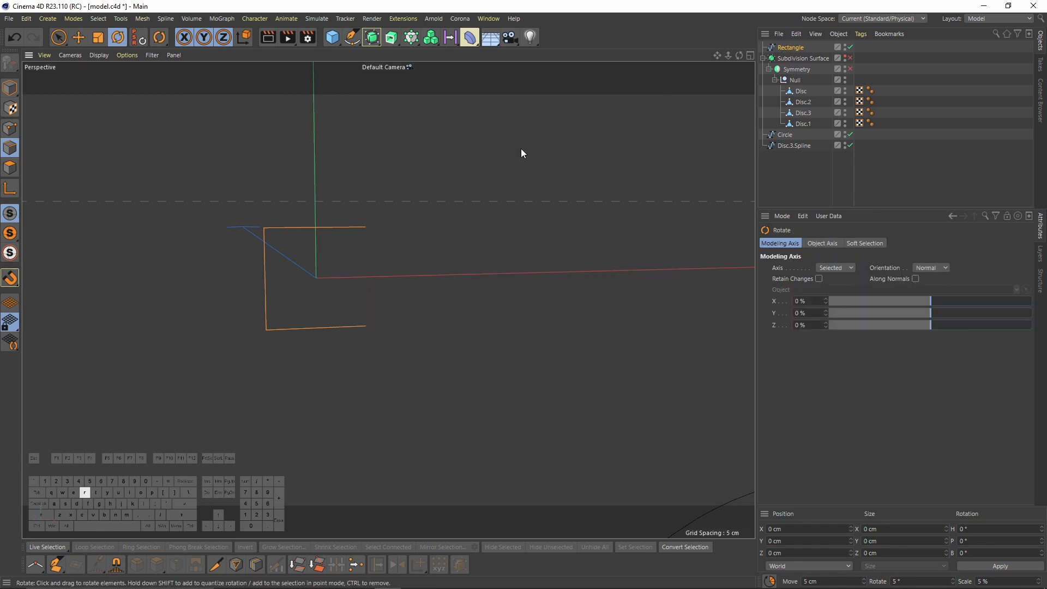
{"action": "left_click", "coordinate": [791, 48]}
{"action": "left_click", "coordinate": [10, 87]}
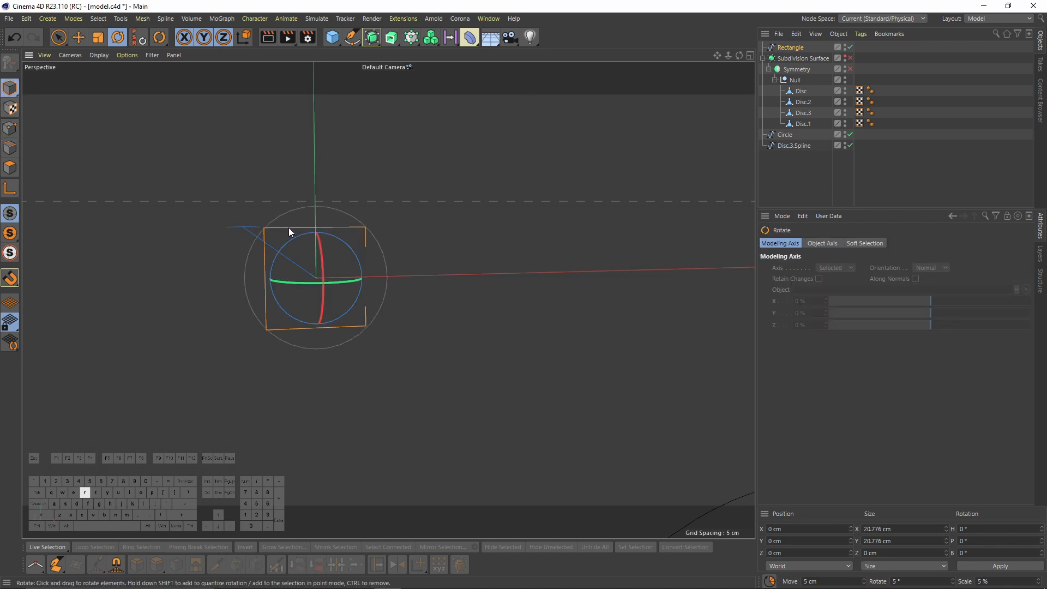
{"action": "left_click_drag", "start_coordinate": [285, 242], "coordinate": [361, 241], "text": "shift"}
{"action": "middle_click_drag", "start_coordinate": [362, 240], "coordinate": [392, 257], "text": "alt"}
{"action": "scroll", "coordinate": [338, 218], "scroll_direction": "up", "scroll_amount": 3}
Change the open rectangle spline's type to B-Spline
{"action": "left_click", "coordinate": [808, 49]}
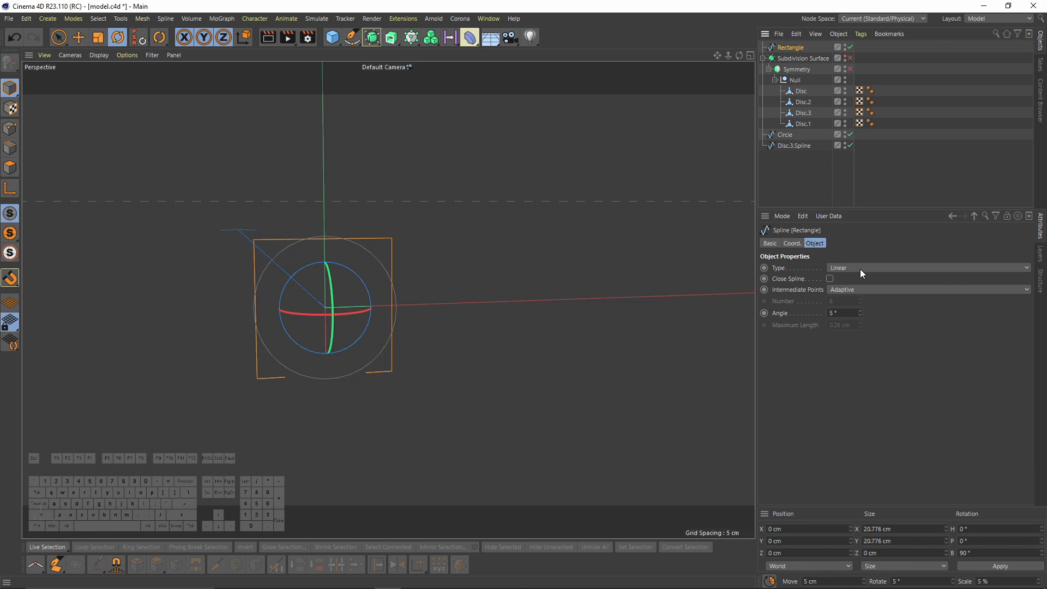
{"action": "left_click", "coordinate": [859, 269]}
{"action": "left_click", "coordinate": [855, 324]}
Flatten the arch by lowering its two upper control points to about Y -3.8 cm and narrowing them to about 15.4 cm apart
{"action": "left_click", "coordinate": [10, 128]}
{"action": "key", "text": "9"}
{"action": "left_click", "coordinate": [320, 237]}
{"action": "left_click_drag", "start_coordinate": [327, 312], "coordinate": [335, 388]}
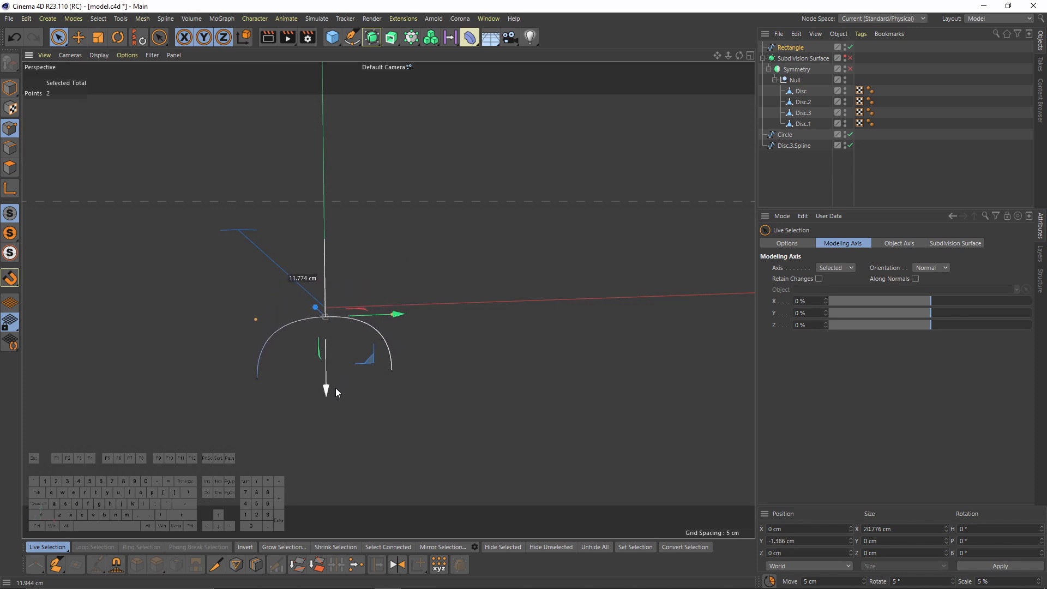
{"action": "key", "text": "t"}
{"action": "left_click_drag", "start_coordinate": [393, 313], "coordinate": [274, 341]}
{"action": "key", "text": "e"}
{"action": "left_click_drag", "start_coordinate": [327, 389], "coordinate": [328, 398]}
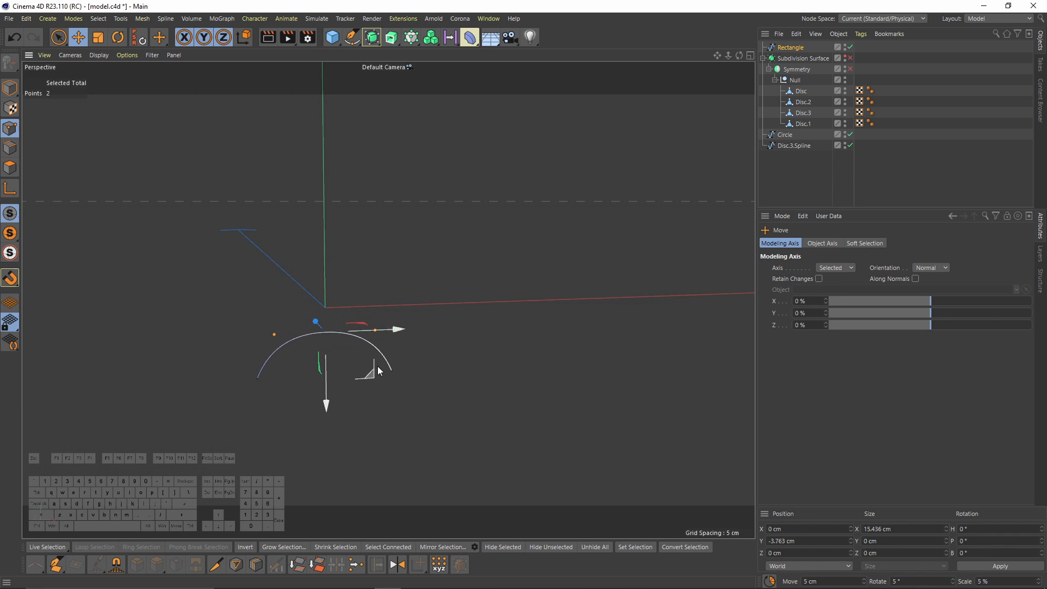
Add a circle spline and scale it down to a small profile for the arch
{"action": "left_click", "coordinate": [352, 37]}
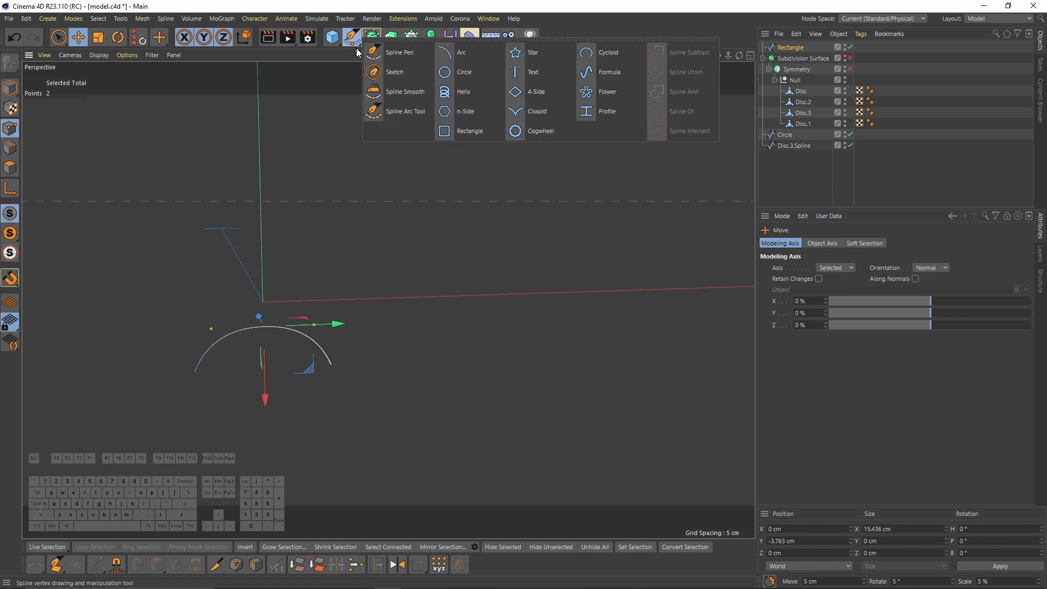
{"action": "left_click", "coordinate": [461, 74]}
{"action": "key", "text": "t"}
{"action": "left_click_drag", "start_coordinate": [529, 384], "coordinate": [1, 399]}
{"action": "middle_click_drag", "start_coordinate": [596, 291], "coordinate": [684, 267], "text": "alt"}
{"action": "left_click_drag", "start_coordinate": [574, 281], "coordinate": [540, 288]}
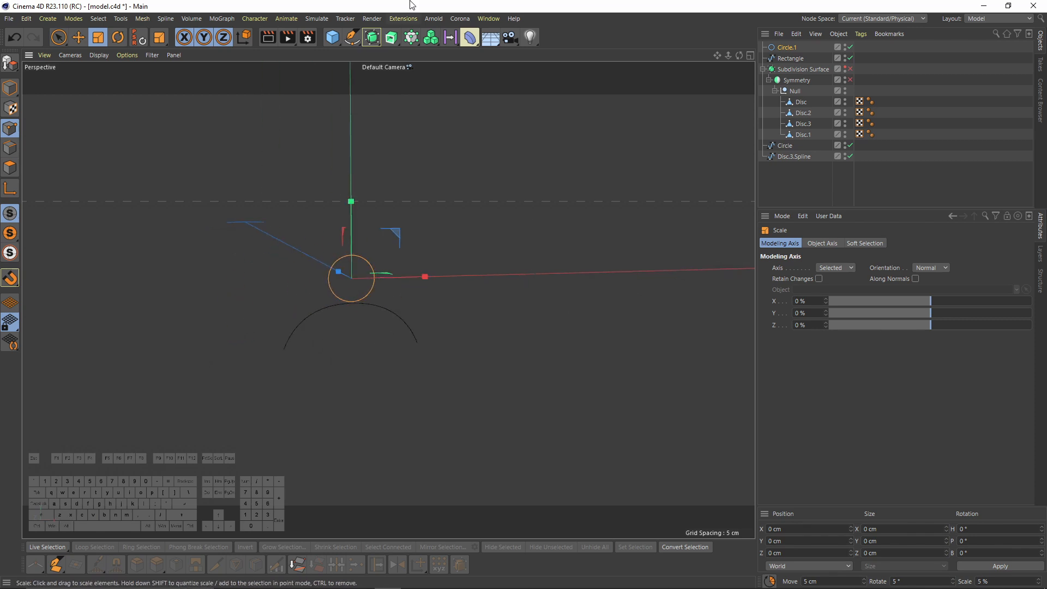
Create a Sweep with the small circle as profile and the arched rectangle spline as path
{"action": "left_click", "coordinate": [400, 41]}
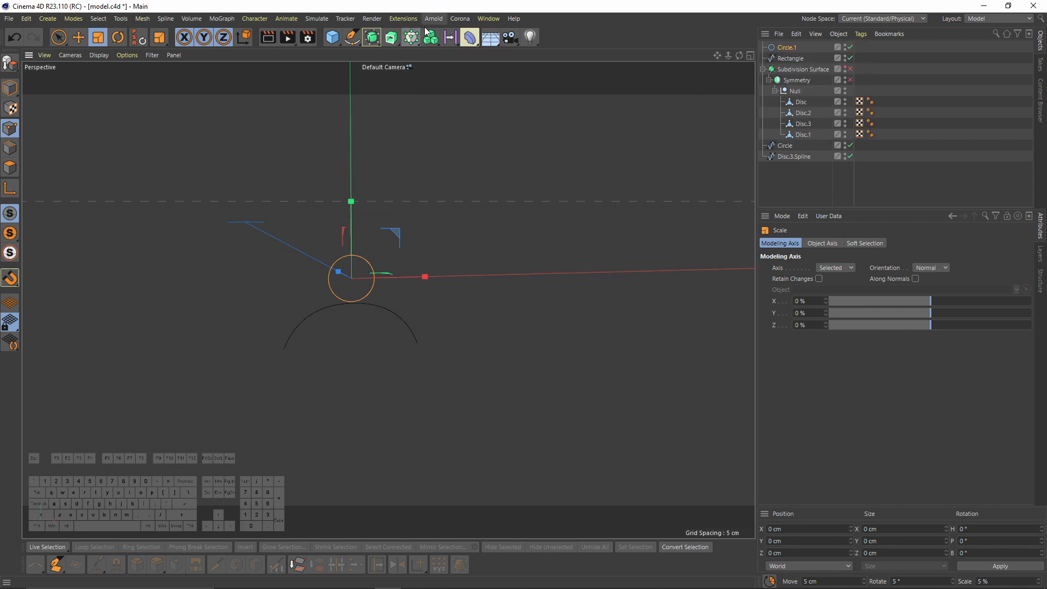
{"action": "left_click", "coordinate": [399, 42]}
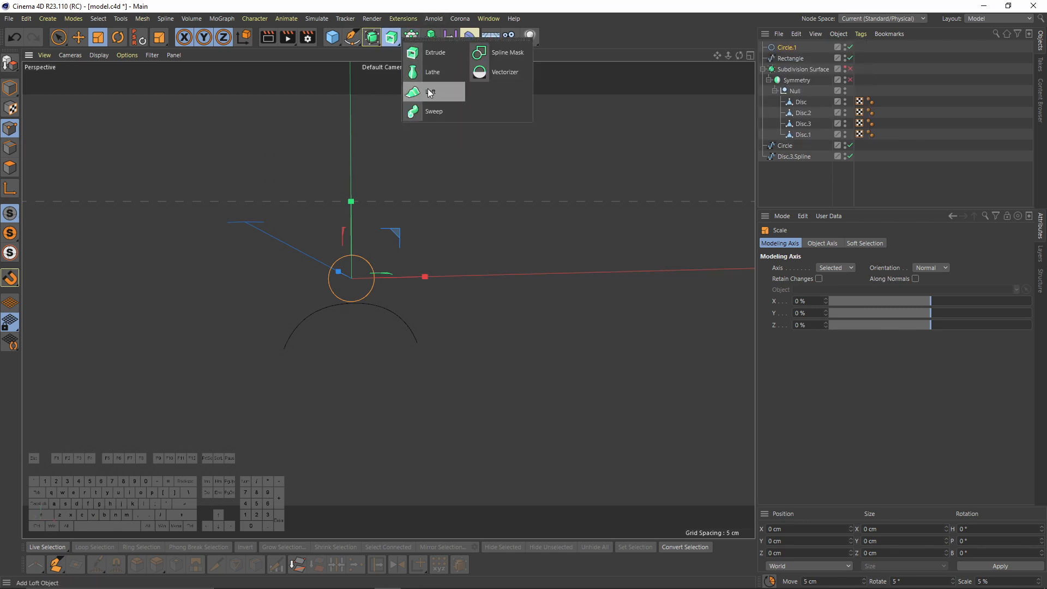
{"action": "left_click", "coordinate": [434, 111]}
{"action": "left_click", "coordinate": [787, 59]}
{"action": "left_click", "coordinate": [790, 69], "text": "shift"}
{"action": "left_click_drag", "start_coordinate": [790, 68], "coordinate": [791, 47]}
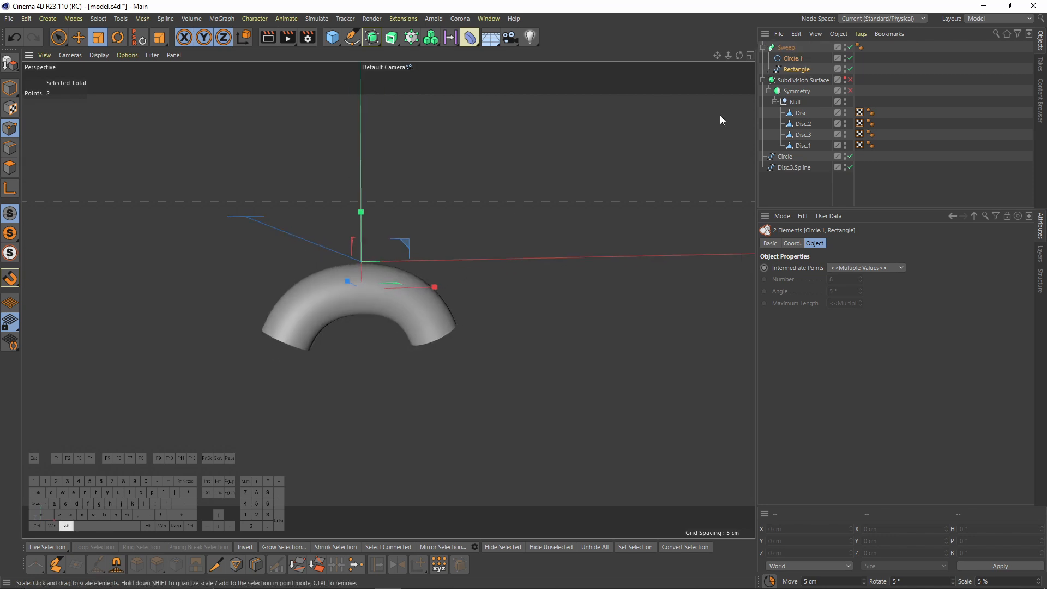
Scale the sweep's circle profile to a radius of about 1.87 cm
{"action": "left_click", "coordinate": [791, 58]}
{"action": "left_click_drag", "start_coordinate": [595, 296], "coordinate": [397, 320]}
{"action": "right_click_drag", "start_coordinate": [398, 320], "coordinate": [430, 244], "text": "alt"}
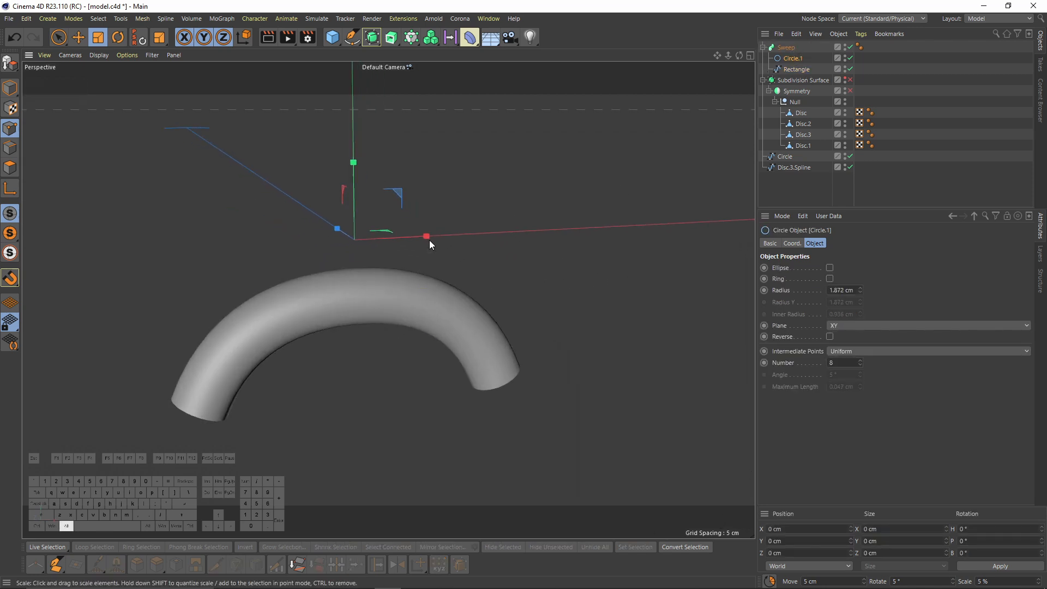
Show mesh lines on the shaded viewport and reduce the circle profile's intermediate points to make a low-polygon tube
{"action": "left_click", "coordinate": [77, 55]}
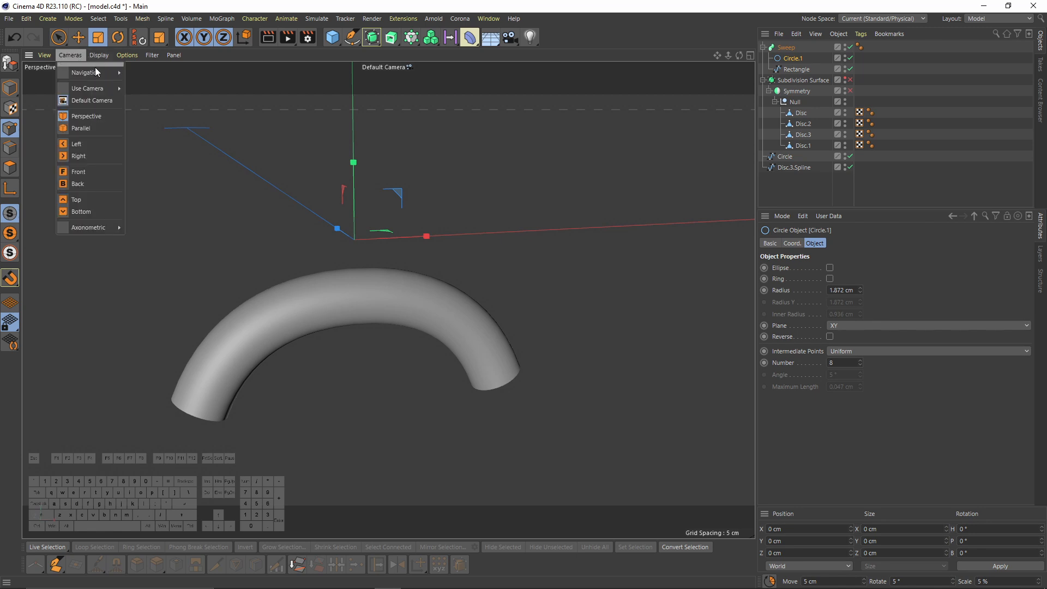
{"action": "mouse_move", "coordinate": [93, 56]}
{"action": "left_click", "coordinate": [112, 84]}
{"action": "left_click_drag", "start_coordinate": [297, 216], "coordinate": [401, 263], "text": "alt"}
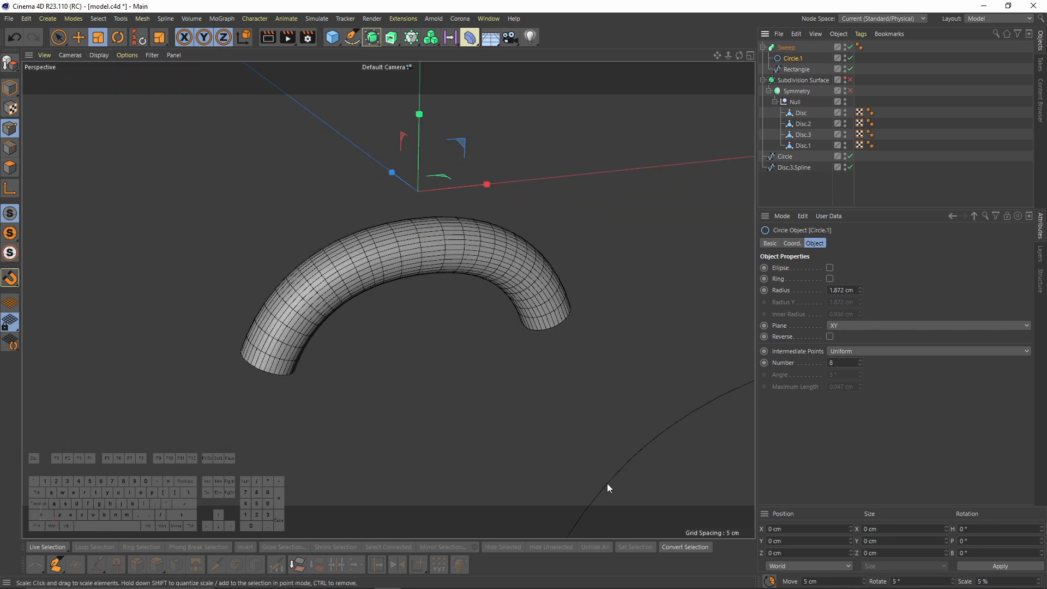
{"action": "scroll", "coordinate": [502, 220], "scroll_direction": "up", "scroll_amount": 3}
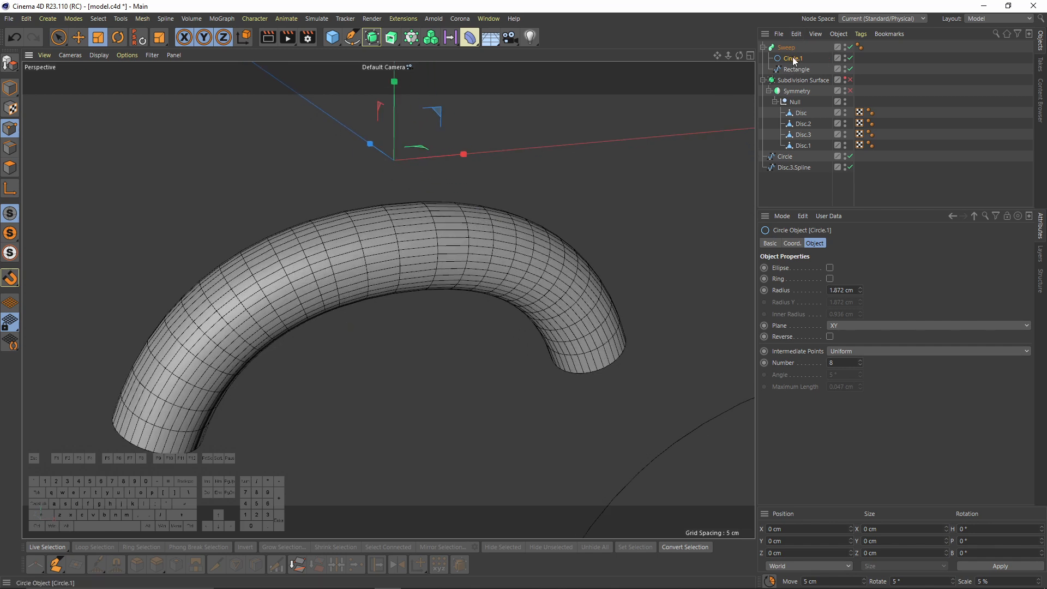
{"action": "left_click_drag", "start_coordinate": [860, 365], "coordinate": [862, 366]}
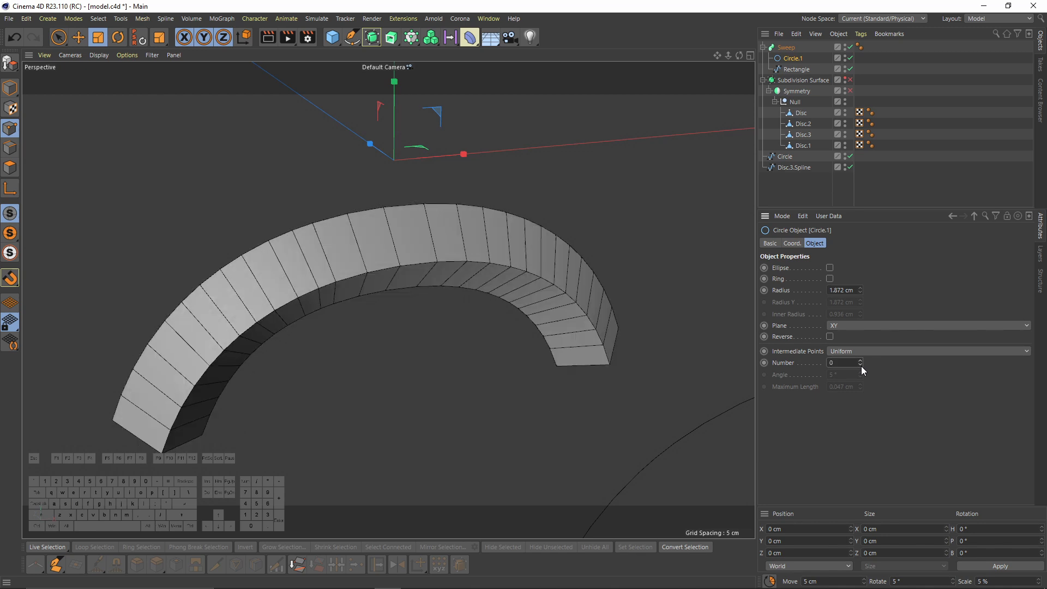
{"action": "left_click", "coordinate": [861, 362]}
Raise the arched path spline's intermediate point angle to 25° to reduce the segments along the tube
{"action": "left_click", "coordinate": [798, 70]}
{"action": "left_click_drag", "start_coordinate": [407, 328], "coordinate": [489, 306], "text": "alt"}
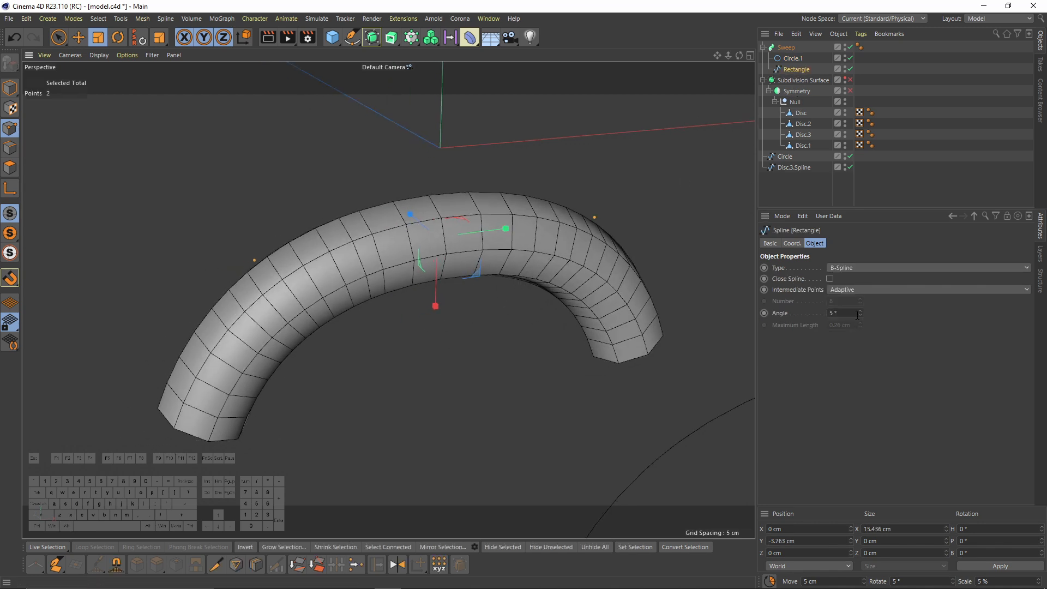
{"action": "left_click_drag", "start_coordinate": [861, 310], "coordinate": [861, 298]}
{"action": "left_click_drag", "start_coordinate": [547, 227], "coordinate": [633, 175], "text": "alt"}
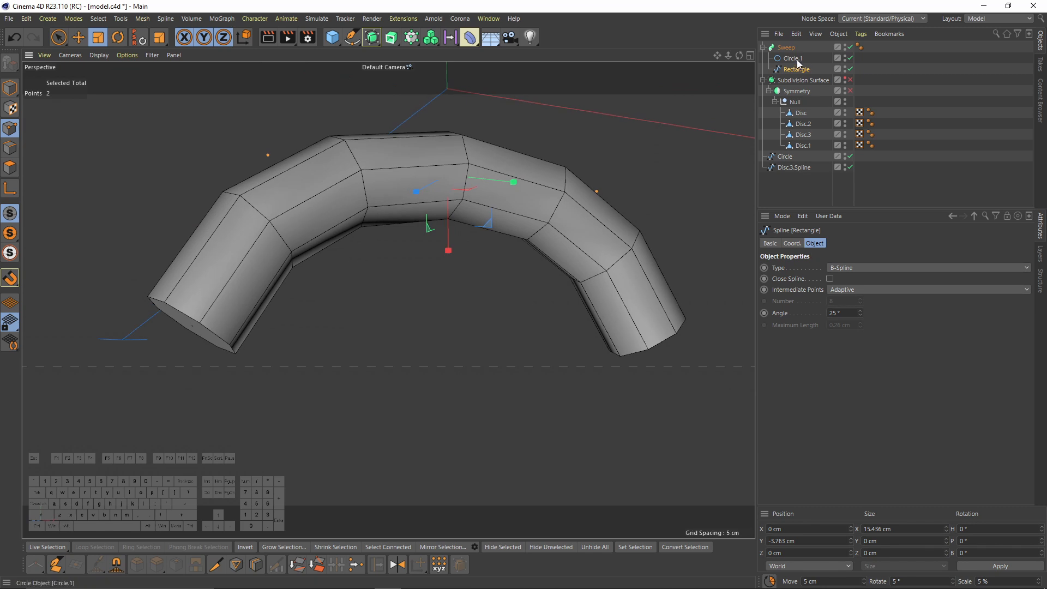
Disable the start and end caps of the Sweep to leave both tube ends open
{"action": "left_click", "coordinate": [786, 47]}
{"action": "left_click", "coordinate": [867, 243]}
{"action": "left_click", "coordinate": [841, 268]}
{"action": "left_click", "coordinate": [841, 279]}
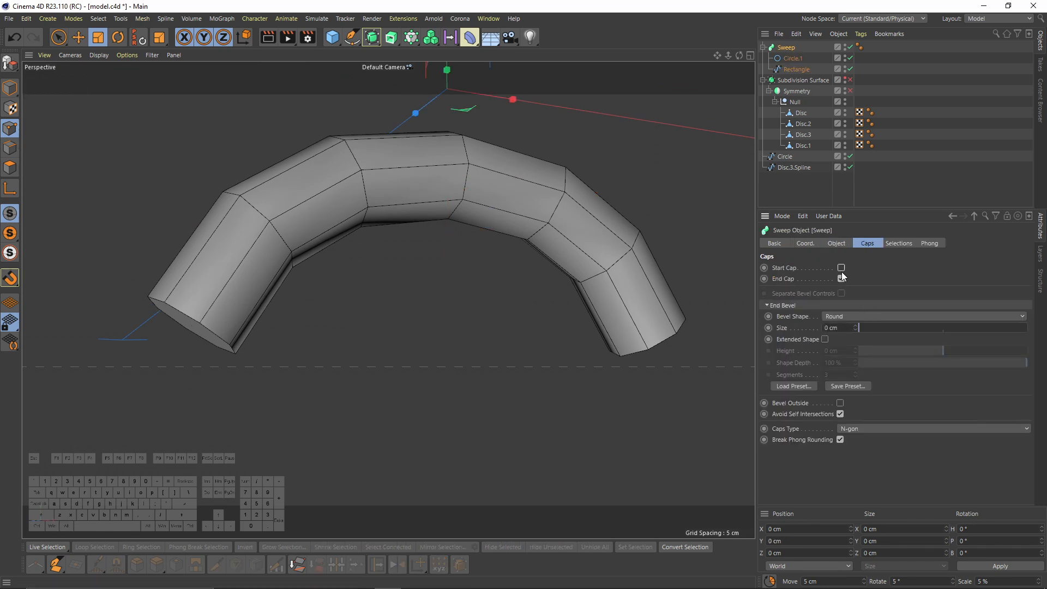
{"action": "left_click_drag", "start_coordinate": [446, 320], "coordinate": [418, 274], "text": "alt"}
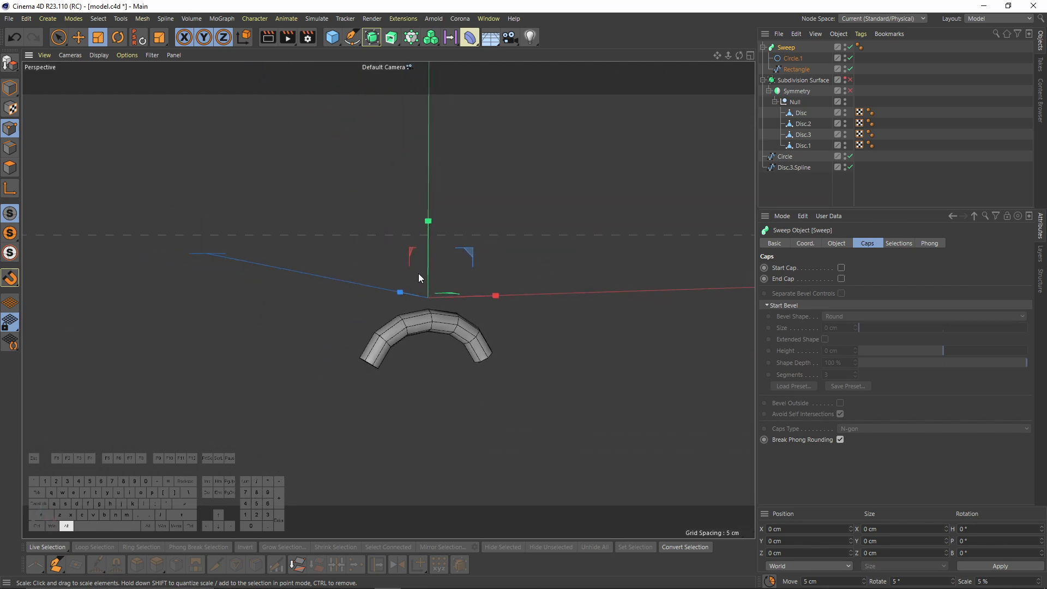
Collapse the Sweep's hierarchy and place the Sweep inside a new Cloner
{"action": "left_click", "coordinate": [764, 48]}
{"action": "left_click_drag", "start_coordinate": [510, 162], "coordinate": [470, 206], "text": "alt"}
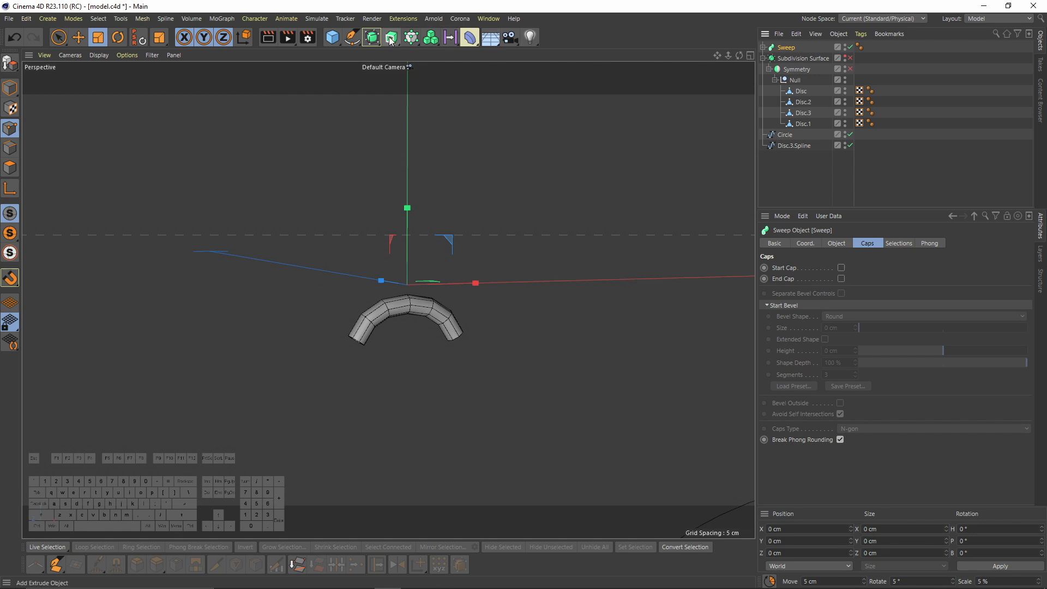
{"action": "left_click_drag", "start_coordinate": [414, 39], "coordinate": [498, 3]}
{"action": "left_click_drag", "start_coordinate": [412, 38], "coordinate": [450, 54], "text": "alt"}
{"action": "left_click_drag", "start_coordinate": [444, 262], "coordinate": [441, 297], "text": "alt"}
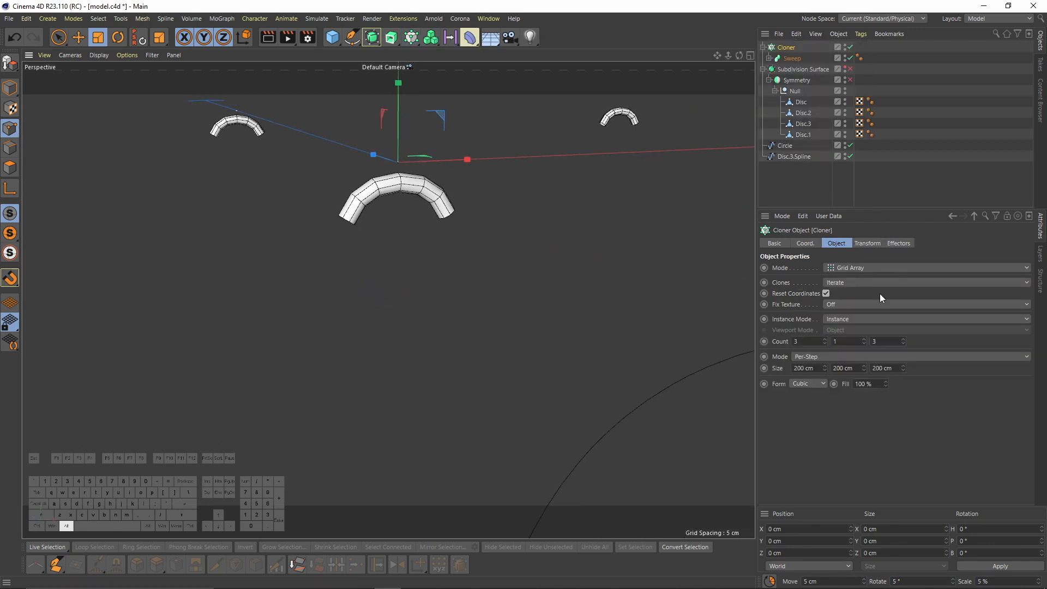
Set the Cloner to Object mode and assign Disc.3.Spline as the object to distribute the clones on
{"action": "left_click", "coordinate": [855, 267]}
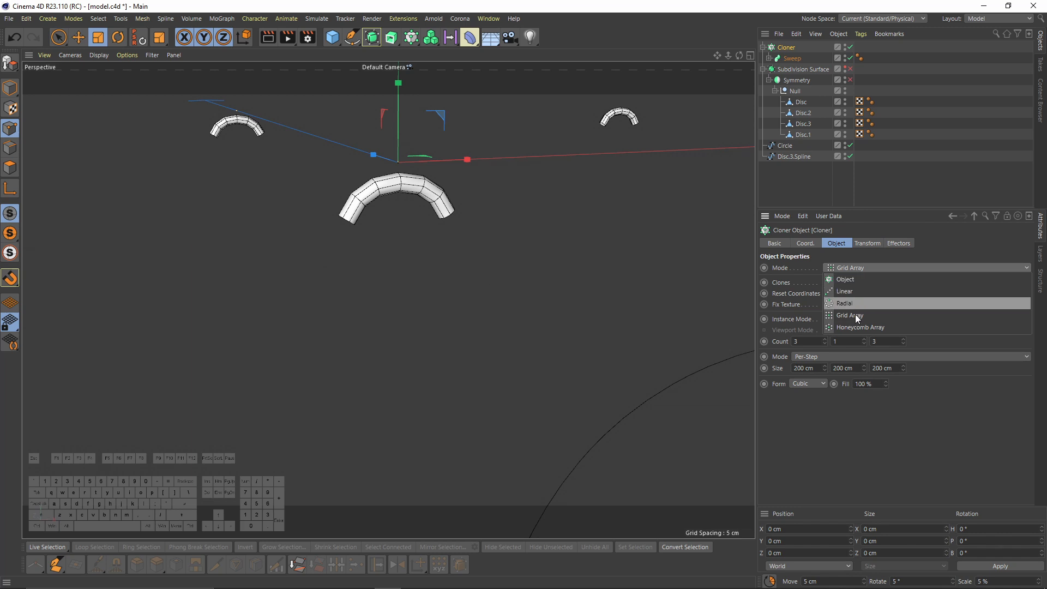
{"action": "left_click", "coordinate": [853, 283]}
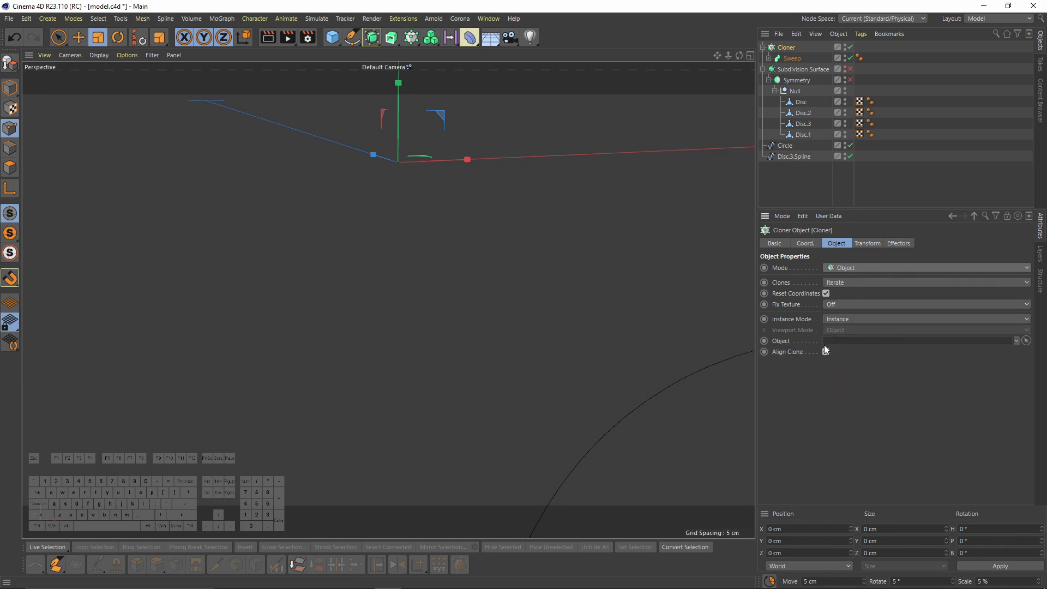
{"action": "left_click_drag", "start_coordinate": [791, 159], "coordinate": [836, 342]}
{"action": "scroll", "coordinate": [476, 258], "scroll_direction": "down", "scroll_amount": 10, "text": "alt"}
{"action": "middle_click_drag", "start_coordinate": [561, 412], "coordinate": [480, 316], "text": "alt"}
{"action": "right_click_drag", "start_coordinate": [480, 316], "coordinate": [572, 294], "text": "alt"}
{"action": "left_click_drag", "start_coordinate": [571, 296], "coordinate": [519, 290], "text": "alt"}
Set the Cloner's distribution to Even and its count to 35
{"action": "left_click", "coordinate": [836, 380]}
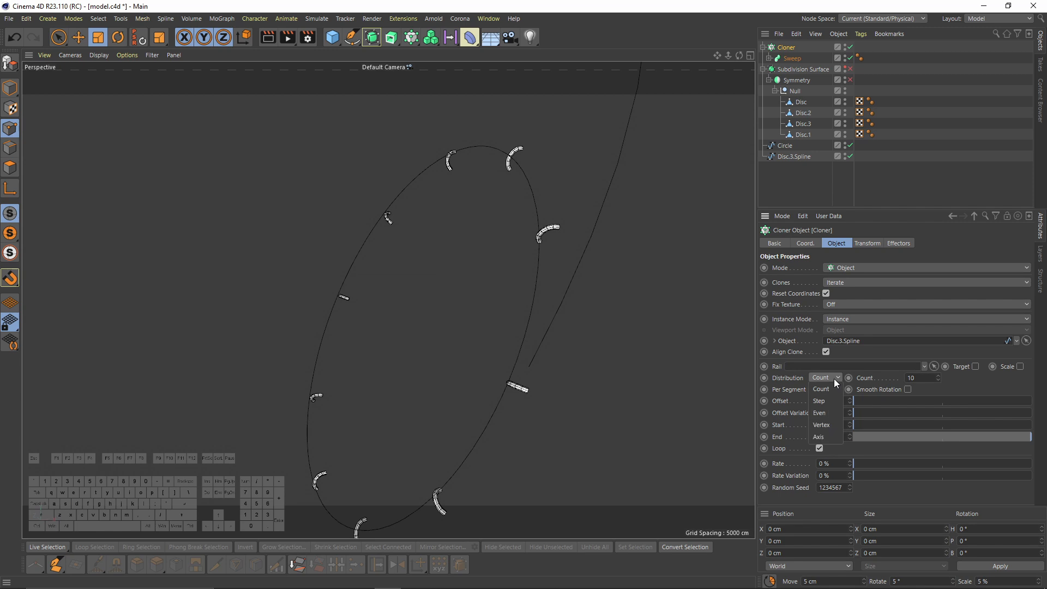
{"action": "left_click", "coordinate": [790, 380]}
{"action": "left_click", "coordinate": [825, 378]}
{"action": "left_click", "coordinate": [825, 413]}
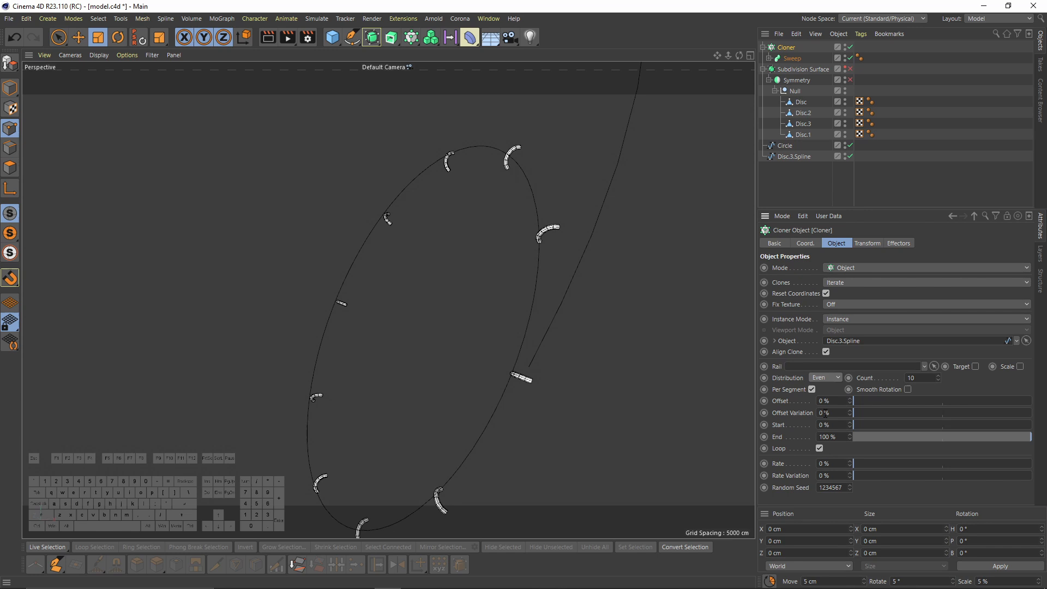
{"action": "mouse_move", "coordinate": [939, 378]}
{"action": "left_mouse_down"}
{"action": "mouse_move", "coordinate": [948, 360]}
{"action": "mouse_move", "coordinate": [948, 379]}
{"action": "left_mouse_up"}
{"action": "type", "text": "35"}
{"action": "key", "text": "Return"}
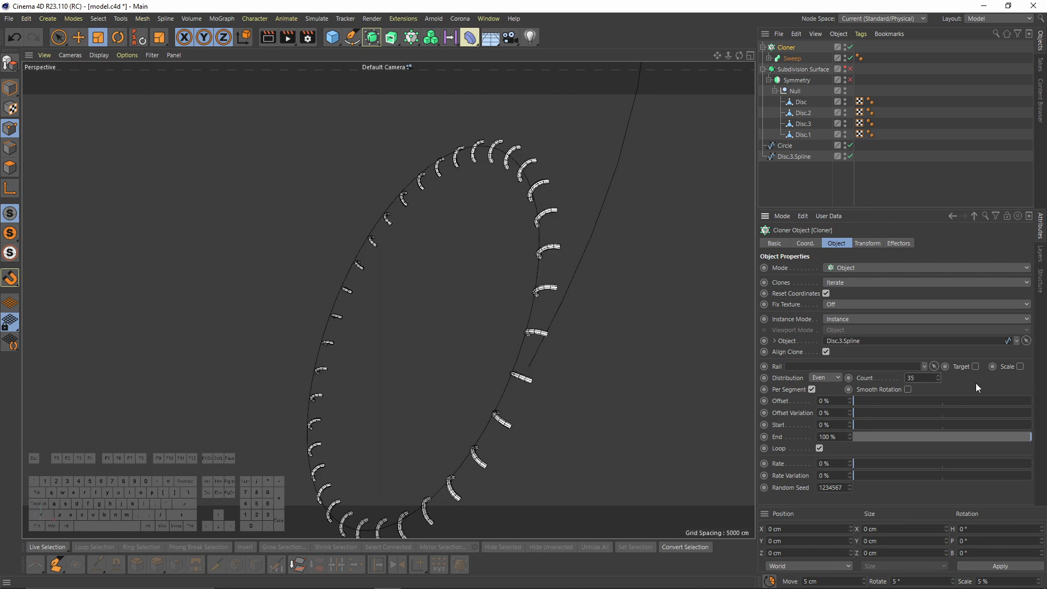
Rotate the Cloner's clones through its Transform settings, with R.H at 90° and R.P at -90°
{"action": "left_click_drag", "start_coordinate": [620, 358], "coordinate": [584, 305], "text": "alt"}
{"action": "left_click", "coordinate": [867, 244]}
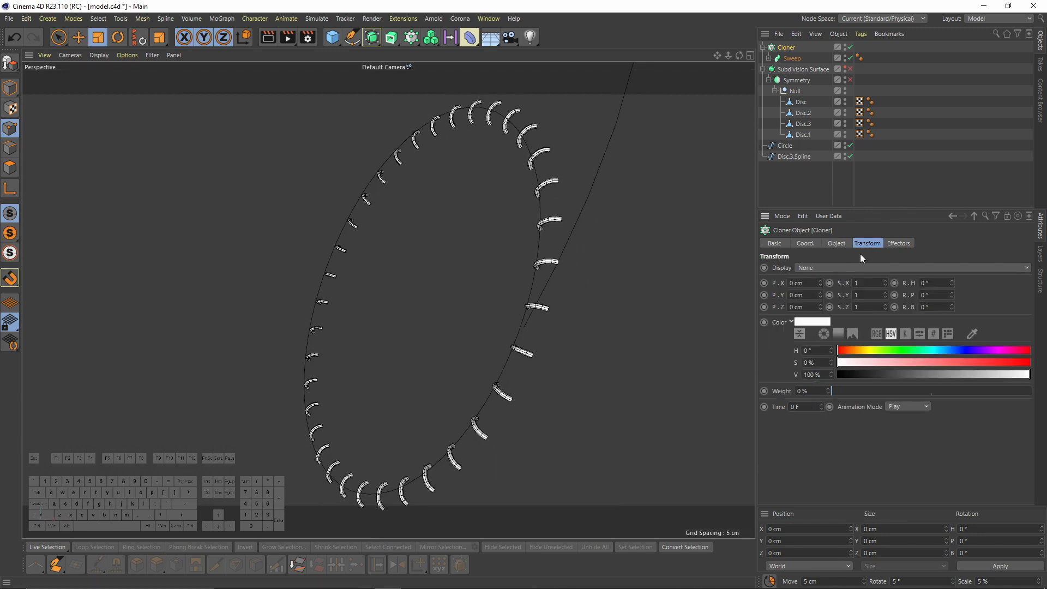
{"action": "left_click_drag", "start_coordinate": [951, 283], "coordinate": [952, 334]}
{"action": "left_click", "coordinate": [951, 293]}
{"action": "left_click", "coordinate": [951, 292]}
{"action": "left_click", "coordinate": [952, 297]}
{"action": "left_click", "coordinate": [952, 297]}
{"action": "left_click", "coordinate": [953, 297]}
{"action": "left_click", "coordinate": [953, 297]}
{"action": "left_click", "coordinate": [953, 296]}
{"action": "left_click", "coordinate": [953, 297]}
{"action": "scroll", "coordinate": [552, 216], "scroll_direction": "up", "scroll_amount": 5}
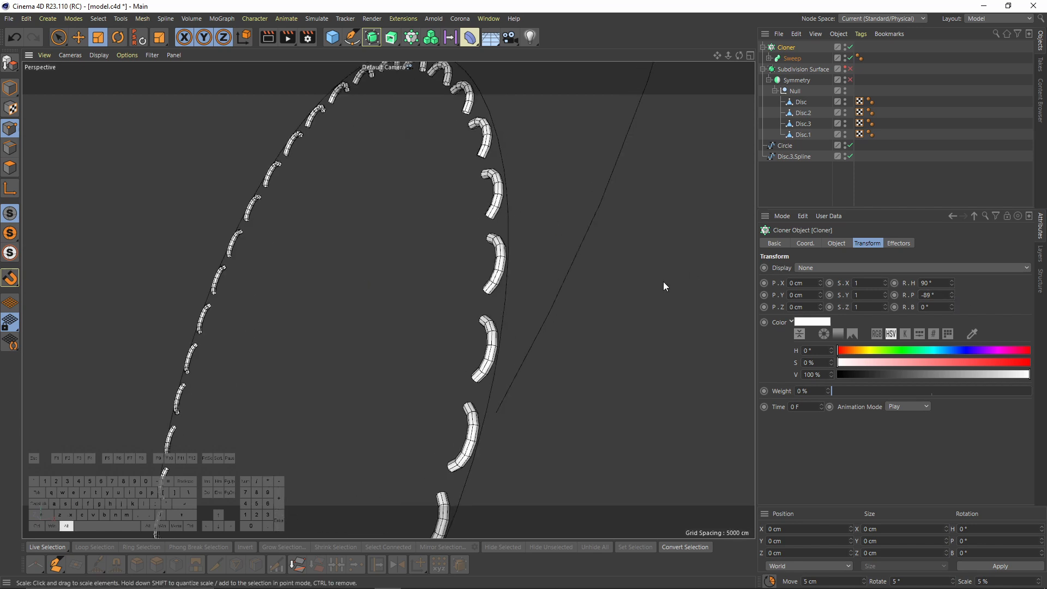
{"action": "left_click", "coordinate": [952, 296]}
{"action": "scroll", "coordinate": [555, 261], "scroll_direction": "up", "scroll_amount": 5}
{"action": "scroll", "coordinate": [469, 284], "scroll_direction": "down", "scroll_amount": 5}
{"action": "scroll", "coordinate": [475, 281], "scroll_direction": "up", "scroll_amount": 3}
Show the rest of the headphone model again and enable the Subdivision Surface, keeping the shaded display with wireframe lines
{"action": "left_click_drag", "start_coordinate": [476, 281], "coordinate": [425, 229], "text": "alt"}
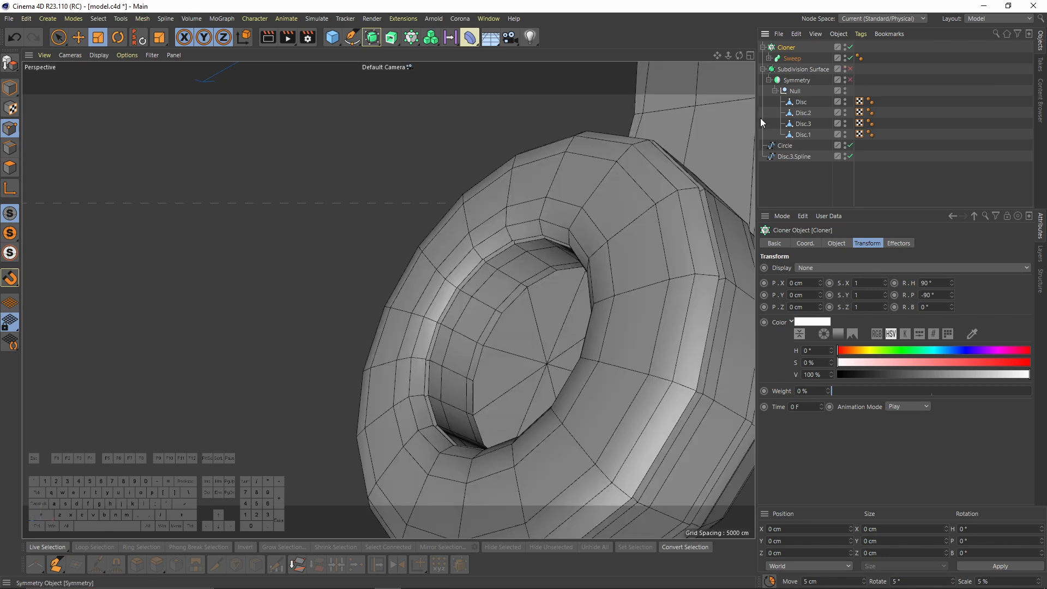
{"action": "mouse_move", "coordinate": [546, 256]}
{"action": "left_mouse_down", "text": "alt"}
{"action": "mouse_move", "coordinate": [476, 233]}
{"action": "mouse_move", "coordinate": [512, 215]}
{"action": "left_mouse_up", "text": "alt"}
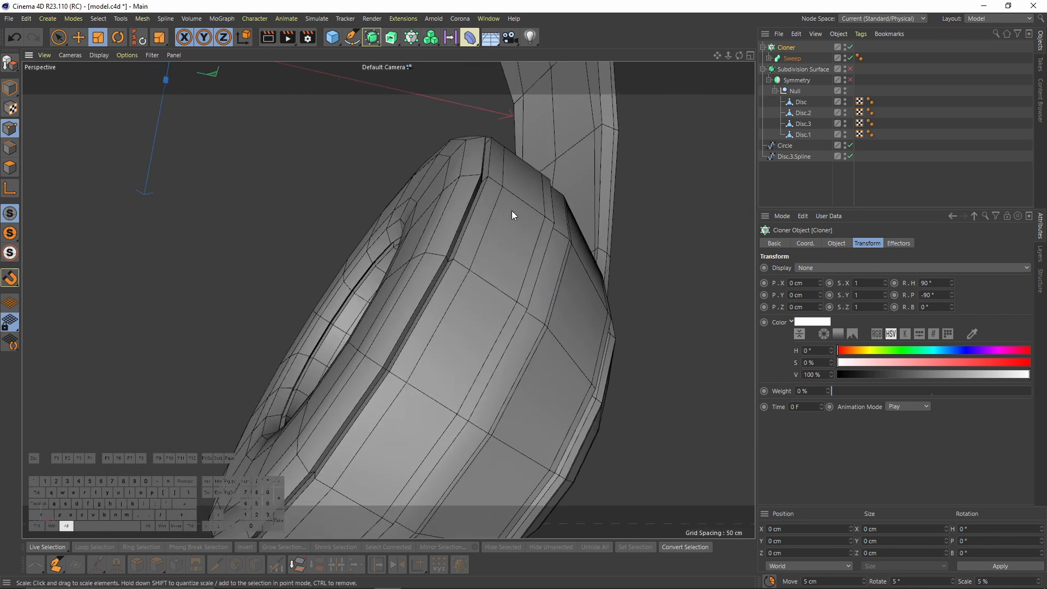
{"action": "left_click", "coordinate": [851, 69]}
{"action": "left_click_drag", "start_coordinate": [546, 262], "coordinate": [702, 172], "text": "alt"}
{"action": "left_click", "coordinate": [850, 79]}
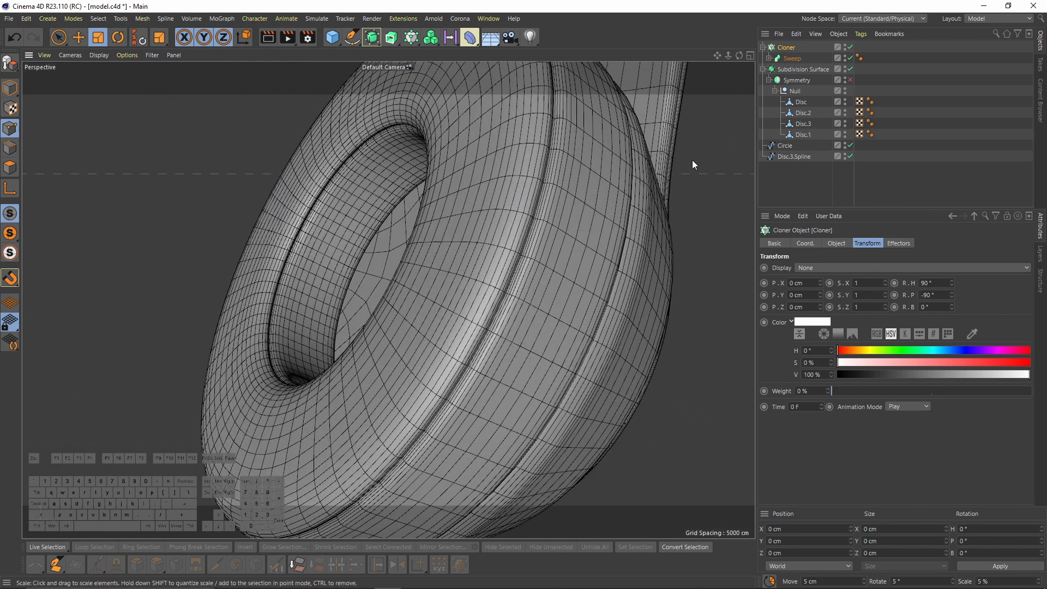
{"action": "key", "text": "n"}
{"action": "key", "text": "g"}
{"action": "key", "text": "n"}
{"action": "key", "text": "b"}
{"action": "left_click_drag", "start_coordinate": [547, 256], "coordinate": [526, 227], "text": "alt"}
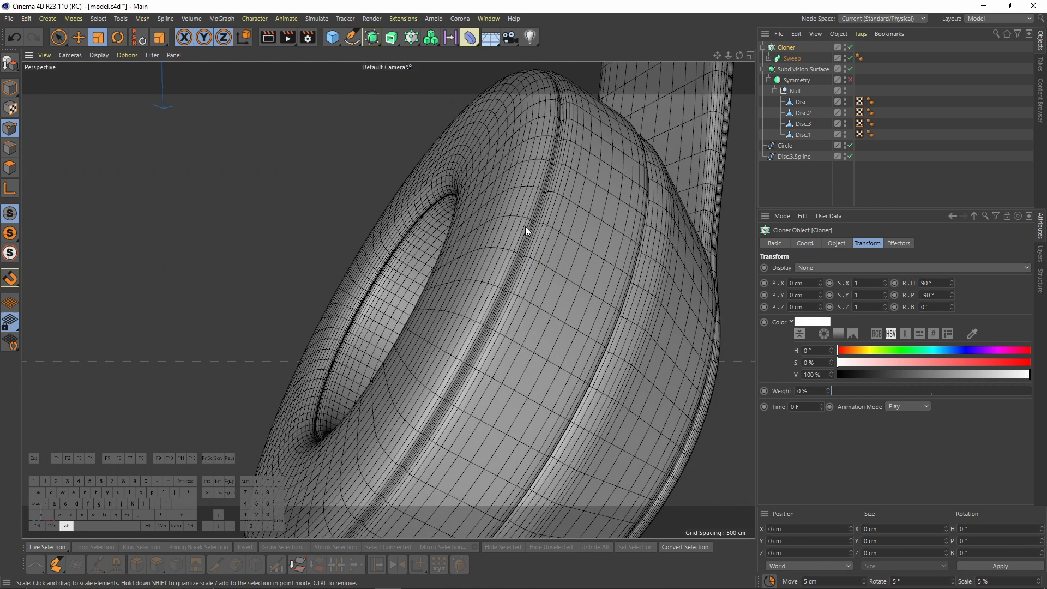
{"action": "right_click_drag", "start_coordinate": [525, 227], "coordinate": [567, 213], "text": "alt"}
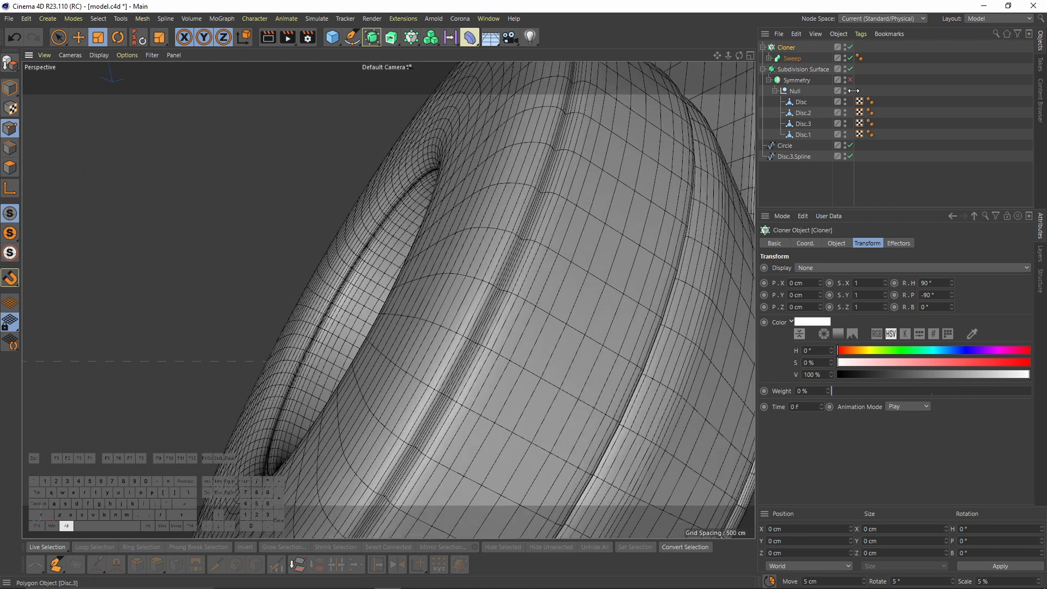
With axis modification enabled, move the Sweep's axis along Y to about -6.235 cm so the stitches emerge from the cushion seam
{"action": "left_click", "coordinate": [769, 58]}
{"action": "left_click", "coordinate": [792, 58]}
{"action": "right_click_drag", "start_coordinate": [513, 201], "coordinate": [475, 250], "text": "alt"}
{"action": "left_click_drag", "start_coordinate": [474, 250], "coordinate": [246, 202], "text": "alt"}
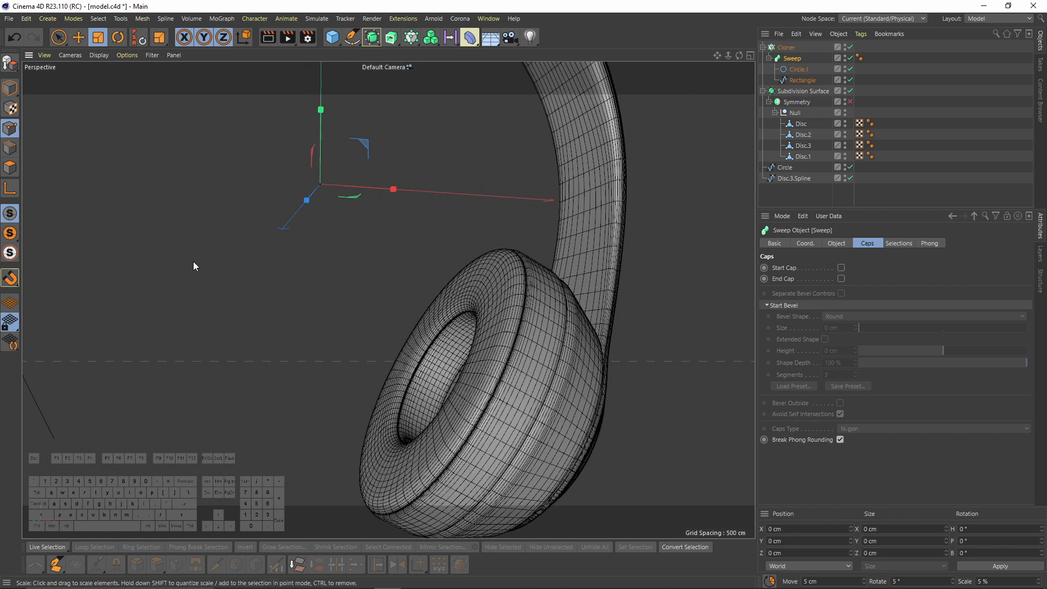
{"action": "left_click", "coordinate": [10, 88]}
{"action": "left_click", "coordinate": [8, 189]}
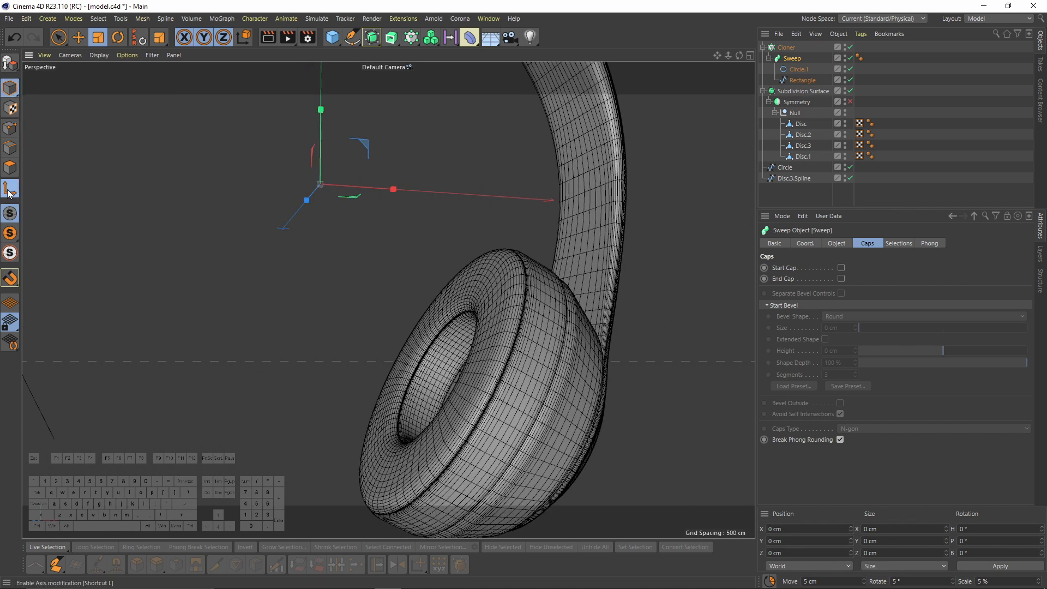
{"action": "right_click_drag", "start_coordinate": [298, 161], "coordinate": [326, 130], "text": "alt"}
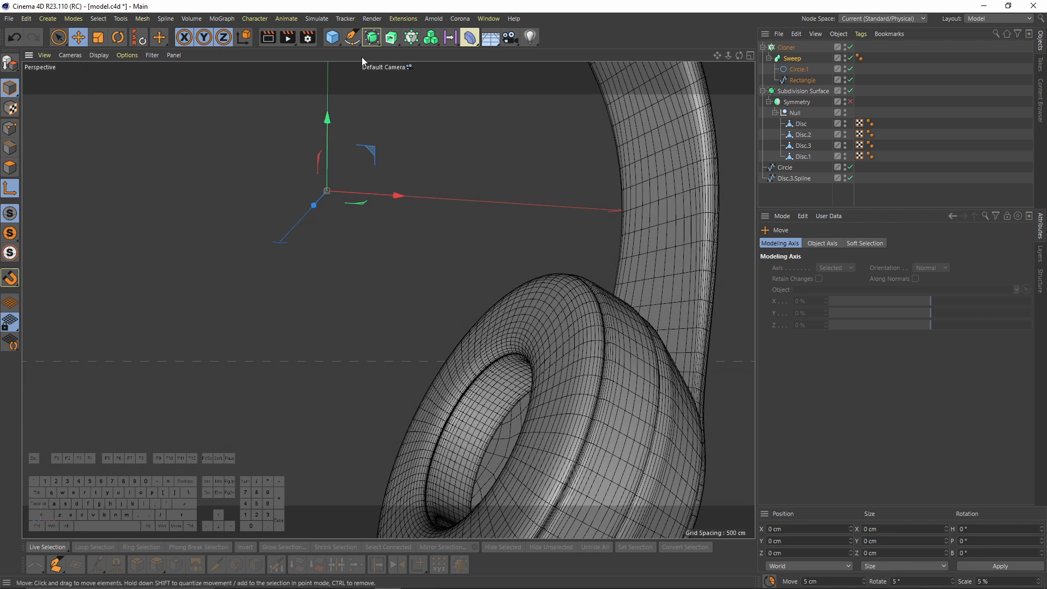
{"action": "mouse_move", "coordinate": [330, 124]}
{"action": "left_mouse_down"}
{"action": "mouse_move", "coordinate": [333, 114]}
{"action": "mouse_move", "coordinate": [332, 165]}
{"action": "mouse_move", "coordinate": [345, 130]}
{"action": "left_mouse_up"}
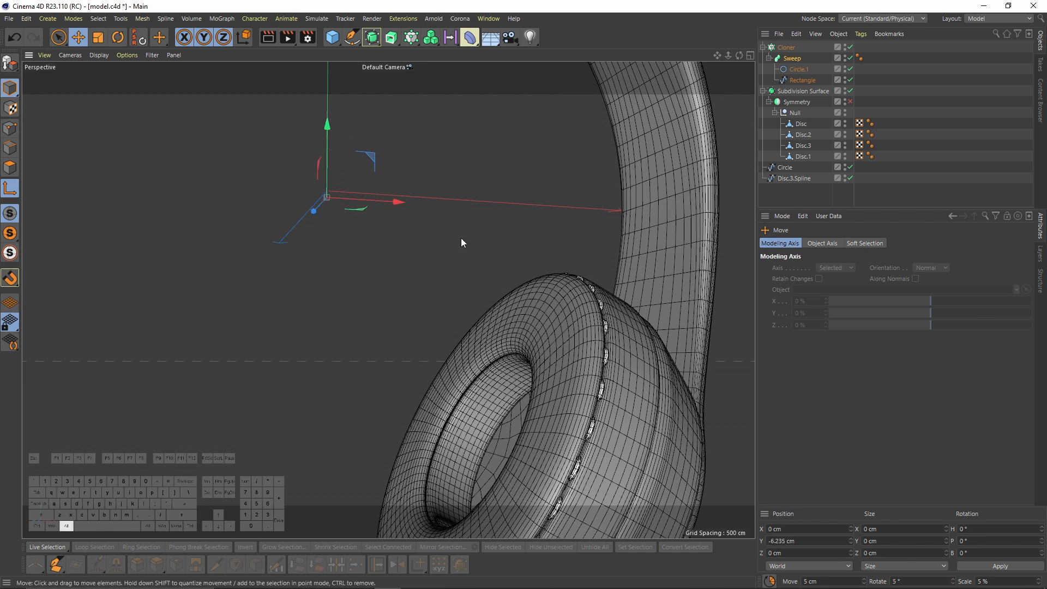
{"action": "scroll", "coordinate": [480, 262], "scroll_direction": "down", "scroll_amount": 2}
{"action": "scroll", "coordinate": [510, 295], "scroll_direction": "up", "scroll_amount": 6}
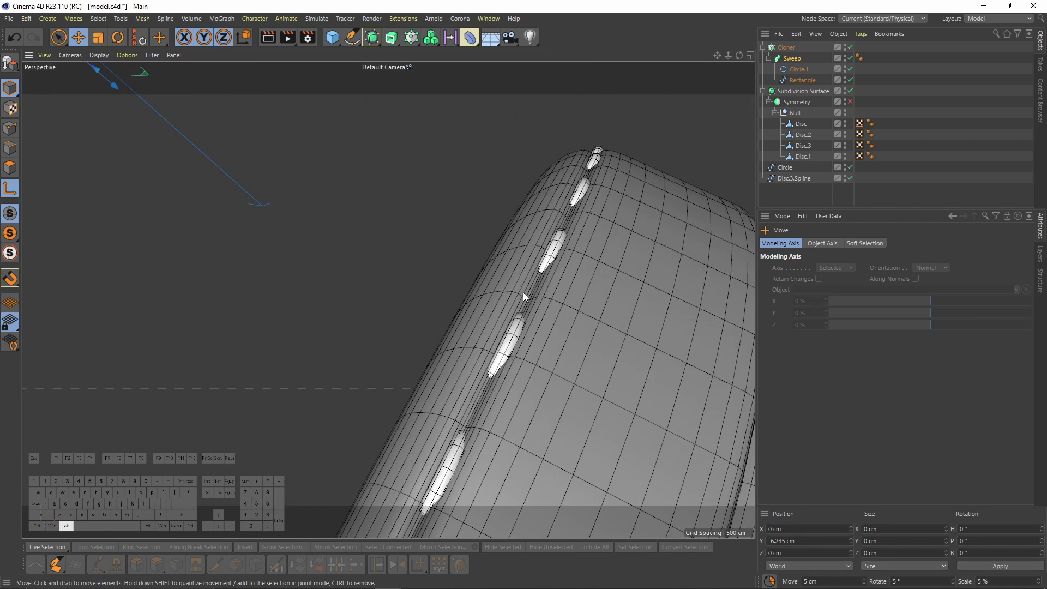
{"action": "scroll", "coordinate": [514, 336], "scroll_direction": "down", "scroll_amount": 5}
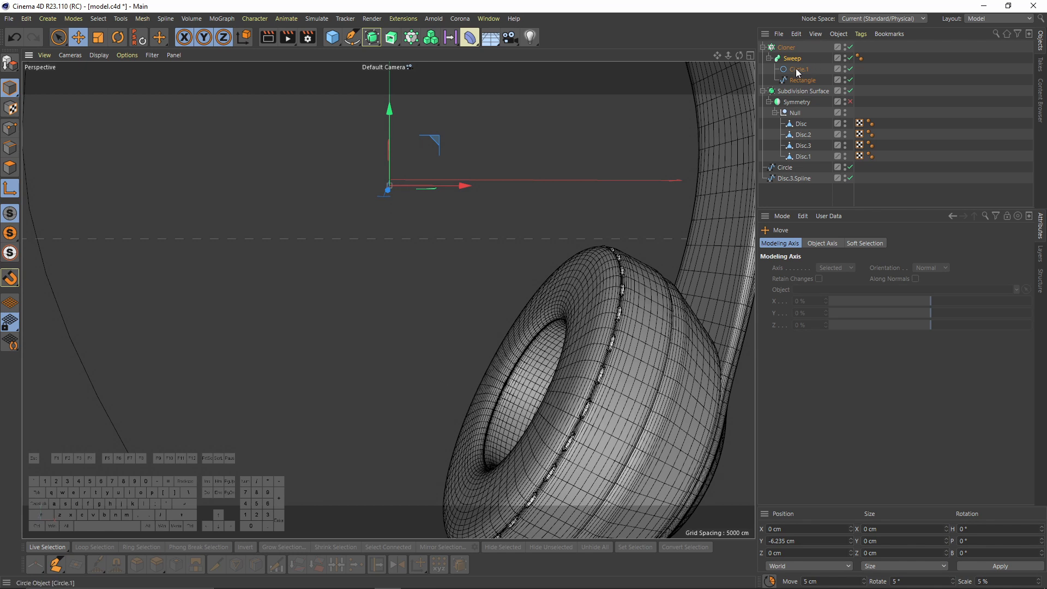
Scale down the Circle.1 profile inside the Sweep to a radius of about 1.404 cm to thin the stitches
{"action": "left_click", "coordinate": [800, 69]}
{"action": "key", "text": "t"}
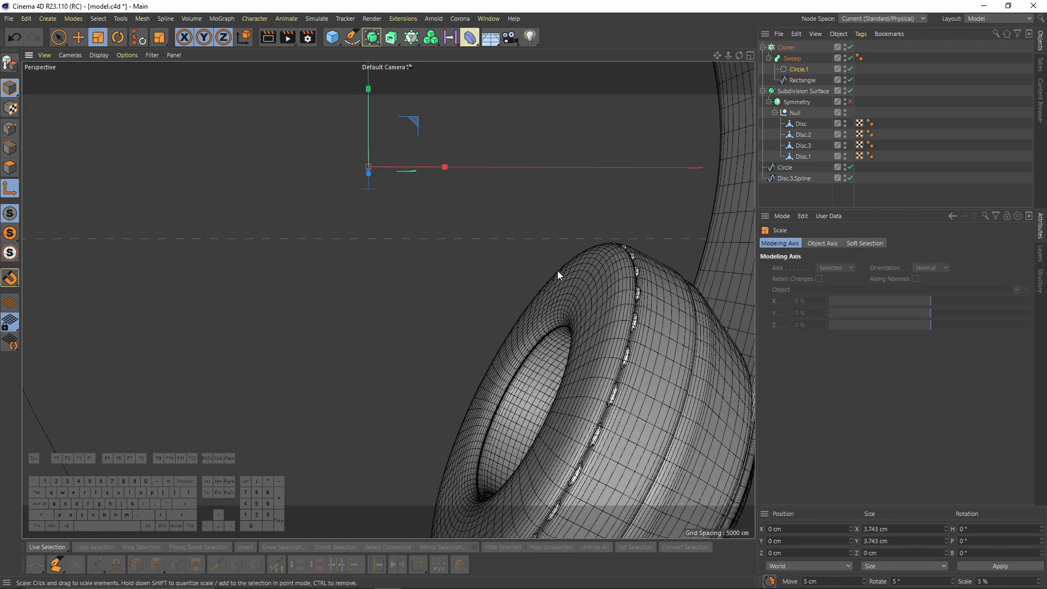
{"action": "right_click_drag", "start_coordinate": [557, 271], "coordinate": [539, 274], "text": "alt"}
{"action": "left_click_drag", "start_coordinate": [561, 275], "coordinate": [446, 301]}
{"action": "mouse_move", "coordinate": [640, 347]}
{"action": "left_mouse_down", "text": "alt"}
{"action": "mouse_move", "coordinate": [628, 334]}
{"action": "mouse_move", "coordinate": [654, 337]}
{"action": "left_mouse_up", "text": "alt"}
Set the Cloner's count to 60 so the stitches sit closely together along the seam
{"action": "left_click", "coordinate": [787, 47]}
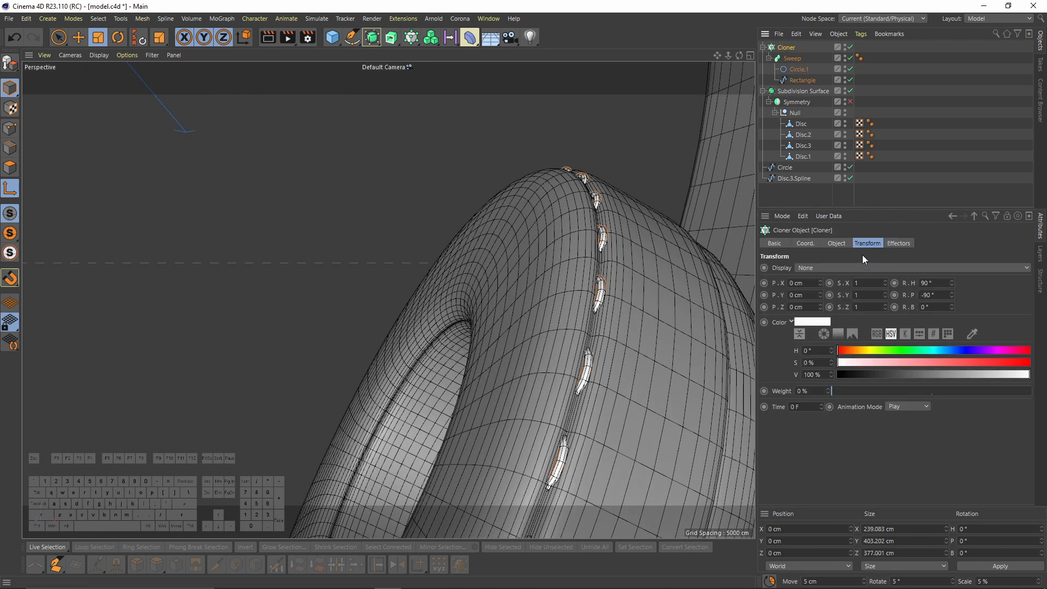
{"action": "left_click", "coordinate": [837, 244]}
{"action": "left_click_drag", "start_coordinate": [938, 378], "coordinate": [963, 378]}
{"action": "left_click", "coordinate": [938, 375]}
{"action": "left_click", "coordinate": [938, 376]}
{"action": "left_click", "coordinate": [938, 376]}
{"action": "left_click", "coordinate": [938, 375]}
{"action": "left_click", "coordinate": [938, 376]}
{"action": "scroll", "coordinate": [534, 302], "scroll_direction": "up", "scroll_amount": 10}
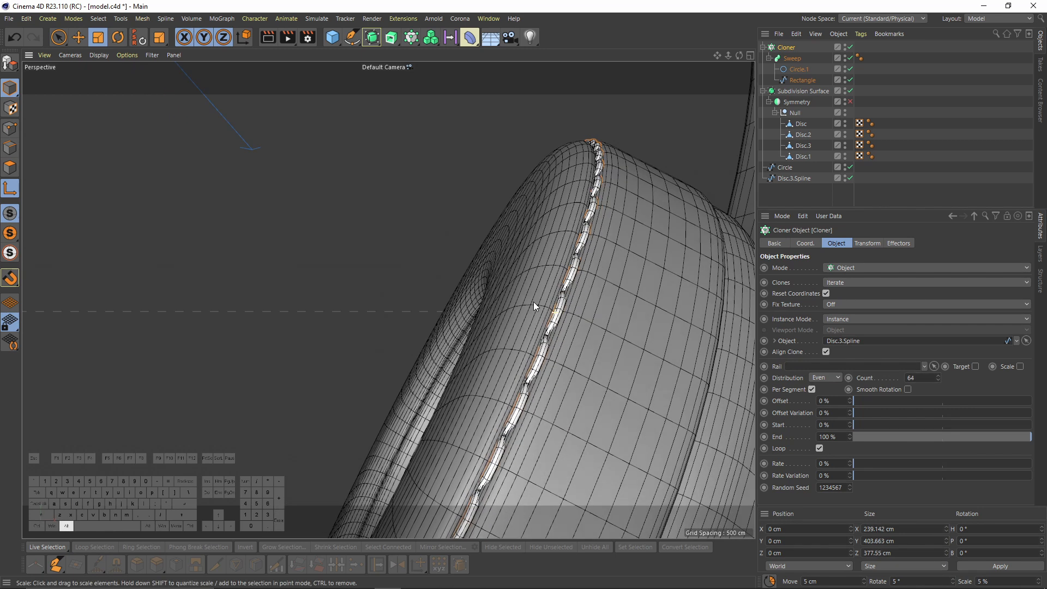
{"action": "scroll", "coordinate": [540, 333], "scroll_direction": "down", "scroll_amount": 10}
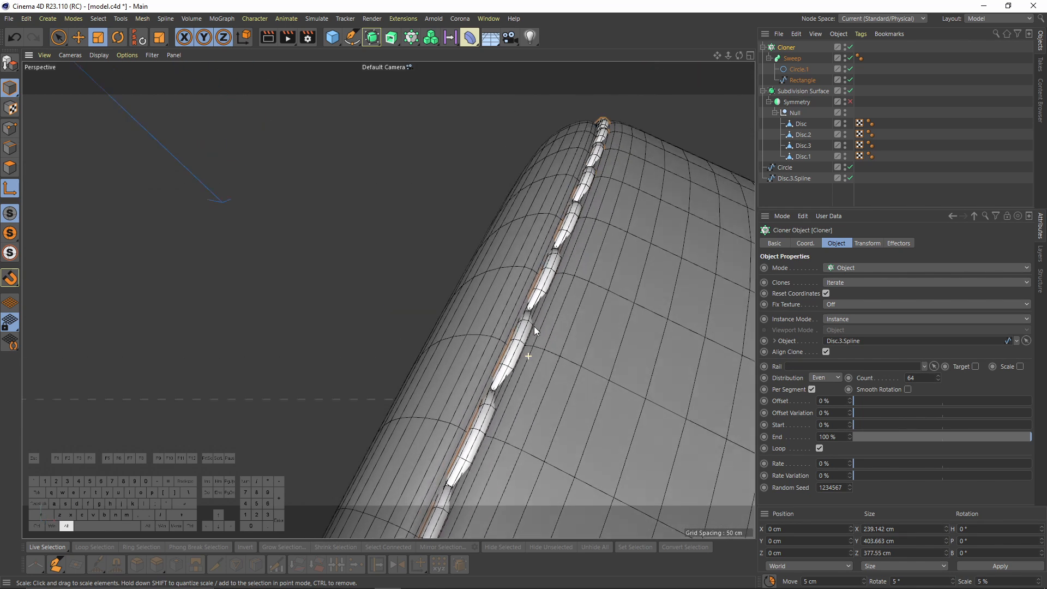
{"action": "left_click", "coordinate": [939, 381]}
{"action": "left_click", "coordinate": [939, 381]}
{"action": "left_click", "coordinate": [939, 381]}
{"action": "left_click", "coordinate": [939, 381]}
{"action": "scroll", "coordinate": [581, 309], "scroll_direction": "down", "scroll_amount": 5}
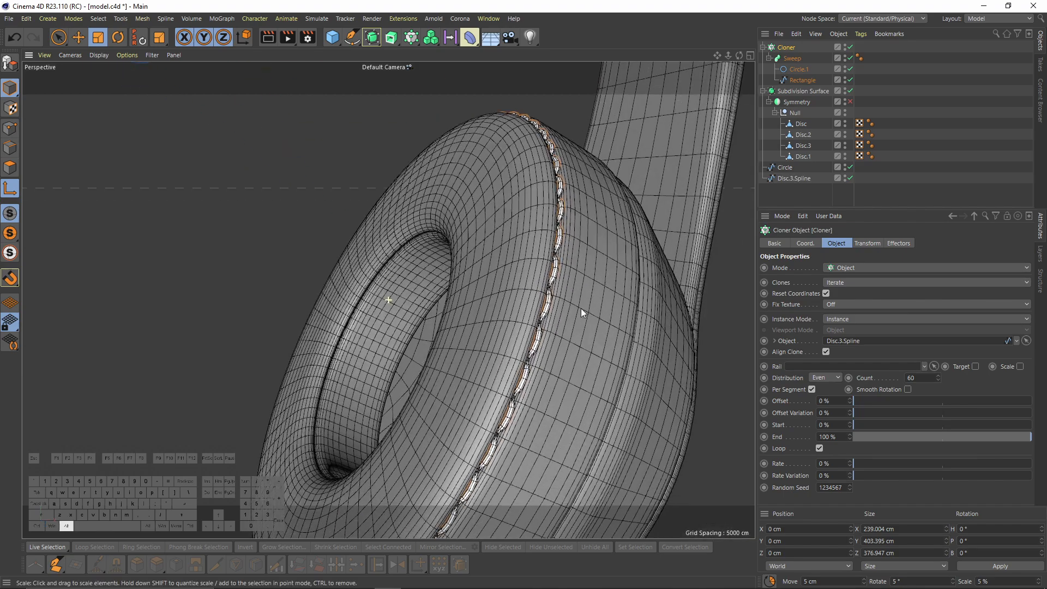
Inspect the stitches in plain shading and scale Circle.1 down further to a radius of about 1.206 cm
{"action": "scroll", "coordinate": [550, 298], "scroll_direction": "up", "scroll_amount": 6}
{"action": "mouse_move", "coordinate": [388, 299]}
{"action": "left_mouse_down", "text": "alt"}
{"action": "mouse_move", "coordinate": [546, 345]}
{"action": "mouse_move", "coordinate": [581, 303]}
{"action": "left_mouse_up", "text": "alt"}
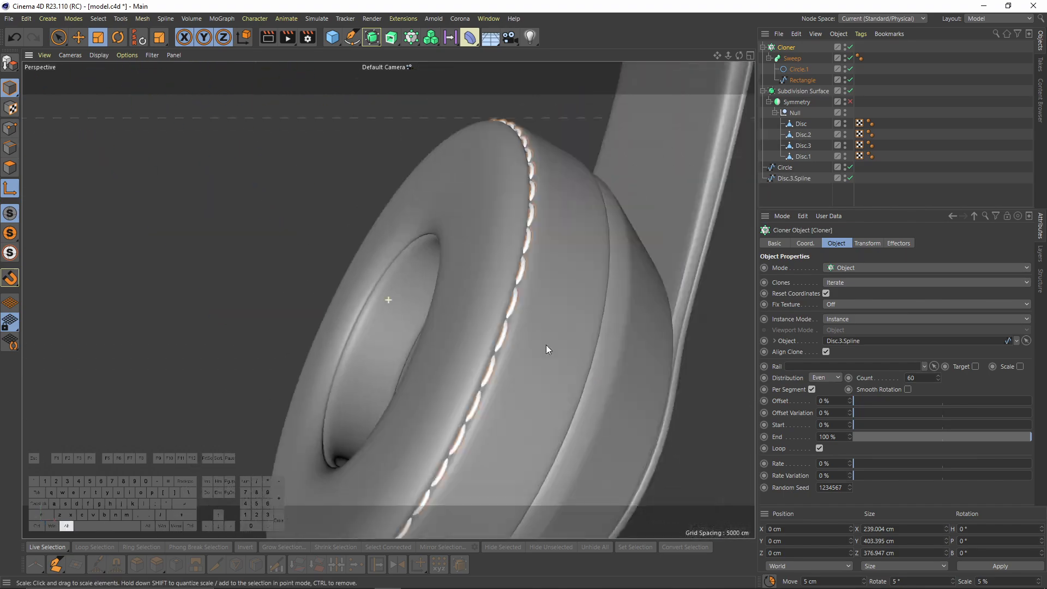
{"action": "right_click_drag", "start_coordinate": [594, 276], "coordinate": [616, 244], "text": "alt"}
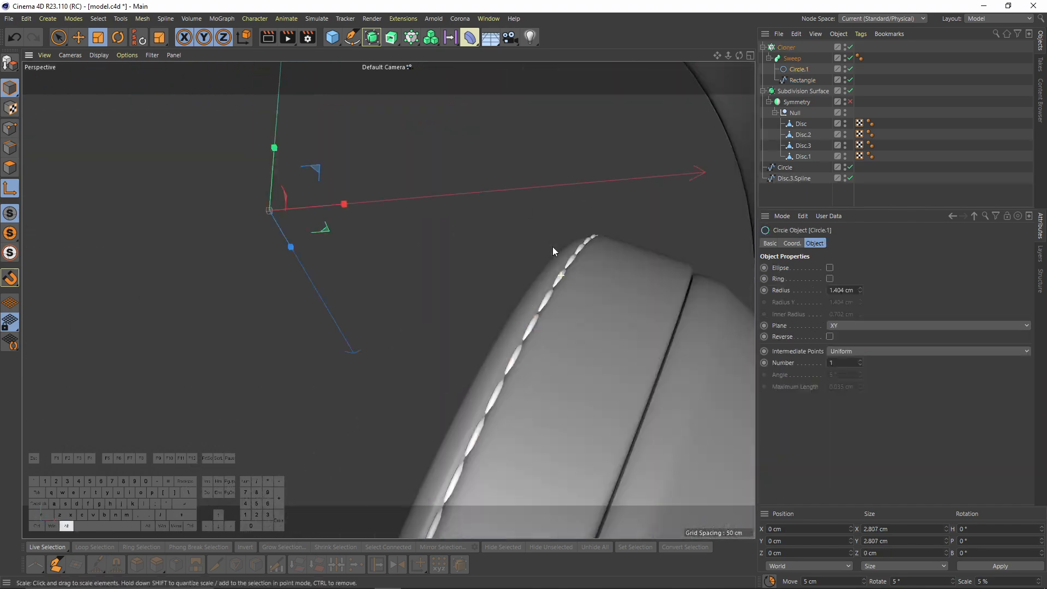
{"action": "left_click_drag", "start_coordinate": [553, 250], "coordinate": [558, 234], "text": "alt"}
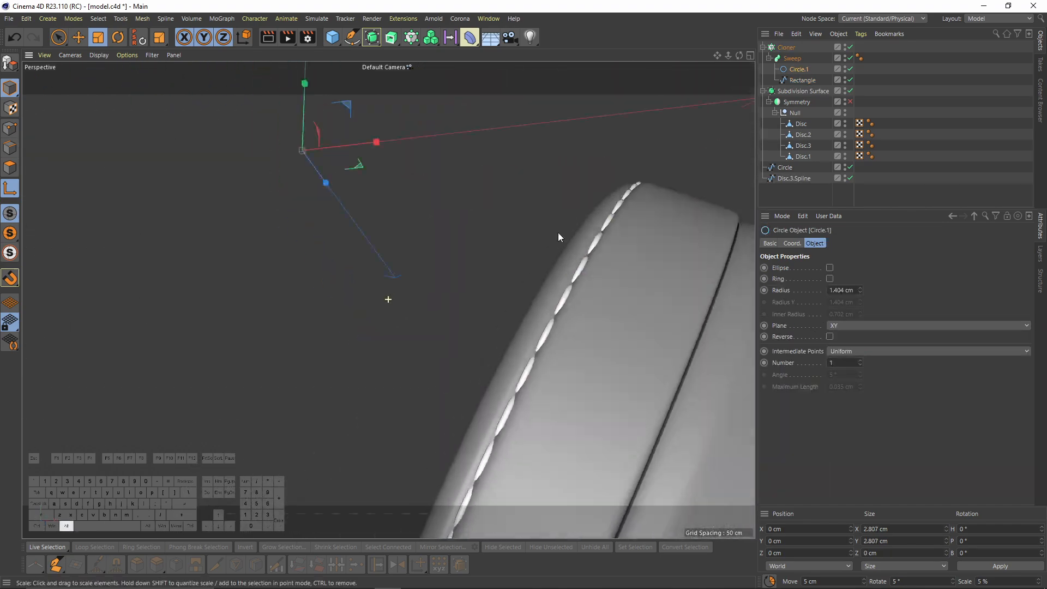
{"action": "mouse_move", "coordinate": [656, 293]}
{"action": "left_mouse_down"}
{"action": "mouse_move", "coordinate": [604, 293]}
{"action": "mouse_move", "coordinate": [623, 296]}
{"action": "mouse_move", "coordinate": [611, 261]}
{"action": "mouse_move", "coordinate": [625, 259]}
{"action": "mouse_move", "coordinate": [600, 273]}
{"action": "mouse_move", "coordinate": [631, 300]}
{"action": "mouse_move", "coordinate": [604, 335]}
{"action": "mouse_move", "coordinate": [611, 326]}
{"action": "mouse_move", "coordinate": [310, 227]}
{"action": "mouse_move", "coordinate": [381, 282]}
{"action": "left_mouse_up"}
{"action": "key", "text": "n"}
{"action": "key", "text": "b"}
{"action": "middle_click_drag", "start_coordinate": [382, 282], "coordinate": [477, 401], "text": "alt"}
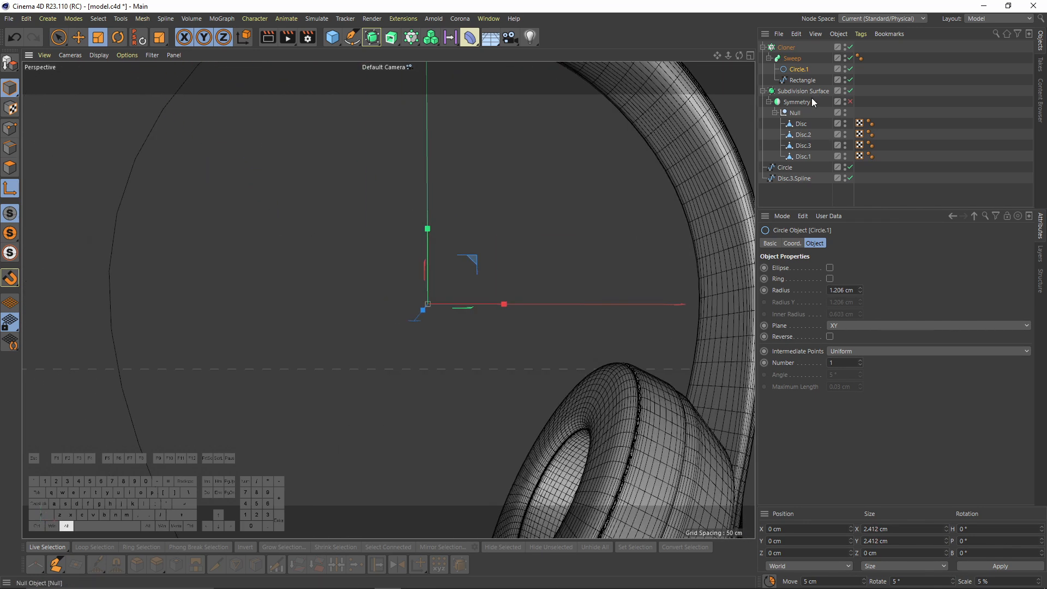
Move the two upper points of the Rectangle spline downward to flatten the stitch arc to about 5.095 cm high
{"action": "left_click", "coordinate": [798, 81]}
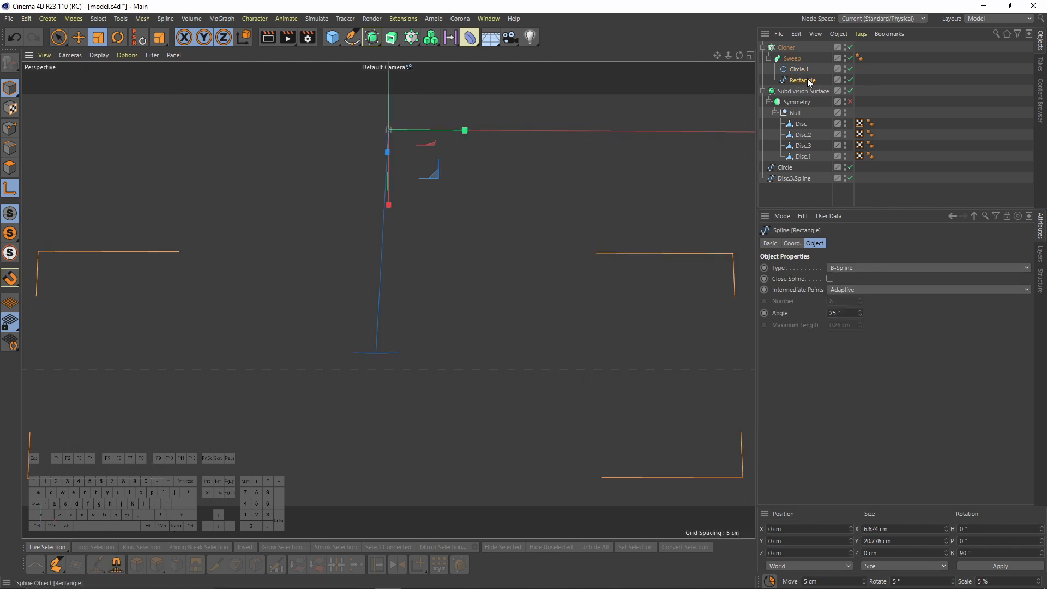
{"action": "key", "text": "alt"}
{"action": "left_click_drag", "start_coordinate": [400, 160], "coordinate": [314, 212], "text": "alt"}
{"action": "left_click", "coordinate": [7, 134]}
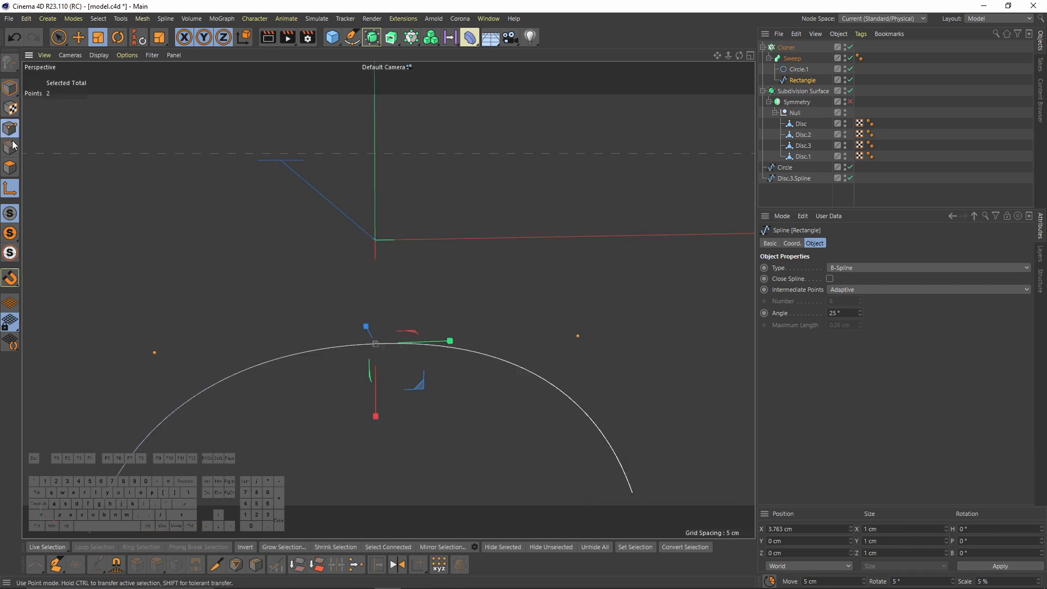
{"action": "left_click", "coordinate": [12, 193]}
{"action": "right_click_drag", "start_coordinate": [351, 298], "coordinate": [277, 304], "text": "alt"}
{"action": "key", "text": "space"}
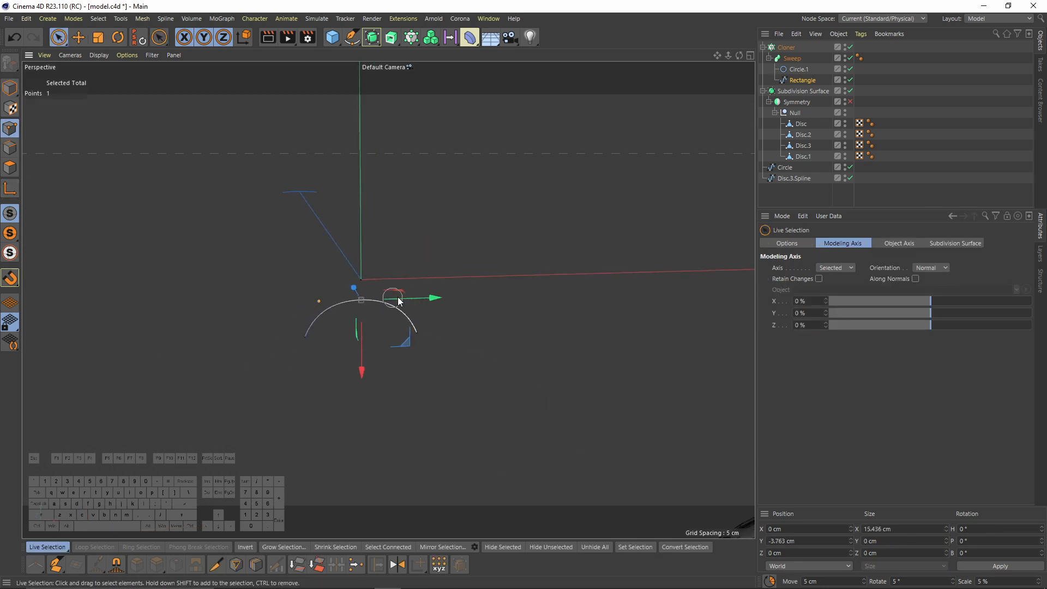
{"action": "left_click_drag", "start_coordinate": [358, 357], "coordinate": [360, 376]}
{"action": "scroll", "coordinate": [575, 364], "scroll_direction": "down", "scroll_amount": 10}
{"action": "left_click_drag", "start_coordinate": [529, 369], "coordinate": [195, 162], "text": "alt"}
{"action": "left_click", "coordinate": [10, 87]}
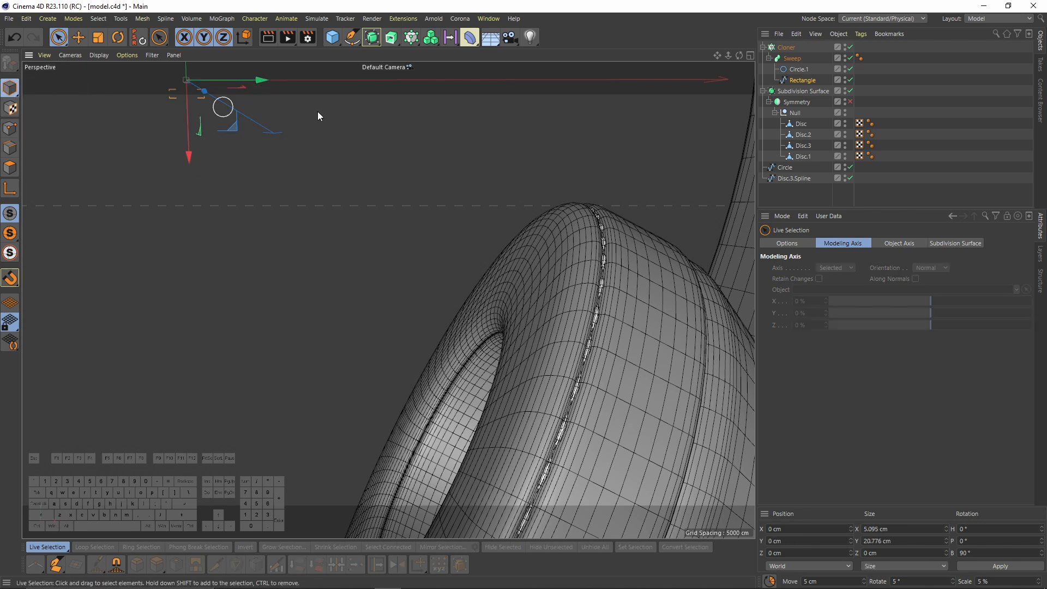
Shift the Sweep's axis along Y to about -6.732 cm to adjust how far the stitches stand out of the seam
{"action": "left_click", "coordinate": [792, 59]}
{"action": "left_click", "coordinate": [13, 190]}
{"action": "key", "text": "e"}
{"action": "middle_click_drag", "start_coordinate": [220, 134], "coordinate": [222, 147], "text": "alt"}
{"action": "left_click_drag", "start_coordinate": [186, 78], "coordinate": [187, 83]}
{"action": "left_click_drag", "start_coordinate": [535, 224], "coordinate": [452, 228], "text": "alt"}
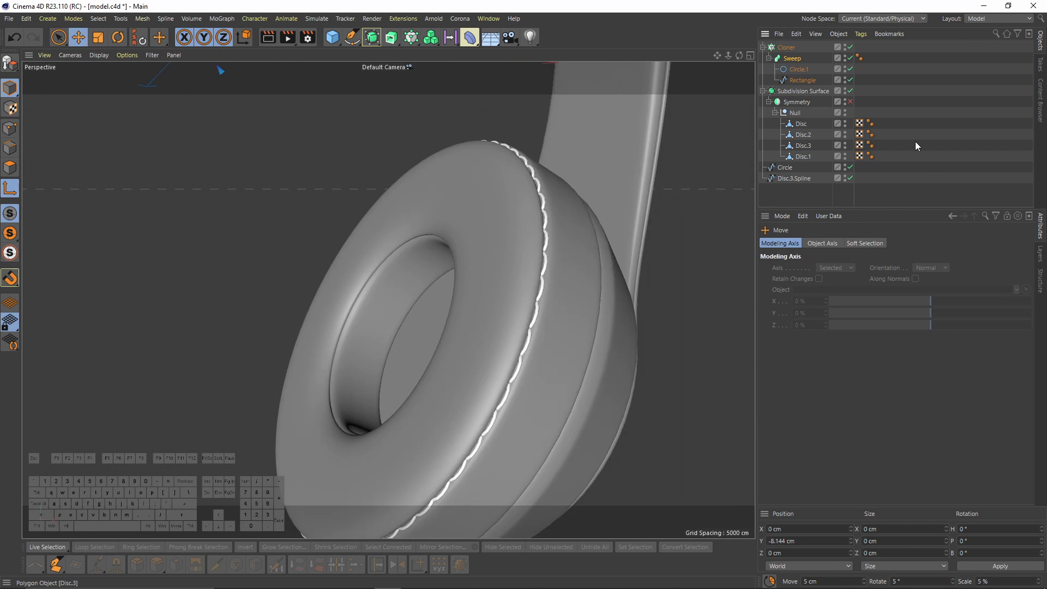
{"action": "scroll", "coordinate": [491, 262], "scroll_direction": "up", "scroll_amount": 3}
{"action": "left_click_drag", "start_coordinate": [491, 262], "coordinate": [472, 277], "text": "alt"}
{"action": "middle_click_drag", "start_coordinate": [473, 277], "coordinate": [517, 343], "text": "alt"}
{"action": "left_click_drag", "start_coordinate": [257, 130], "coordinate": [260, 126]}
{"action": "scroll", "coordinate": [382, 262], "scroll_direction": "down", "scroll_amount": 5}
{"action": "left_click_drag", "start_coordinate": [382, 262], "coordinate": [567, 273], "text": "alt"}
{"action": "scroll", "coordinate": [538, 295], "scroll_direction": "up", "scroll_amount": 4}
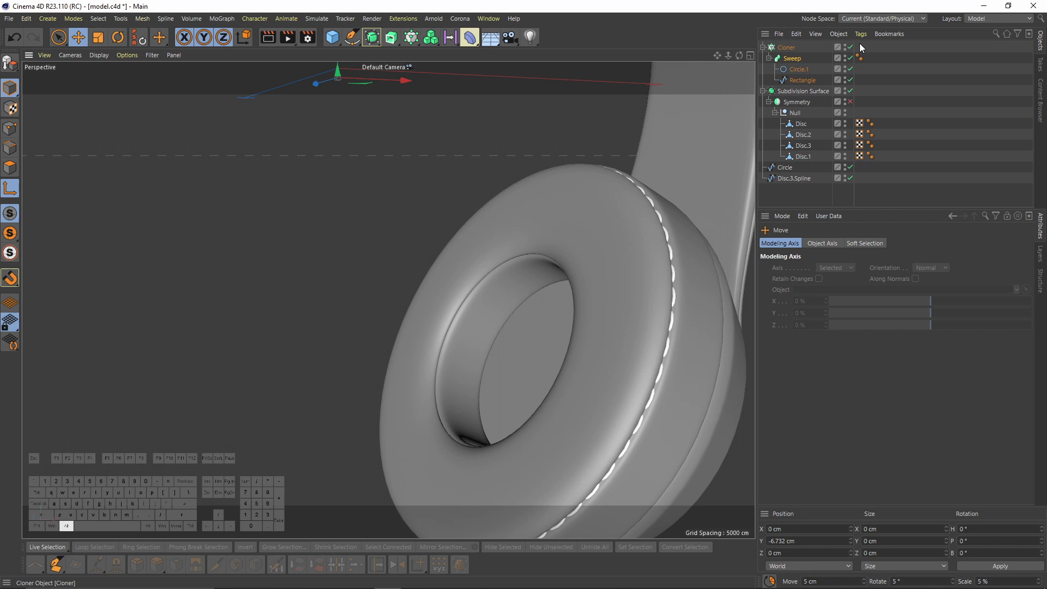
Disable the Subdivision Surface and select the edge loop around the inner opening of the Disc.3 ear cushion
{"action": "left_click", "coordinate": [764, 47]}
{"action": "left_click_drag", "start_coordinate": [732, 162], "coordinate": [579, 294], "text": "alt"}
{"action": "left_click", "coordinate": [801, 113]}
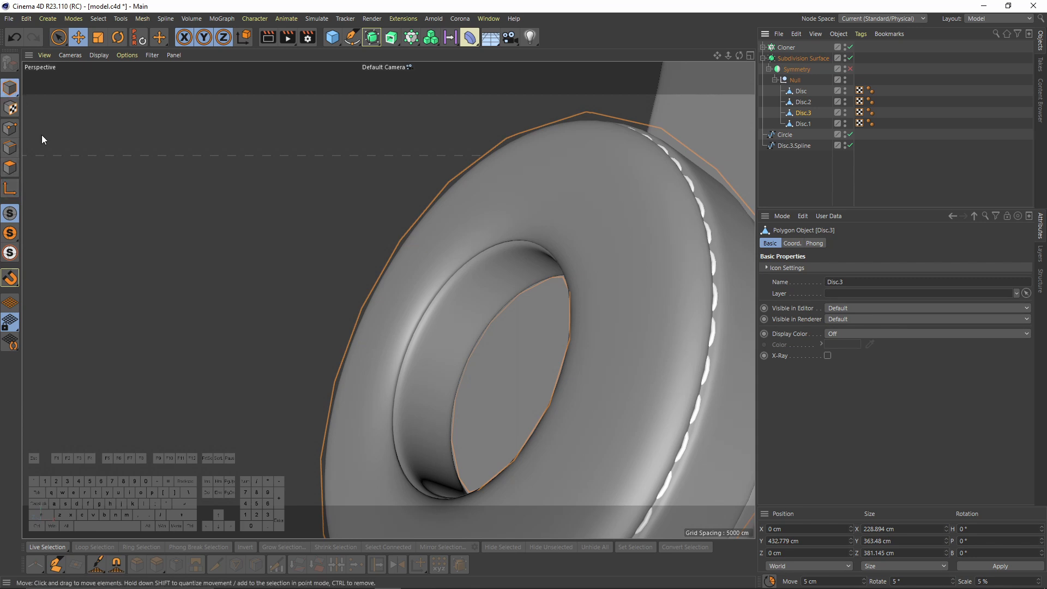
{"action": "left_click", "coordinate": [10, 148]}
{"action": "key", "text": "q"}
{"action": "left_click_drag", "start_coordinate": [518, 322], "coordinate": [379, 251], "text": "alt"}
Convert the selected inner edge loop of Disc.3 to a spline and move that spline out to the root of the hierarchy
{"action": "left_click", "coordinate": [143, 18]}
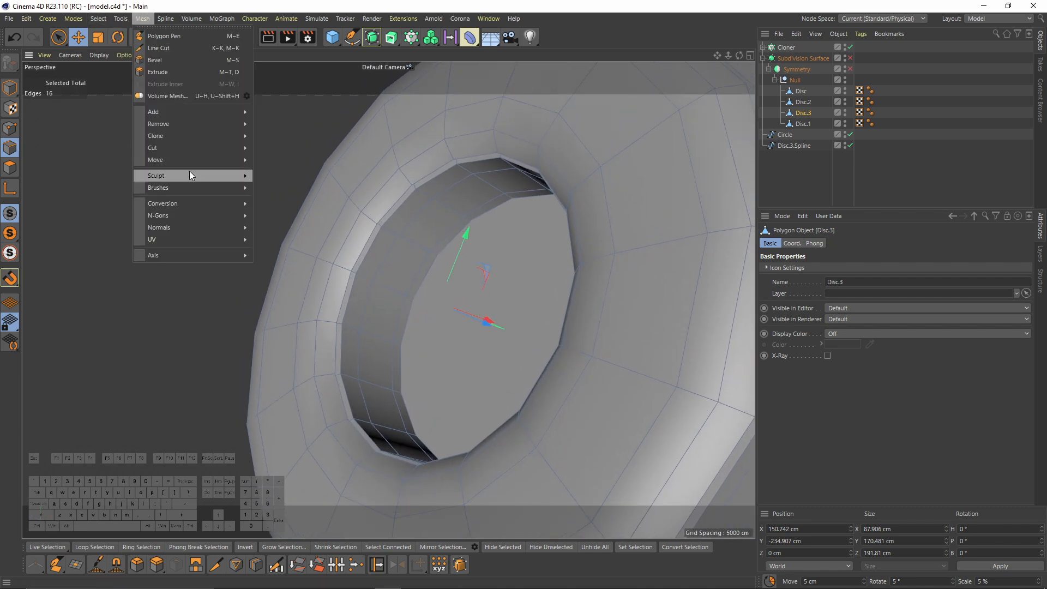
{"action": "mouse_move", "coordinate": [175, 203]}
{"action": "left_click", "coordinate": [285, 207]}
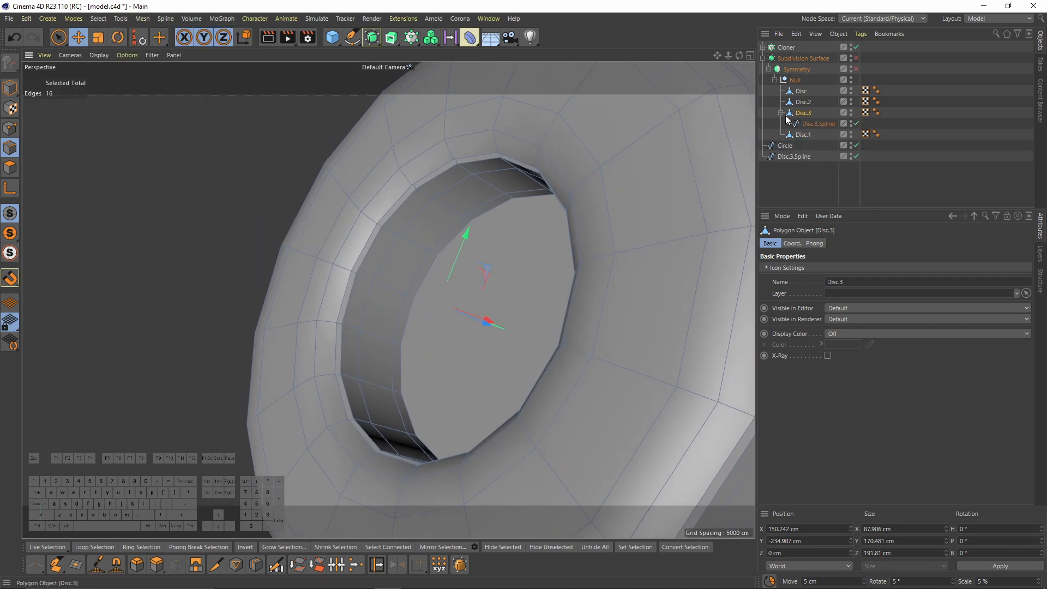
{"action": "left_click", "coordinate": [807, 124]}
{"action": "left_click_drag", "start_coordinate": [800, 159], "coordinate": [799, 160]}
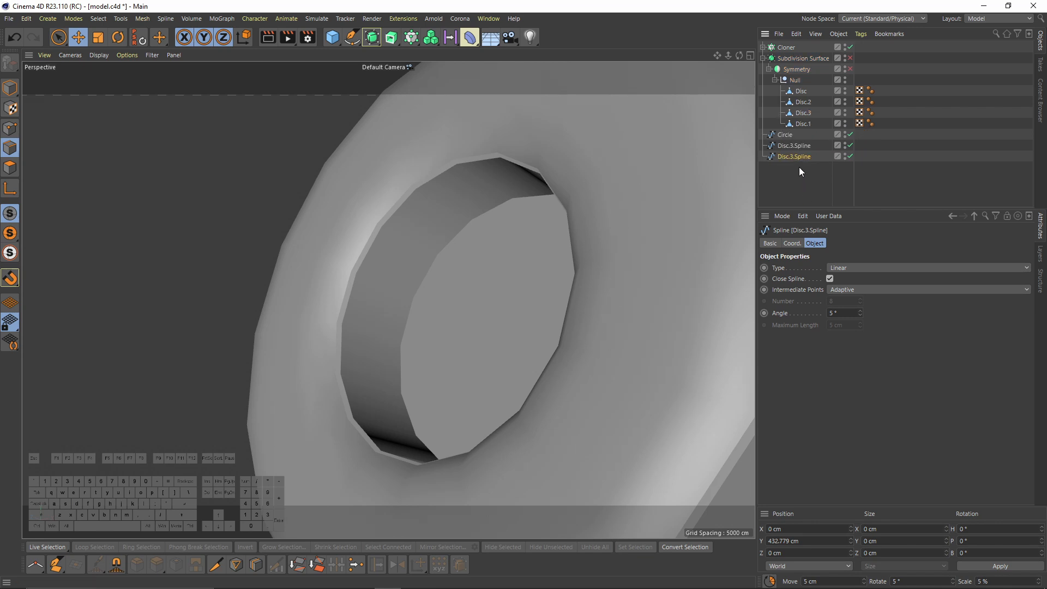
Collapse the Subdivision Surface's hierarchy and duplicate the Cloner
{"action": "right_click_drag", "start_coordinate": [486, 236], "coordinate": [437, 253], "text": "alt"}
{"action": "left_click_drag", "start_coordinate": [437, 253], "coordinate": [460, 263], "text": "alt"}
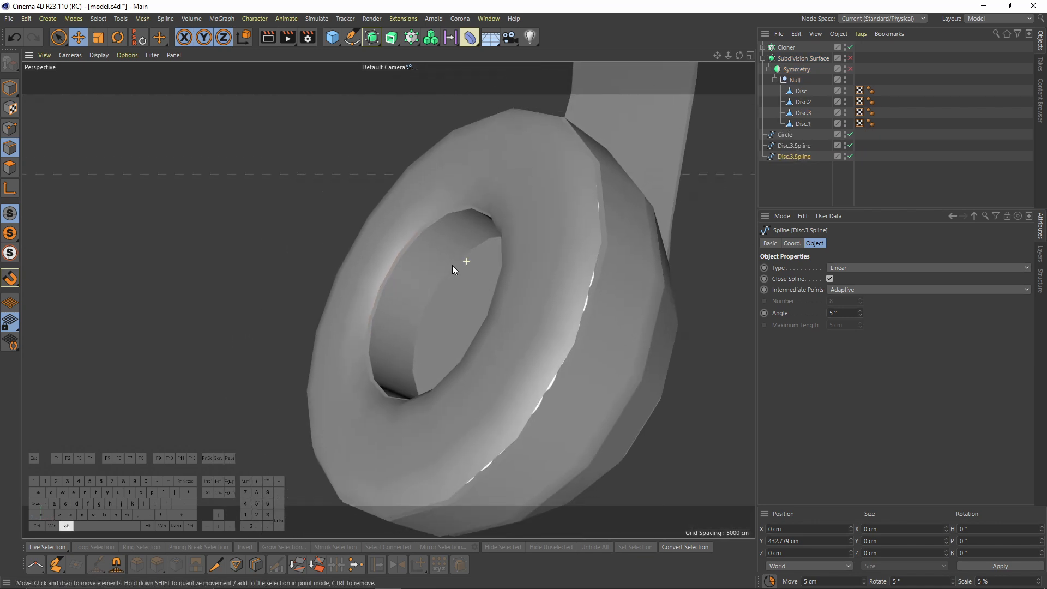
{"action": "left_click", "coordinate": [763, 58]}
{"action": "left_click", "coordinate": [783, 48]}
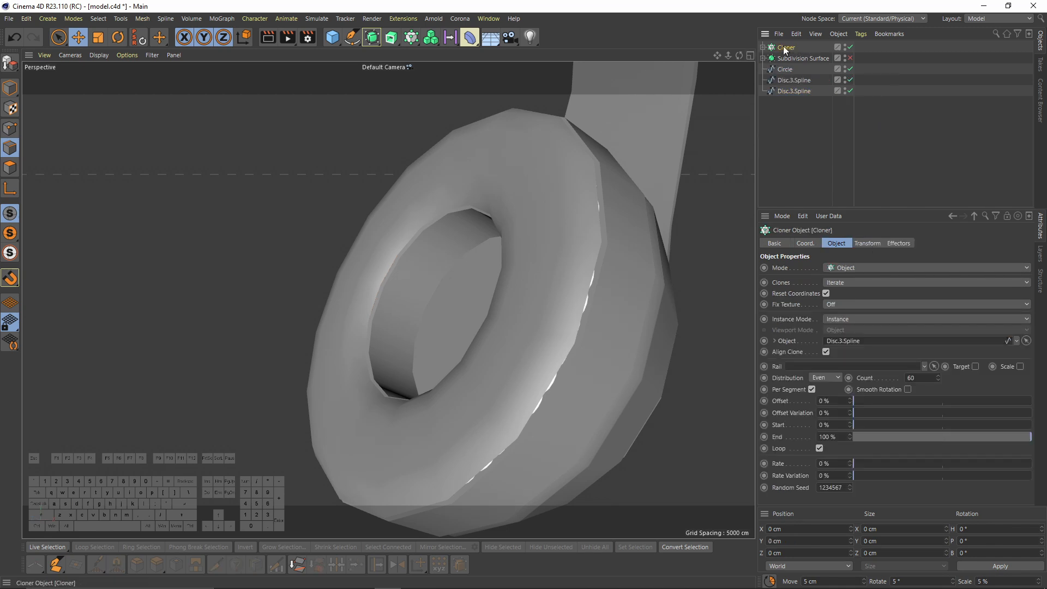
{"action": "left_click_drag", "start_coordinate": [784, 48], "coordinate": [785, 53], "text": "ctrl"}
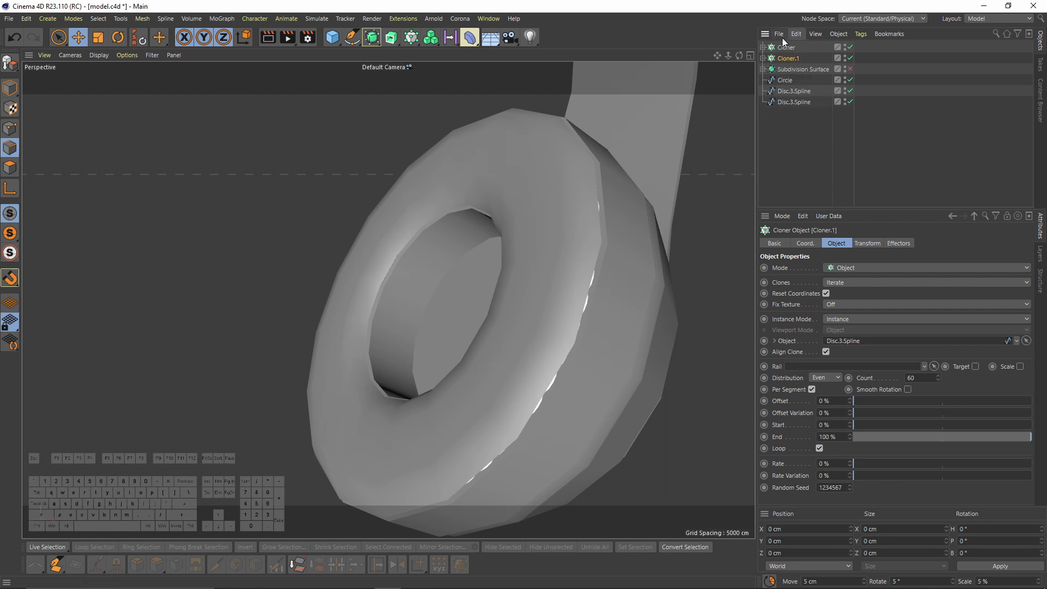
Expand Cloner.1 and rename the inner-edge spline at the end of the hierarchy Disc.3.Spline_2
{"action": "left_click", "coordinate": [764, 59]}
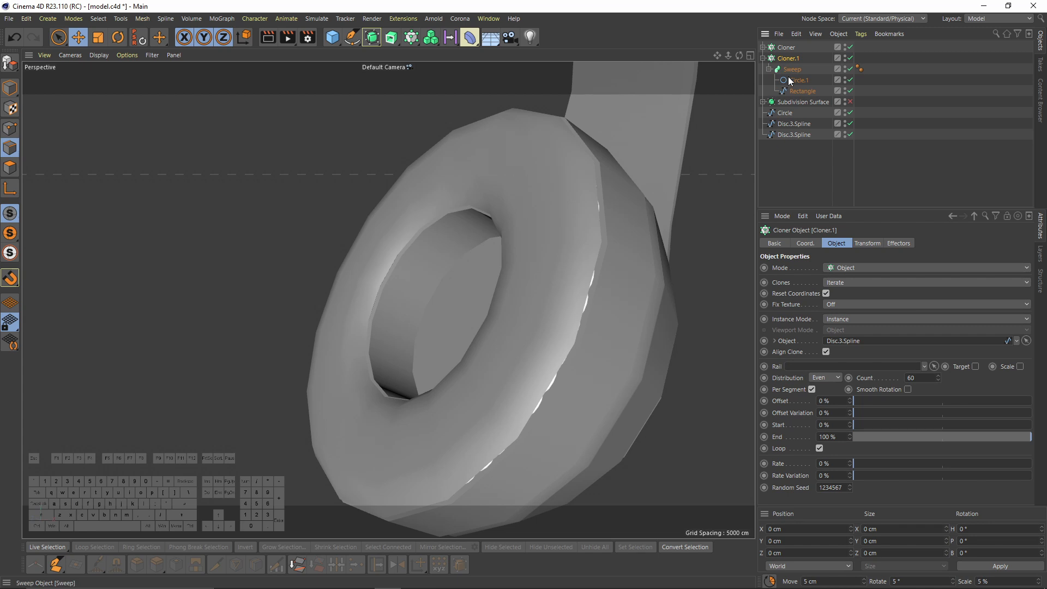
{"action": "left_click", "coordinate": [797, 134]}
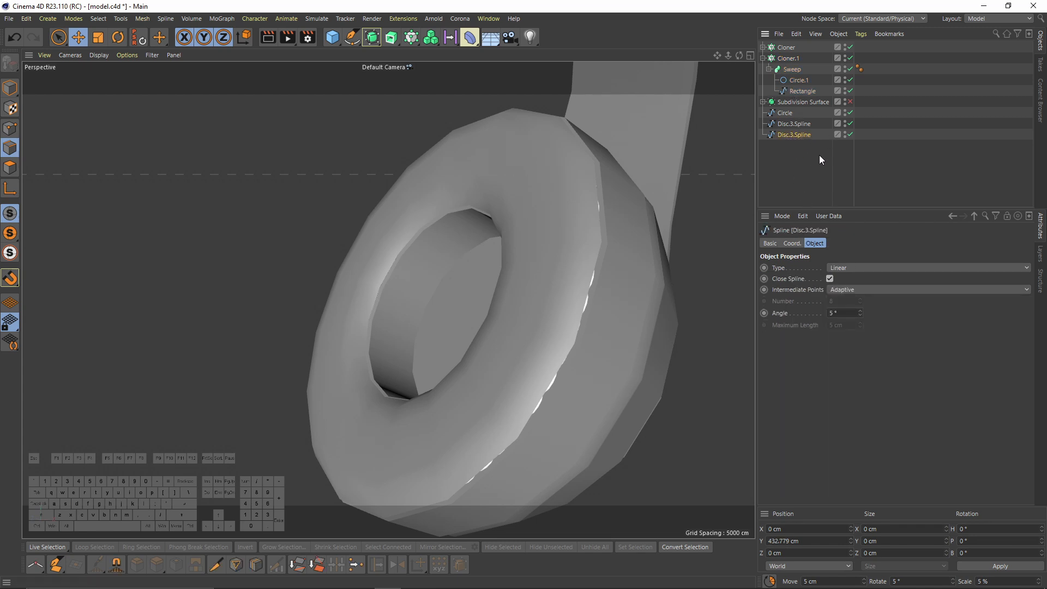
{"action": "double_click", "coordinate": [812, 136]}
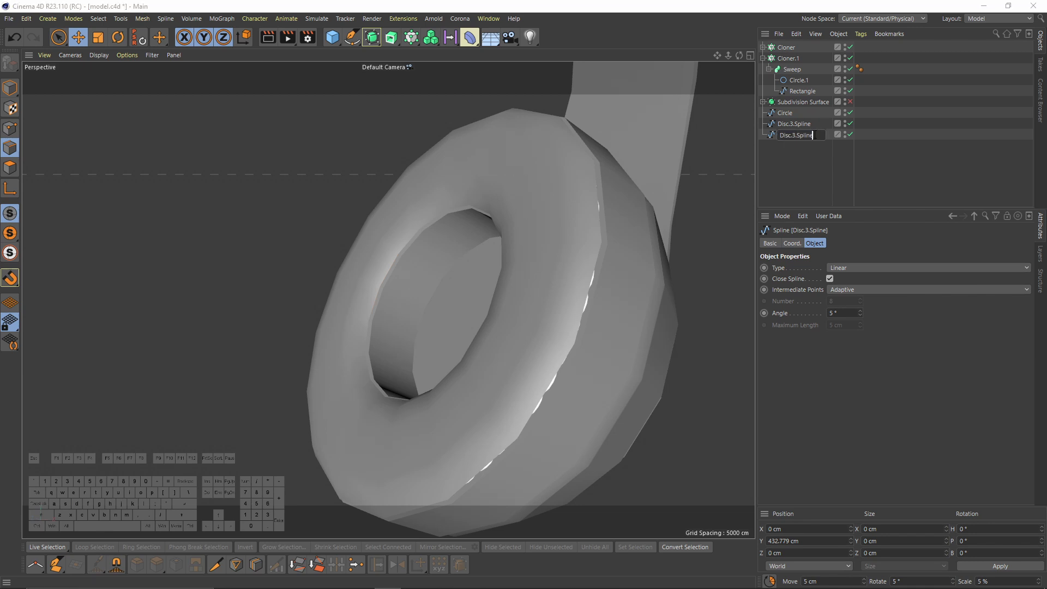
{"action": "type", "text": "_2"}
{"action": "key", "text": "Return"}
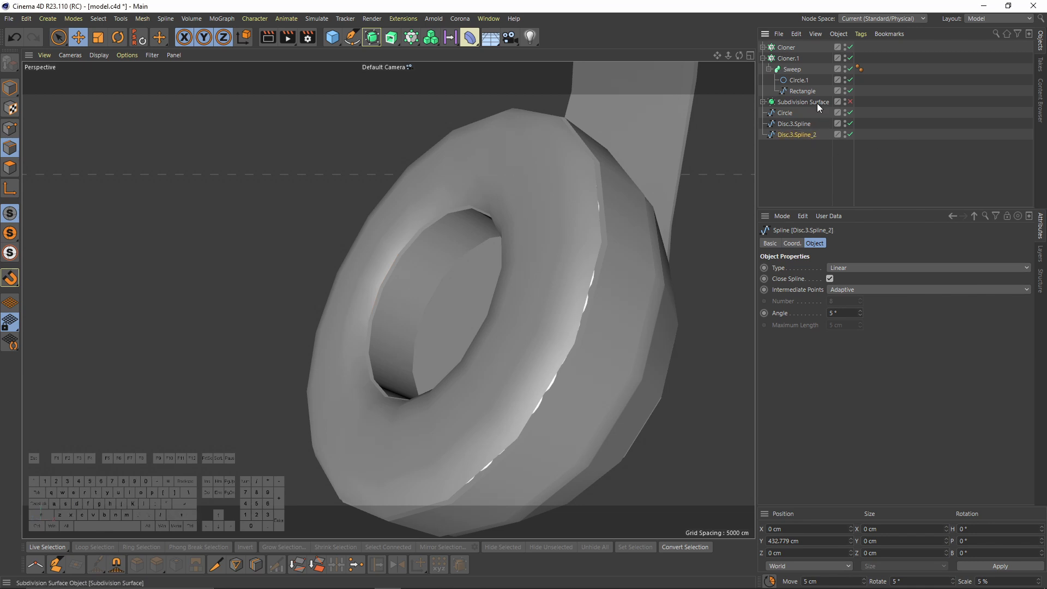
Assign Disc.3.Spline_2 as the distribution object of Cloner.1 and display the model shaded with lines
{"action": "left_click", "coordinate": [794, 58]}
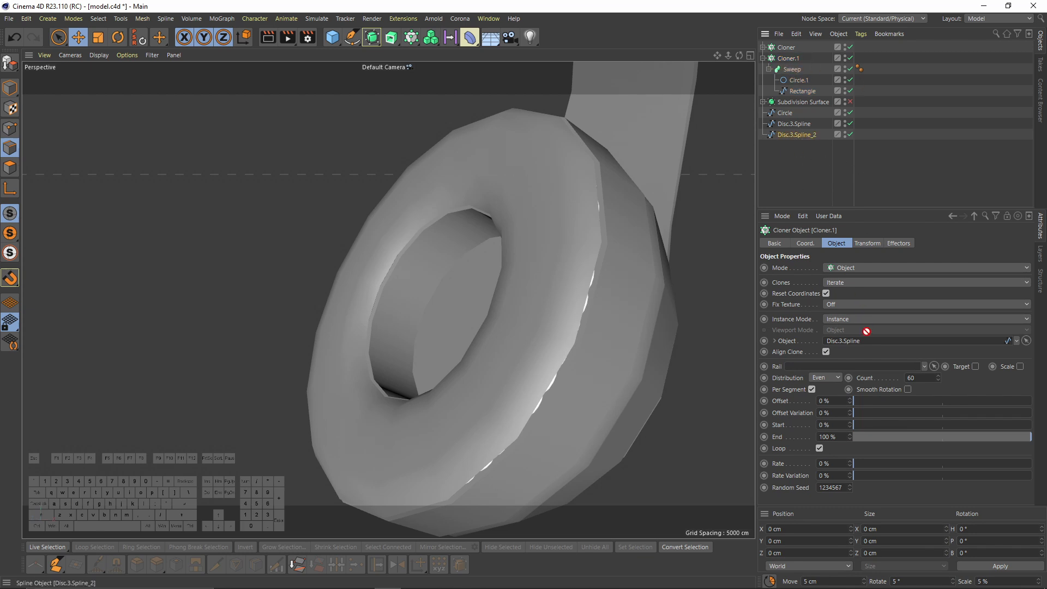
{"action": "left_click_drag", "start_coordinate": [863, 342], "coordinate": [864, 342]}
{"action": "scroll", "coordinate": [398, 248], "scroll_direction": "up", "scroll_amount": 5}
{"action": "key", "text": "n"}
{"action": "key", "text": "b"}
{"action": "mouse_move", "coordinate": [413, 261]}
{"action": "left_mouse_down", "text": "alt"}
{"action": "mouse_move", "coordinate": [457, 254]}
{"action": "mouse_move", "coordinate": [444, 249]}
{"action": "left_mouse_up", "text": "alt"}
Try a clone rotation of 90° heading and 0° pitch in Cloner.1's transform
{"action": "left_click", "coordinate": [865, 243]}
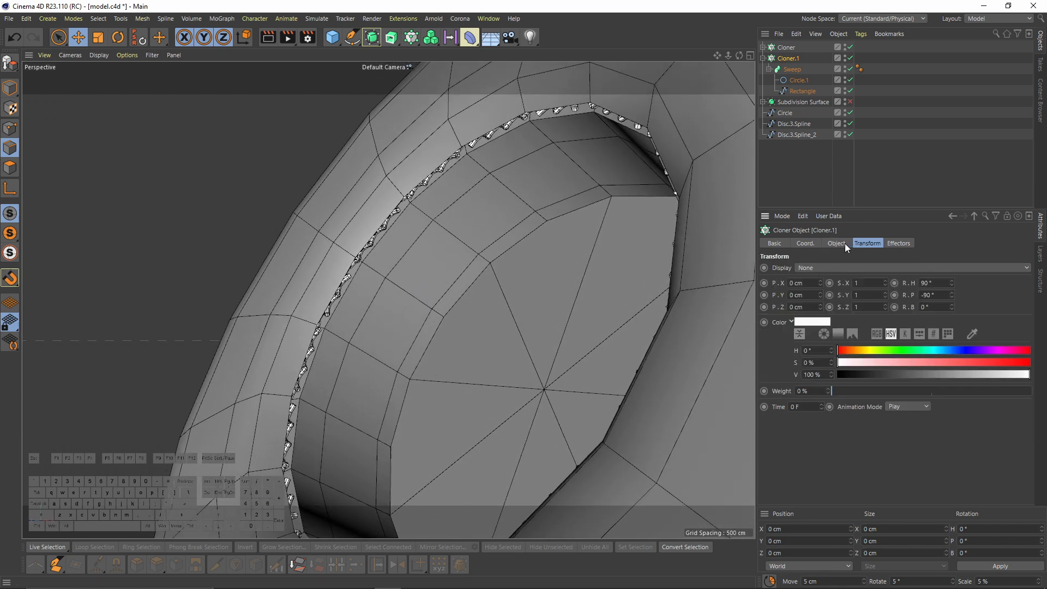
{"action": "left_click_drag", "start_coordinate": [952, 284], "coordinate": [1013, 284]}
{"action": "right_click", "coordinate": [952, 283]}
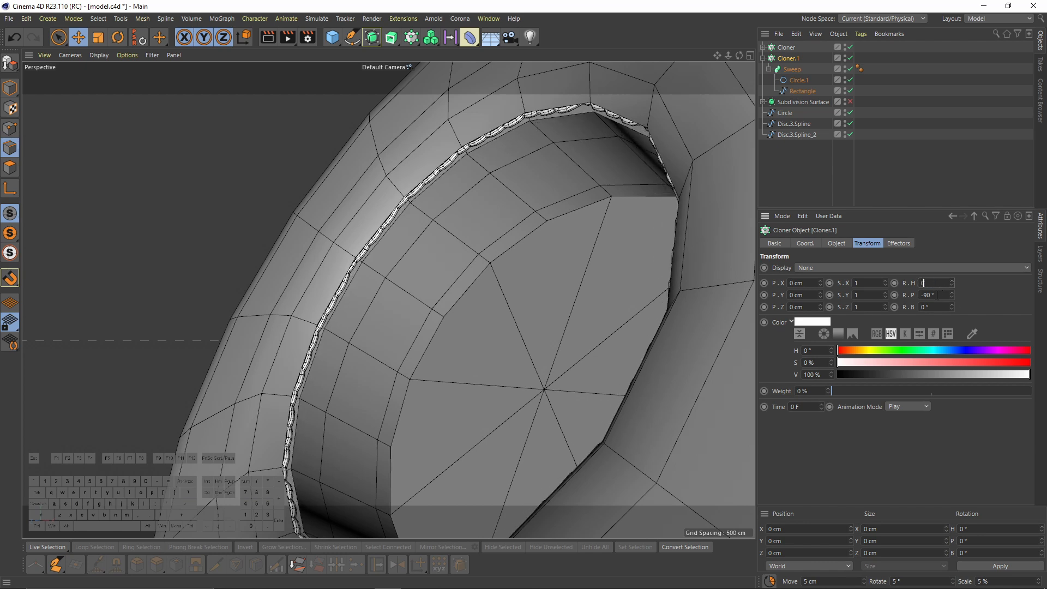
{"action": "right_click", "coordinate": [951, 295]}
{"action": "left_click_drag", "start_coordinate": [952, 283], "coordinate": [878, 295]}
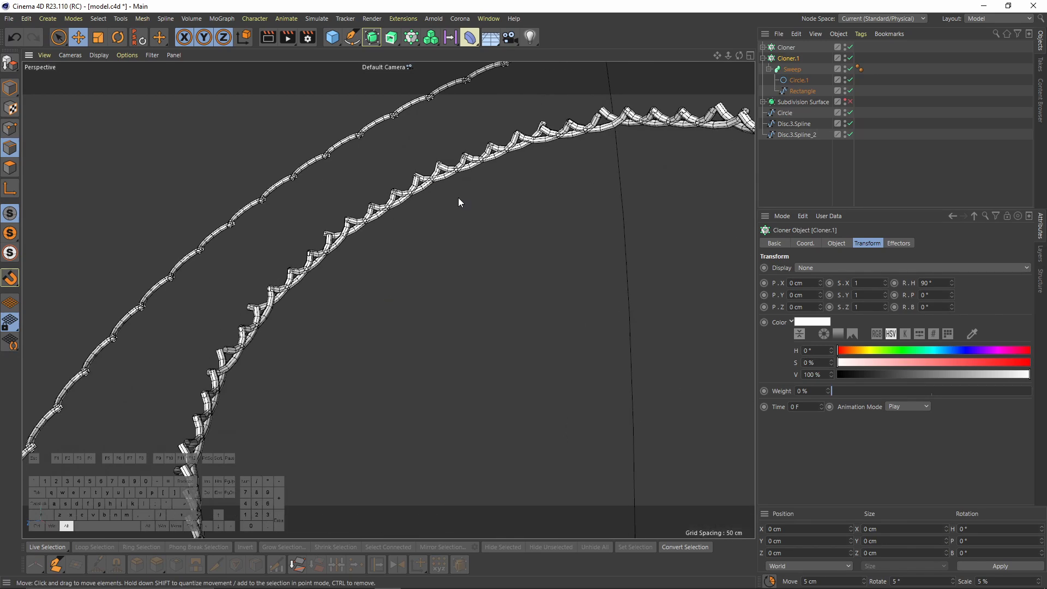
Set the clone count of Cloner.1 to 28 and toggle the Subdivision Surface to check the inner stitches
{"action": "left_click", "coordinate": [837, 244]}
{"action": "left_click_drag", "start_coordinate": [939, 378], "coordinate": [910, 378]}
{"action": "mouse_move", "coordinate": [562, 298]}
{"action": "left_mouse_down", "text": "alt"}
{"action": "mouse_move", "coordinate": [538, 303]}
{"action": "mouse_move", "coordinate": [551, 278]}
{"action": "mouse_move", "coordinate": [540, 292]}
{"action": "left_mouse_up", "text": "alt"}
{"action": "left_click", "coordinate": [845, 100]}
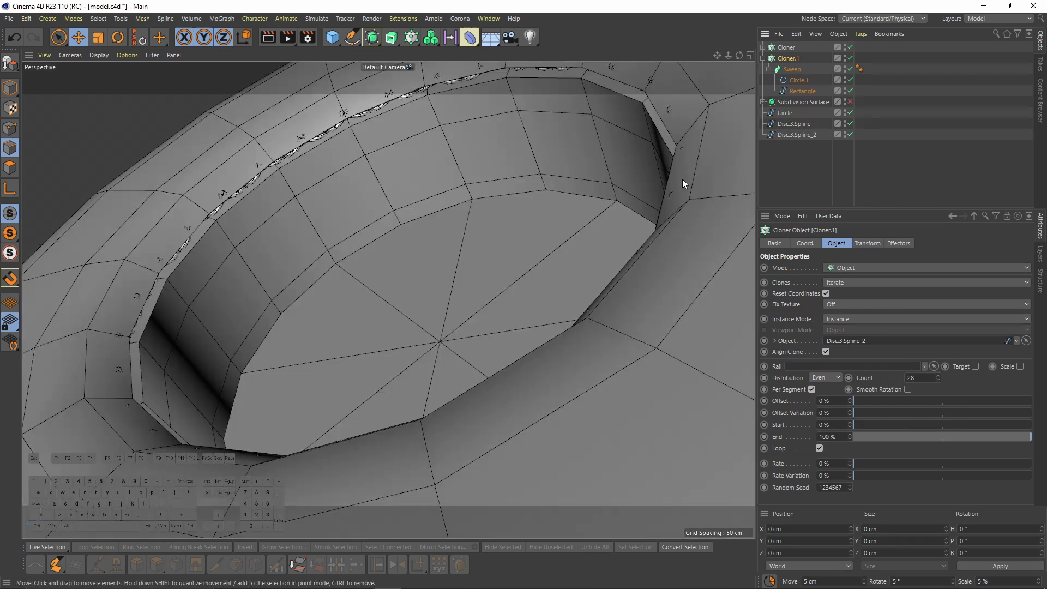
{"action": "left_click_drag", "start_coordinate": [500, 168], "coordinate": [497, 191], "text": "alt"}
{"action": "scroll", "coordinate": [387, 142], "scroll_direction": "up", "scroll_amount": 5}
{"action": "left_click_drag", "start_coordinate": [379, 159], "coordinate": [358, 141], "text": "alt"}
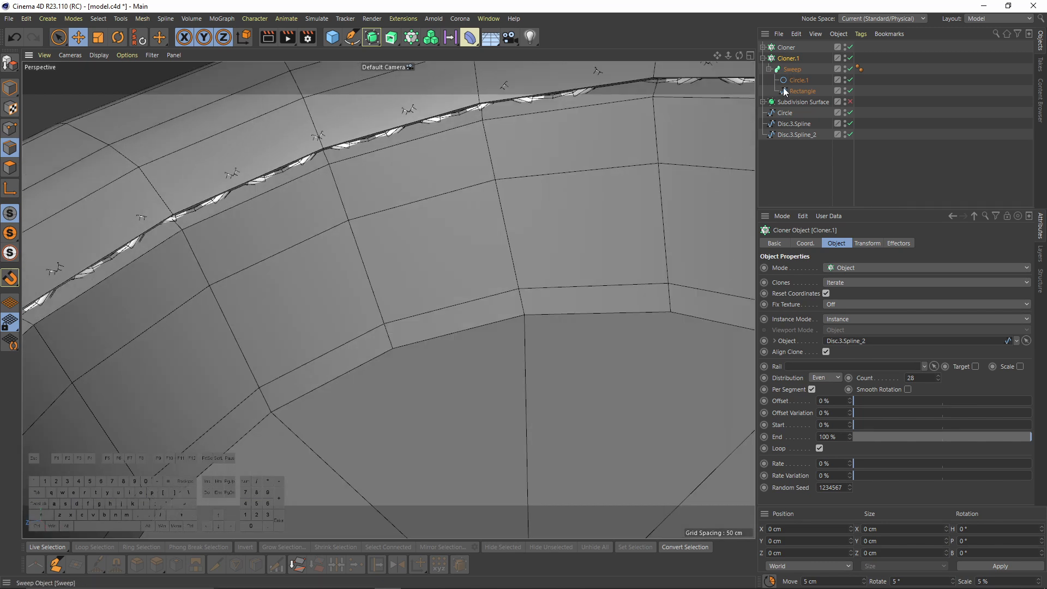
{"action": "double_click", "coordinate": [845, 100]}
{"action": "left_click", "coordinate": [845, 100]}
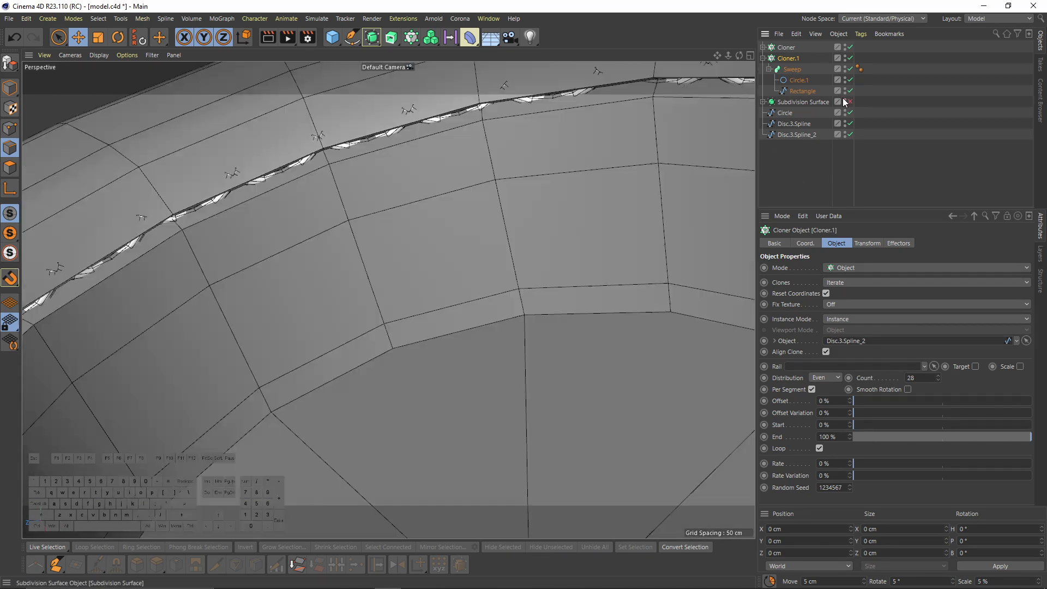
Set the clone pitch rotation (R.P) of Cloner.1 to 90° so the stitches face out of the inner seam
{"action": "left_click", "coordinate": [868, 243]}
{"action": "mouse_move", "coordinate": [952, 295]}
{"action": "left_mouse_down"}
{"action": "mouse_move", "coordinate": [952, 277]}
{"action": "mouse_move", "coordinate": [947, 292]}
{"action": "left_mouse_up"}
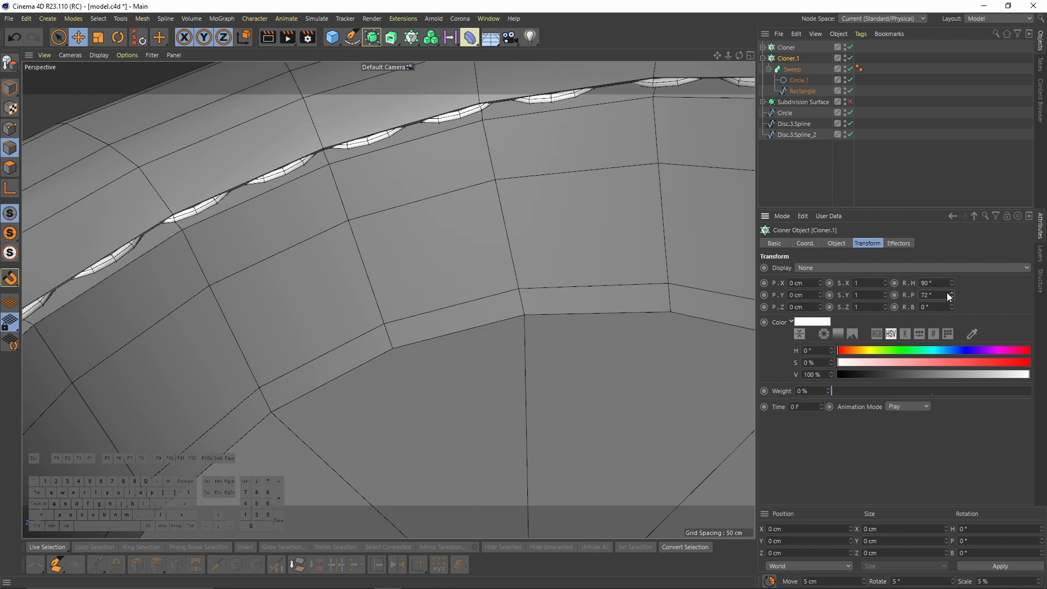
{"action": "type", "text": "90"}
{"action": "key", "text": "Return"}
{"action": "left_click_drag", "start_coordinate": [648, 182], "coordinate": [736, 107], "text": "alt"}
Enable the Subdivision Surface and shift the axis of Cloner.1's Sweep along Y to about -9.512 cm
{"action": "left_click", "coordinate": [791, 70]}
{"action": "scroll", "coordinate": [431, 190], "scroll_direction": "down", "scroll_amount": 4}
{"action": "left_click_drag", "start_coordinate": [429, 188], "coordinate": [370, 241], "text": "alt"}
{"action": "left_click", "coordinate": [10, 88]}
{"action": "left_click_drag", "start_coordinate": [329, 120], "coordinate": [383, 112], "text": "alt"}
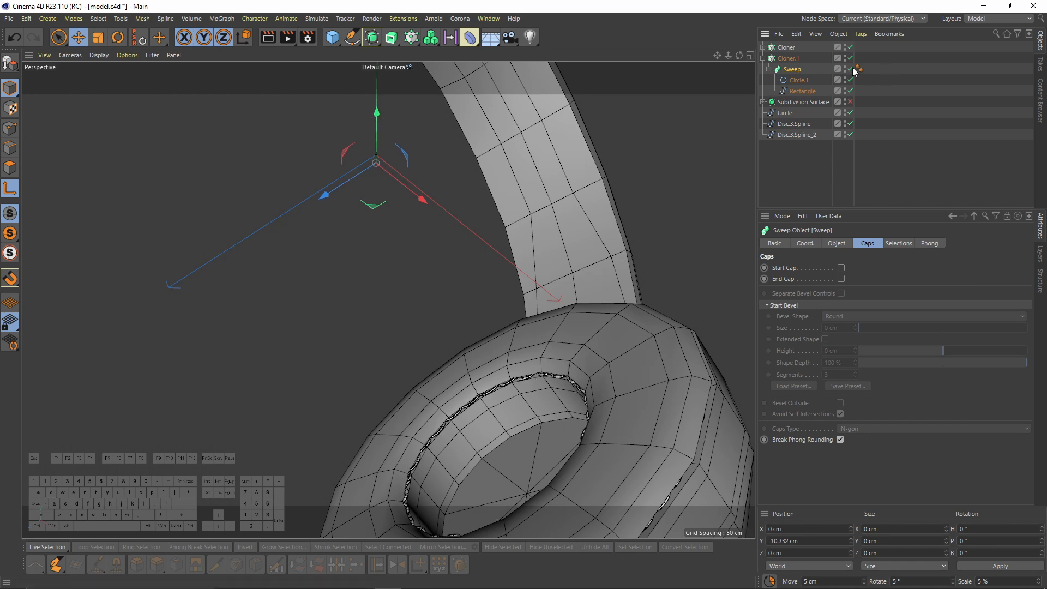
{"action": "scroll", "coordinate": [542, 214], "scroll_direction": "up", "scroll_amount": 10}
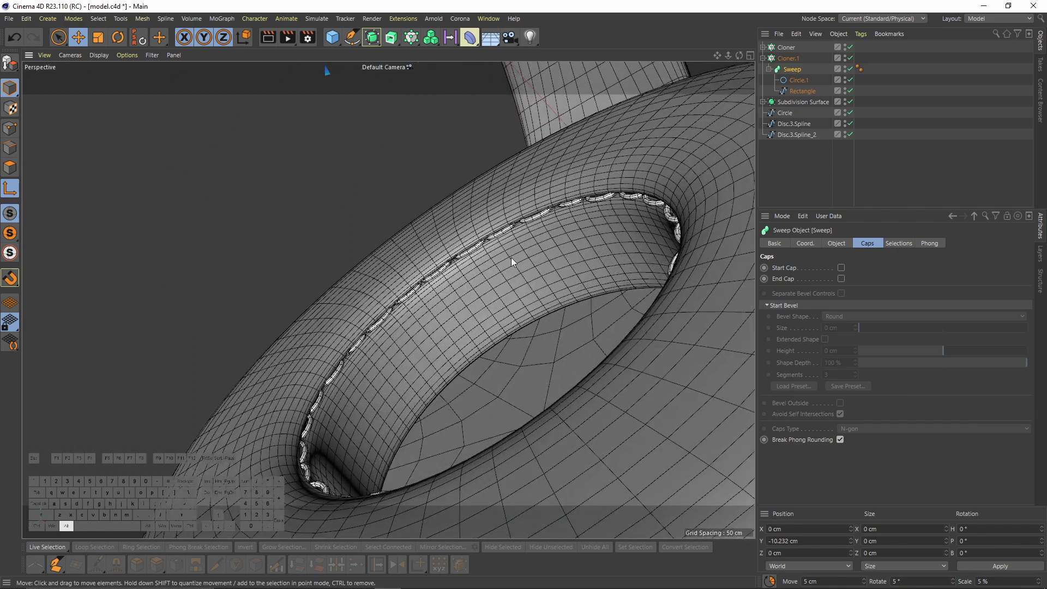
{"action": "scroll", "coordinate": [519, 233], "scroll_direction": "down", "scroll_amount": 10}
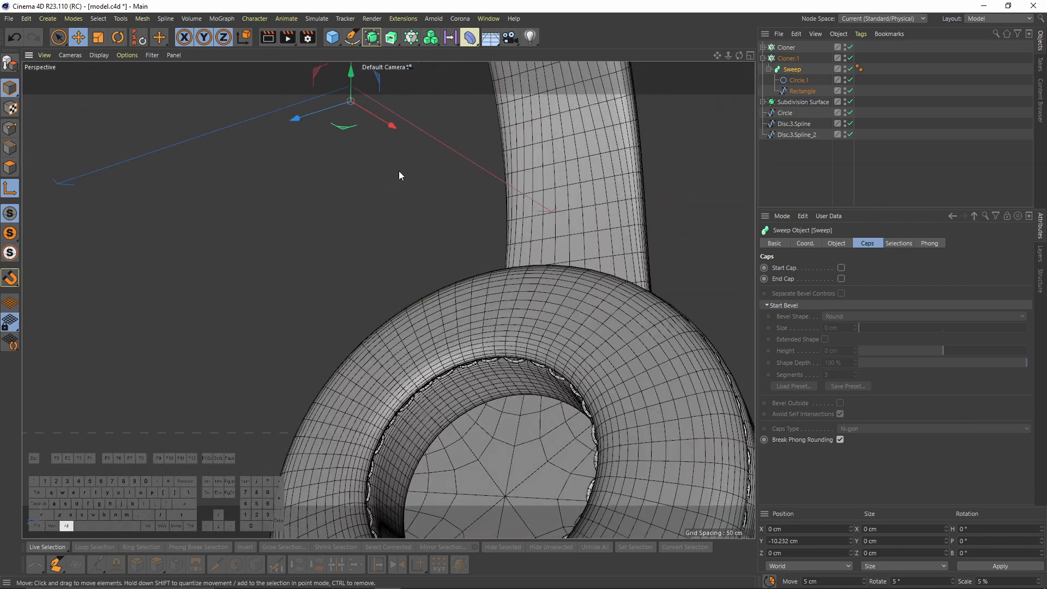
{"action": "left_click_drag", "start_coordinate": [351, 76], "coordinate": [352, 75]}
{"action": "left_click_drag", "start_coordinate": [388, 297], "coordinate": [464, 232], "text": "alt"}
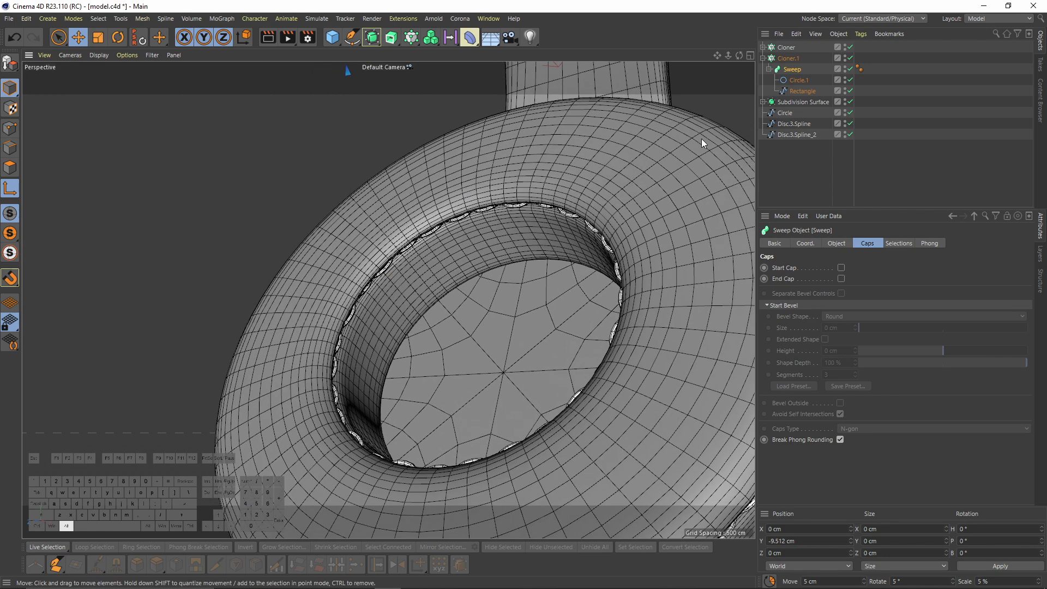
Set the type of Disc.3.Spline_2 to B-Spline and toggle Cloner.1 off and on to compare the inner seam
{"action": "left_click", "coordinate": [796, 135]}
{"action": "left_click_drag", "start_coordinate": [627, 246], "coordinate": [692, 260], "text": "alt"}
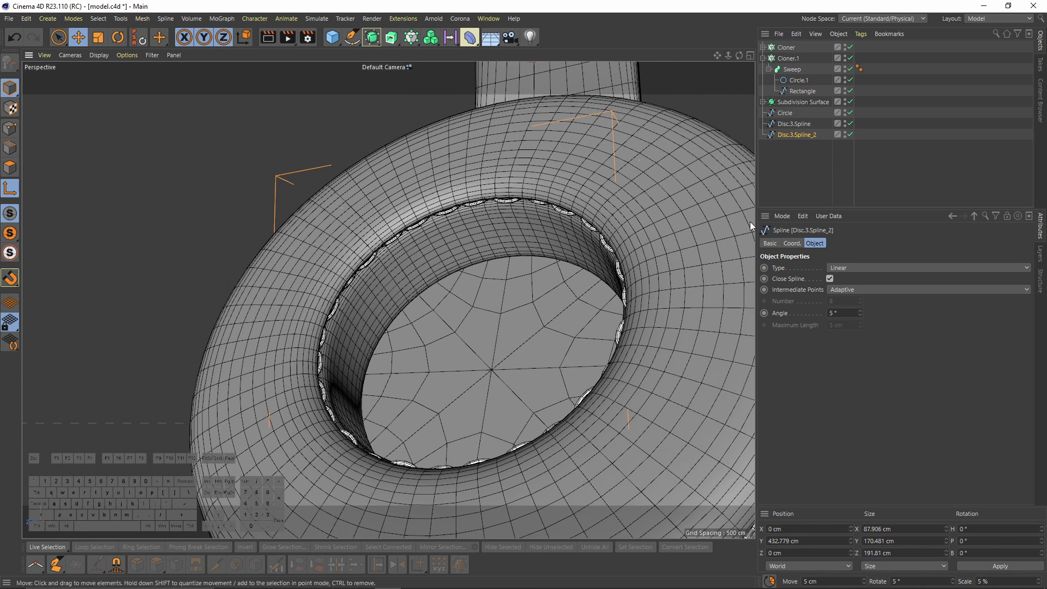
{"action": "left_click", "coordinate": [859, 268]}
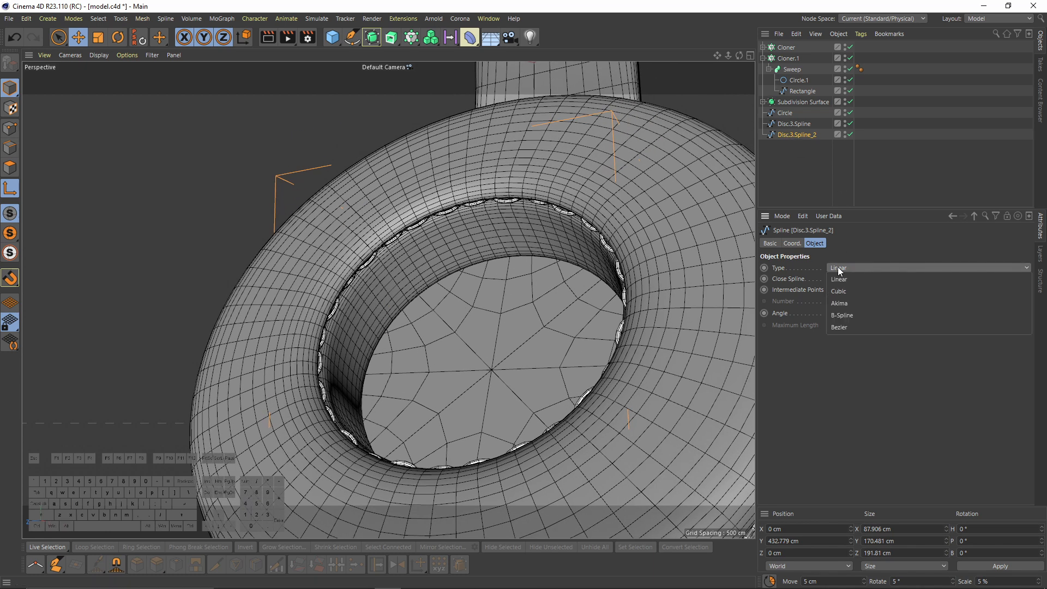
{"action": "left_click", "coordinate": [849, 312]}
{"action": "scroll", "coordinate": [601, 195], "scroll_direction": "up", "scroll_amount": 2}
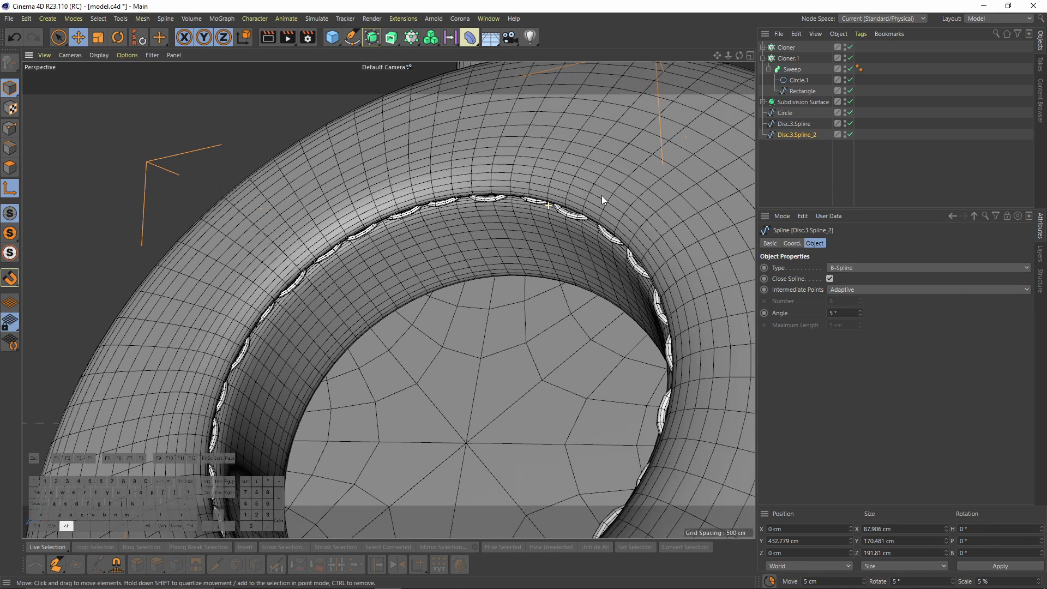
{"action": "scroll", "coordinate": [601, 196], "scroll_direction": "up", "scroll_amount": 2}
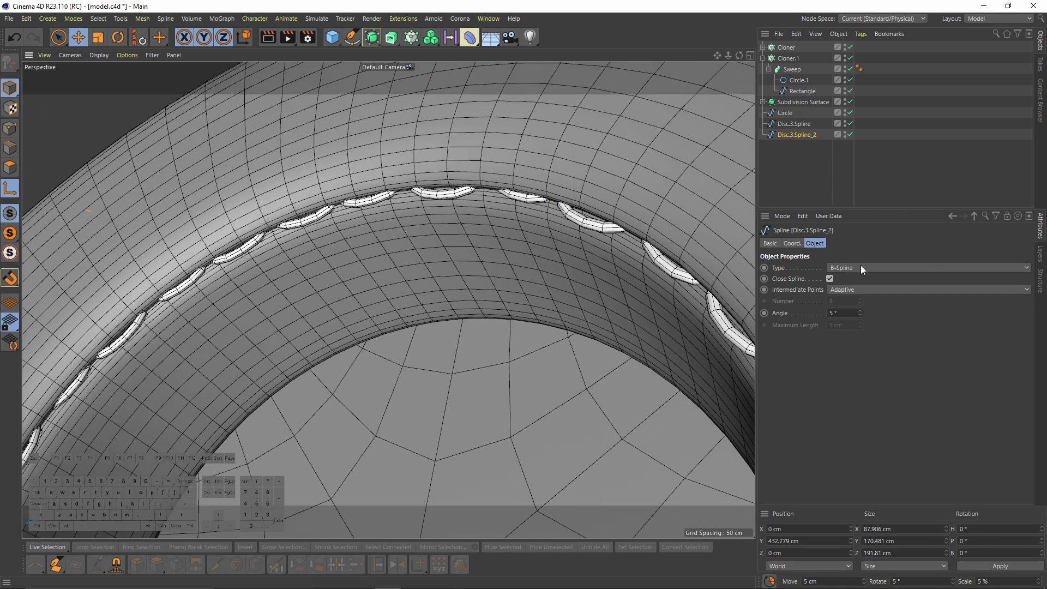
{"action": "left_click", "coordinate": [851, 68]}
{"action": "left_click", "coordinate": [851, 68]}
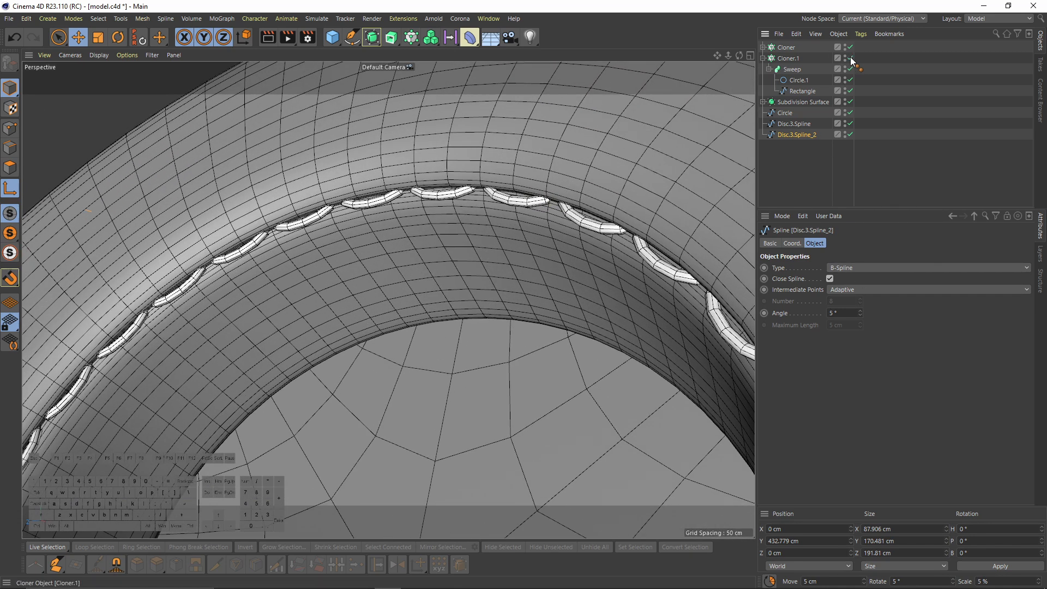
{"action": "scroll", "coordinate": [580, 233], "scroll_direction": "down", "scroll_amount": 1}
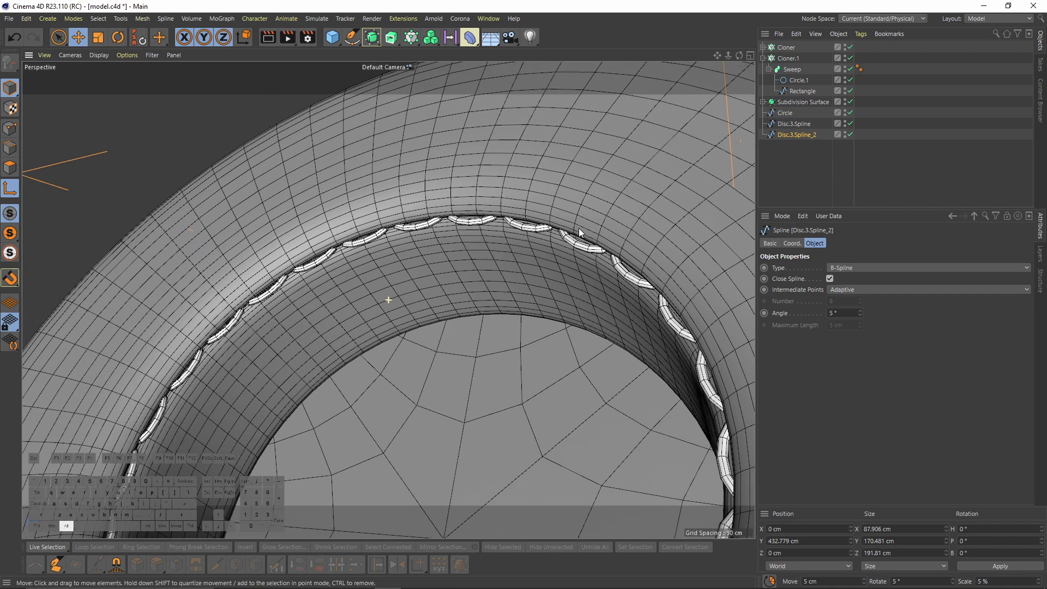
{"action": "left_click", "coordinate": [851, 60]}
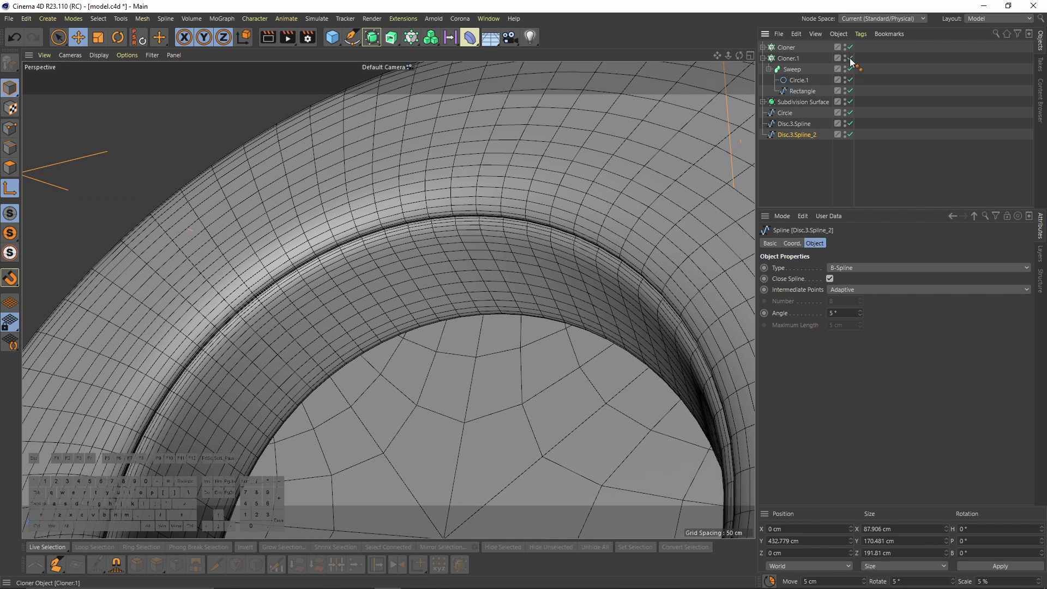
{"action": "left_click", "coordinate": [851, 60]}
{"action": "scroll", "coordinate": [501, 251], "scroll_direction": "down", "scroll_amount": 4}
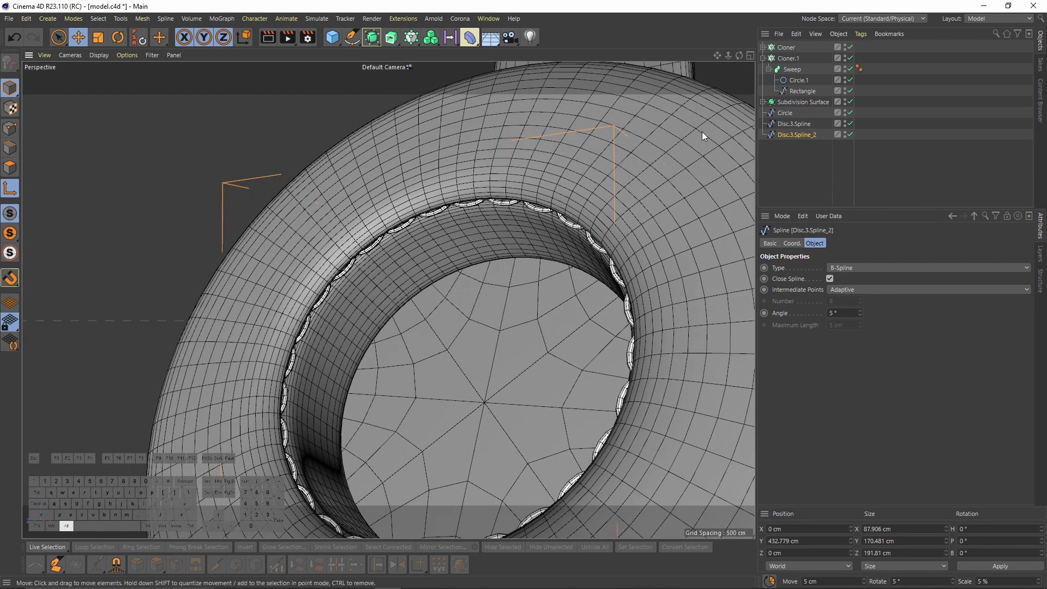
Shift the axis of Cloner.1's Sweep along Y to about -8.402 cm and switch the display to Gouraud shading without lines
{"action": "left_click", "coordinate": [776, 68]}
{"action": "scroll", "coordinate": [324, 197], "scroll_direction": "down", "scroll_amount": 5}
{"action": "middle_click_drag", "start_coordinate": [268, 196], "coordinate": [282, 243], "text": "alt"}
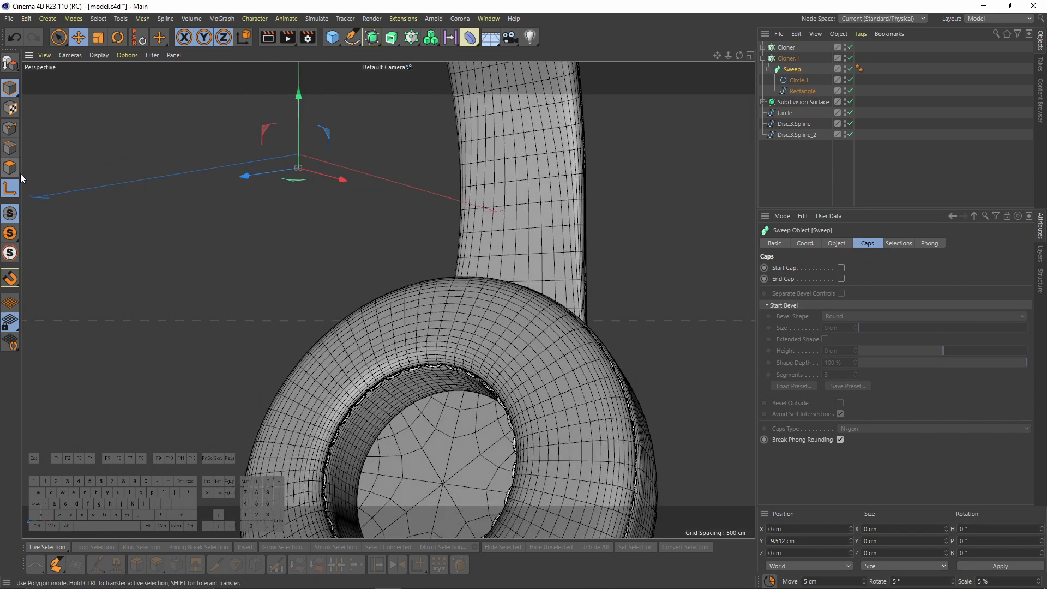
{"action": "left_click_drag", "start_coordinate": [299, 102], "coordinate": [298, 100]}
{"action": "mouse_move", "coordinate": [343, 159]}
{"action": "left_mouse_down", "text": "alt"}
{"action": "mouse_move", "coordinate": [476, 254]}
{"action": "mouse_move", "coordinate": [409, 248]}
{"action": "mouse_move", "coordinate": [397, 291]}
{"action": "mouse_move", "coordinate": [289, 349]}
{"action": "mouse_move", "coordinate": [289, 378]}
{"action": "mouse_move", "coordinate": [404, 301]}
{"action": "mouse_move", "coordinate": [401, 277]}
{"action": "mouse_move", "coordinate": [474, 211]}
{"action": "mouse_move", "coordinate": [546, 277]}
{"action": "mouse_move", "coordinate": [437, 216]}
{"action": "mouse_move", "coordinate": [404, 256]}
{"action": "mouse_move", "coordinate": [493, 225]}
{"action": "mouse_move", "coordinate": [435, 330]}
{"action": "mouse_move", "coordinate": [627, 222]}
{"action": "left_mouse_up", "text": "alt"}
{"action": "key", "text": "n"}
{"action": "key", "text": "a"}
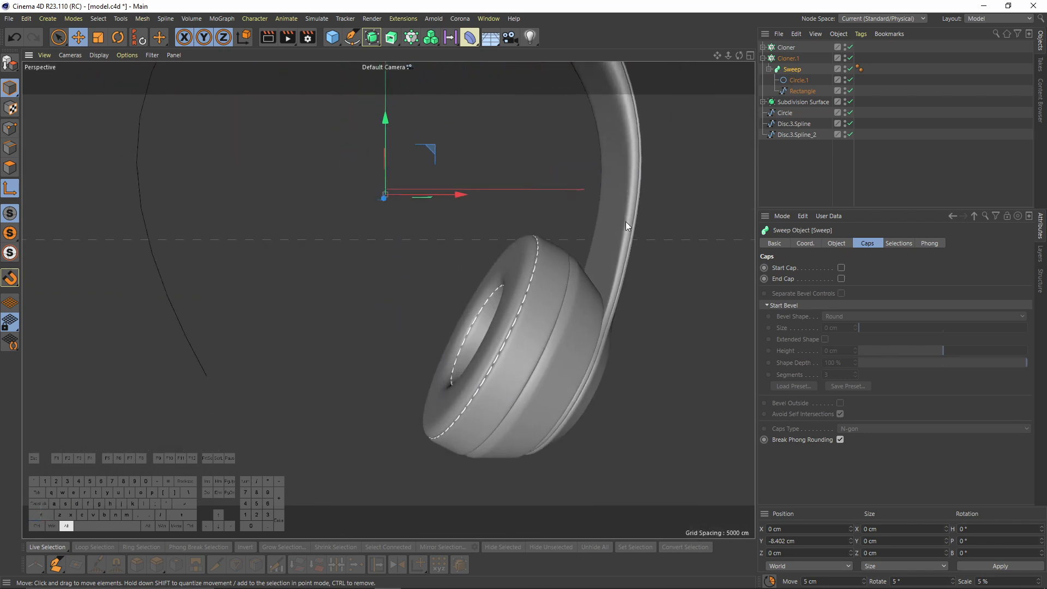
Collapse Cloner.1, expand the Subdivision Surface, and move both Cloners below the splines in the hierarchy
{"action": "left_click", "coordinate": [763, 57]}
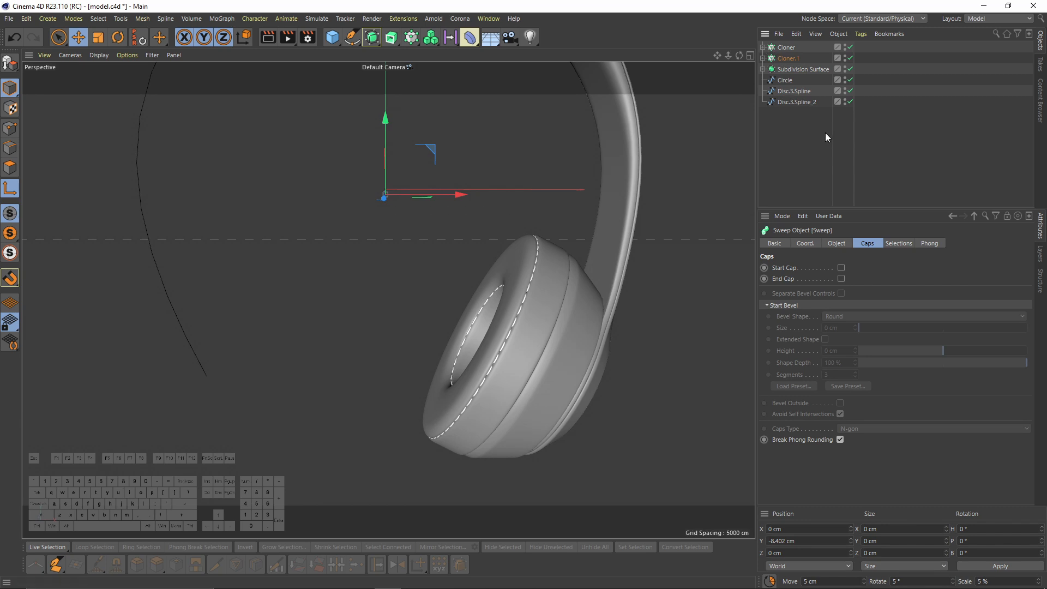
{"action": "left_click", "coordinate": [764, 69]}
{"action": "left_click", "coordinate": [770, 80]}
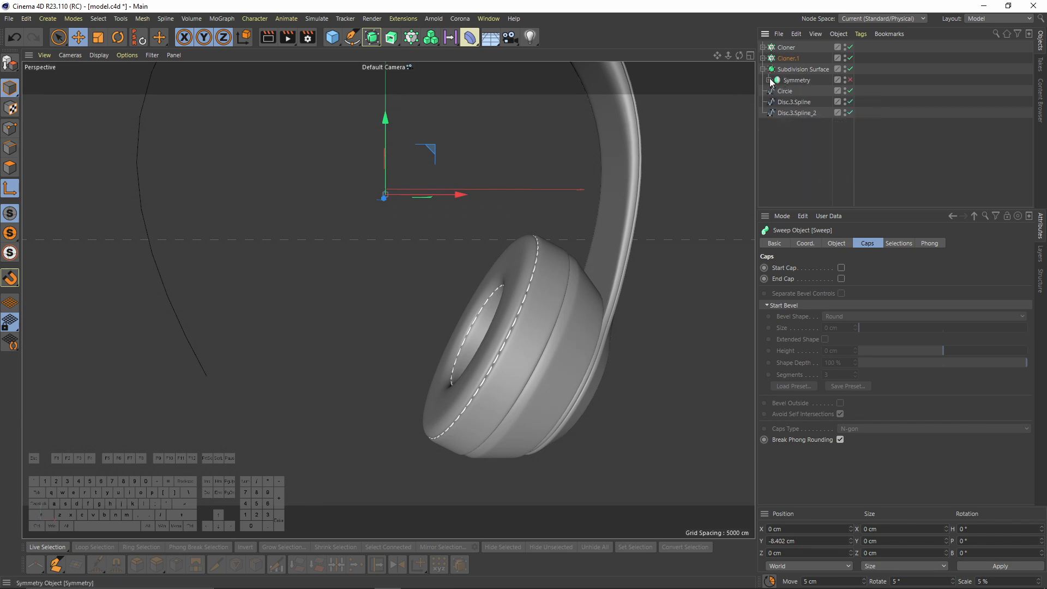
{"action": "left_click", "coordinate": [781, 48], "text": "shift"}
{"action": "left_click_drag", "start_coordinate": [786, 64], "coordinate": [789, 119]}
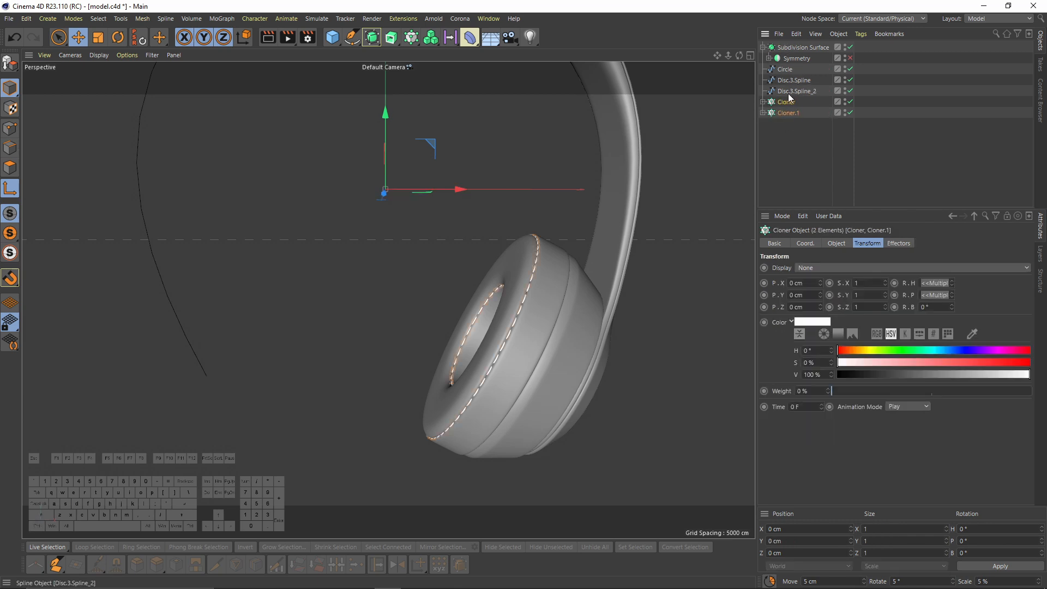
Group the Circle, both Disc.3 splines and both Cloners under one null
{"action": "left_click", "coordinate": [787, 91], "text": "shift"}
{"action": "left_click", "coordinate": [796, 80], "text": "shift"}
{"action": "left_click", "coordinate": [786, 69], "text": "shift"}
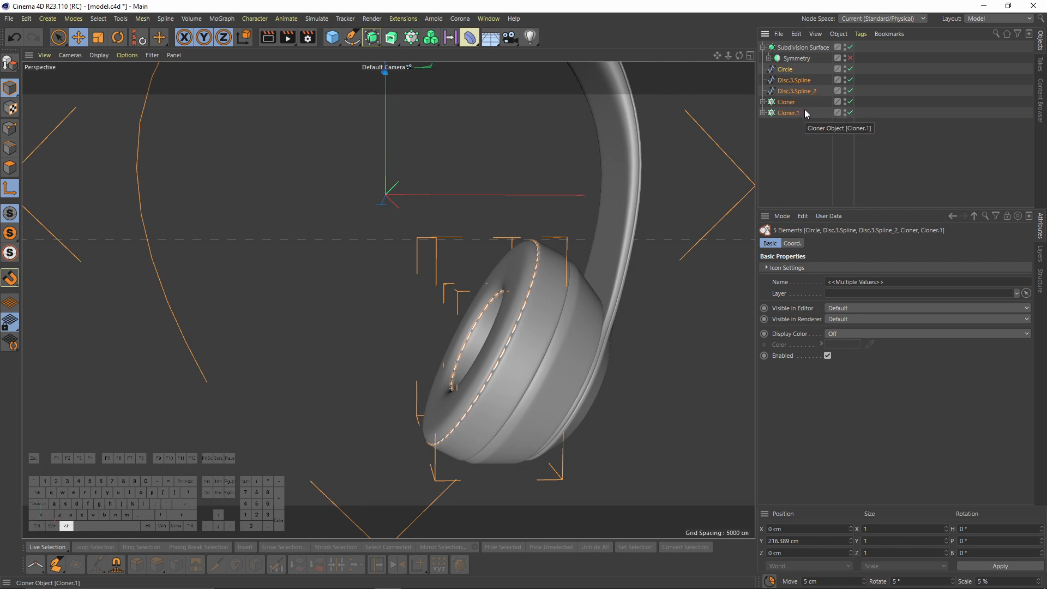
{"action": "key", "text": "alt+g"}
Nest the new stitching null inside the Symmetry's Null above the Disc objects and enable the Symmetry
{"action": "left_click", "coordinate": [769, 59]}
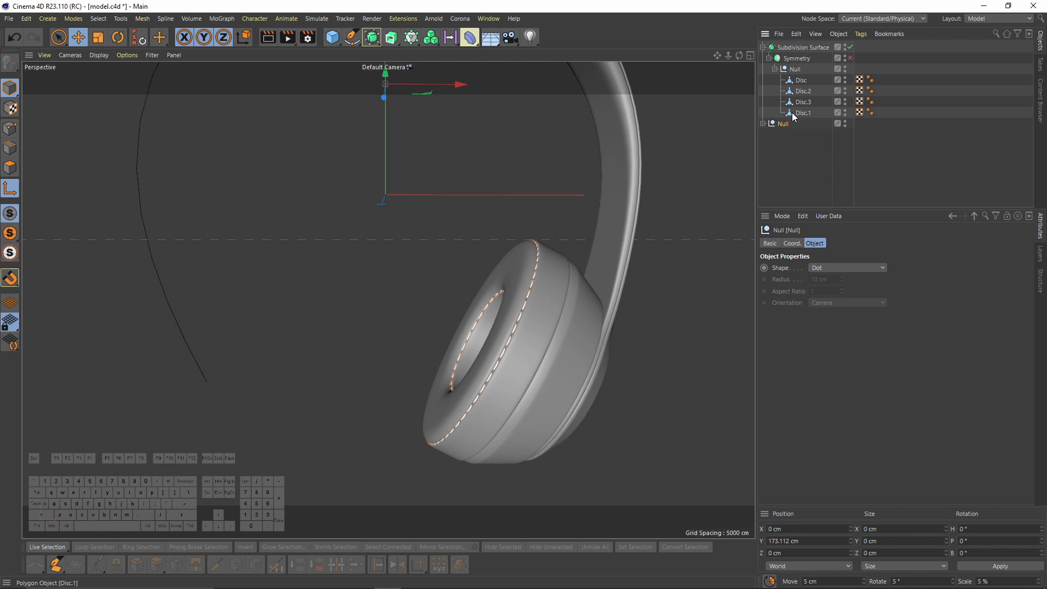
{"action": "left_click_drag", "start_coordinate": [805, 70], "coordinate": [779, 80]}
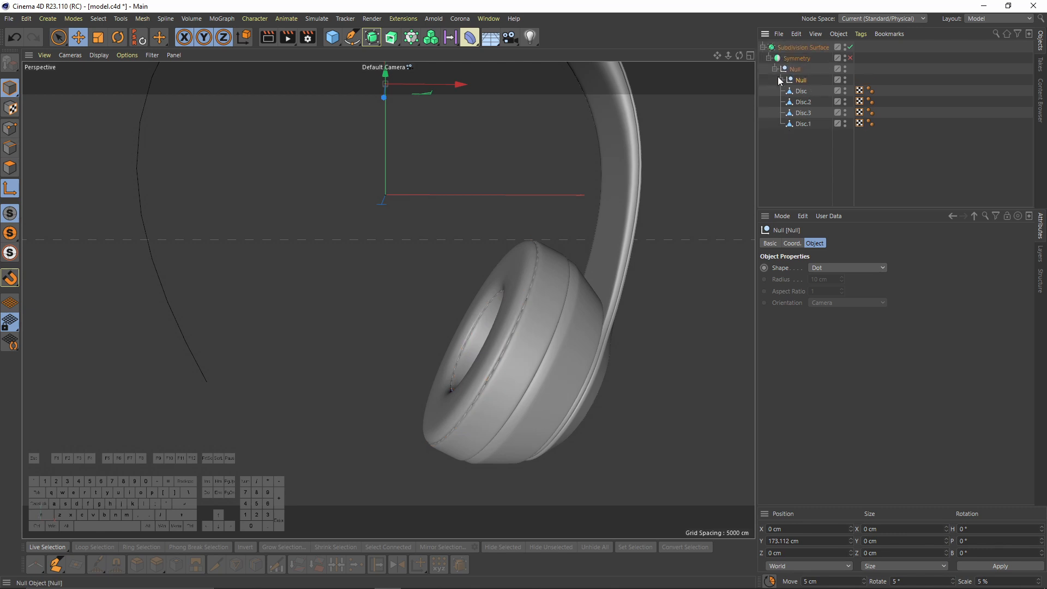
{"action": "middle_click_drag", "start_coordinate": [720, 170], "coordinate": [743, 143], "text": "alt"}
{"action": "left_click_drag", "start_coordinate": [572, 200], "coordinate": [652, 187], "text": "alt"}
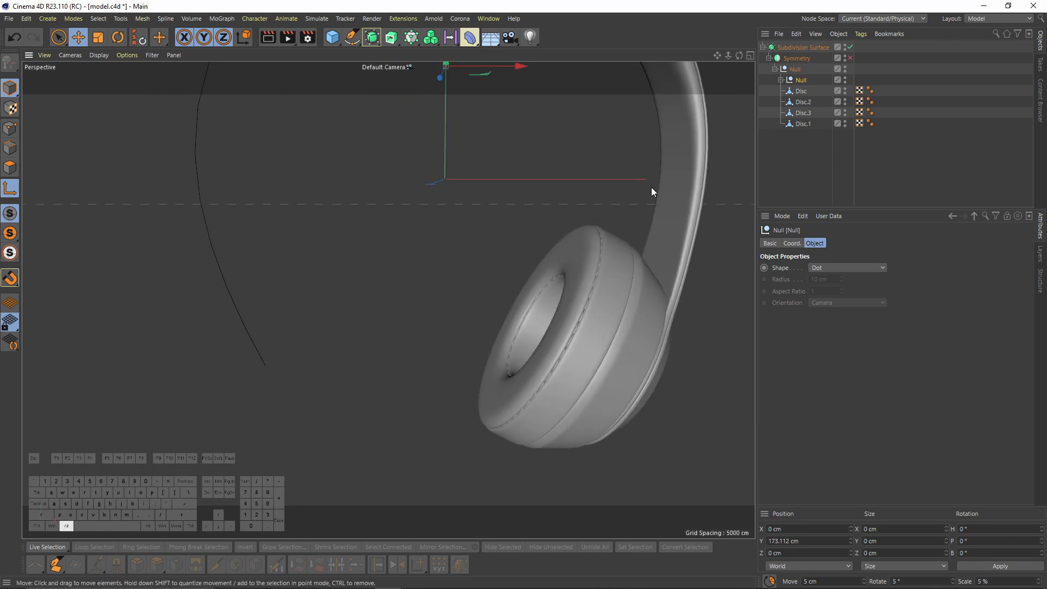
{"action": "left_click_drag", "start_coordinate": [655, 268], "coordinate": [636, 243], "text": "alt"}
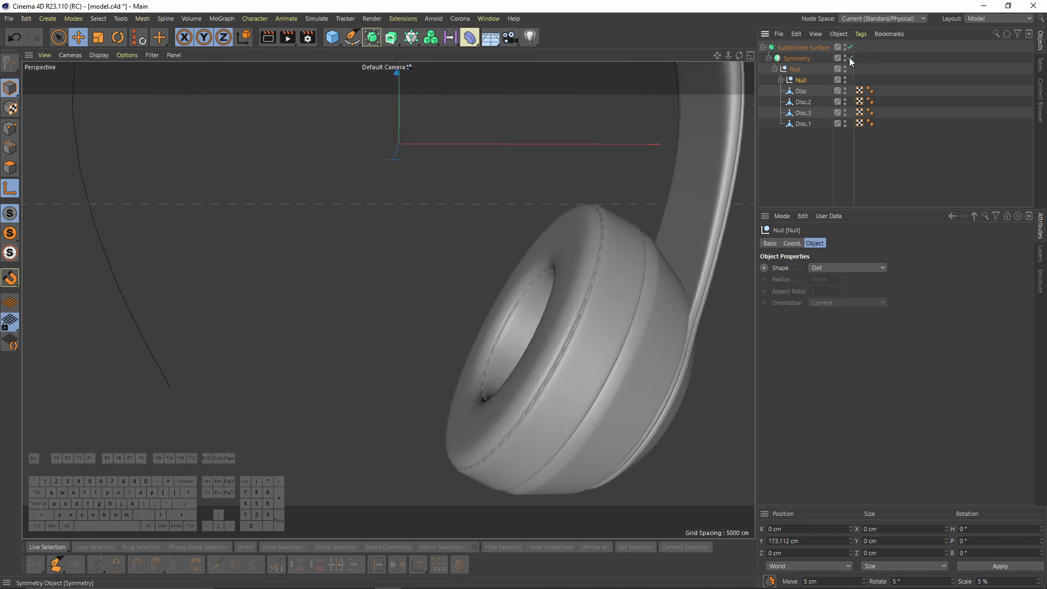
{"action": "left_click", "coordinate": [850, 58]}
{"action": "left_click_drag", "start_coordinate": [557, 250], "coordinate": [628, 234], "text": "alt"}
{"action": "scroll", "coordinate": [515, 236], "scroll_direction": "up", "scroll_amount": 5}
Expand the stitching null and the outer seam's Cloner, and shift its Sweep's axis slightly along Y
{"action": "left_click", "coordinate": [782, 80]}
{"action": "left_click", "coordinate": [787, 124]}
{"action": "left_click", "coordinate": [817, 135]}
{"action": "right_click_drag", "start_coordinate": [381, 191], "coordinate": [289, 177], "text": "alt"}
{"action": "left_click_drag", "start_coordinate": [281, 75], "coordinate": [283, 77]}
{"action": "left_click_drag", "start_coordinate": [440, 312], "coordinate": [476, 142], "text": "alt"}
Leave axis mode and scale the four points of the outer Cloner's Rectangle spline to about 20.776 by 3.192 cm
{"action": "left_click", "coordinate": [9, 188]}
{"action": "left_click", "coordinate": [10, 129]}
{"action": "left_click", "coordinate": [827, 156]}
{"action": "key", "text": "t"}
{"action": "left_click_drag", "start_coordinate": [297, 261], "coordinate": [298, 268]}
{"action": "left_click_drag", "start_coordinate": [469, 322], "coordinate": [485, 299], "text": "alt"}
{"action": "right_click_drag", "start_coordinate": [485, 299], "coordinate": [393, 262], "text": "alt"}
Disable the Circle spline and collapse the Null under the Symmetry
{"action": "left_click", "coordinate": [71, 55]}
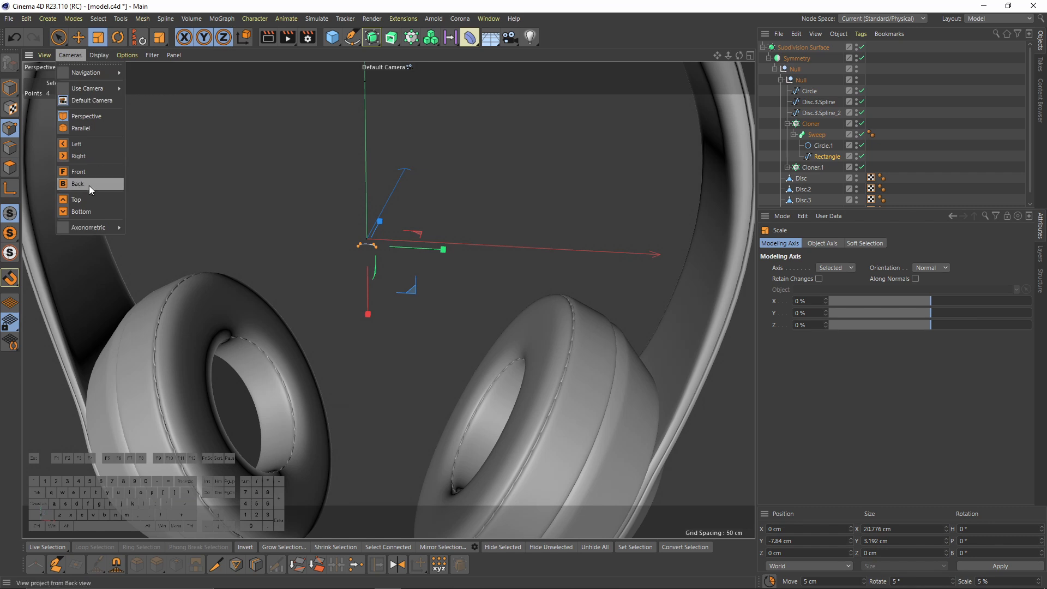
{"action": "mouse_move", "coordinate": [126, 55]}
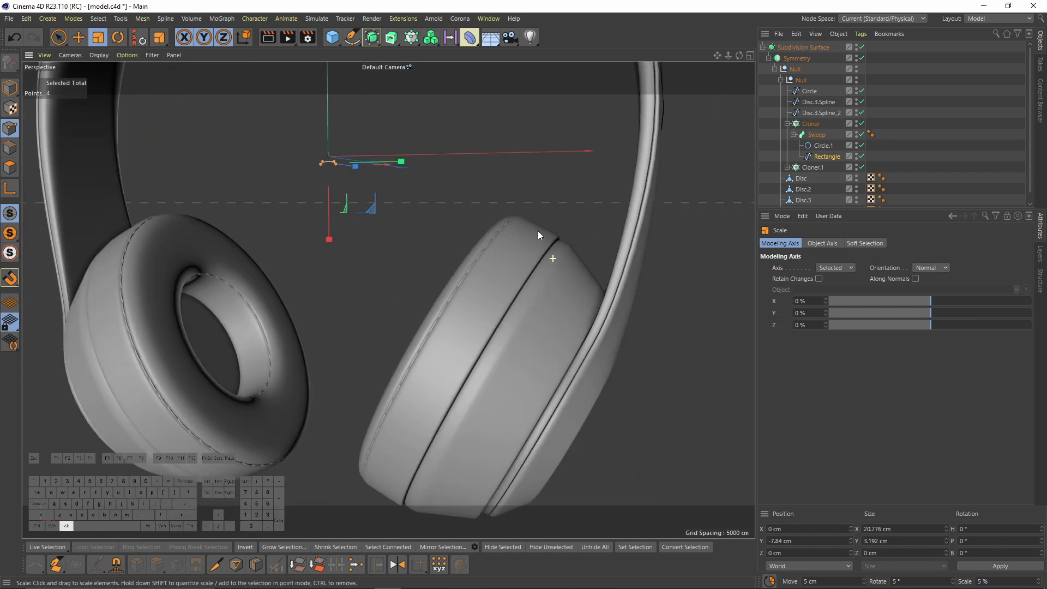
{"action": "left_click_drag", "start_coordinate": [538, 231], "coordinate": [464, 208], "text": "alt"}
{"action": "scroll", "coordinate": [464, 208], "scroll_direction": "up", "scroll_amount": 3}
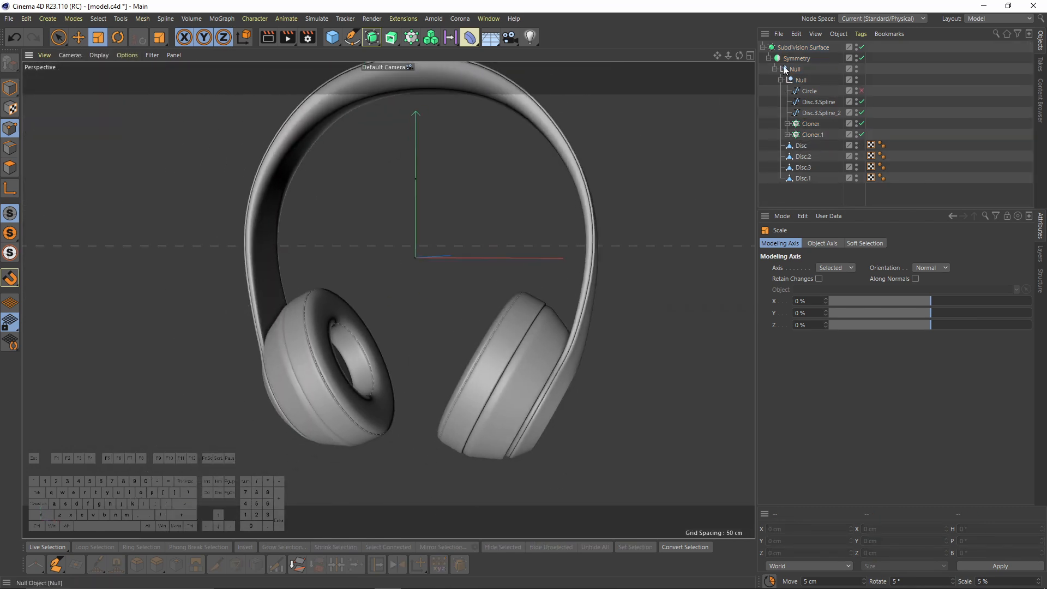
{"action": "left_click", "coordinate": [776, 70]}
Inspect the headphones' ear cushions, stitched seams and outer cup from several angles
{"action": "left_click_drag", "start_coordinate": [438, 268], "coordinate": [372, 296], "text": "alt"}
{"action": "right_click_drag", "start_coordinate": [372, 296], "coordinate": [434, 297], "text": "alt"}
{"action": "left_click_drag", "start_coordinate": [434, 296], "coordinate": [393, 275], "text": "alt"}
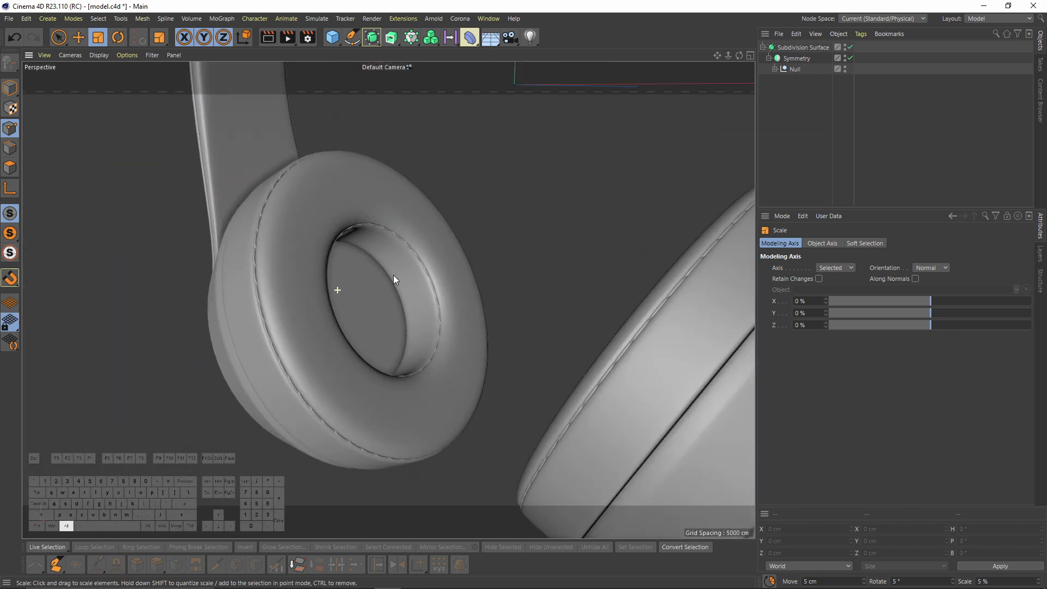
{"action": "right_click_drag", "start_coordinate": [393, 275], "coordinate": [388, 300], "text": "alt"}
{"action": "left_click_drag", "start_coordinate": [388, 300], "coordinate": [394, 283], "text": "alt"}
{"action": "right_click_drag", "start_coordinate": [393, 282], "coordinate": [371, 272], "text": "alt"}
{"action": "middle_click_drag", "start_coordinate": [371, 272], "coordinate": [392, 338], "text": "alt"}
{"action": "left_click_drag", "start_coordinate": [393, 339], "coordinate": [489, 296], "text": "alt"}
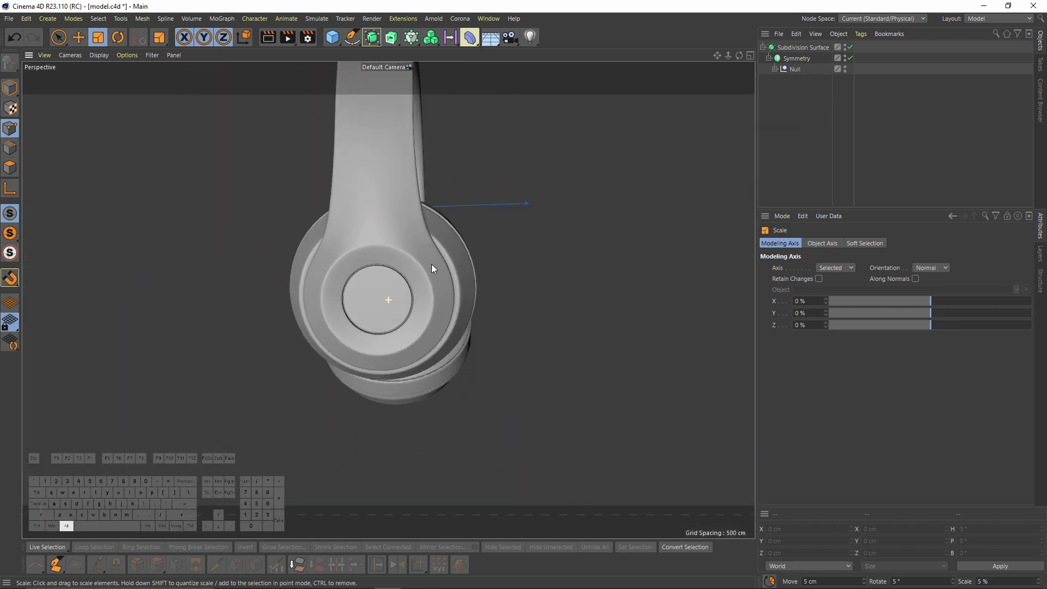